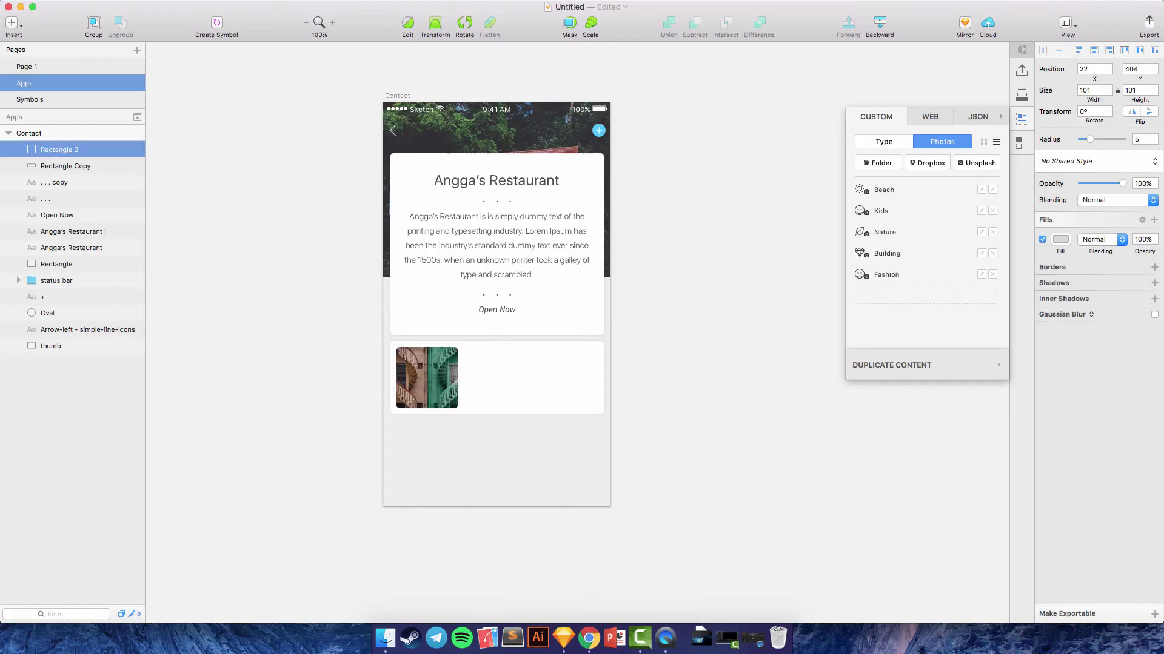
# Step: Duplicate the photo thumbnail horizontally with a count of 5 and a gutter of 10
pyautogui.click(1021, 142)
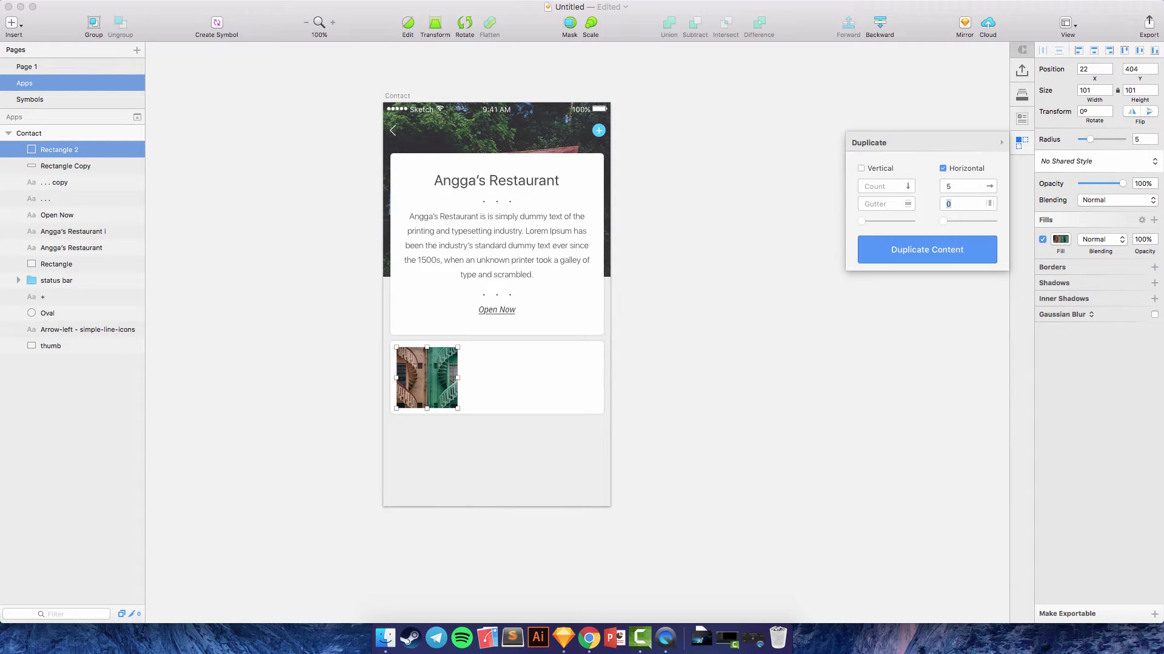
pyautogui.write('10')
pyautogui.press('Return')
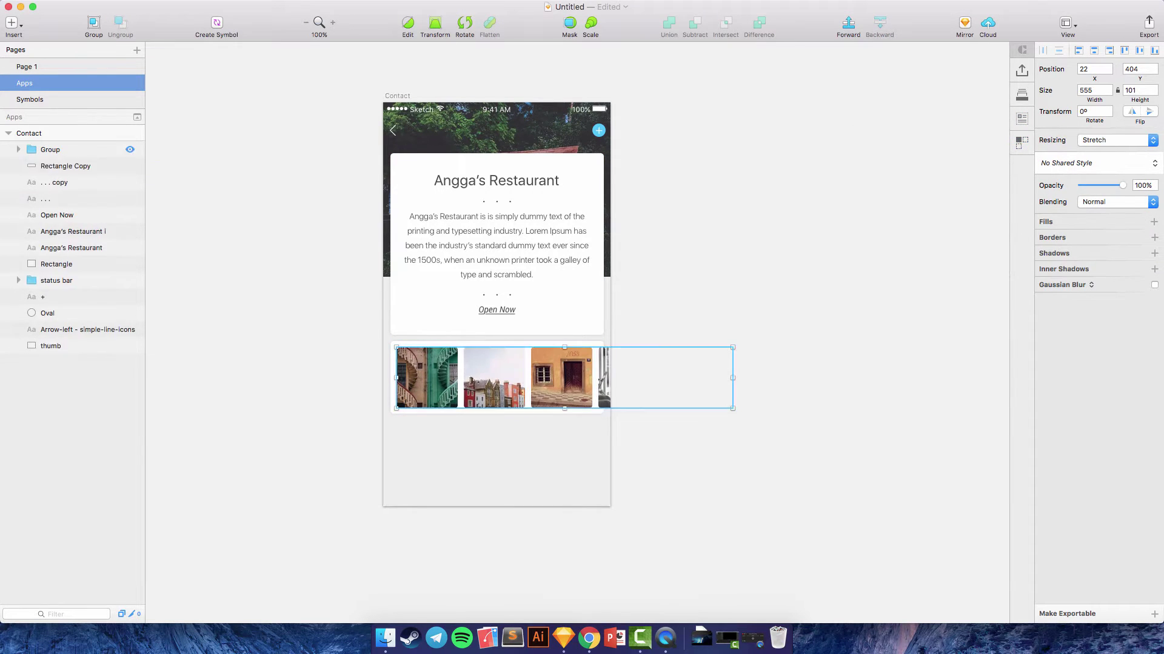
# Step: Mask the row of photo thumbnails with the white card behind it
pyautogui.press('ctrl+super+m')
pyautogui.press('Escape')
pyautogui.press('Escape')
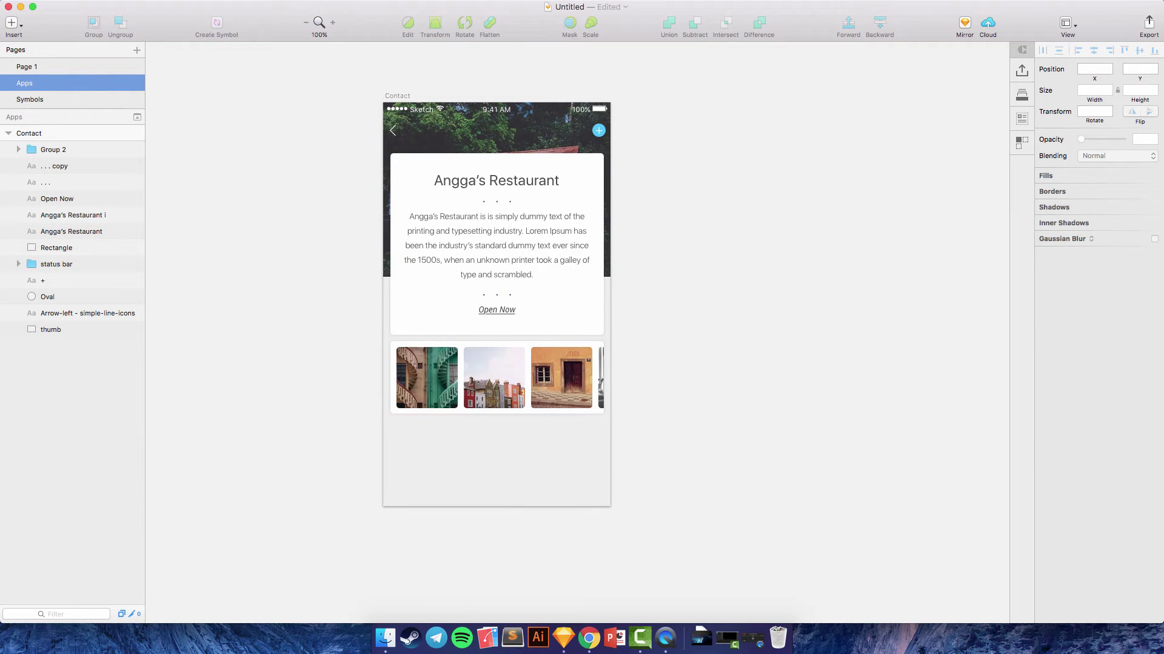
# Step: Duplicate the restaurant description card's rectangle and place the copy below the photo strip
pyautogui.click(56, 248)
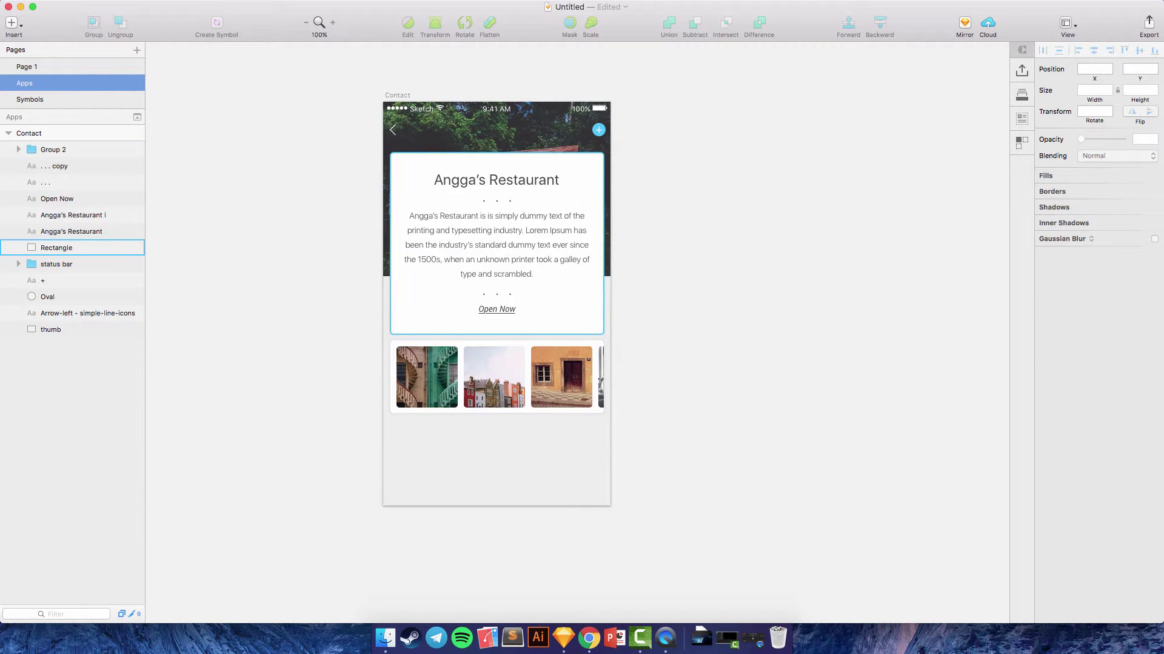
pyautogui.rightClick(78, 248)
pyautogui.click(117, 301)
pyautogui.moveTo(476, 242); pyautogui.dragTo(475, 407)
pyautogui.scroll(-5, 476, 509)
pyautogui.scroll(2, 507, 243)
pyautogui.hscroll(-2, 508, 242)
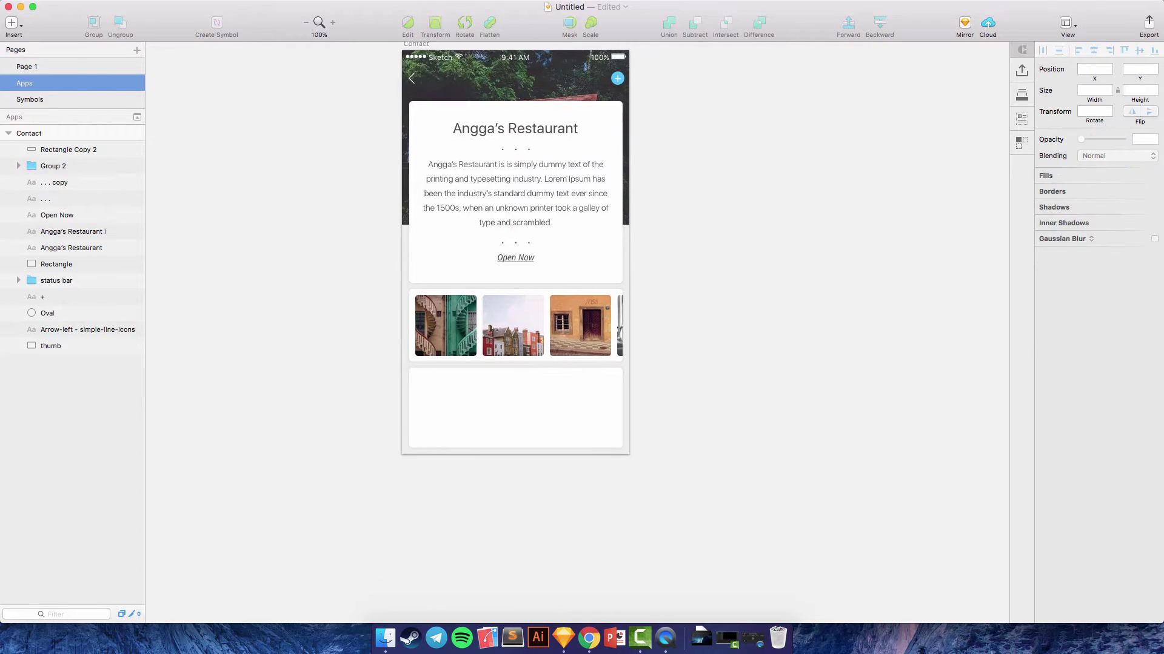
# Step: Duplicate the restaurant title text into the new empty card and set its font size to 18
pyautogui.rightClick(507, 105)
pyautogui.click(538, 184)
pyautogui.moveTo(515, 110); pyautogui.dragTo(483, 382)
pyautogui.click(1132, 194)
pyautogui.write('18')
pyautogui.press('Return')
# Step: Change the duplicated title's text to "Contact Information" and shift it up within the card
pyautogui.scroll(1, 526, 242)
pyautogui.press('Return')
pyautogui.write('Contact Information')
pyautogui.press('Escape')
pyautogui.moveTo(478, 406); pyautogui.dragTo(479, 384)
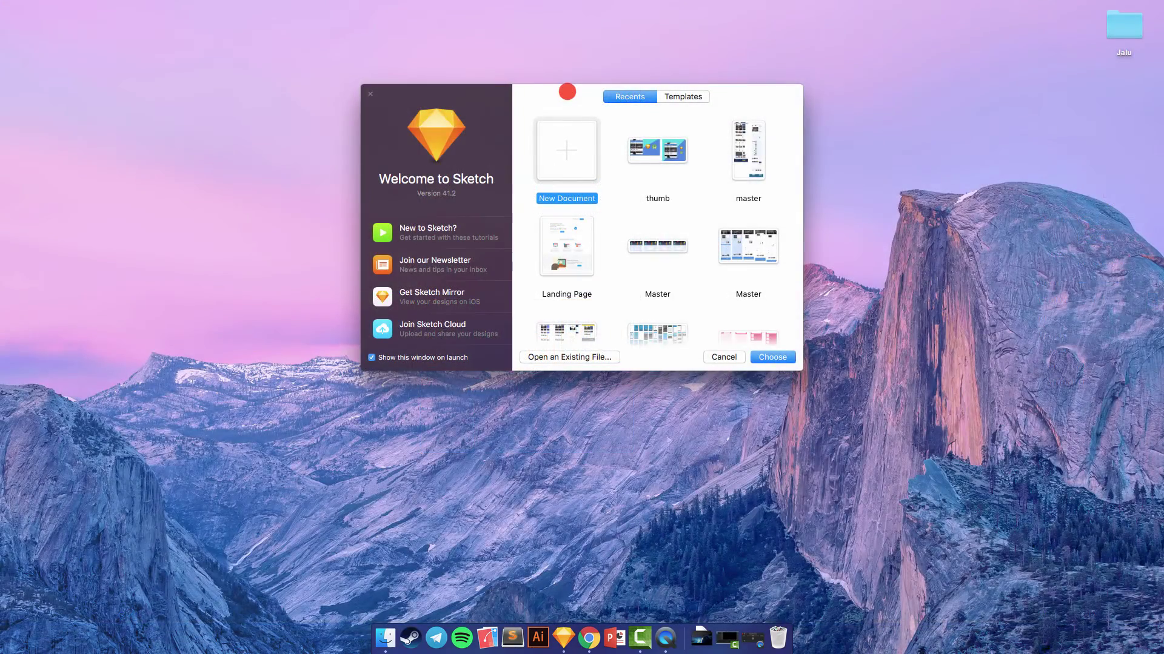
# Step: Create a new document from the iOS UI Design template
pyautogui.moveTo(567, 91); pyautogui.dragTo(523, 127)
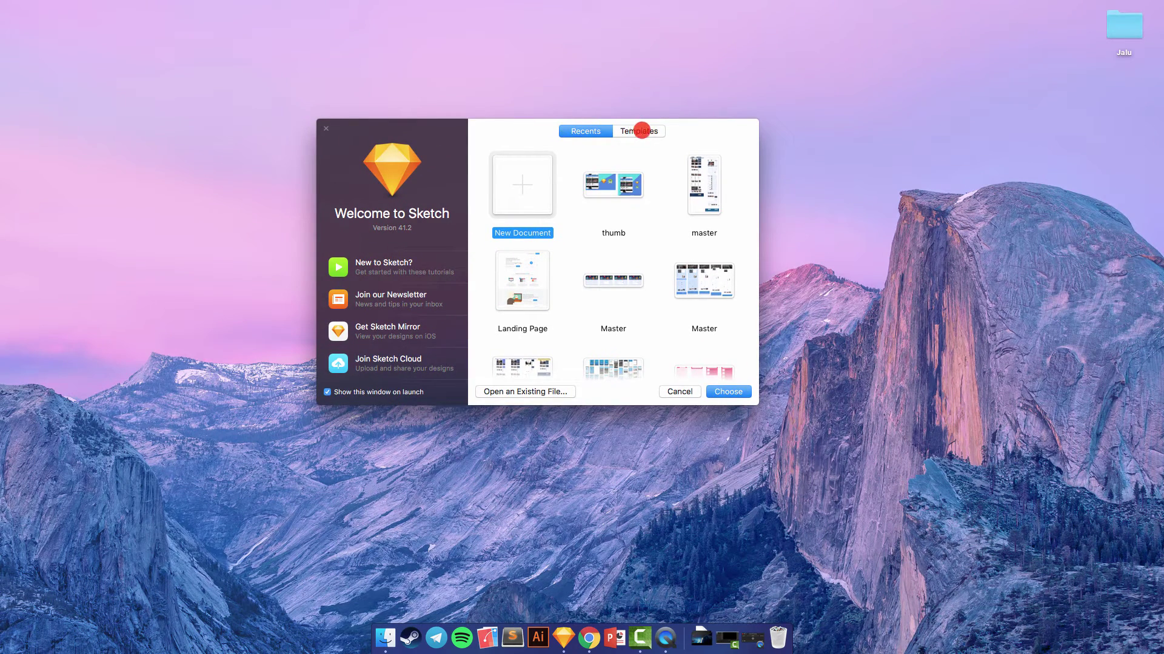
pyautogui.click(642, 131)
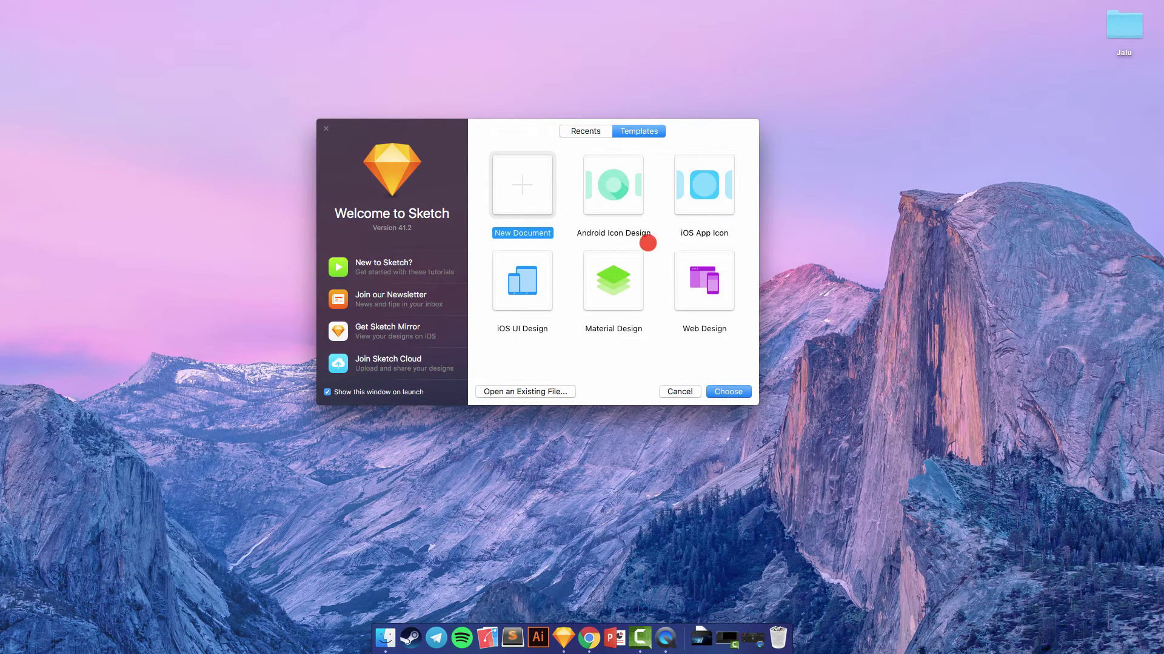
pyautogui.click(512, 288)
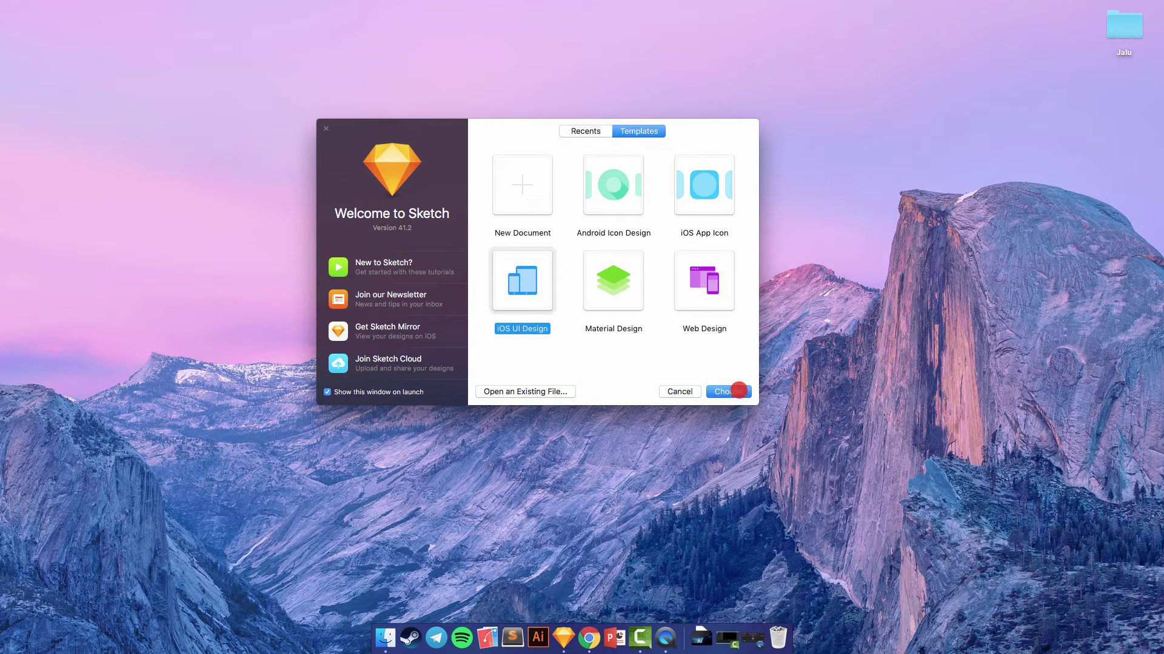
pyautogui.click(730, 391)
pyautogui.click(669, 400)
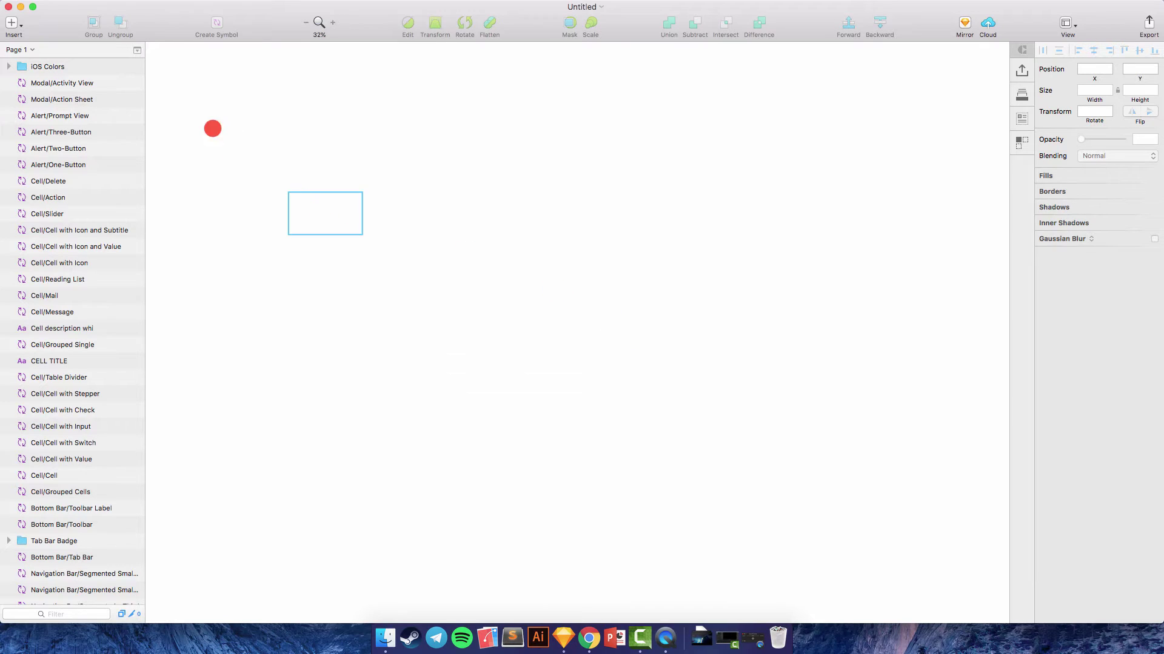
# Step: Show the page list and add a new page named "Apps"
pyautogui.click(138, 49)
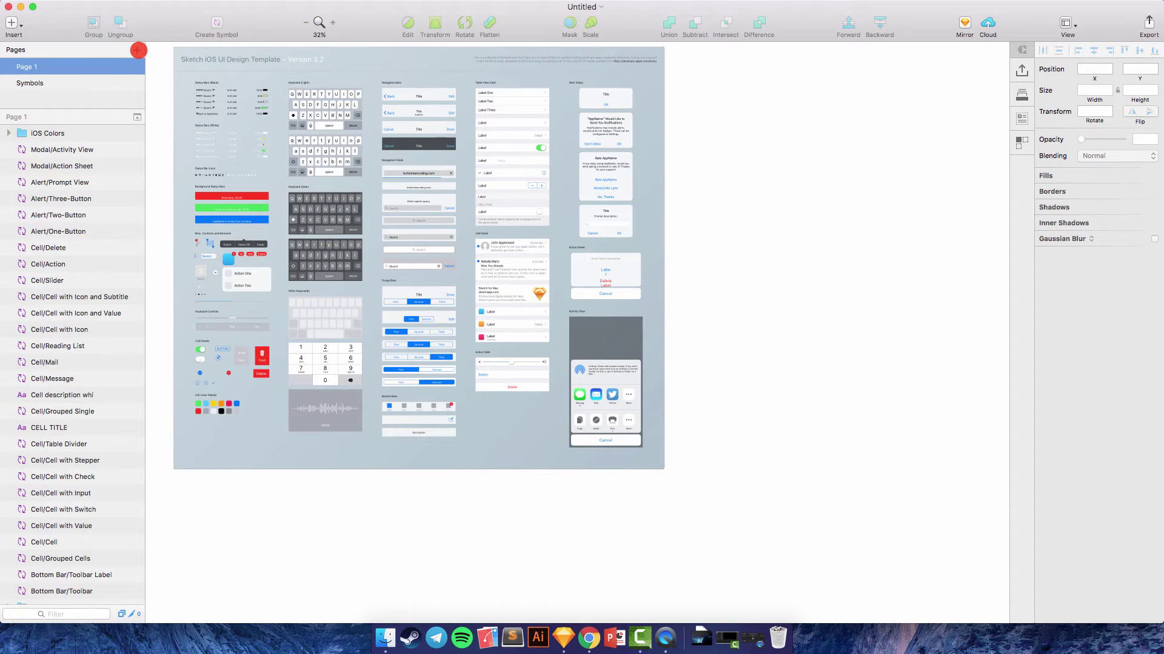
pyautogui.click(137, 49)
pyautogui.write('App')
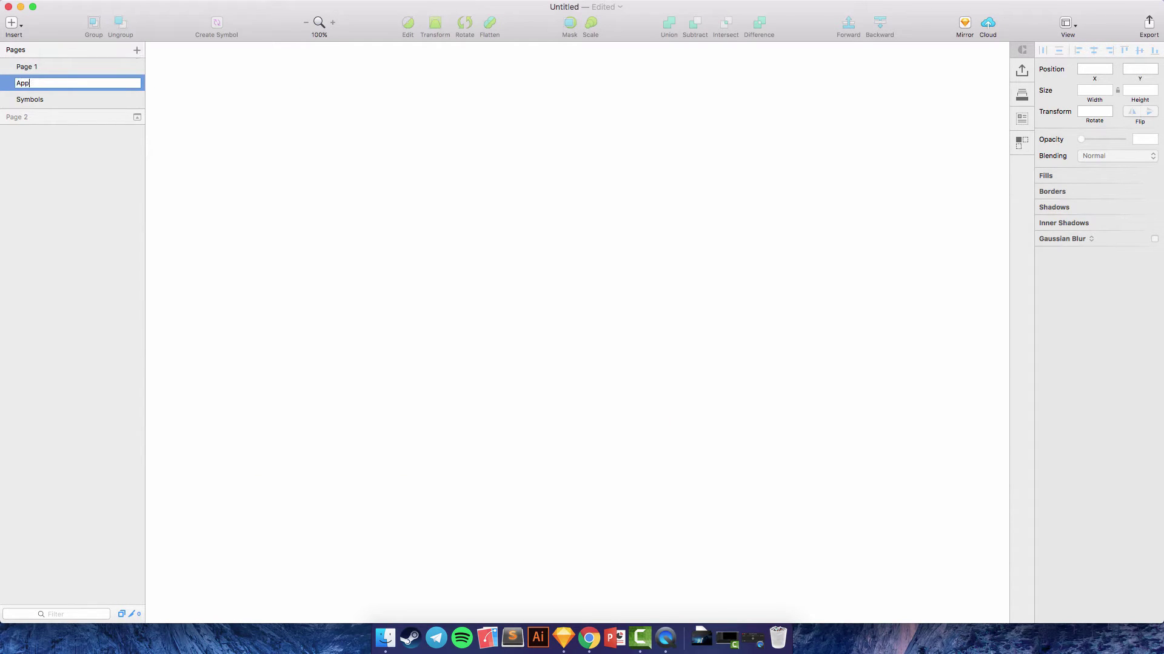
pyautogui.write('s')
pyautogui.press('Return')
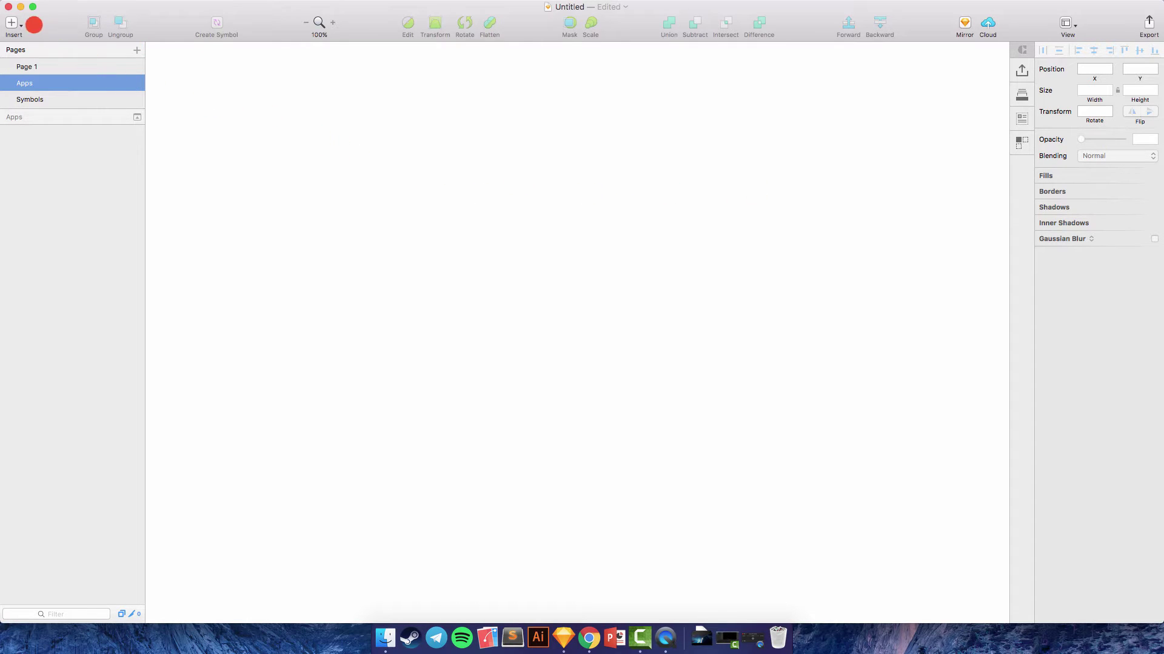
# Step: Insert an iPhone 7 artboard of 375 × 667 on the Apps page and rename it "Contact"
pyautogui.click(12, 23)
pyautogui.click(67, 141)
pyautogui.click(1095, 160)
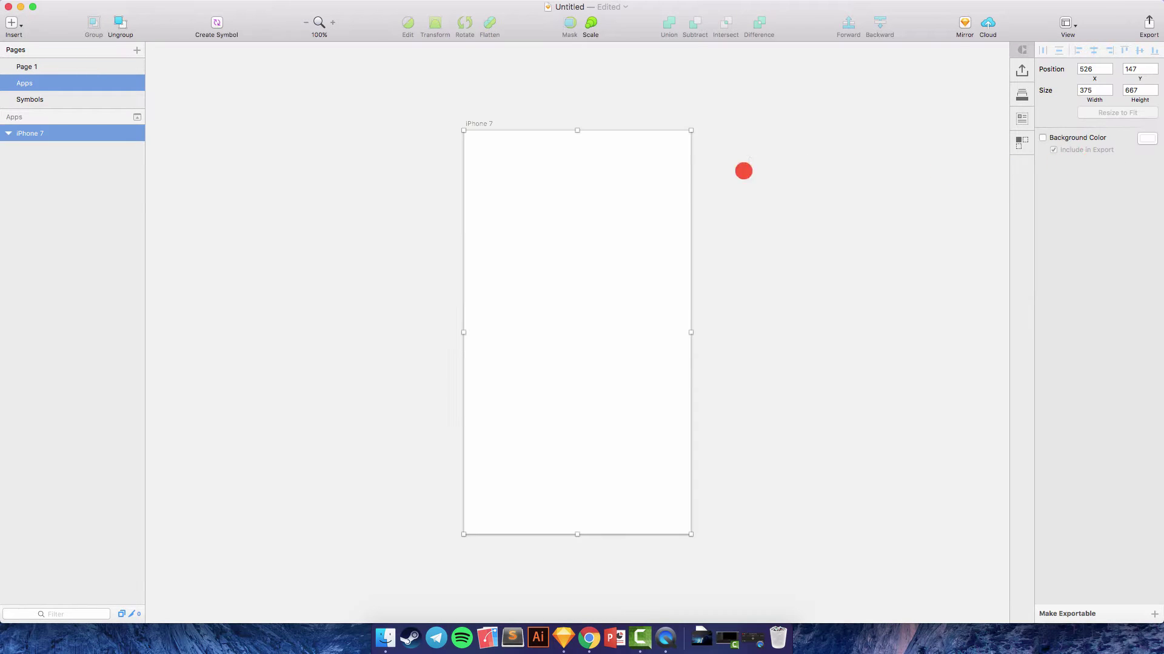
pyautogui.doubleClick(72, 134)
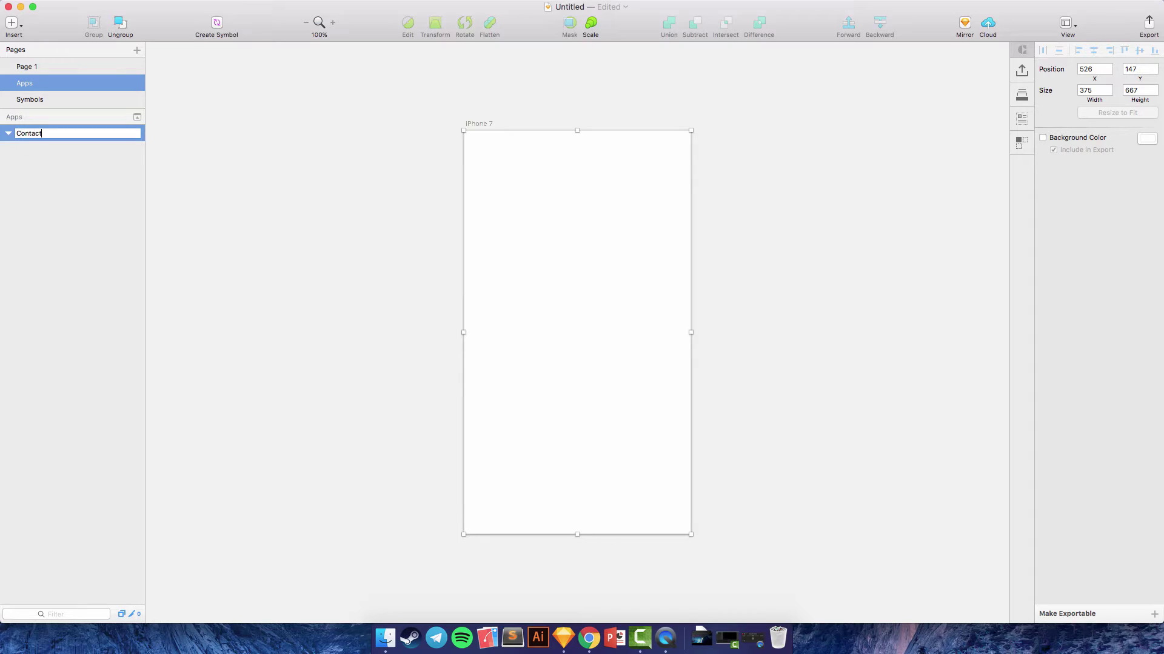
pyautogui.press('Return')
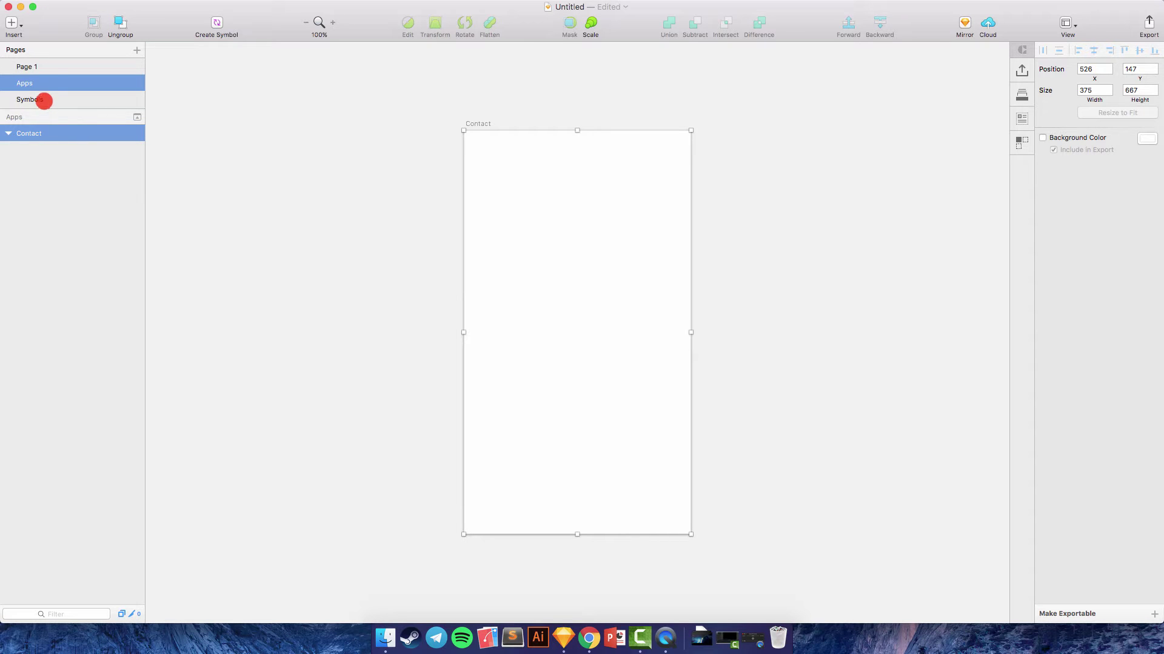
# Step: Copy the whole Status Bar/White/100% symbol from the Symbols page and return to the Apps page
pyautogui.click(49, 98)
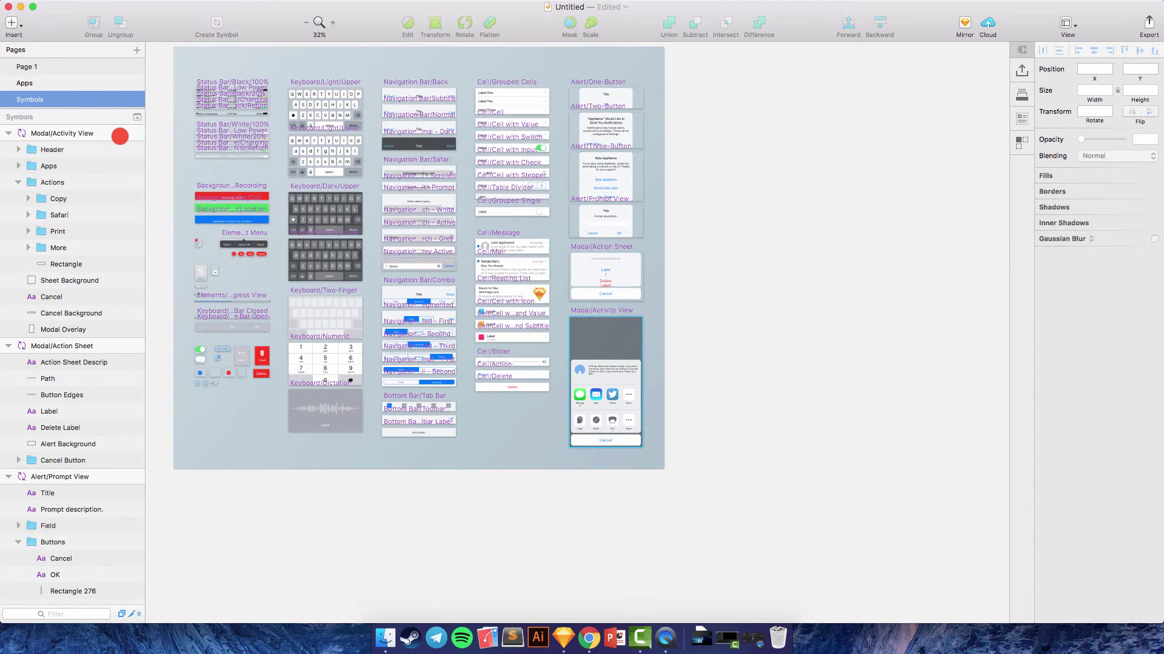
pyautogui.click(331, 29)
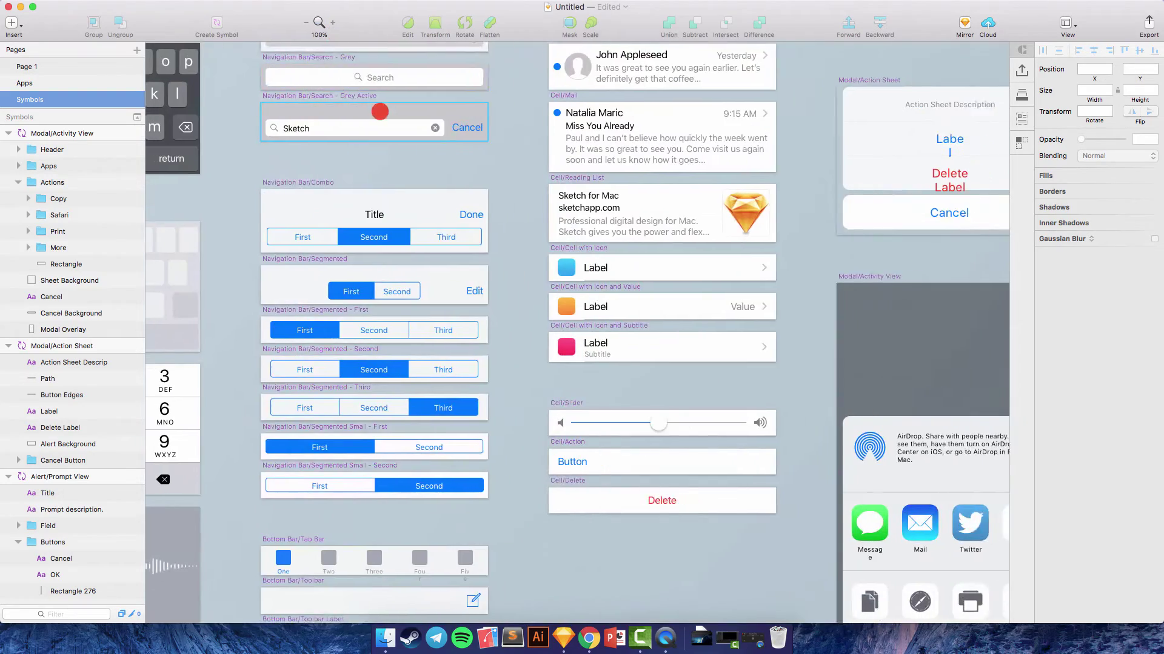
pyautogui.hscroll(-15, 382, 114)
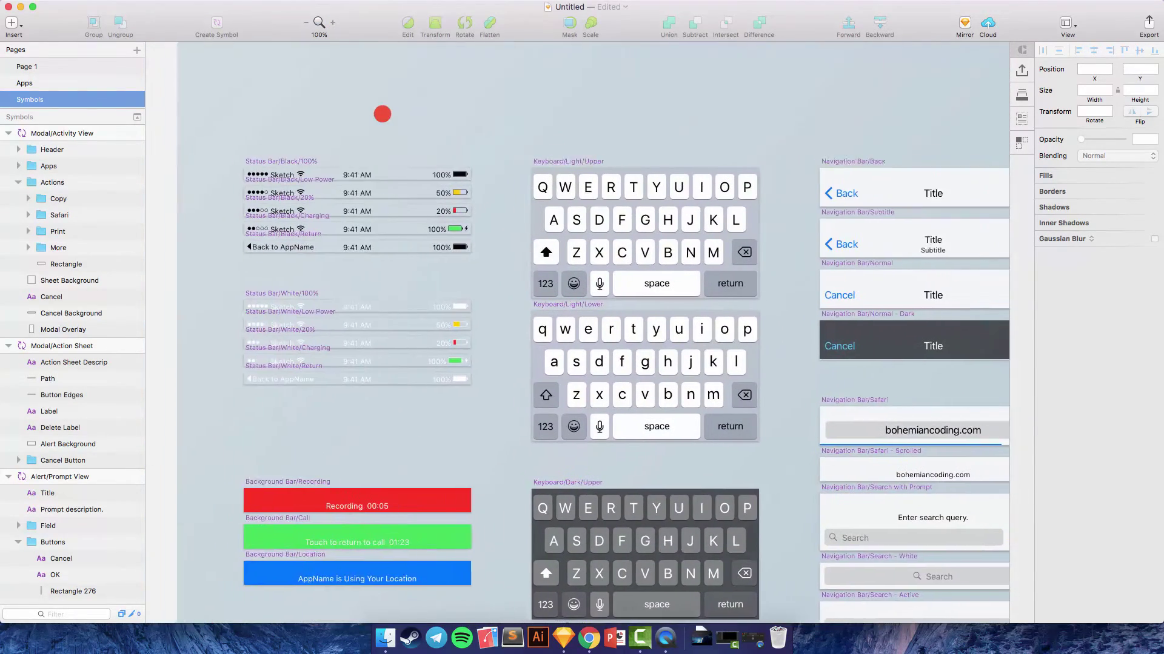
pyautogui.scroll(-3, 381, 114)
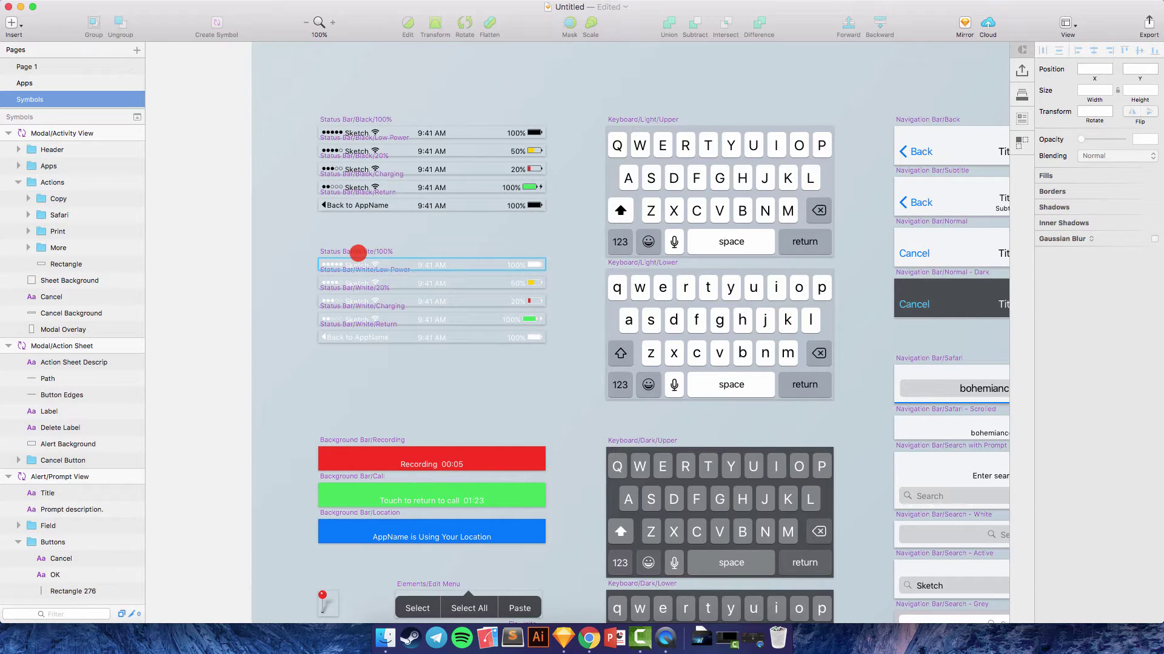
pyautogui.click(358, 253)
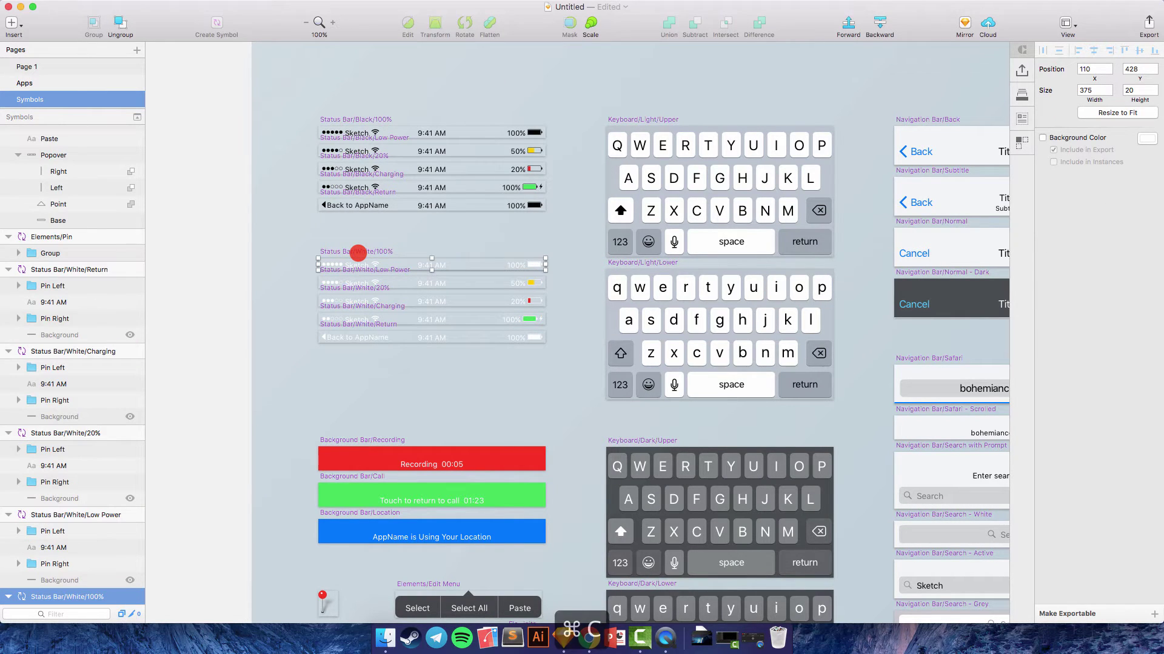
pyautogui.click(77, 81)
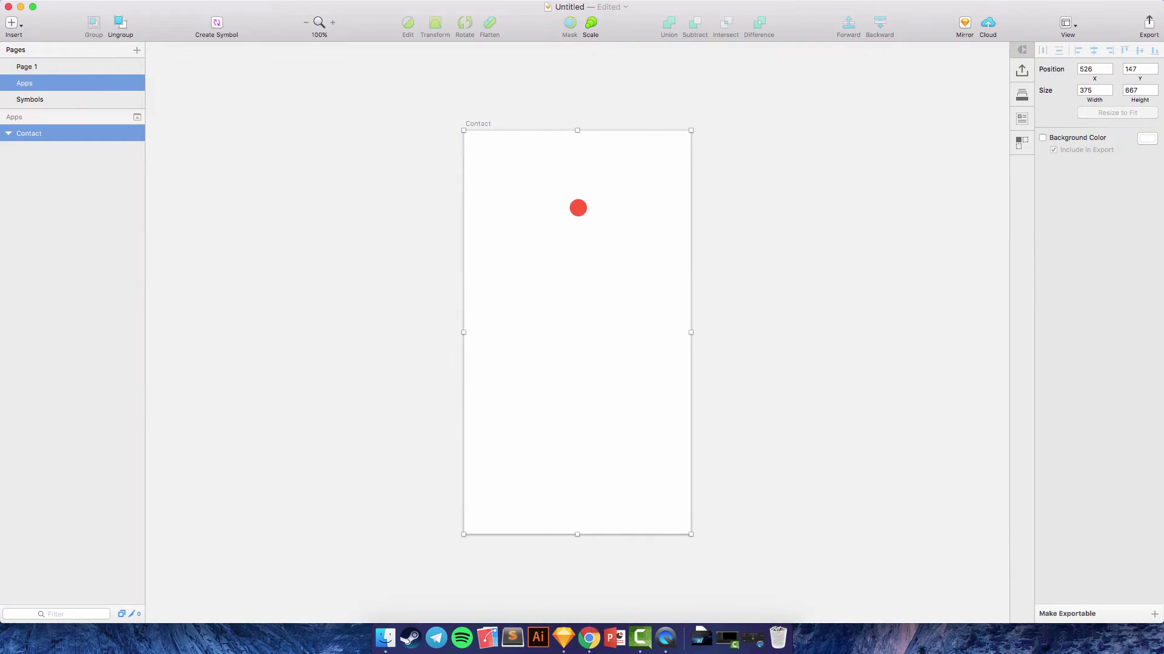
# Step: Draw a borderless rectangle of about 375 × 288 across the top of the Contact artboard
pyautogui.hscroll(3, 577, 200)
pyautogui.click(12, 23)
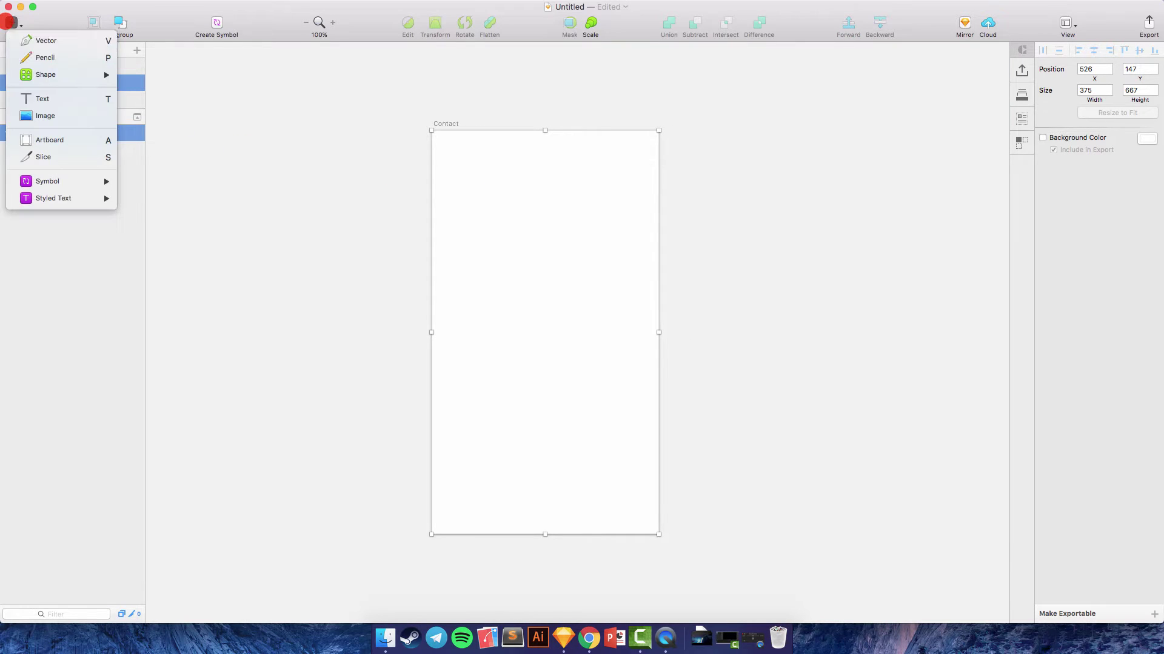
pyautogui.moveTo(80, 74)
pyautogui.click(154, 112)
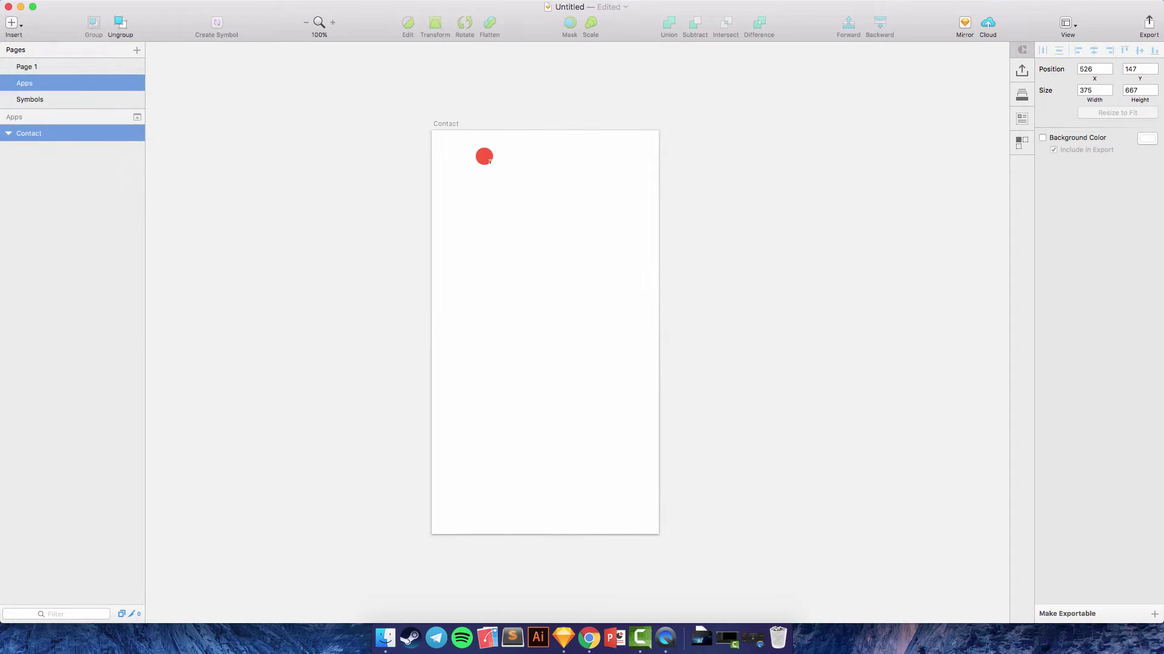
pyautogui.moveTo(433, 132)
pyautogui.mouseDown()
pyautogui.moveTo(635, 303)
pyautogui.moveTo(662, 304)
pyautogui.mouseUp()
pyautogui.click(1040, 285)
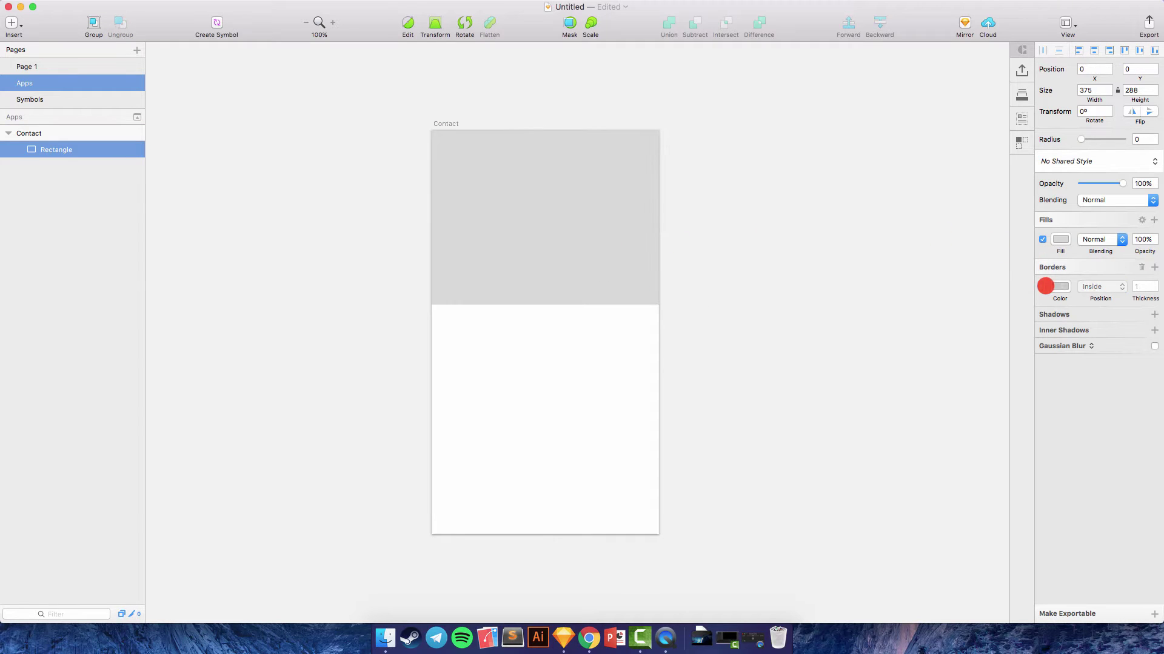
pyautogui.click(1143, 267)
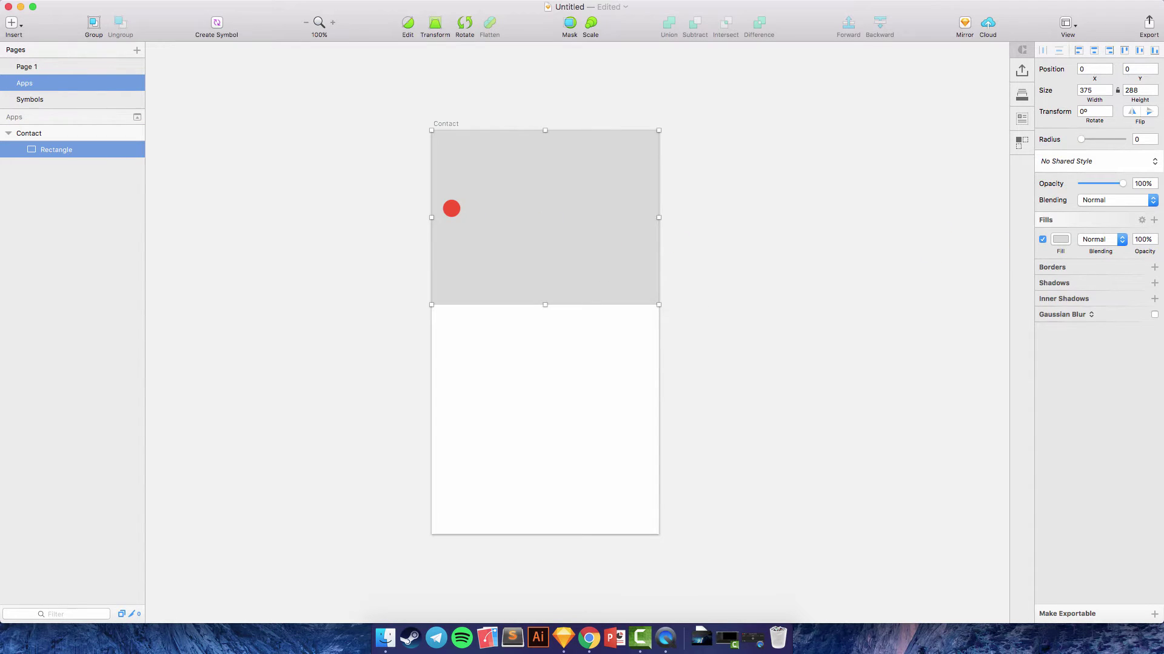
# Step: Try pasting the copied Status Bar/White/100% symbol onto the Apps page
pyautogui.press('super+v')
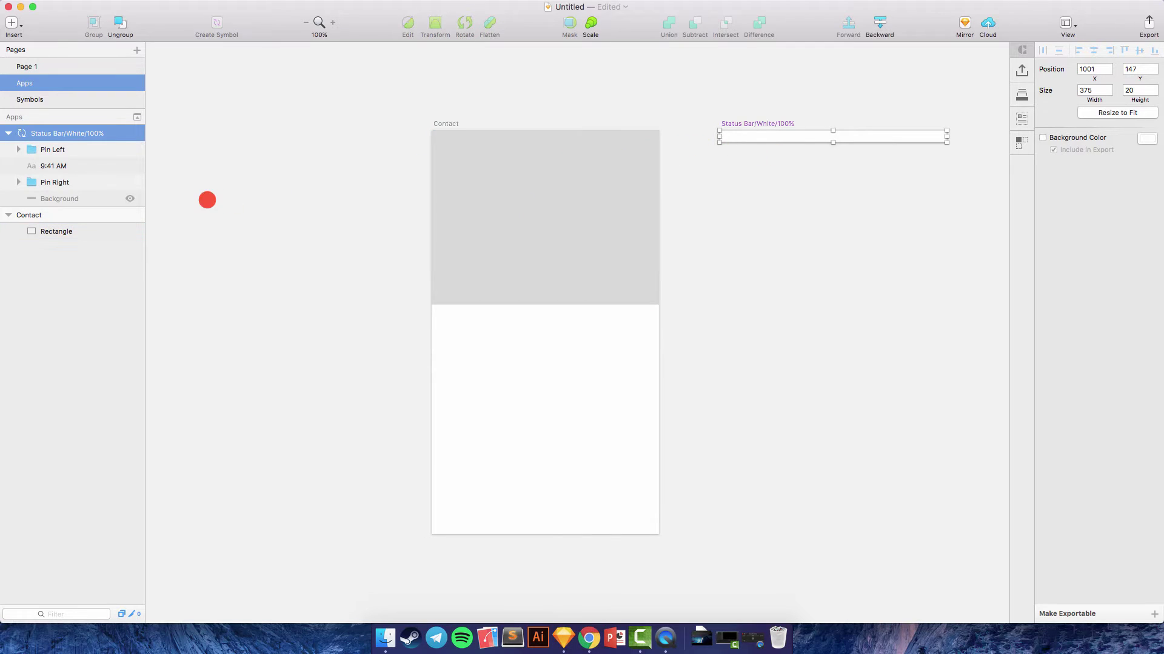
pyautogui.press('super+z')
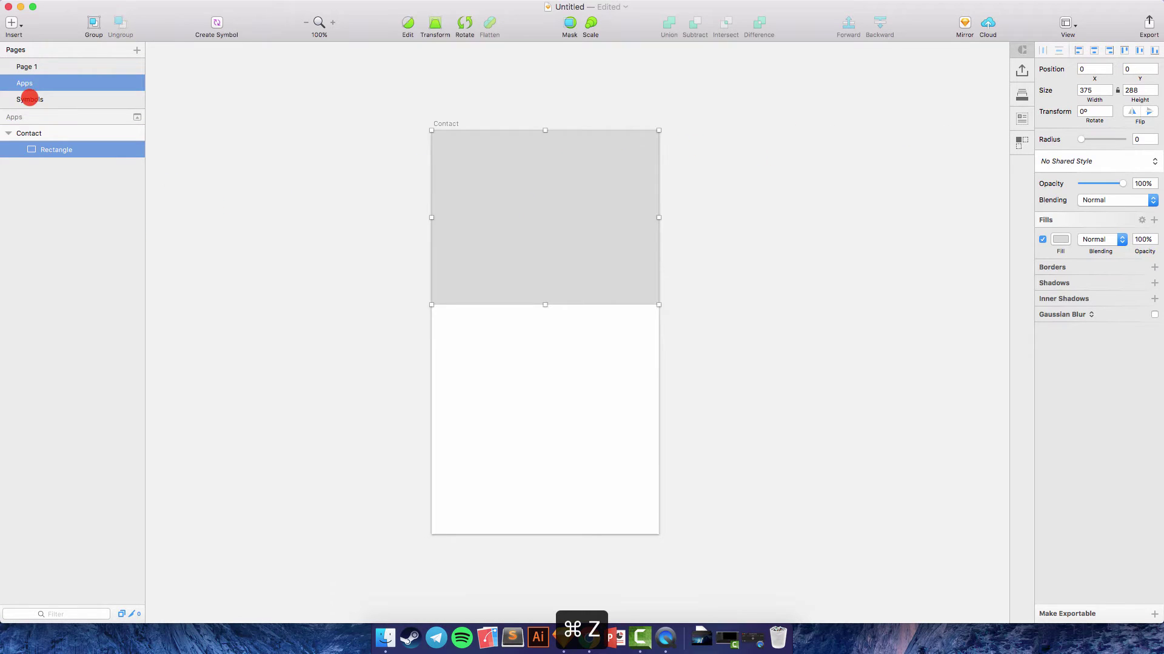
# Step: Copy the four layers inside the Status Bar/White/100% symbol on the Symbols page, from Pin Left through Background
pyautogui.click(29, 99)
pyautogui.click(417, 264)
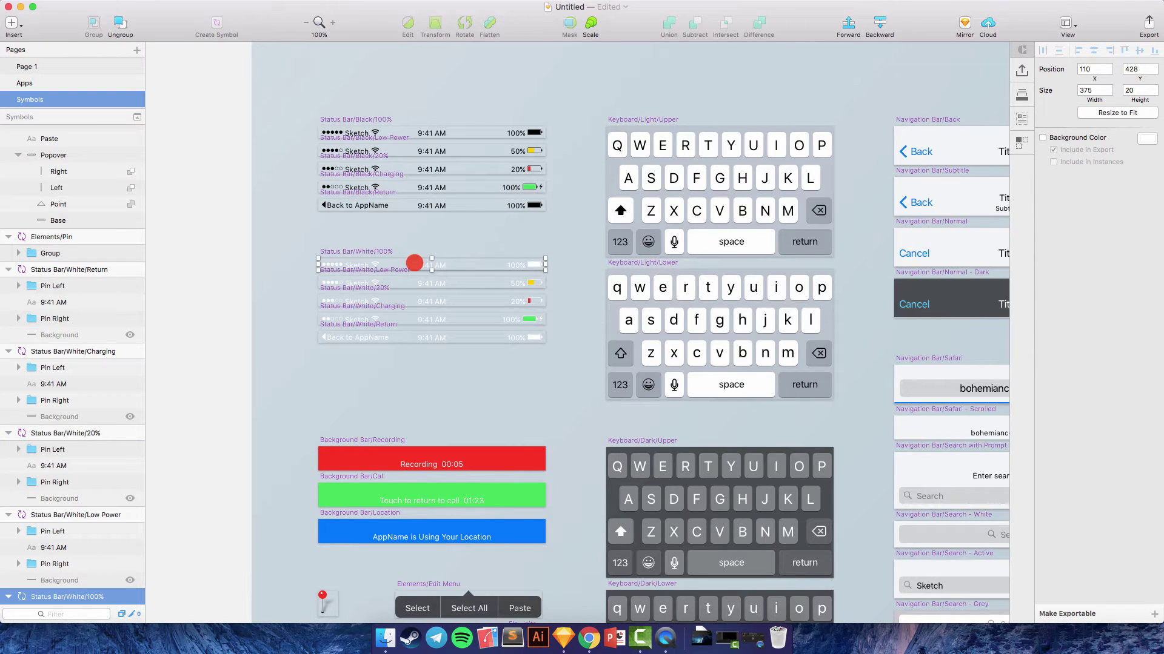
pyautogui.click(357, 265)
pyautogui.scroll(-5, 47, 331)
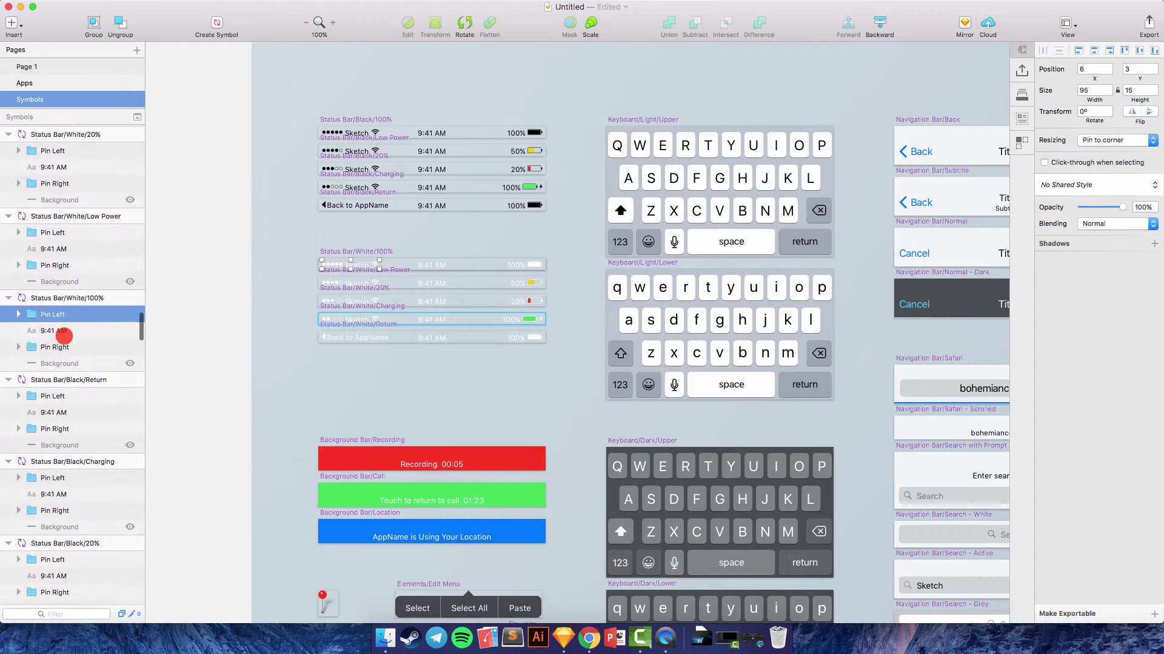
pyautogui.keyDown('shift'); pyautogui.click(64, 335); pyautogui.keyUp('shift')
pyautogui.press('super+c')
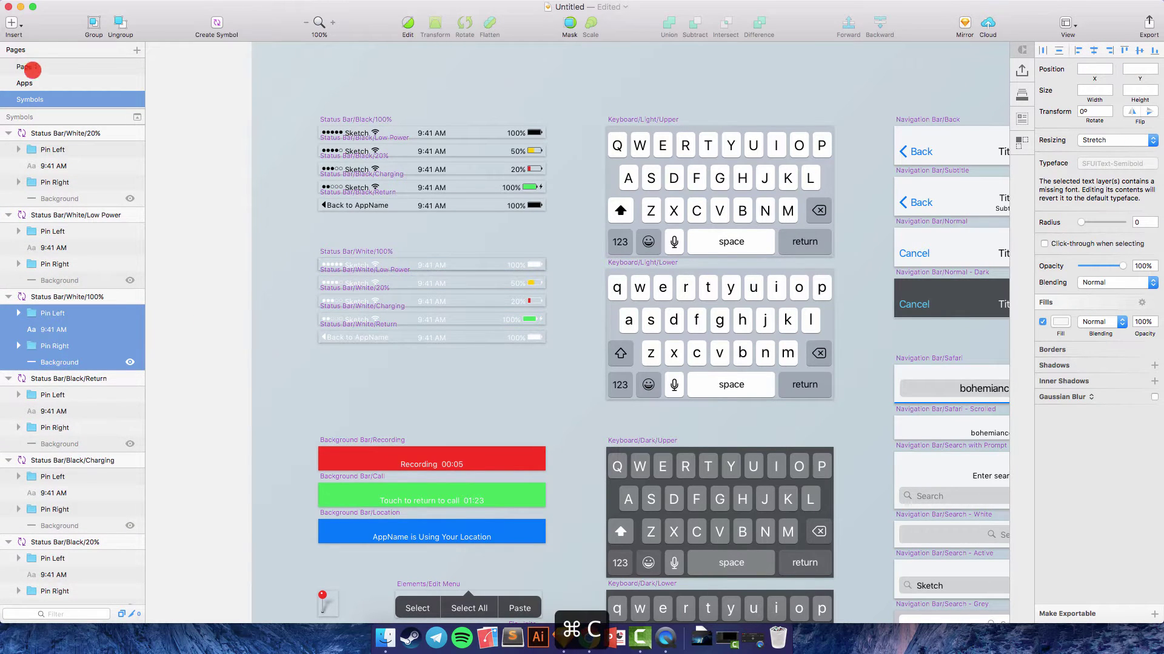
# Step: Paste the status bar layers into the Contact artboard and group them as "status bar"
pyautogui.click(31, 82)
pyautogui.press('super+v')
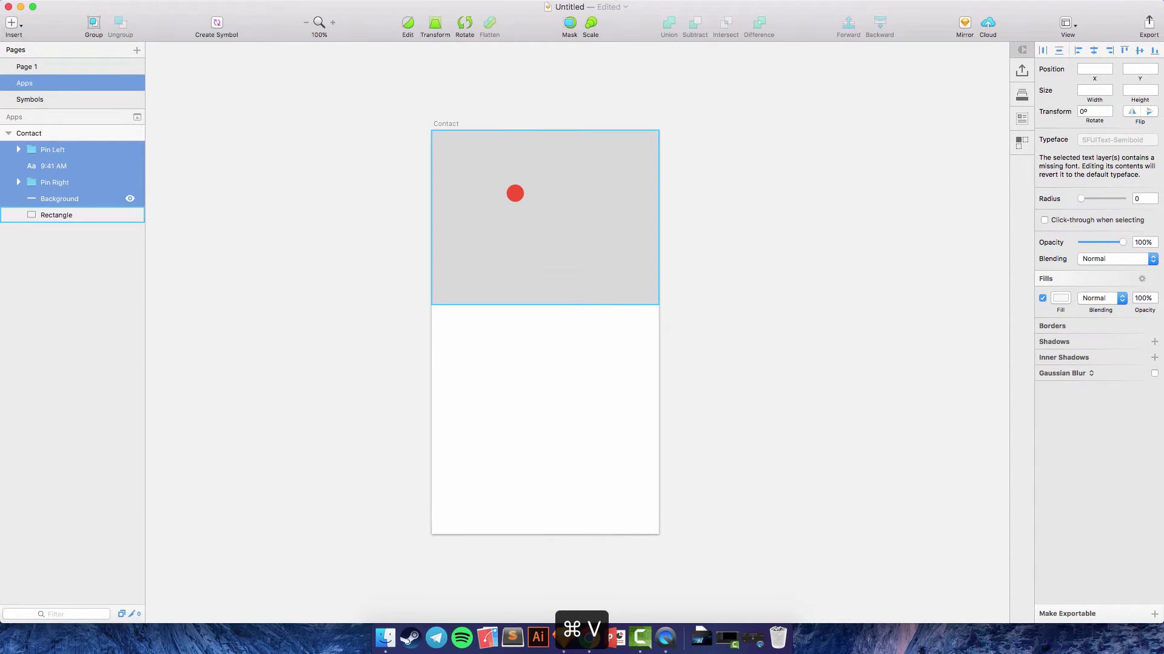
pyautogui.press('super+g')
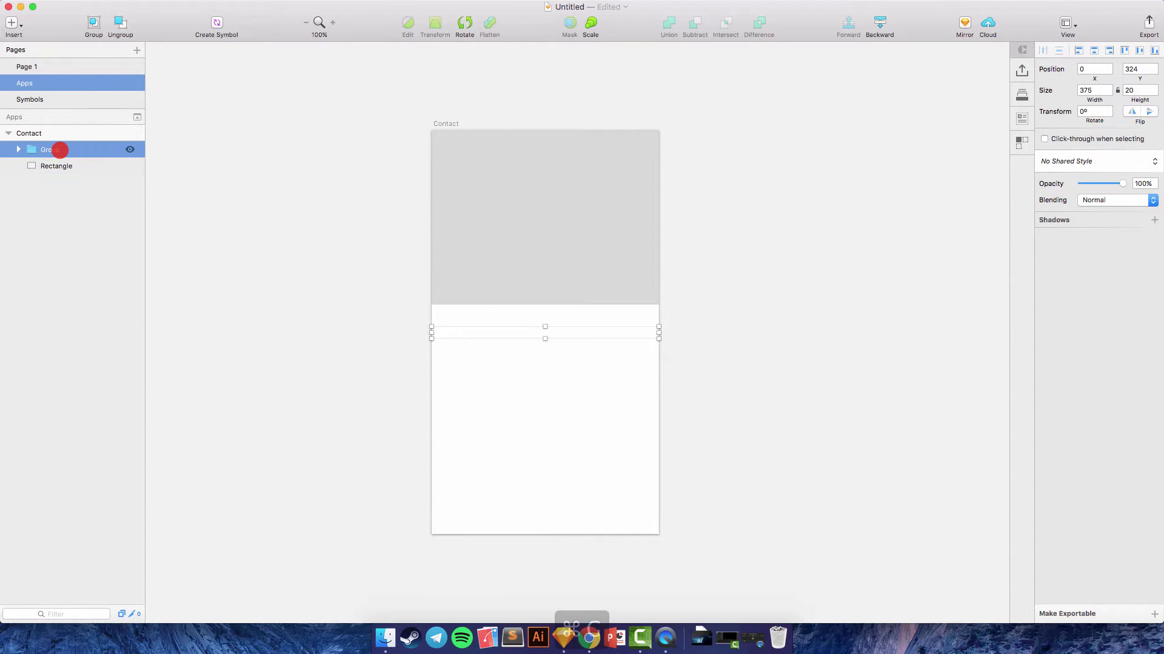
pyautogui.doubleClick(59, 150)
pyautogui.write('status ')
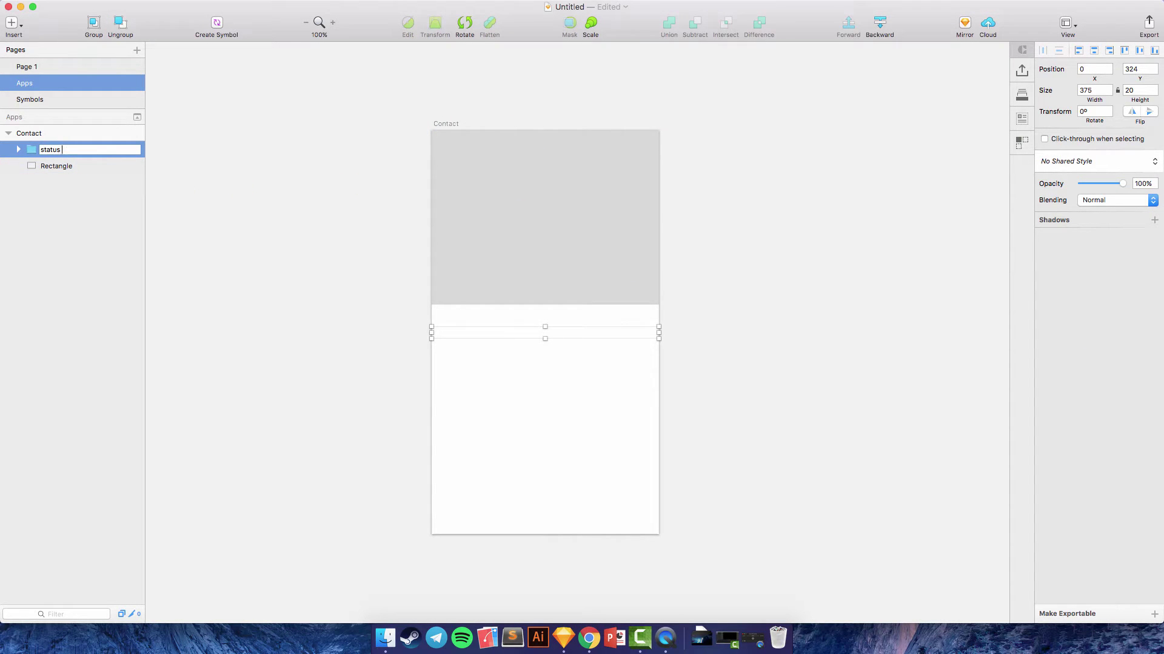
pyautogui.write('bar')
pyautogui.press('Return')
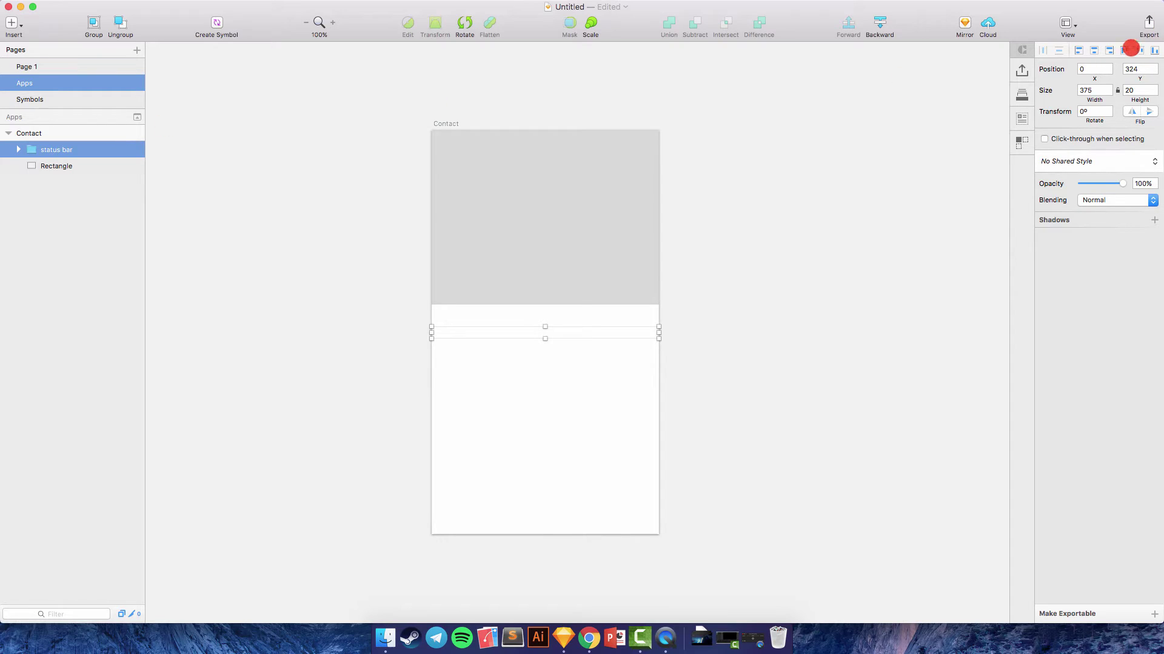
# Step: Align the status bar group to the top edge of the Contact artboard and deselect it
pyautogui.click(1124, 50)
pyautogui.click(566, 148)
pyautogui.click(543, 137)
pyautogui.click(200, 138)
pyautogui.hscroll(5, 295, 134)
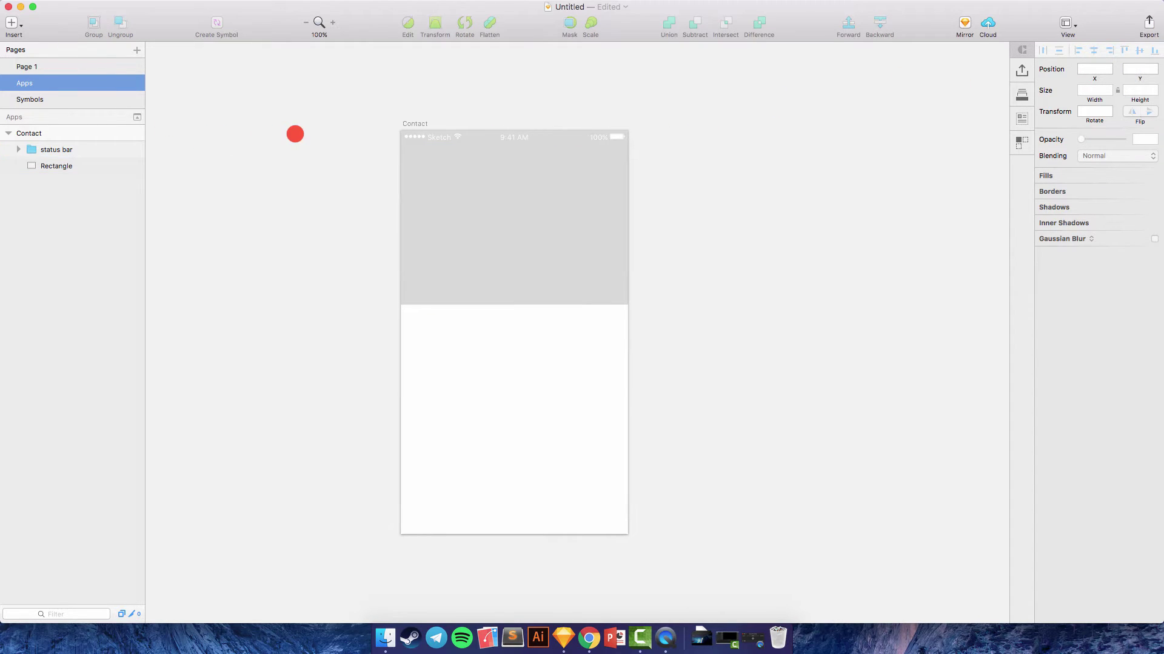
# Step: Rename the grey header rectangle layer as "thumb"
pyautogui.click(508, 251)
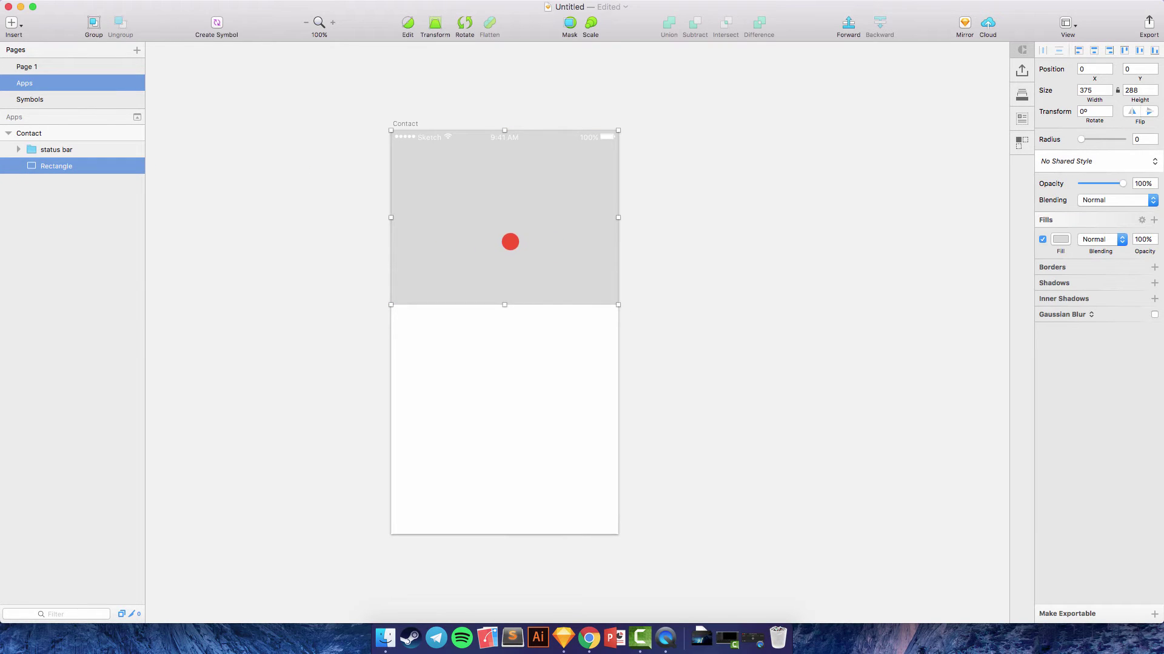
pyautogui.doubleClick(75, 165)
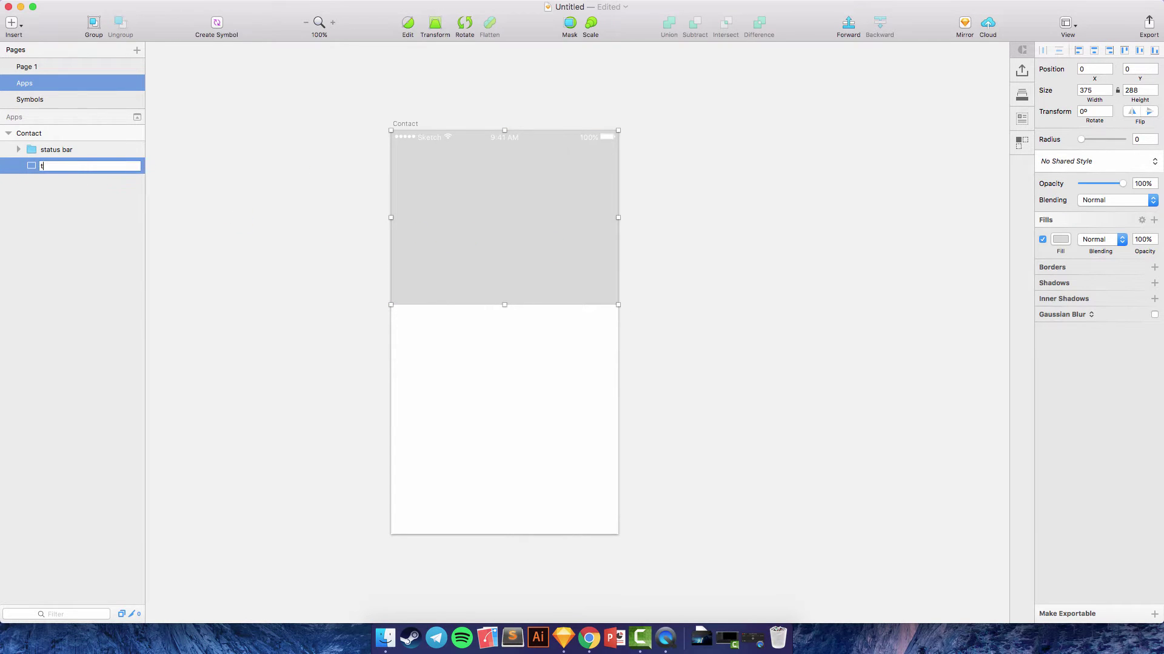
pyautogui.press('Return')
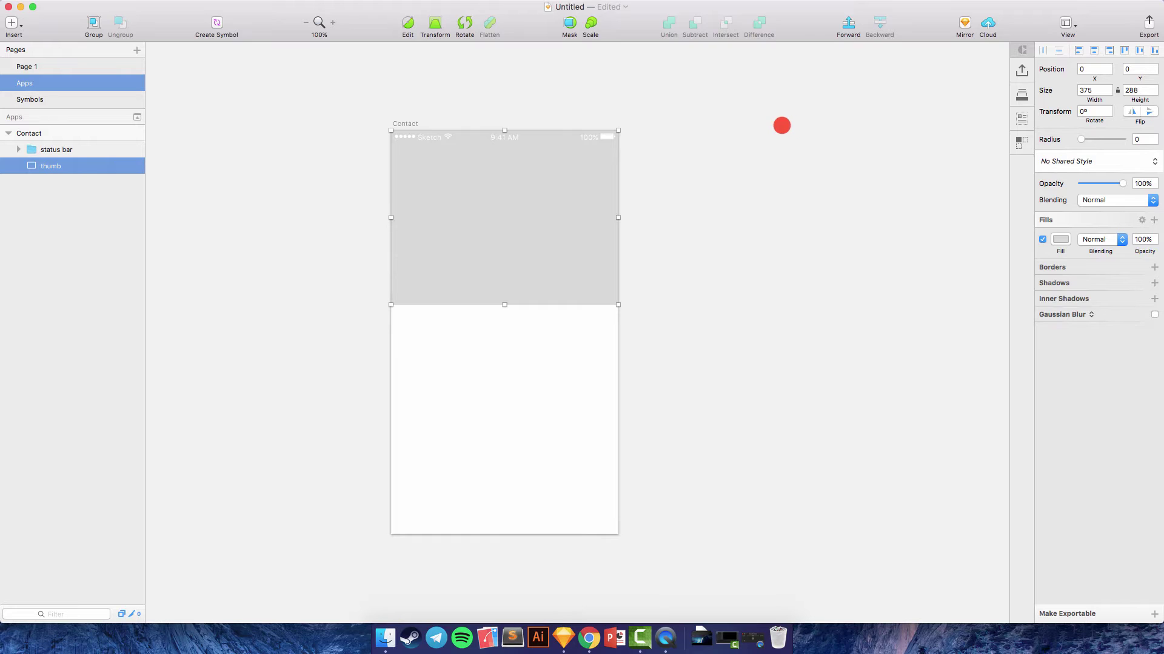
# Step: Fill the thumb rectangle with an Unsplash photo from the Building category, swapping images until the flag-painted house is used
pyautogui.click(1022, 118)
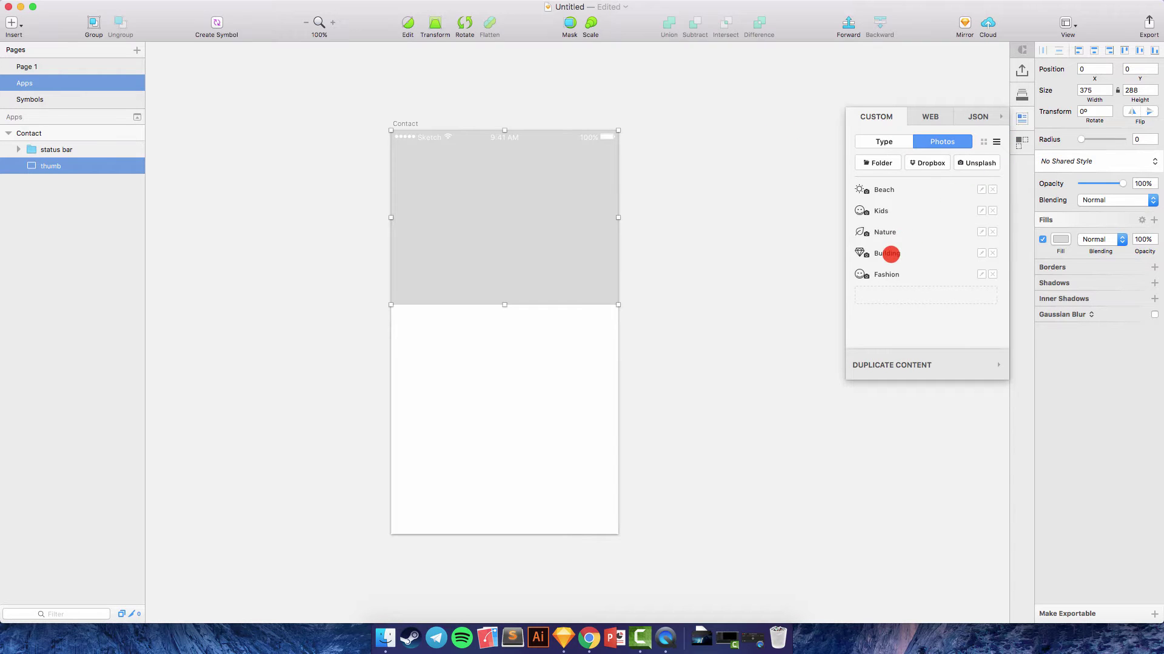
pyautogui.click(889, 254)
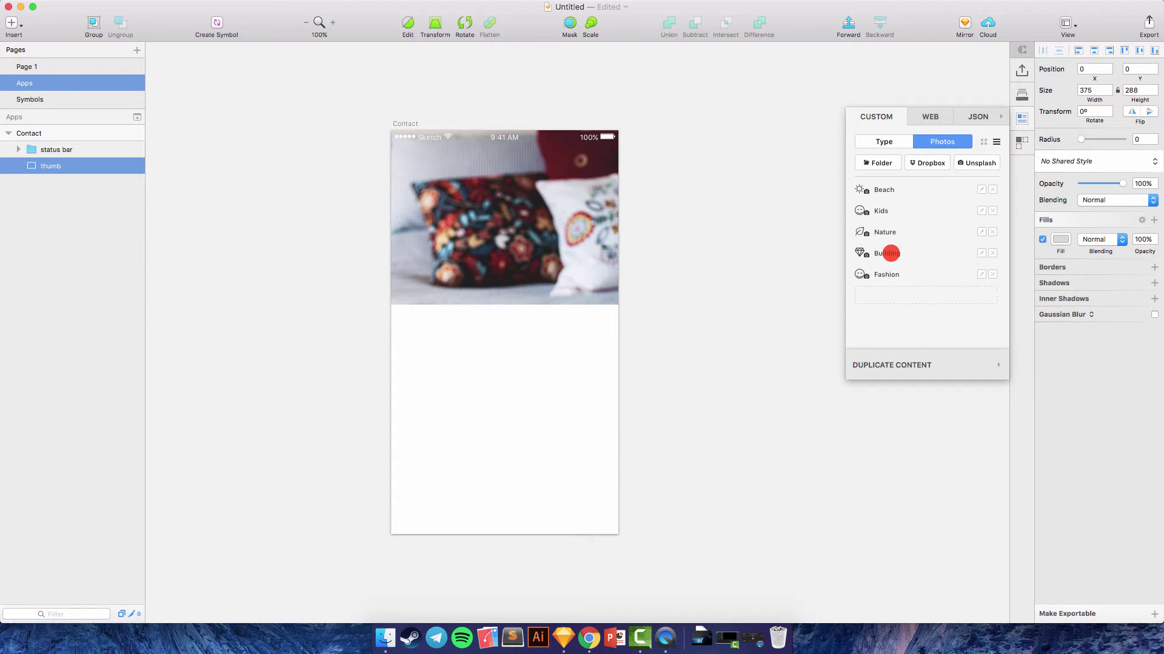
pyautogui.click(889, 254)
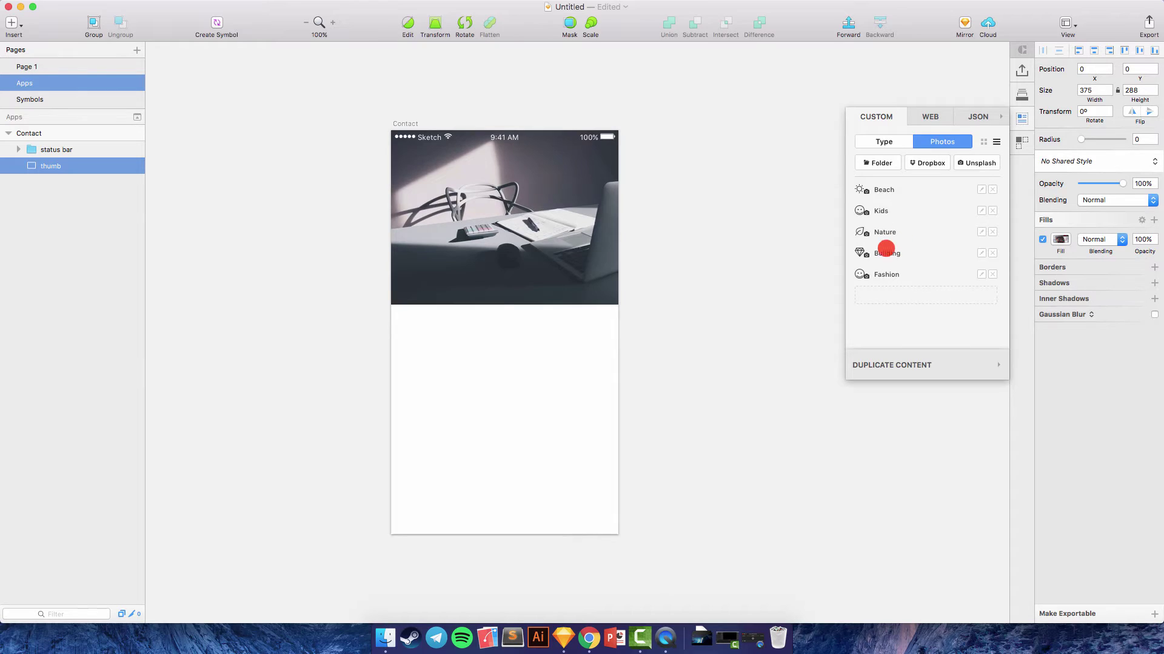
pyautogui.click(884, 253)
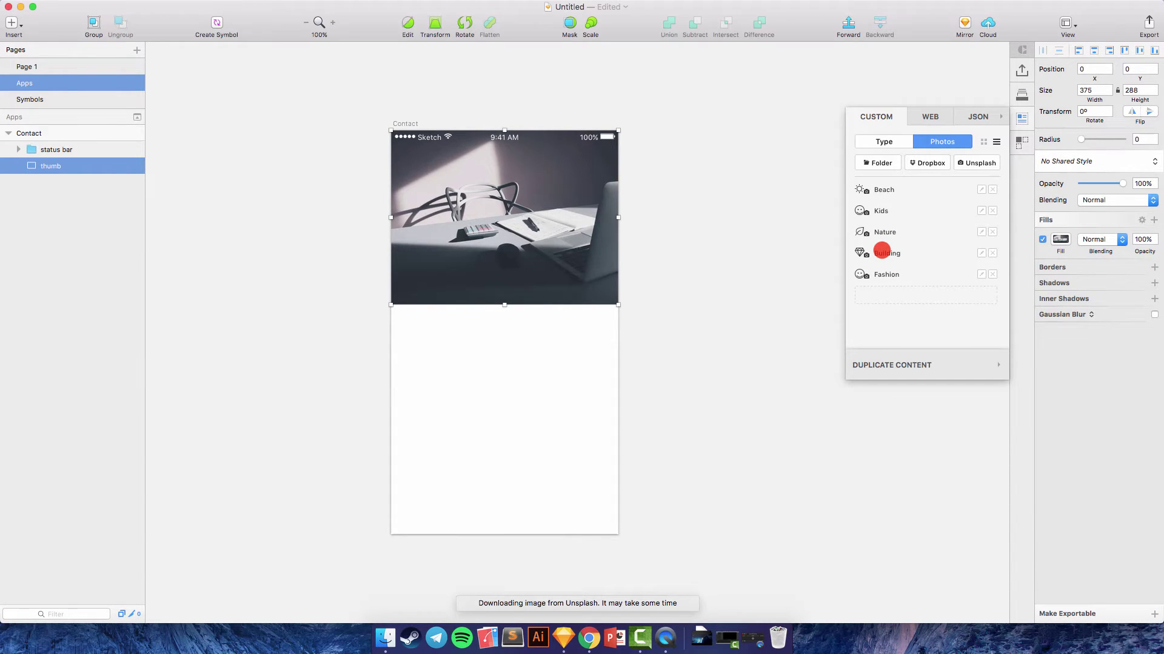
pyautogui.click(885, 248)
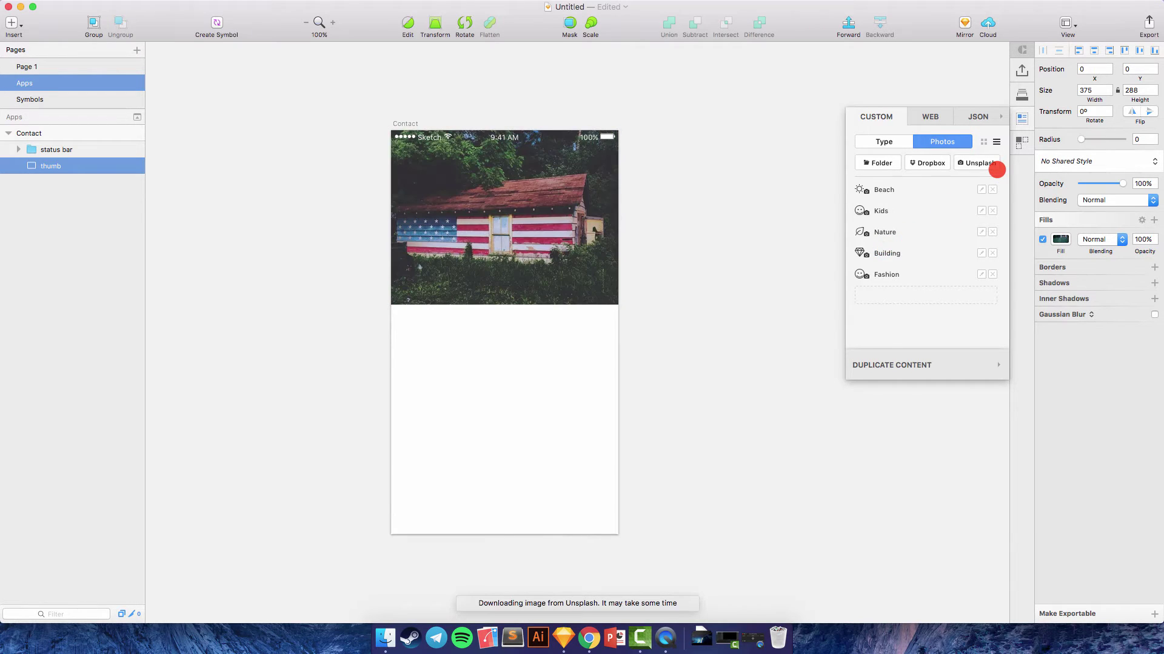
pyautogui.click(538, 198)
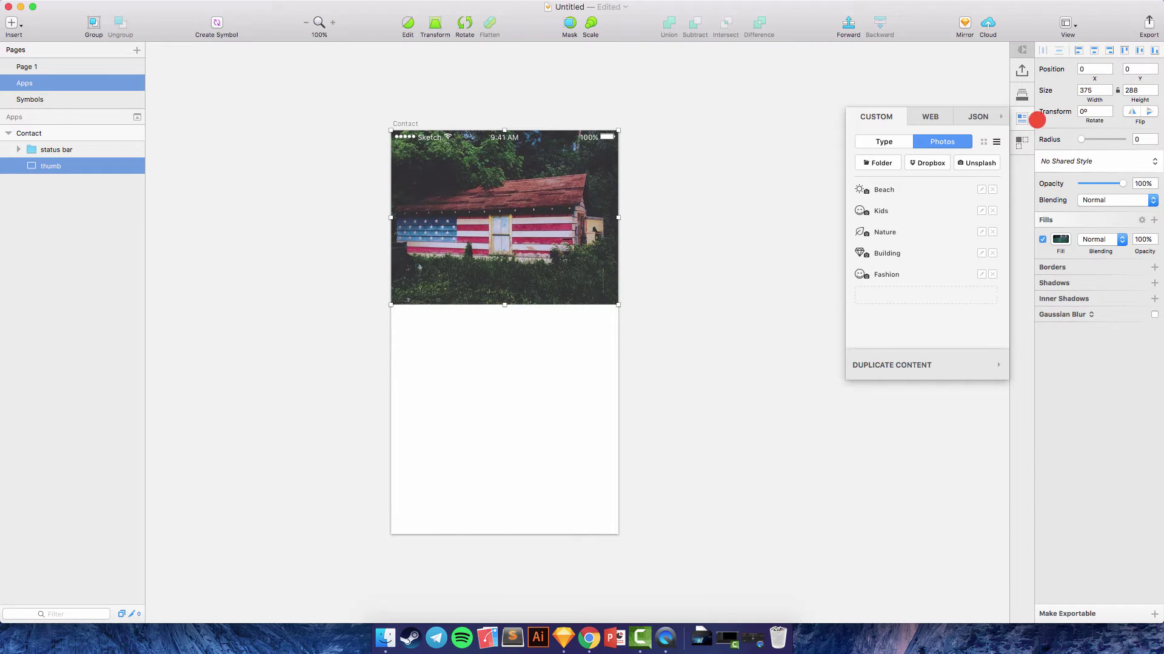
pyautogui.click(1013, 116)
# Step: Add a text layer reading "a" over the upper part of the header photo
pyautogui.scroll(3, 651, 139)
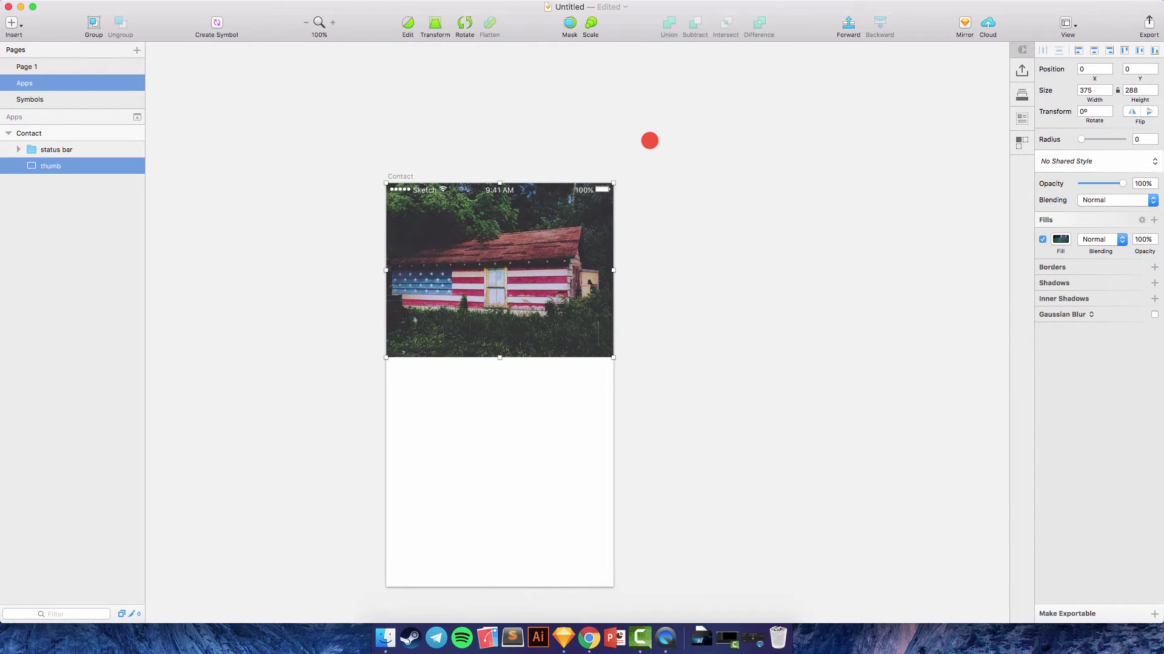
pyautogui.scroll(-1, 649, 140)
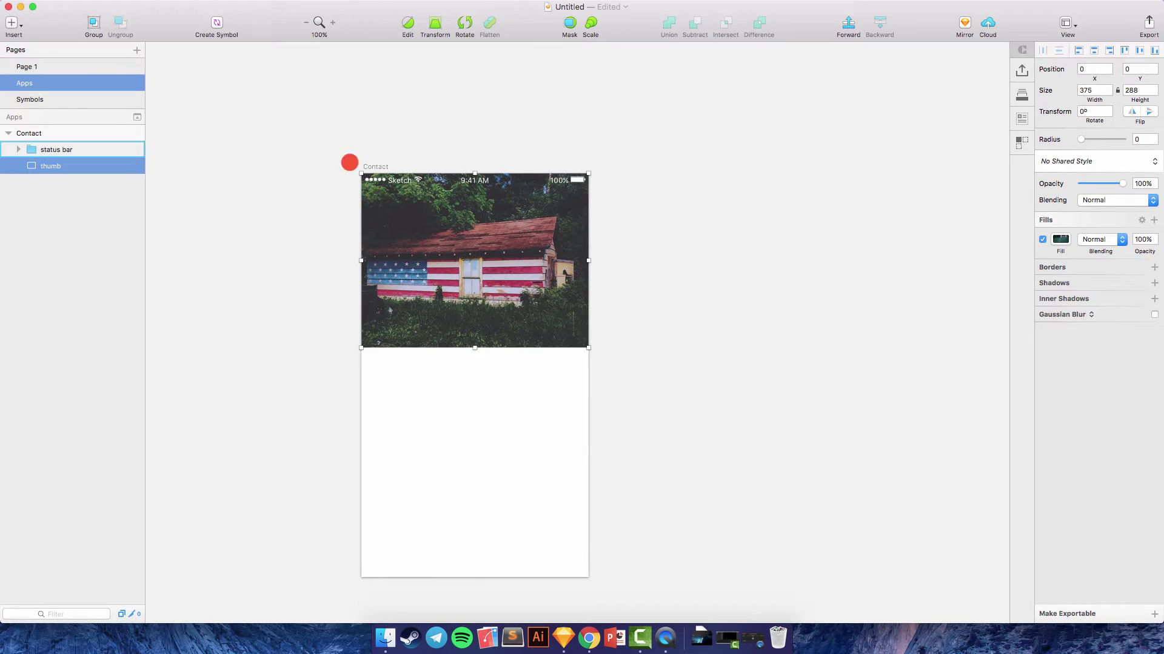
pyautogui.click(13, 22)
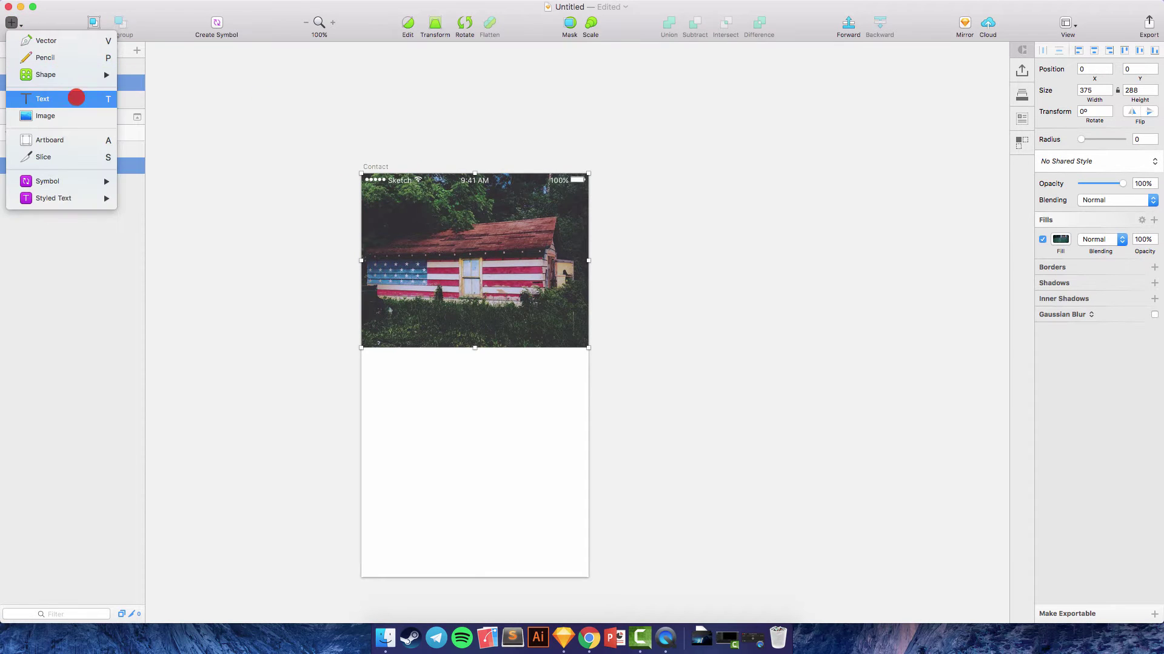
pyautogui.click(76, 97)
pyautogui.click(413, 207)
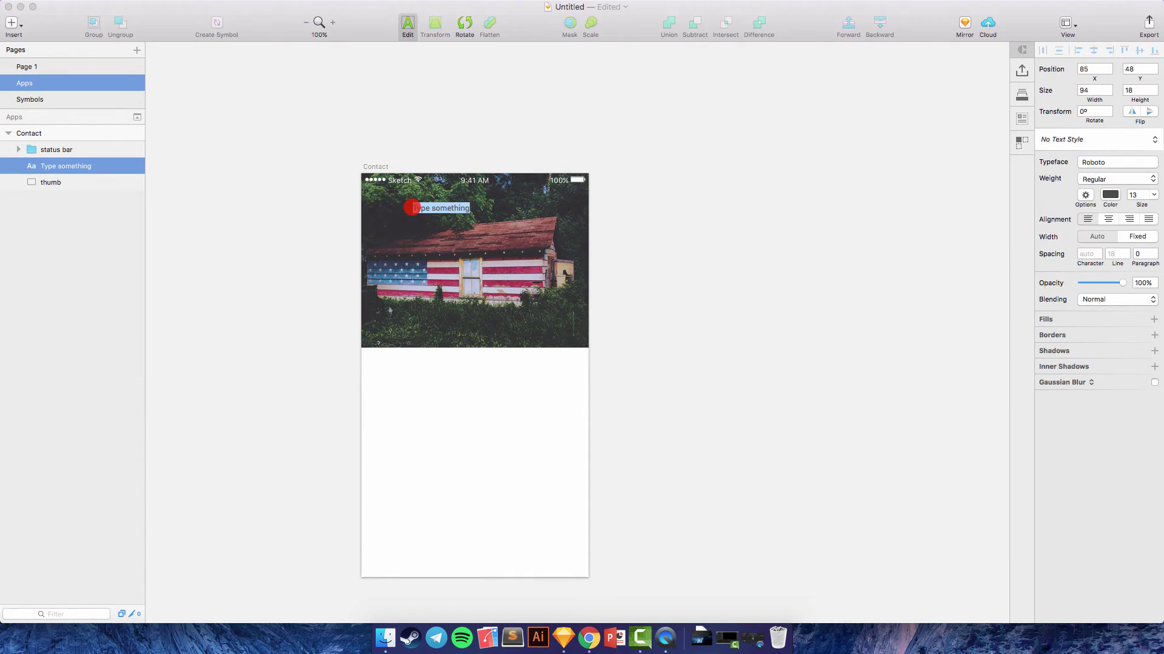
pyautogui.write('a')
pyautogui.press('Escape')
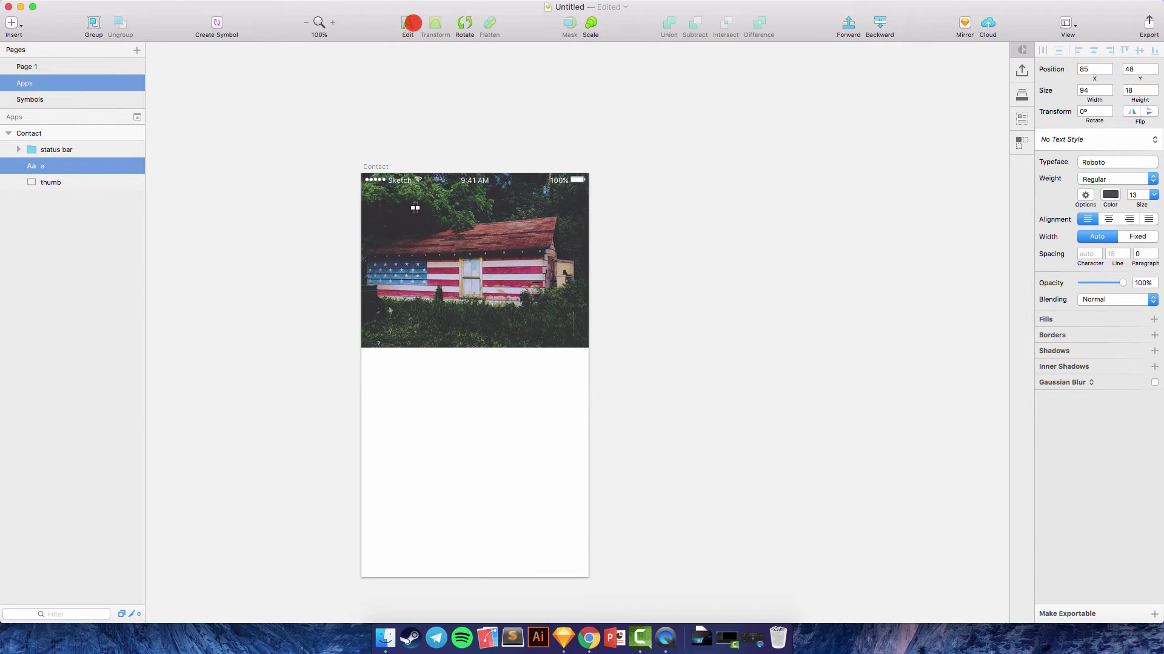
# Step: Replace the "a" text with the Arrow-left icon from simple-line-icons and colour it white (FFFFFF)
pyautogui.click(278, 7)
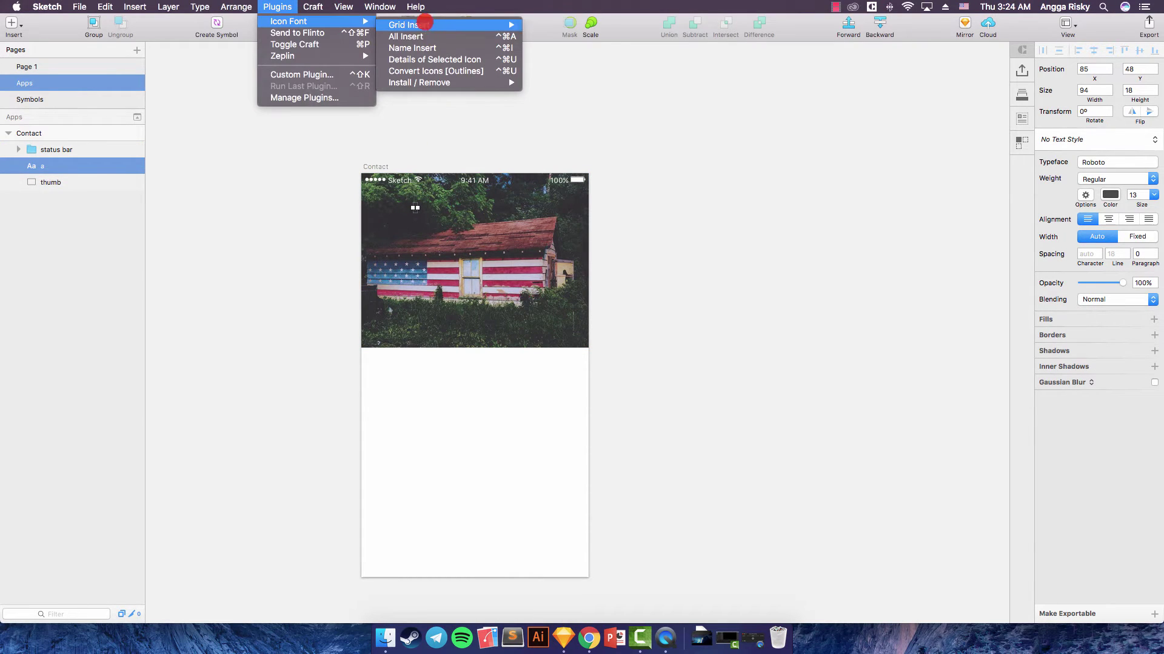
pyautogui.moveTo(412, 25)
pyautogui.click(561, 37)
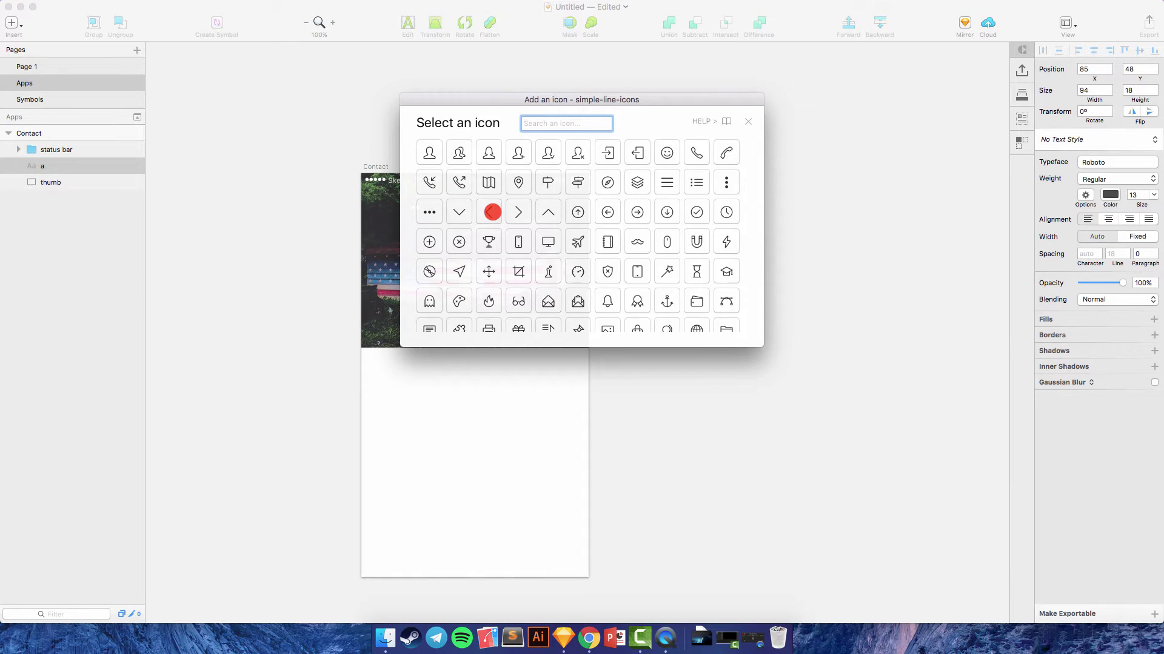
pyautogui.click(492, 212)
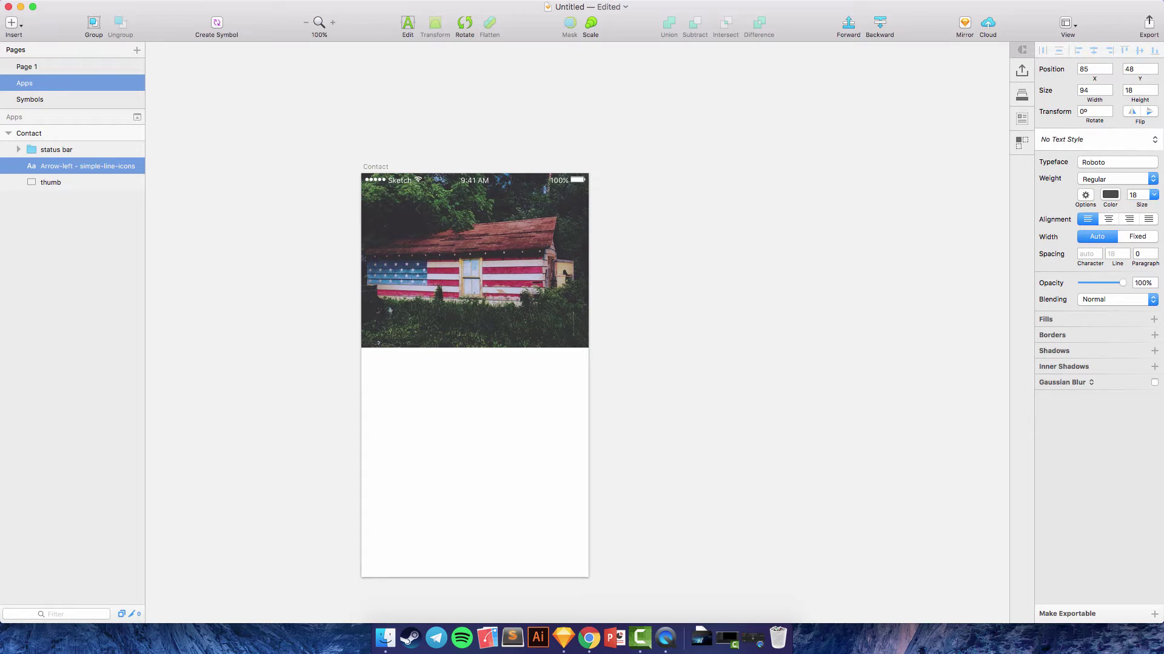
pyautogui.click(1109, 192)
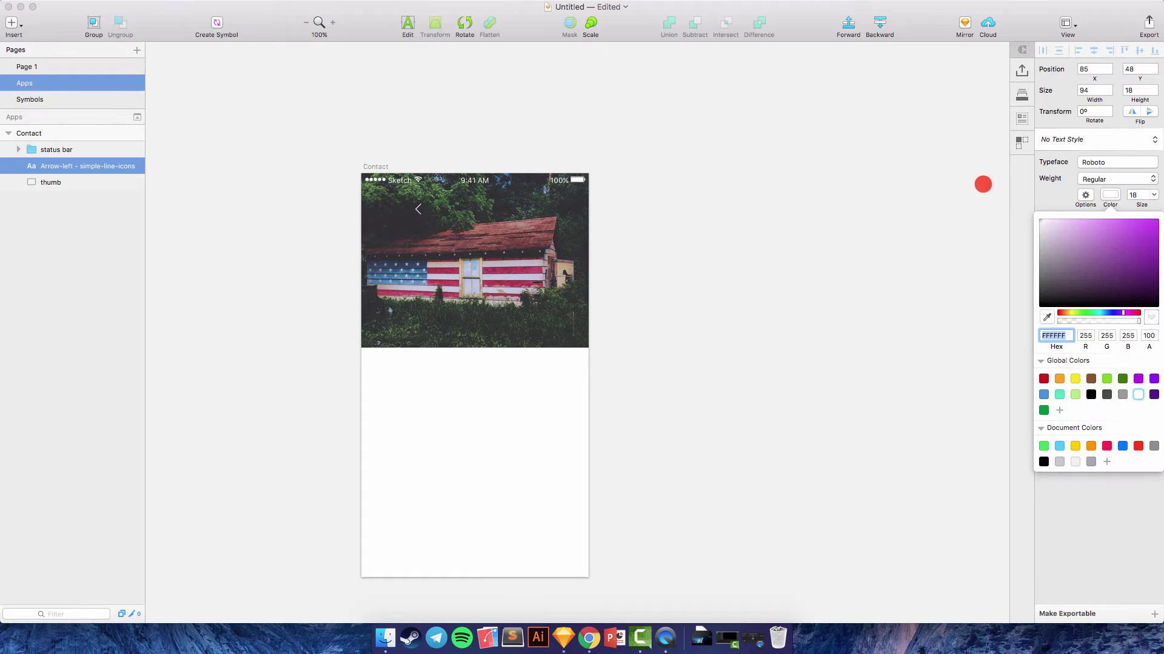
pyautogui.click(1110, 195)
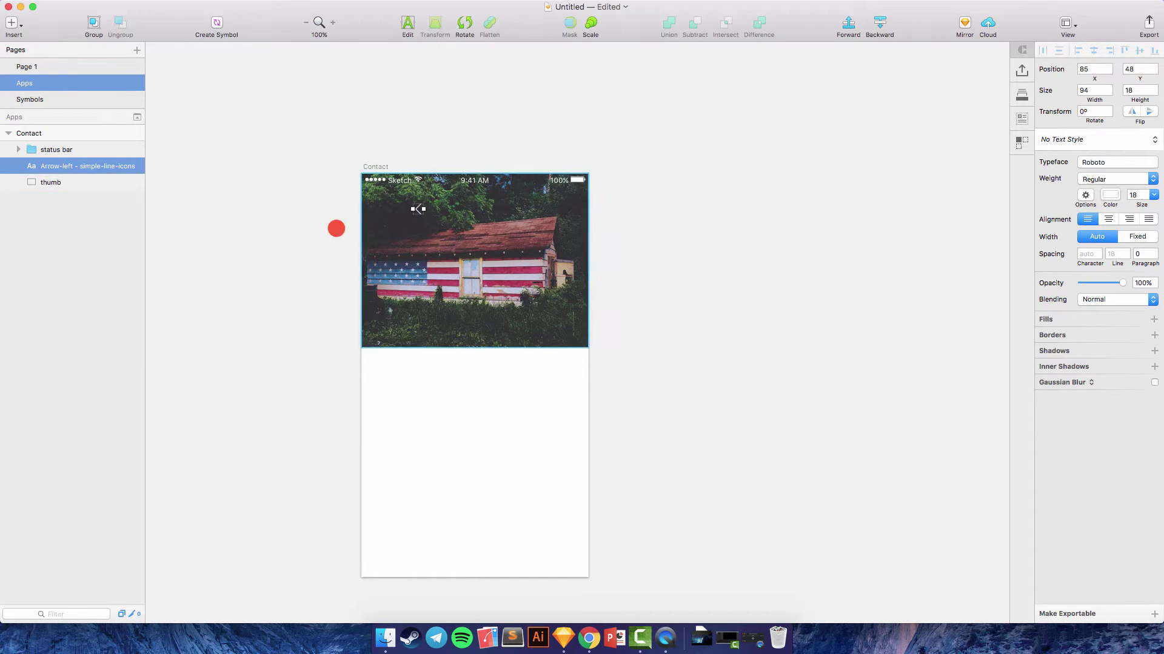
pyautogui.click(651, 266)
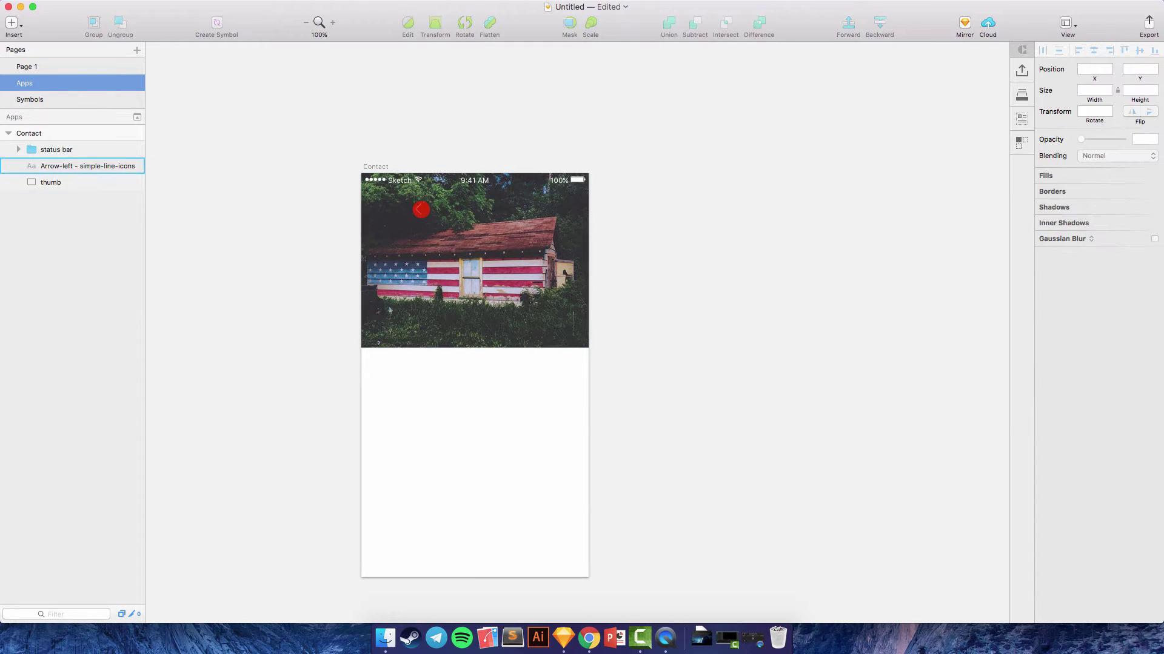
# Step: Position the back arrow icon just below the status bar near the artboard's left edge, at X 4, Y 29
pyautogui.click(419, 208)
pyautogui.click(1078, 50)
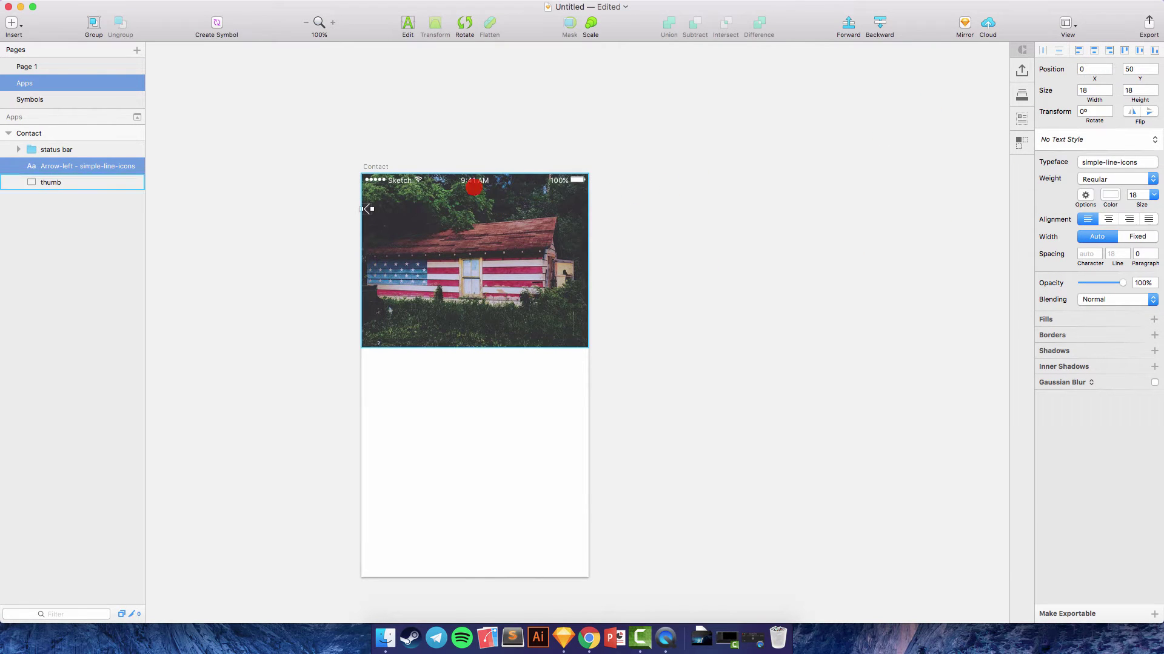
pyautogui.hotkey('alt', 'shift', 'Right')
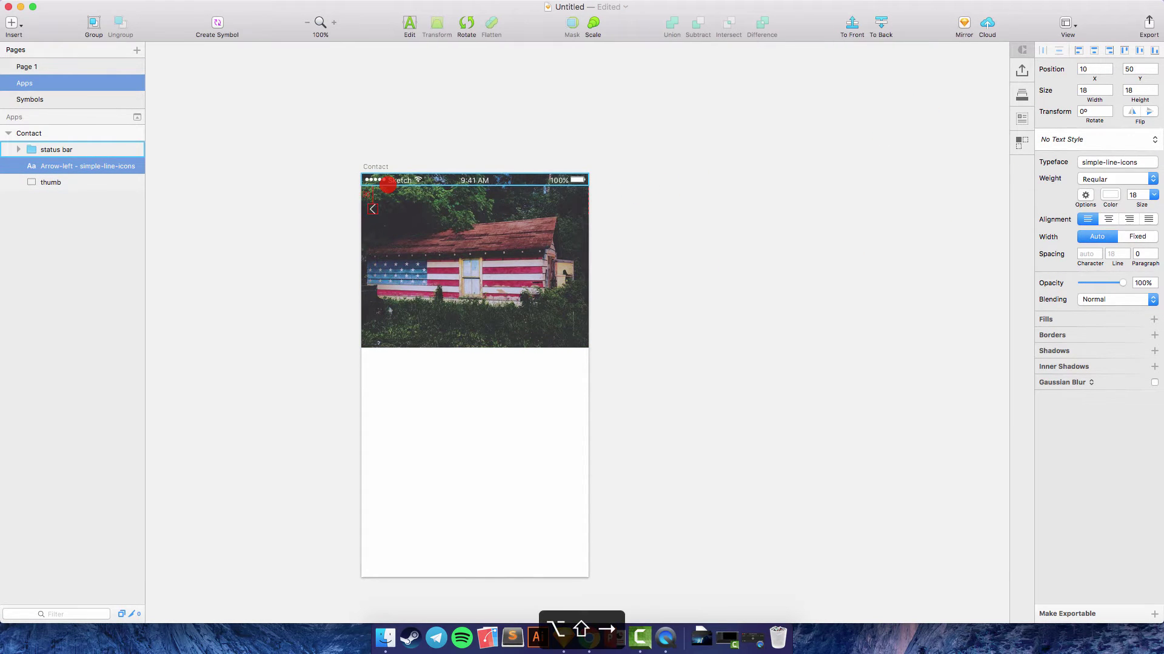
pyautogui.hotkey('alt', 'shift', 'Left')
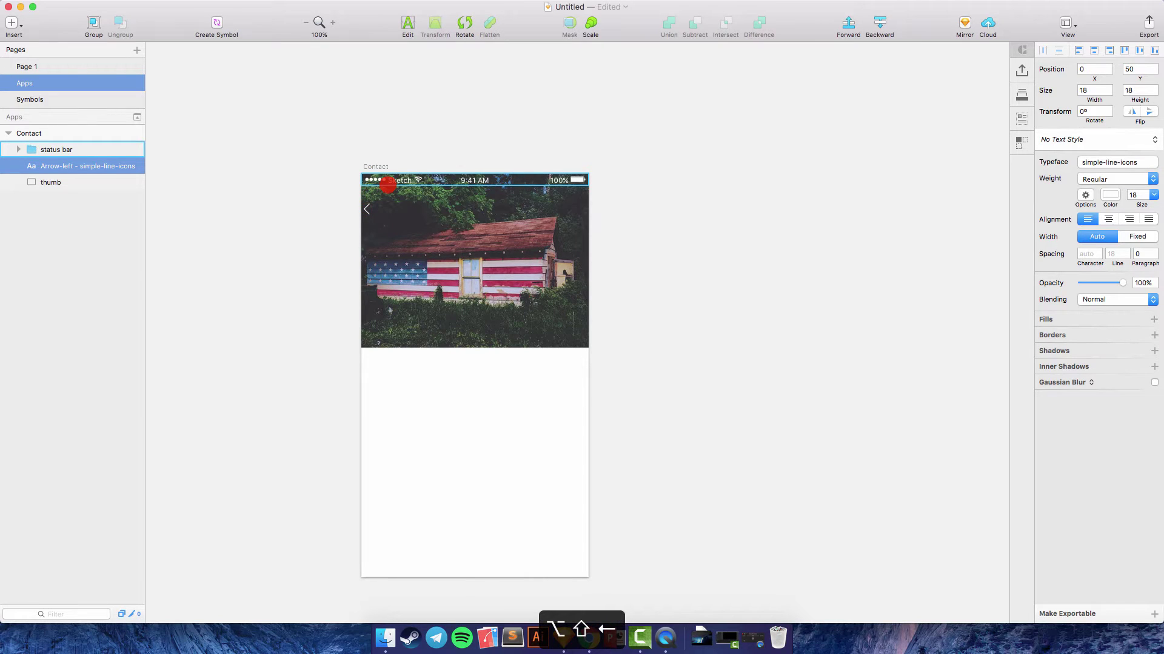
pyautogui.press('Right')
pyautogui.press('Right')
pyautogui.press('Right')
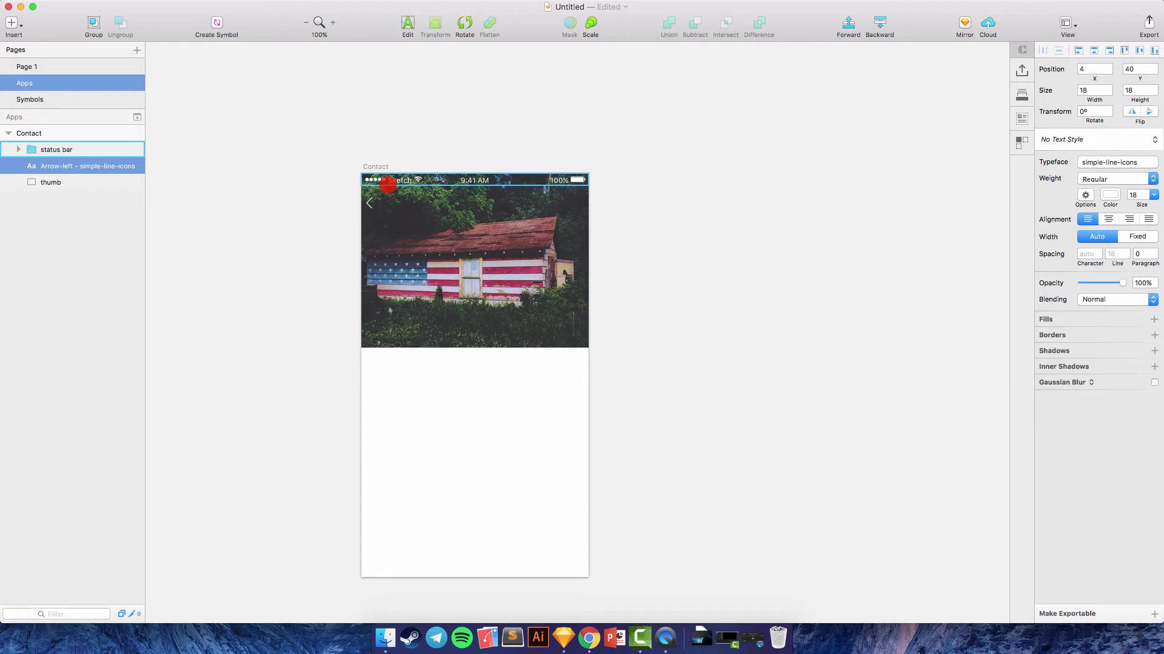
pyautogui.scroll(3, 691, 122)
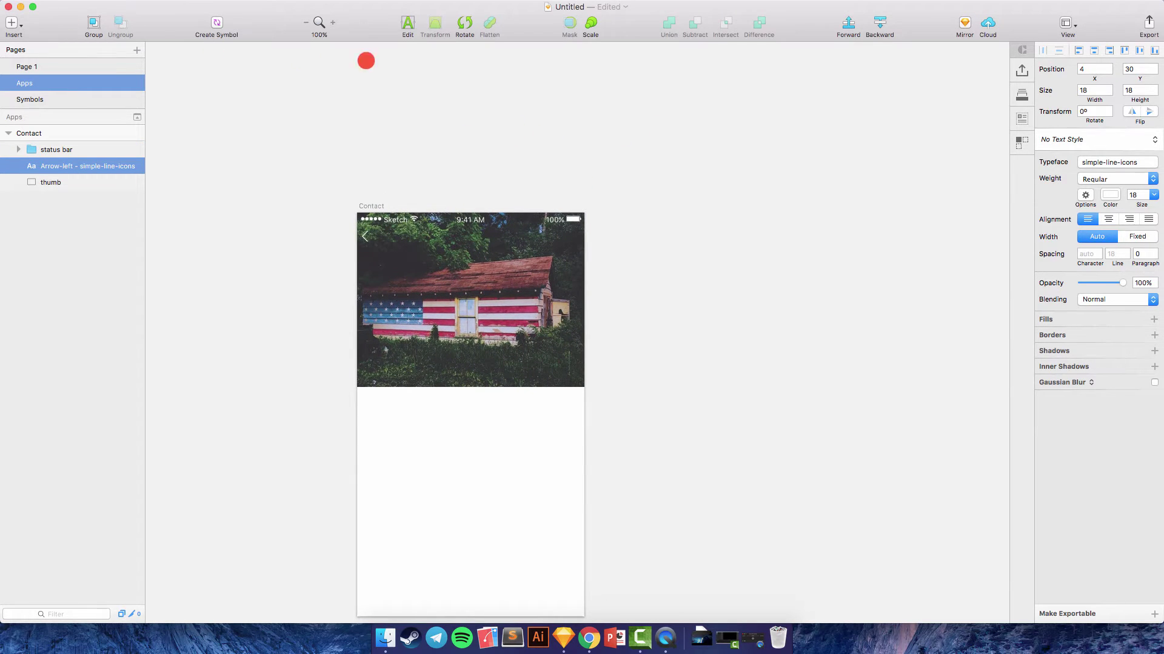
pyautogui.click(332, 22)
pyautogui.hscroll(-3, 451, 143)
pyautogui.press('Up')
pyautogui.scroll(5, 452, 143)
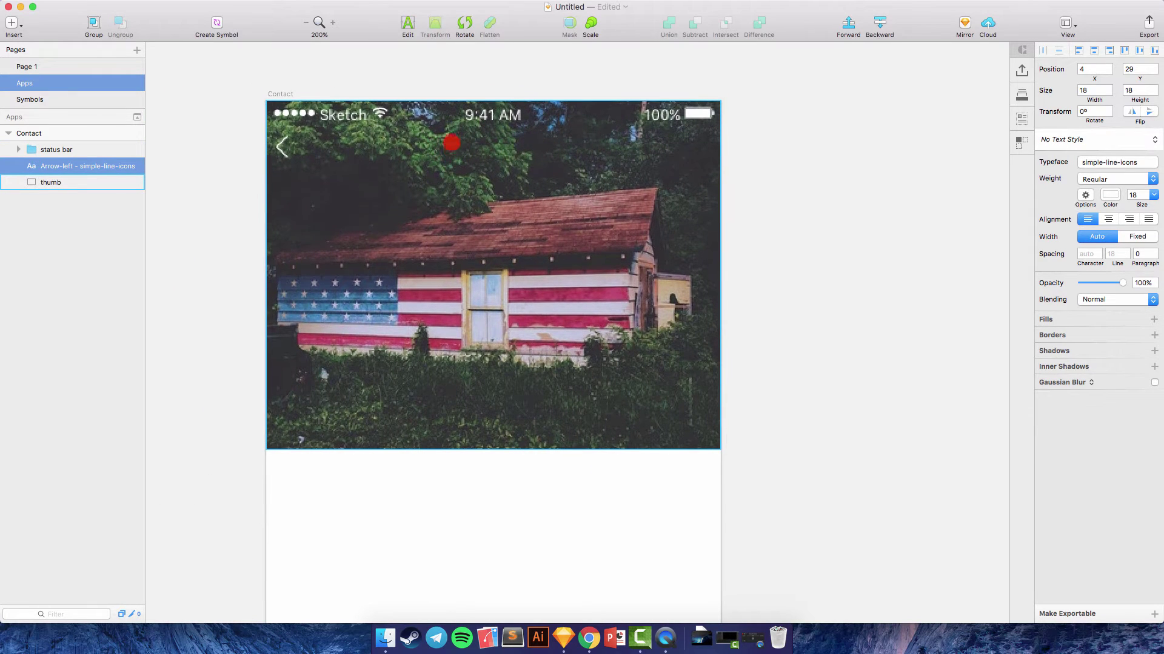
# Step: Turn a duplicate of the arrow icon into a "+" placed at the header's right side, at X 348, Y 29
pyautogui.rightClick(104, 166)
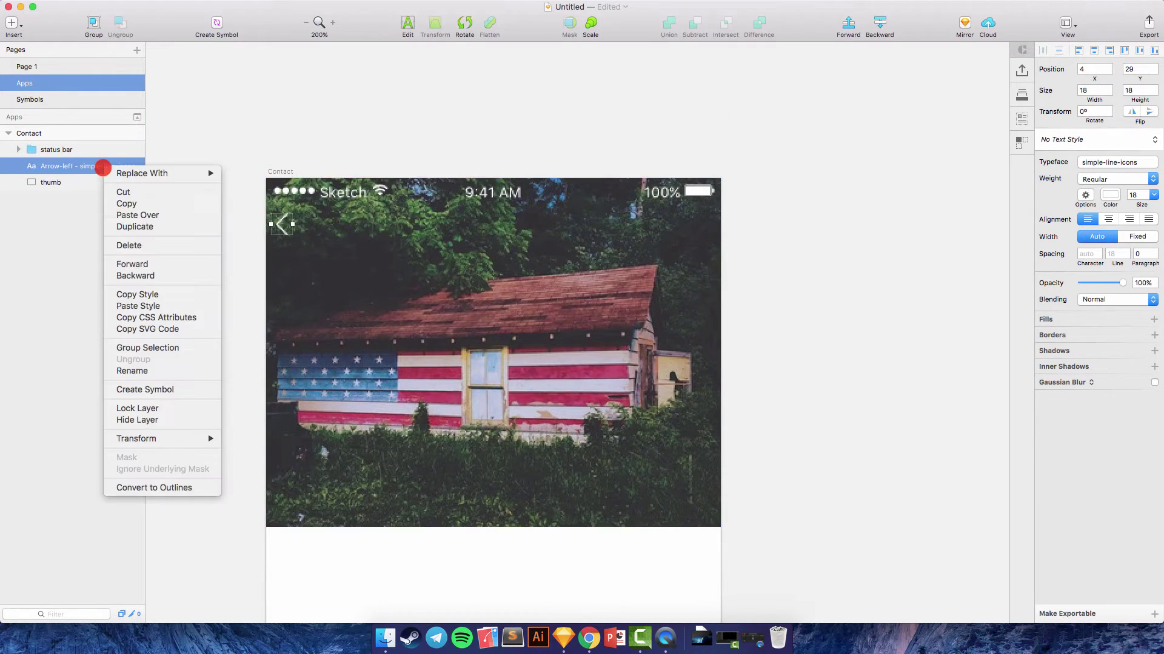
pyautogui.click(156, 228)
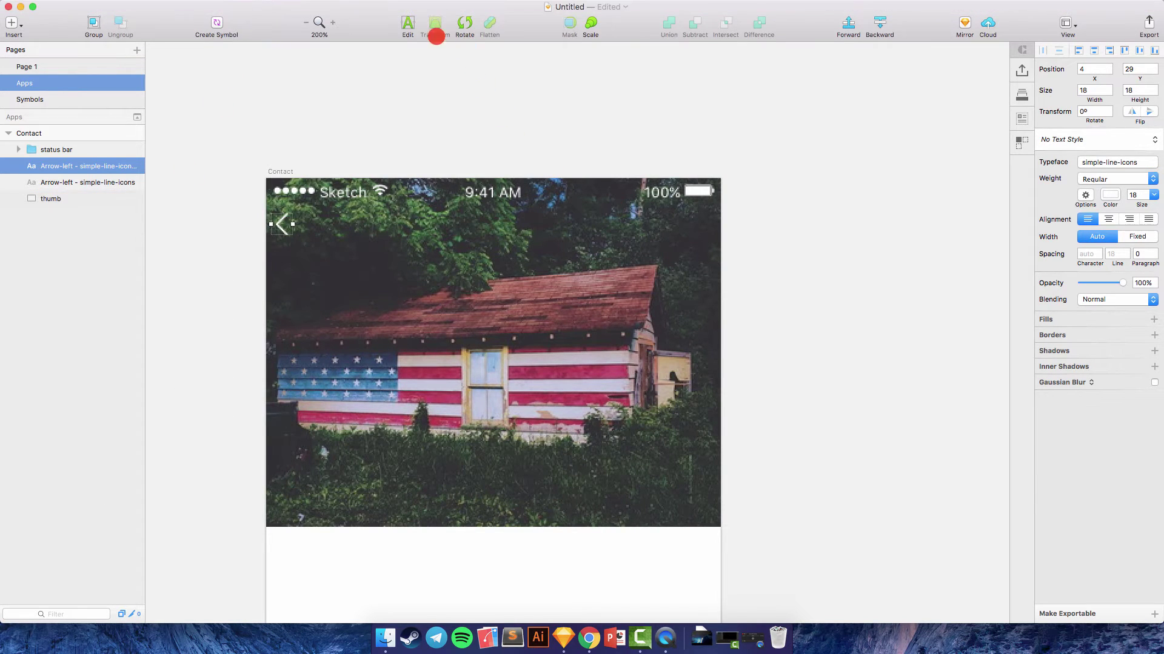
pyautogui.click(408, 23)
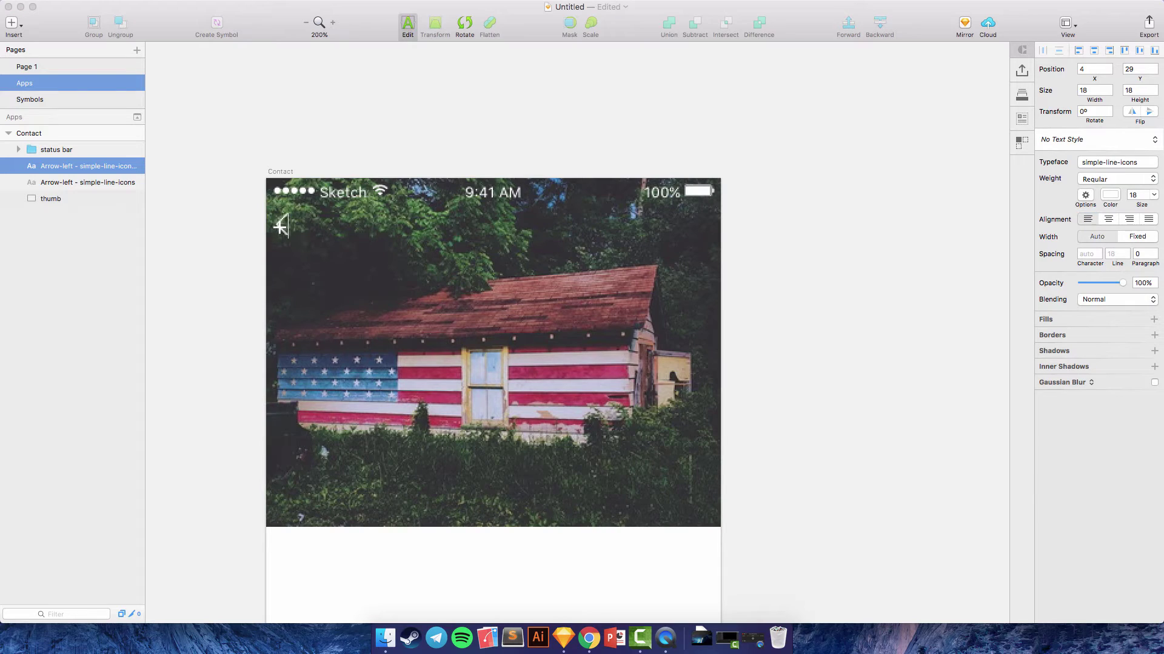
pyautogui.press('Escape')
pyautogui.click(1136, 195)
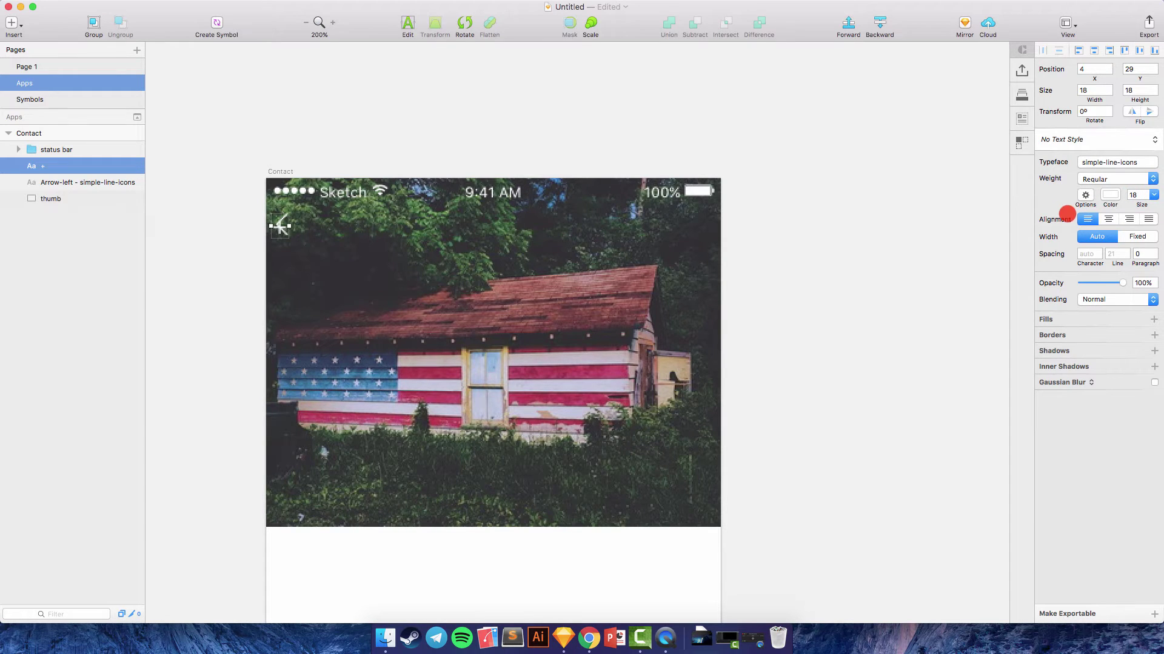
pyautogui.click(1109, 50)
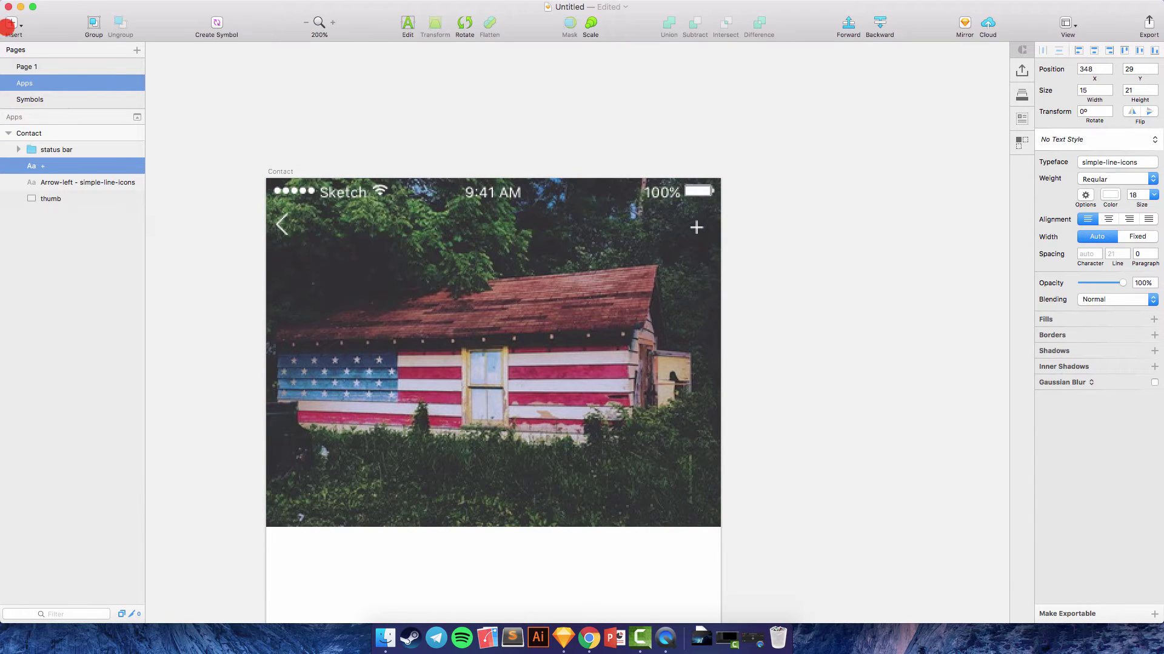
# Step: Draw an 18 × 18 circle and place it near the header's right edge, at X 350, Y 29
pyautogui.click(8, 25)
pyautogui.moveTo(75, 73)
pyautogui.click(172, 113)
pyautogui.moveTo(271, 212); pyautogui.dragTo(307, 234)
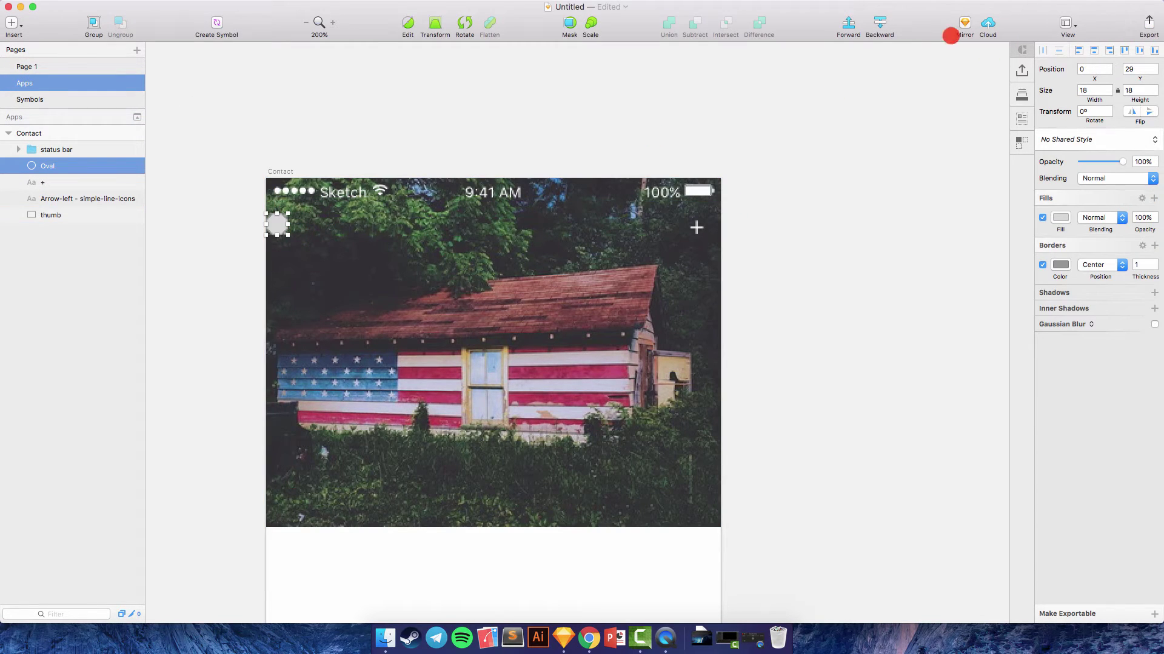
pyautogui.click(1109, 50)
pyautogui.press('Left')
pyautogui.press('Left')
pyautogui.press('Left')
pyautogui.press('Left')
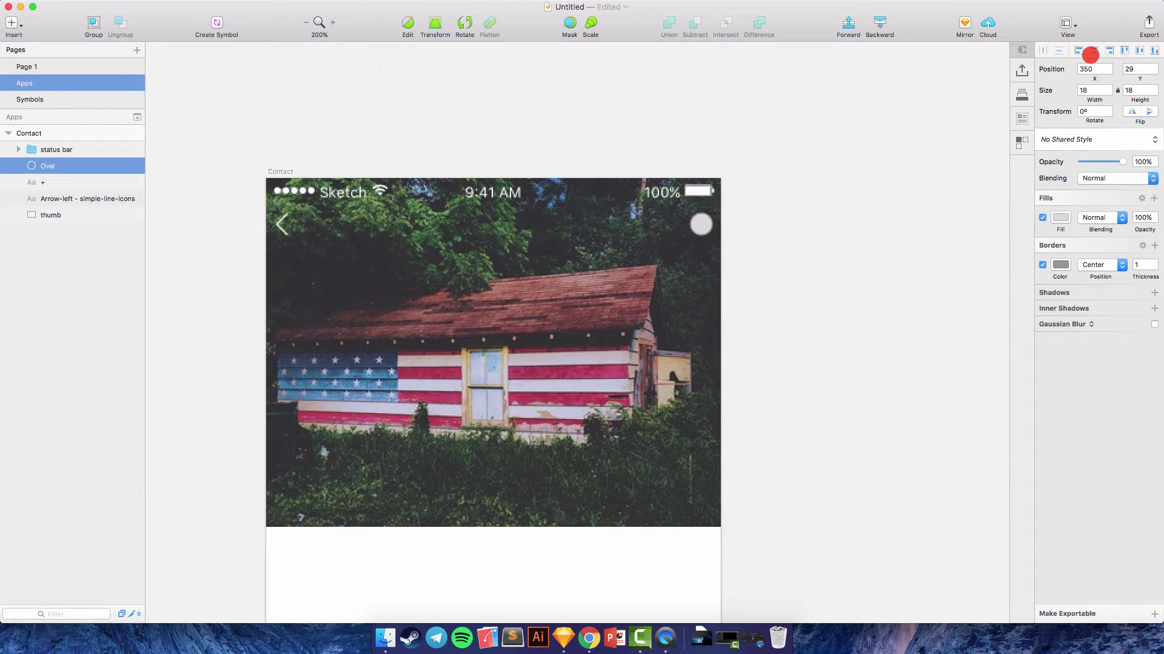
# Step: Remove the border from the header circle and fill it with the light blue document colour
pyautogui.click(1036, 270)
pyautogui.click(1142, 245)
pyautogui.click(1070, 217)
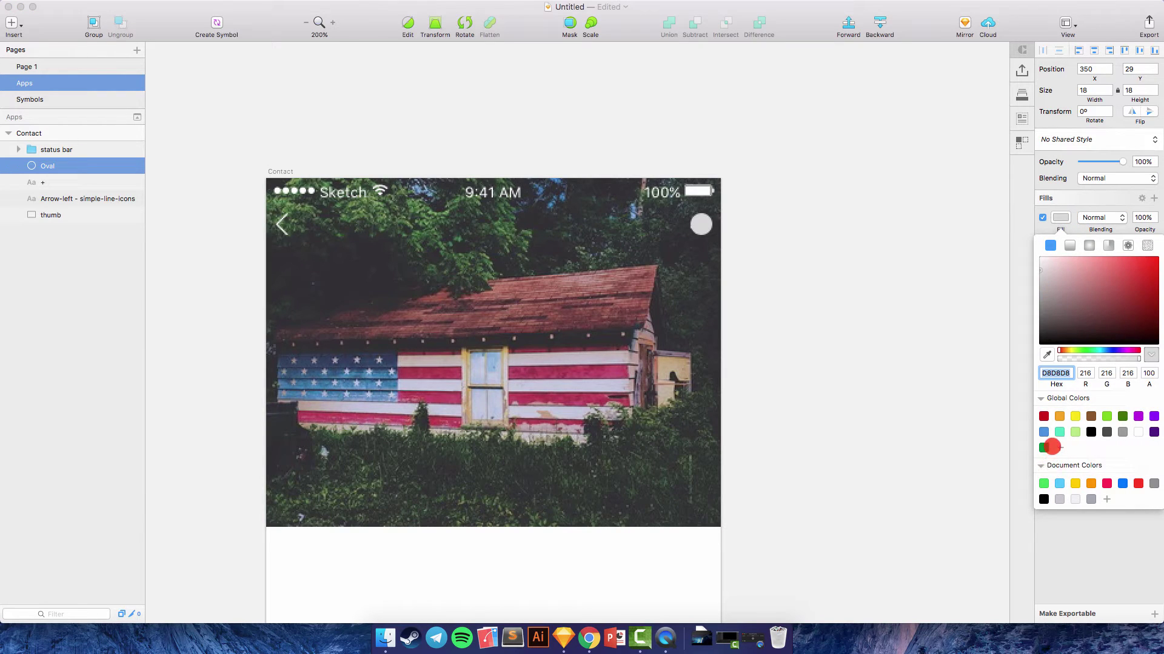
pyautogui.click(1058, 483)
pyautogui.click(1062, 217)
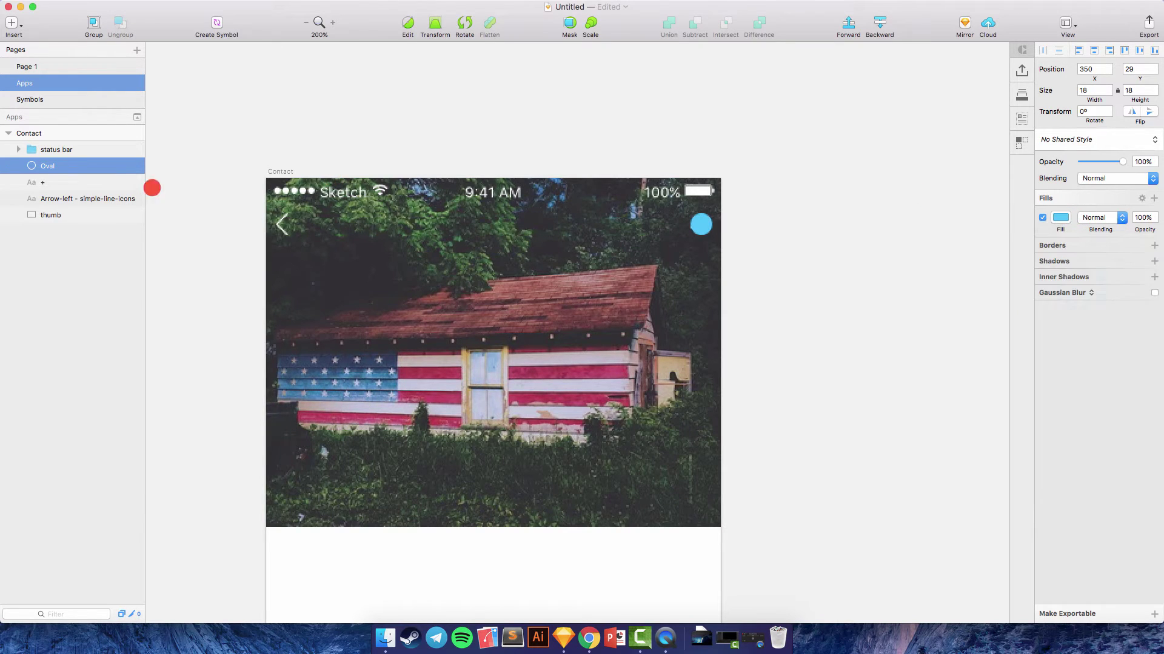
# Step: Place the blue circle behind the "+" in the layer order and shift the "+" to X 352, Y 26
pyautogui.moveTo(68, 166); pyautogui.dragTo(67, 182)
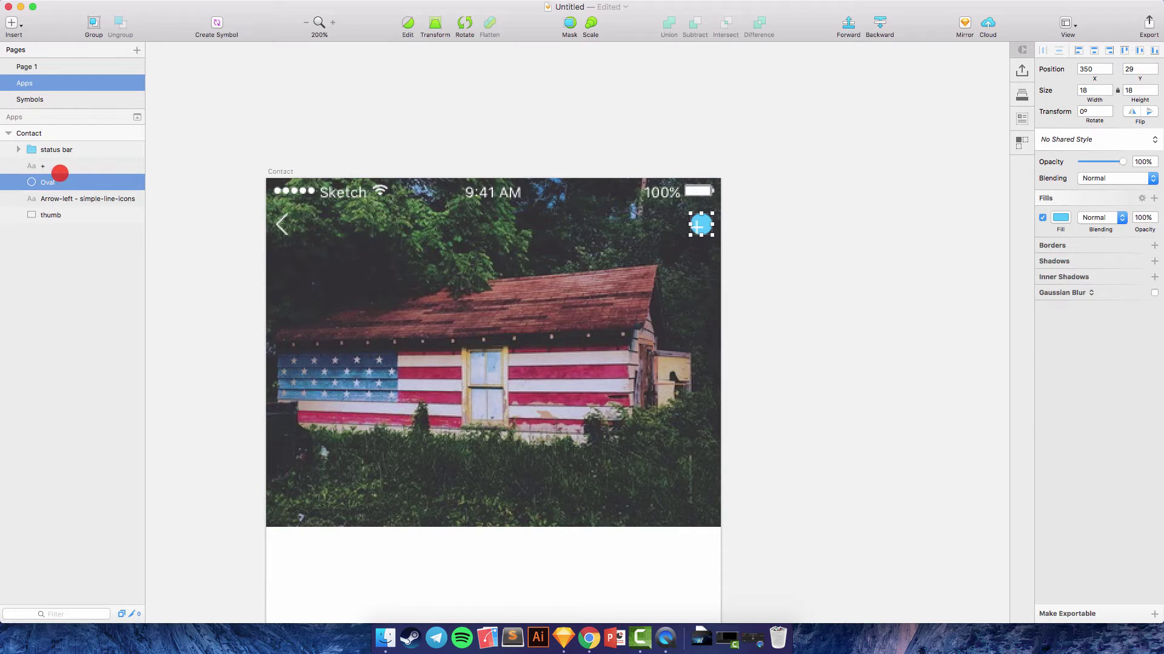
pyautogui.click(60, 166)
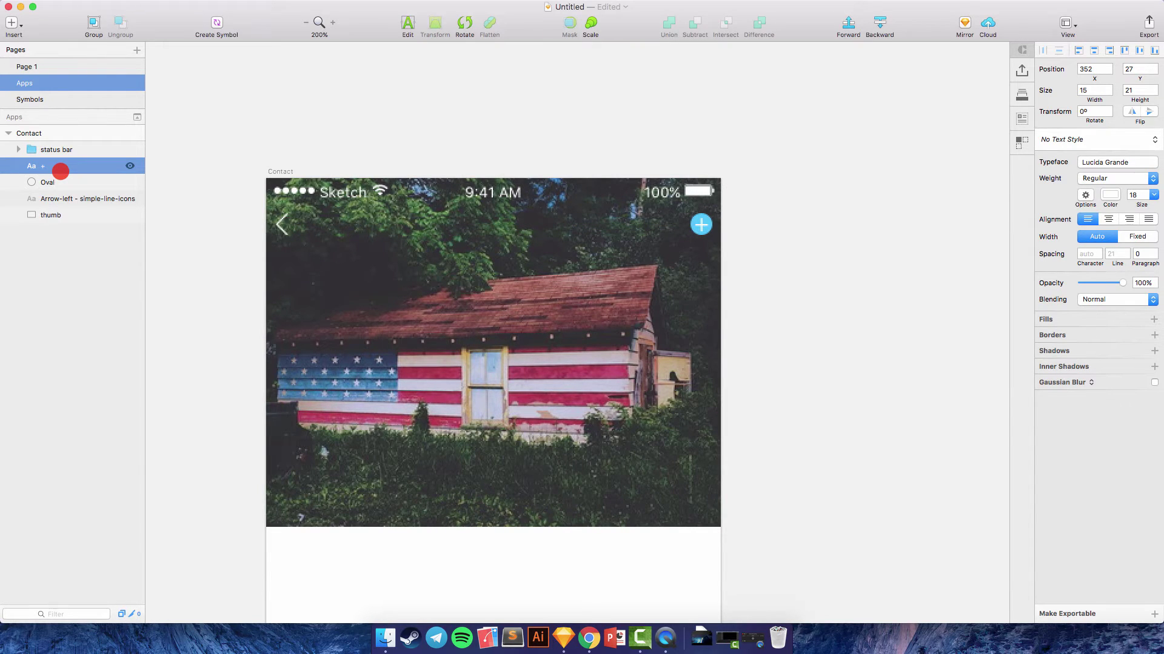
pyautogui.click(306, 23)
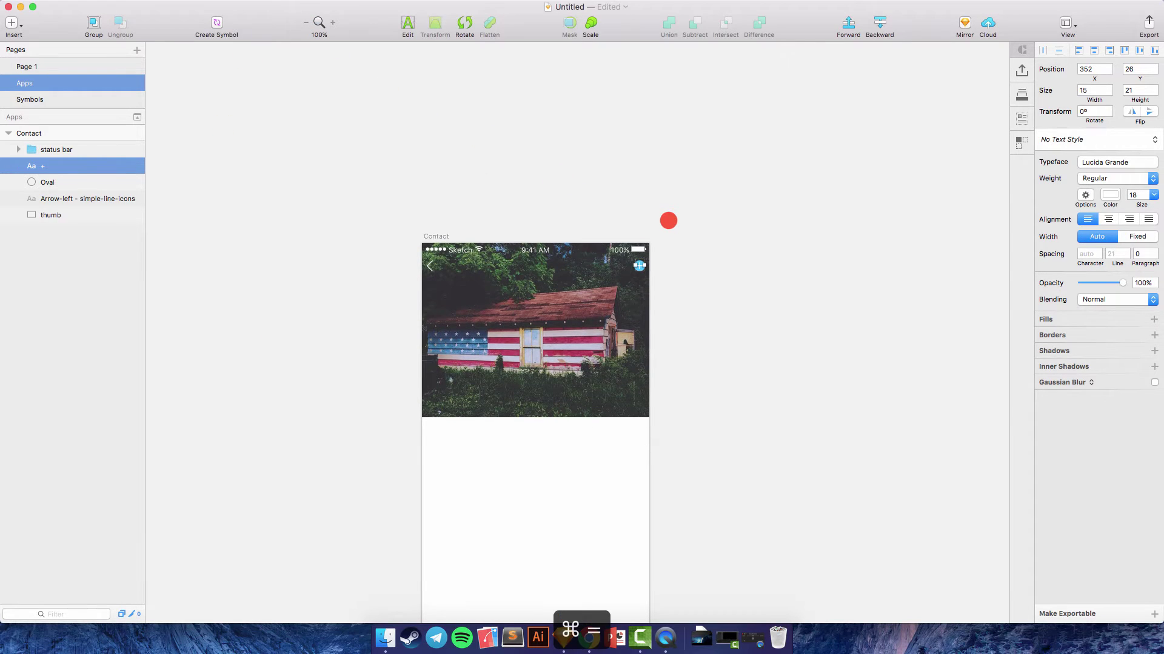
# Step: Enlarge the blue circle to 22 × 22 at X 346, Y 28 and centre the "+" on it at X 350, Y 27
pyautogui.press('super+plus')
pyautogui.click(57, 181)
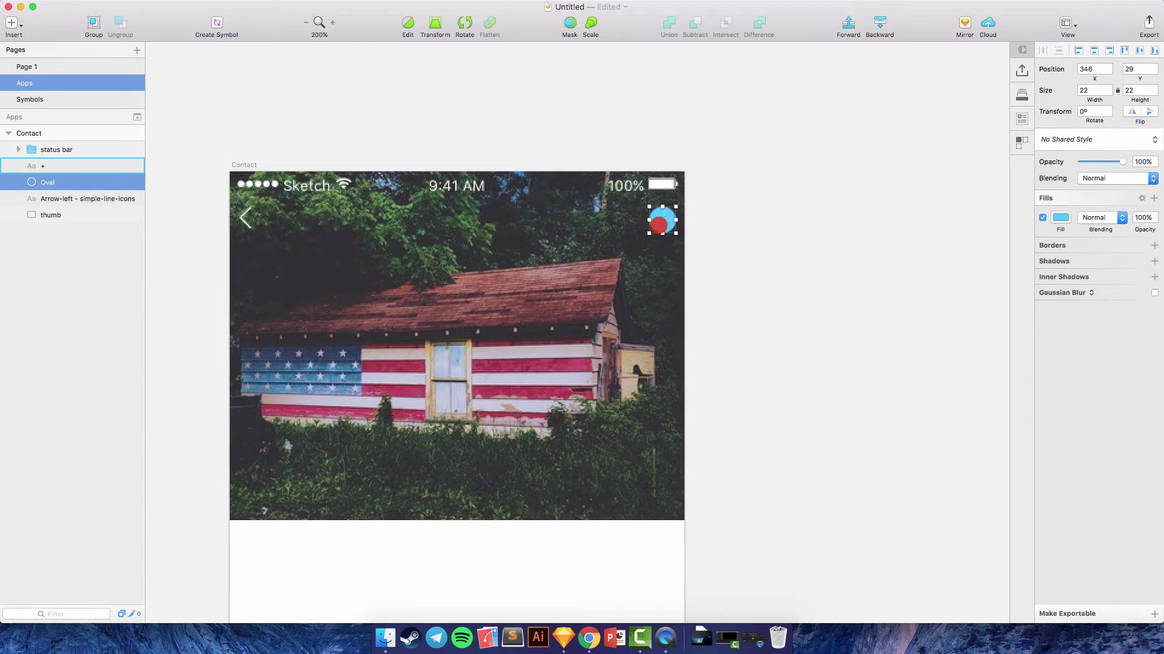
pyautogui.click(663, 220)
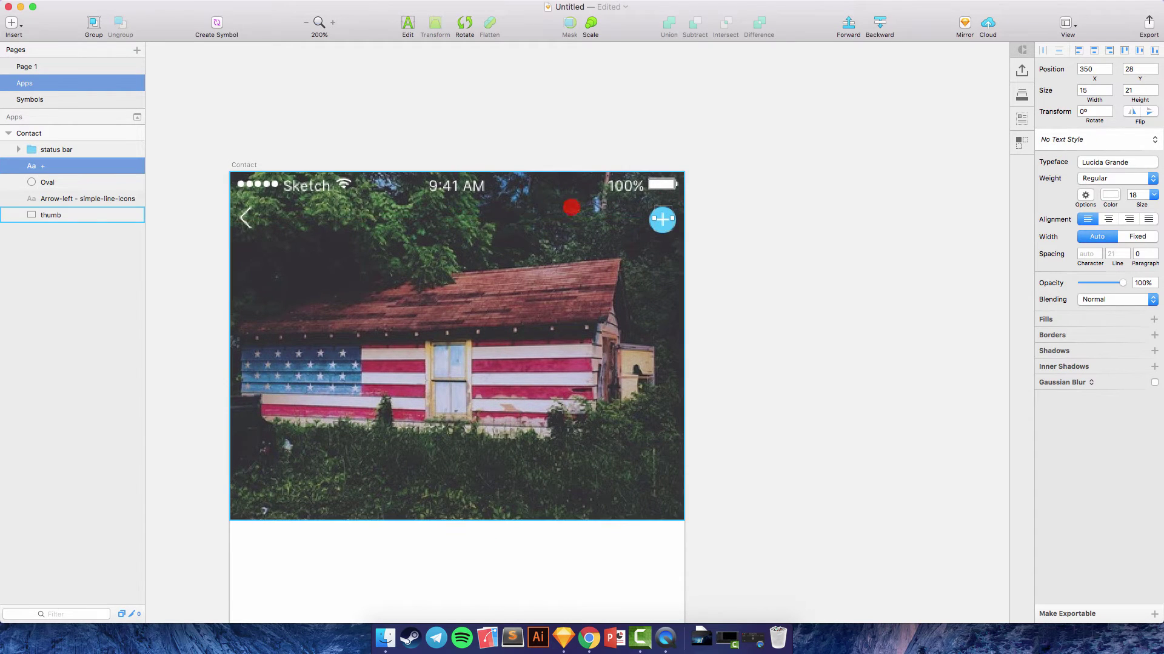
pyautogui.click(46, 182)
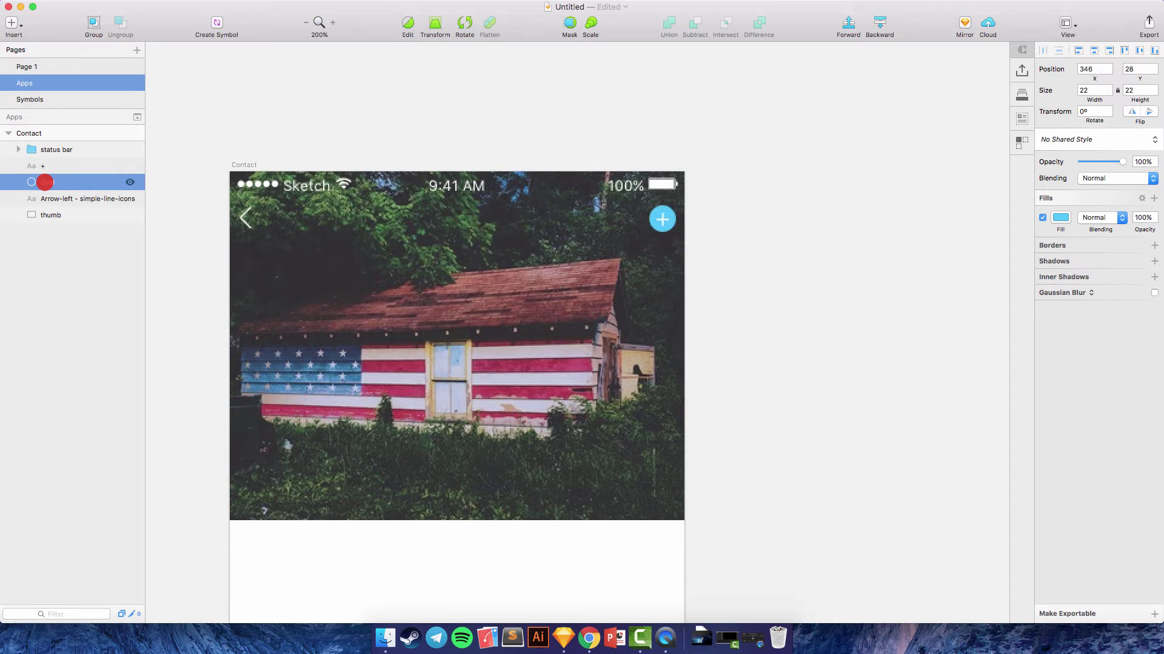
pyautogui.click(54, 169)
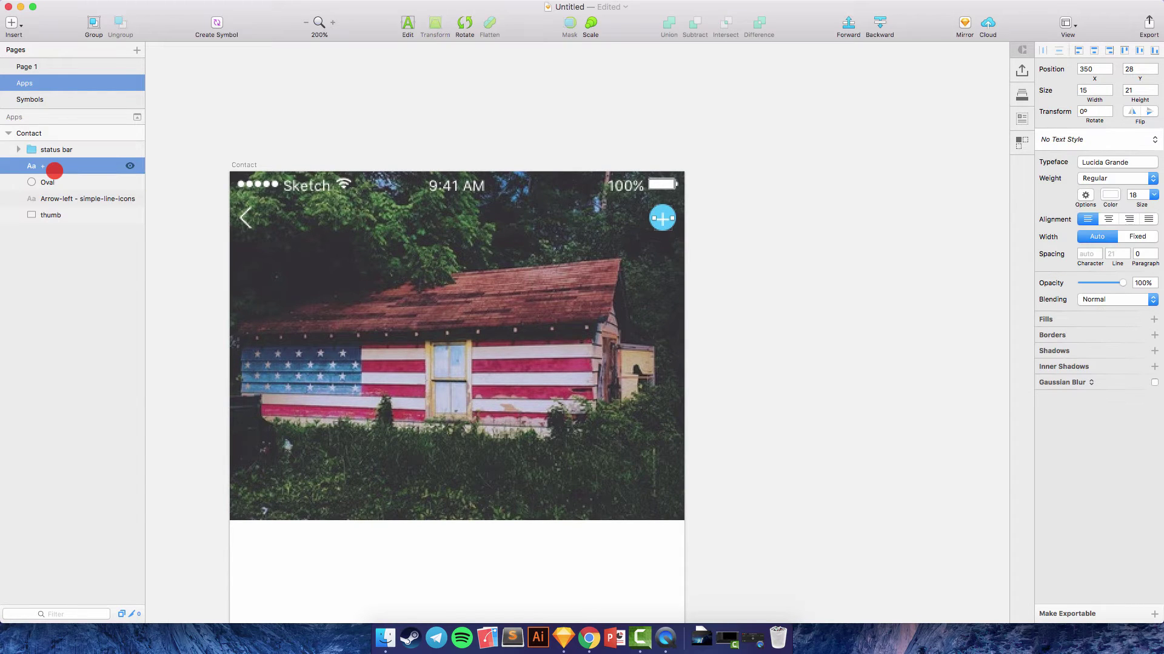
pyautogui.press('alt')
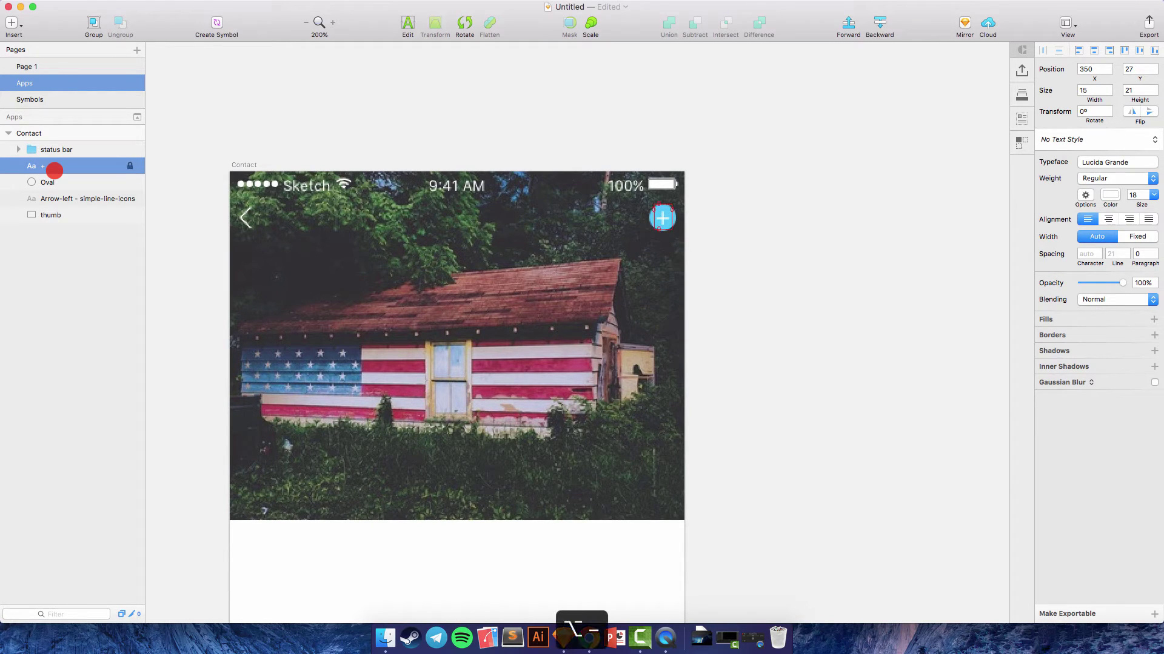
pyautogui.press('super+minus')
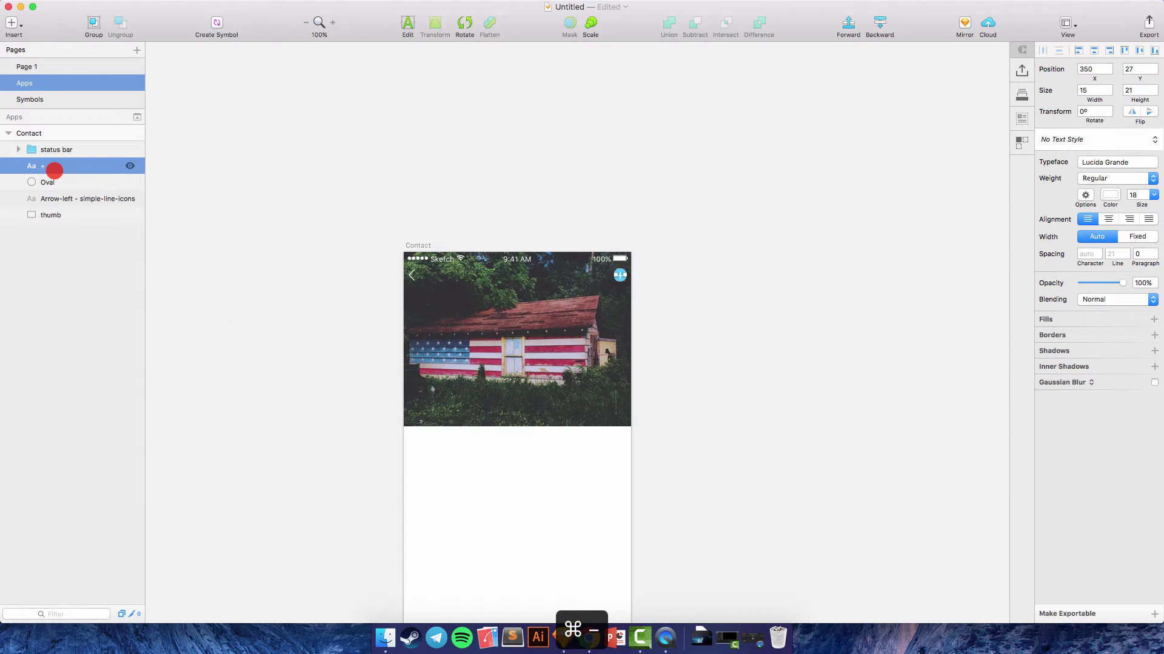
# Step: Shift the back arrow inward to X 7 and nudge the "+" together with its circle slightly left
pyautogui.click(441, 200)
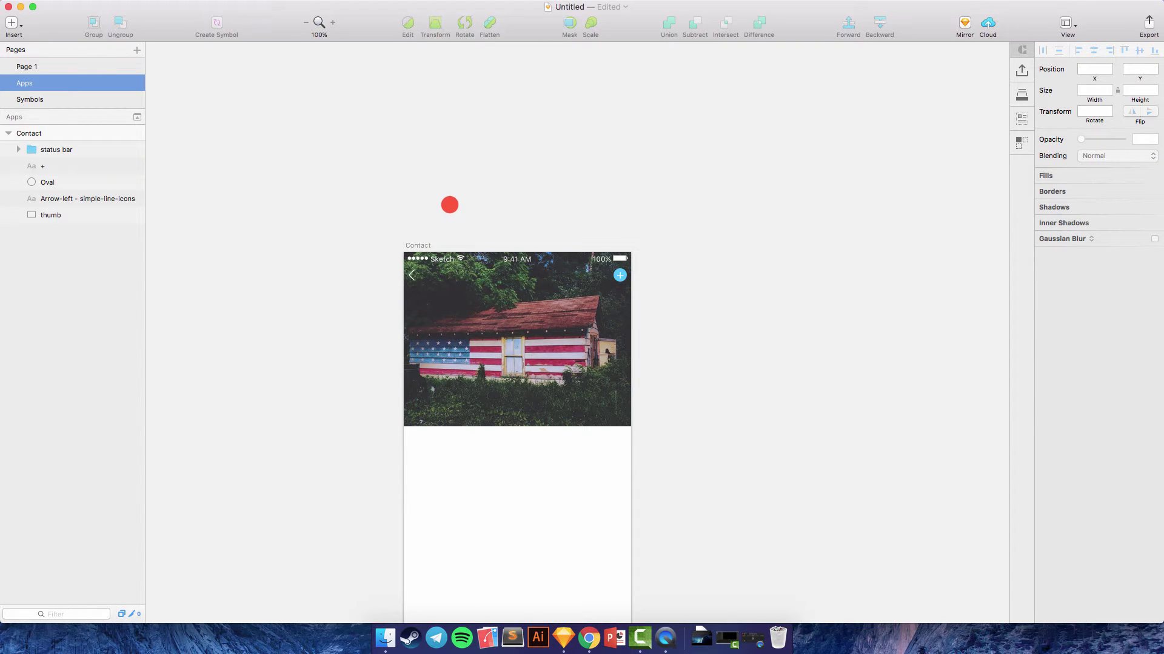
pyautogui.scroll(-3, 451, 207)
pyautogui.hscroll(2, 451, 206)
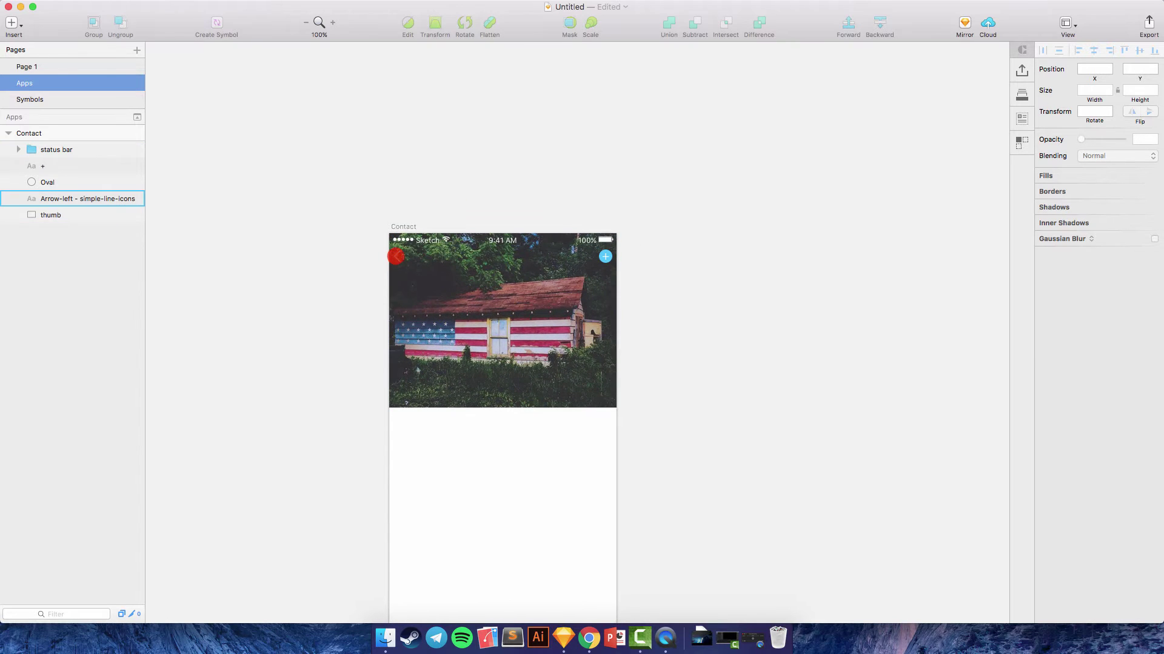
pyautogui.click(396, 256)
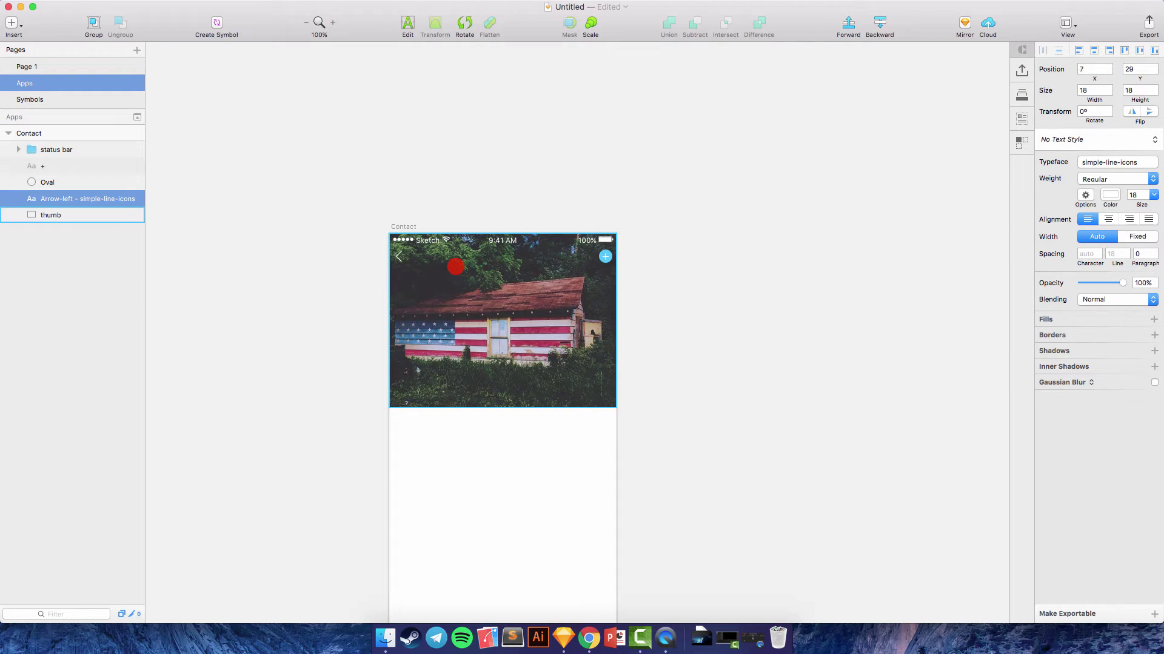
pyautogui.click(603, 260)
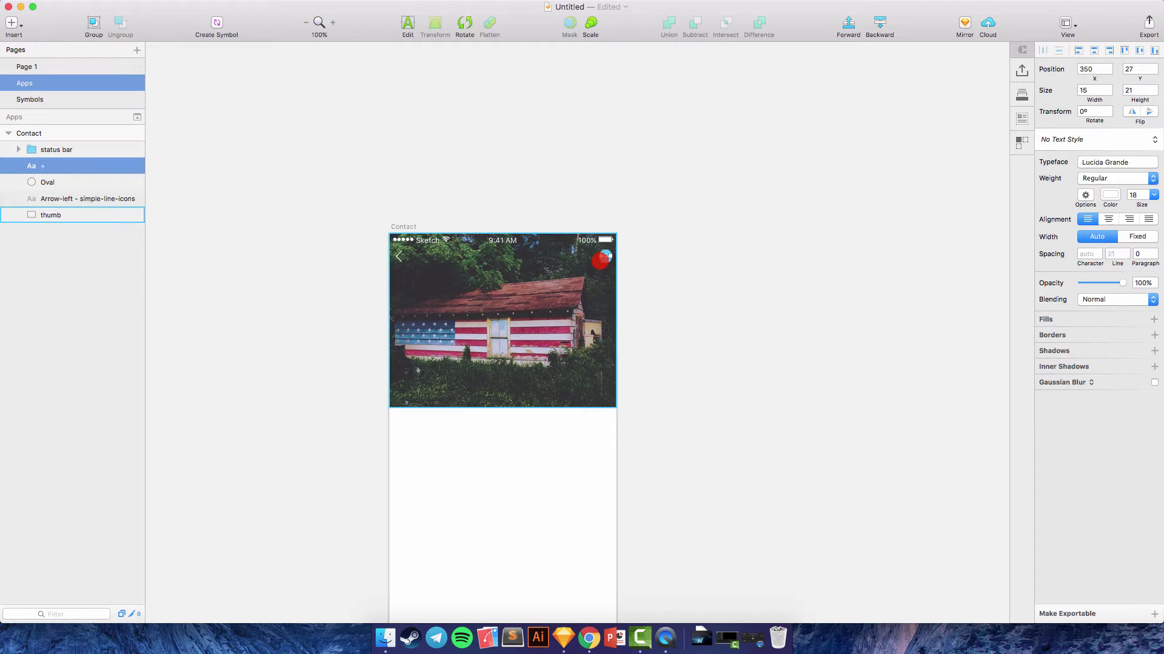
pyautogui.keyDown('shift'); pyautogui.click(600, 261); pyautogui.keyUp('shift')
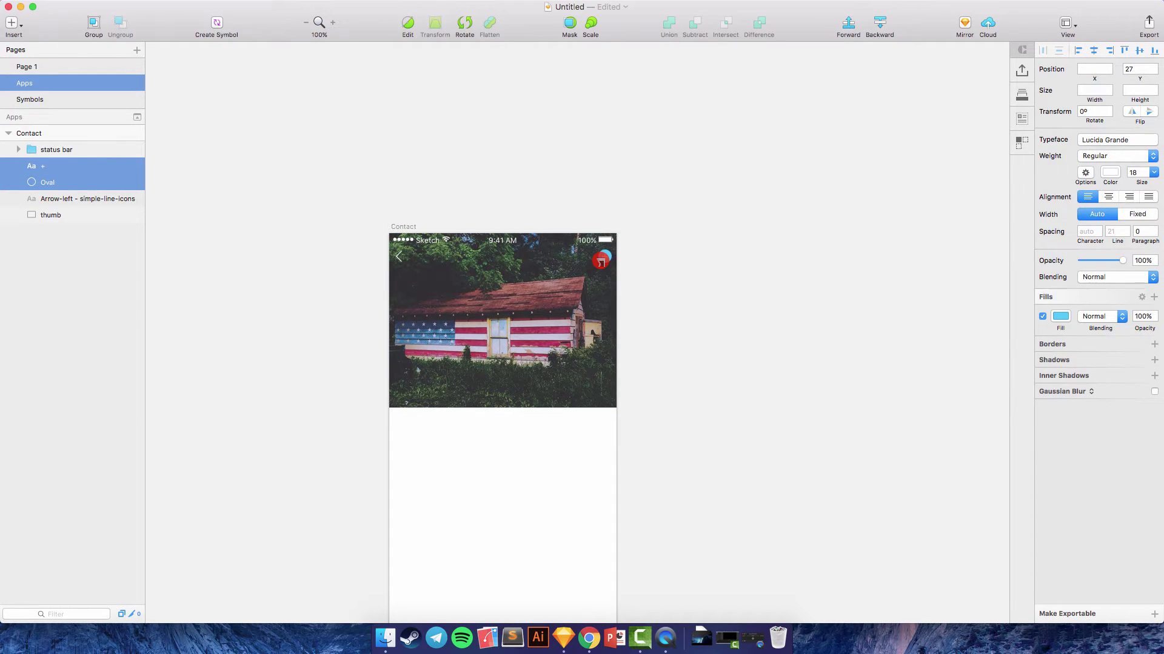
pyautogui.click(526, 189)
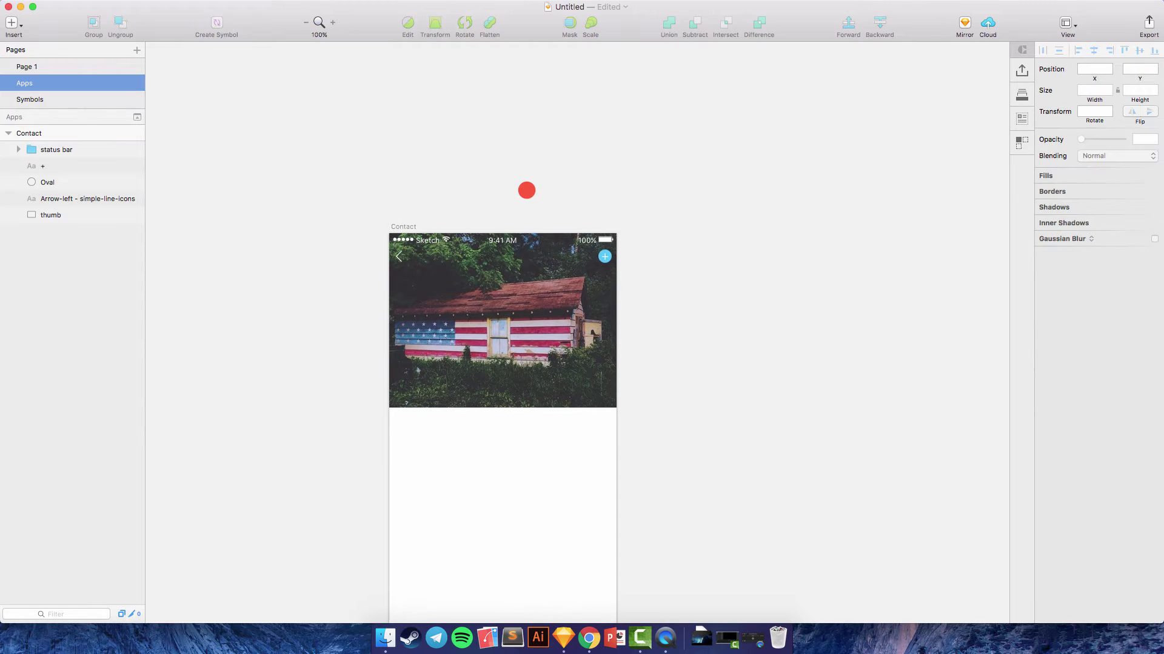
# Step: Draw a rounded rectangle of 352 × 383 over the lower photo area, at X 23, Y 148
pyautogui.scroll(-2, 527, 190)
pyautogui.hscroll(2, 527, 190)
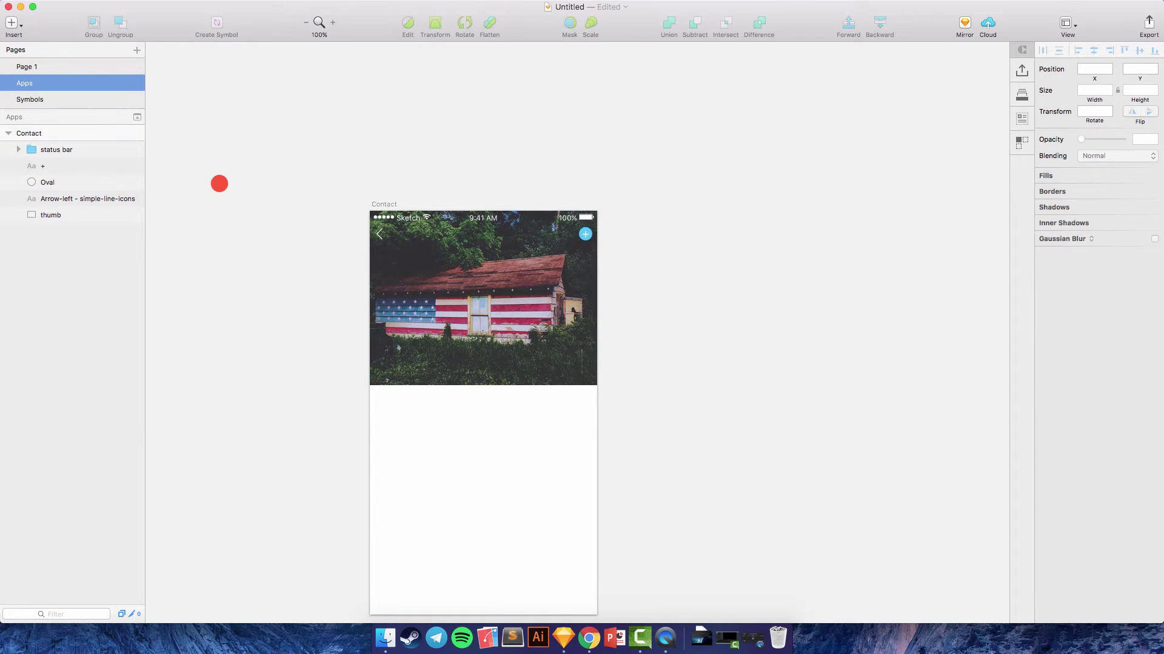
pyautogui.scroll(-2, 218, 184)
pyautogui.click(12, 24)
pyautogui.moveTo(71, 76)
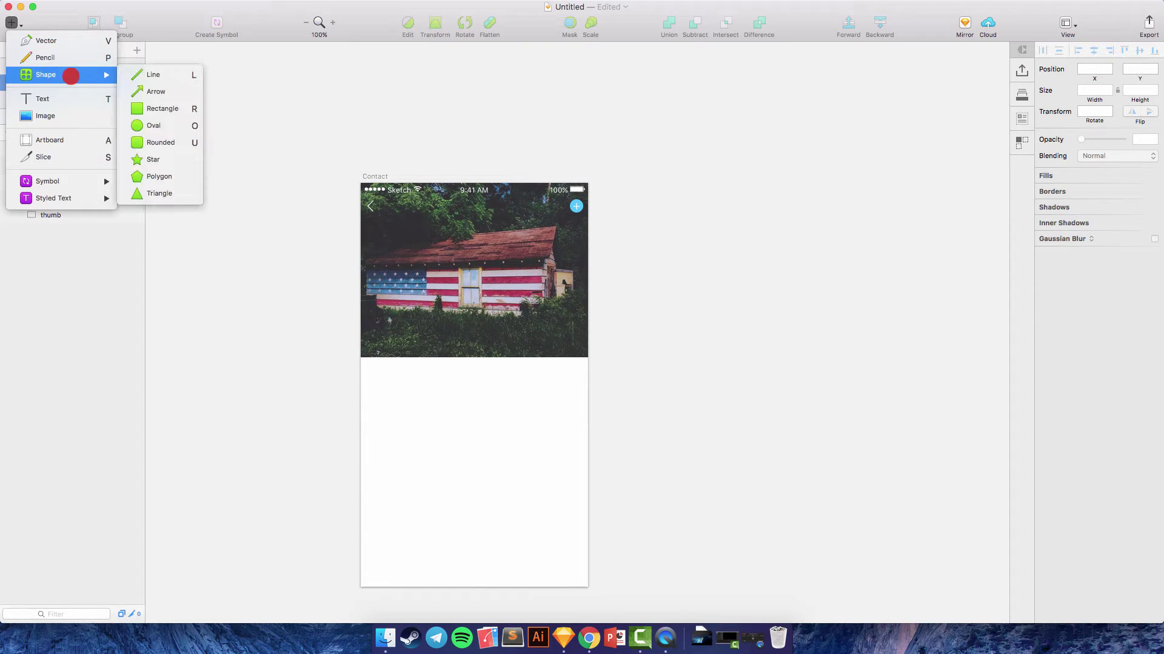
pyautogui.click(161, 143)
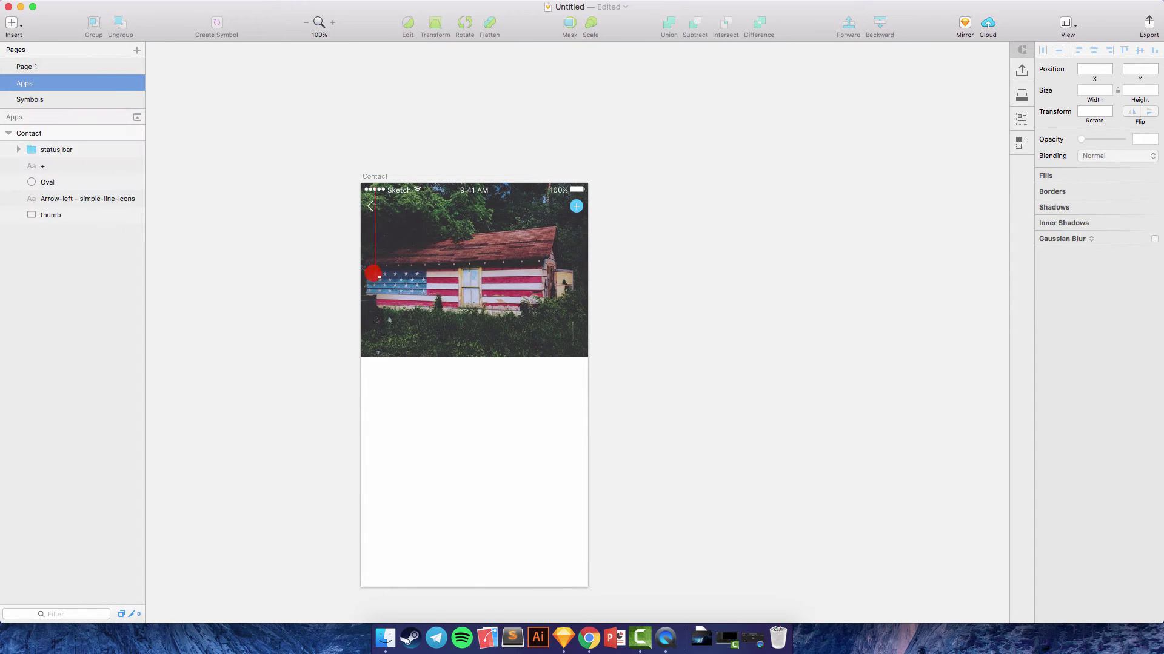
pyautogui.moveTo(374, 272)
pyautogui.mouseDown()
pyautogui.moveTo(564, 437)
pyautogui.moveTo(554, 472)
pyautogui.moveTo(588, 504)
pyautogui.mouseUp()
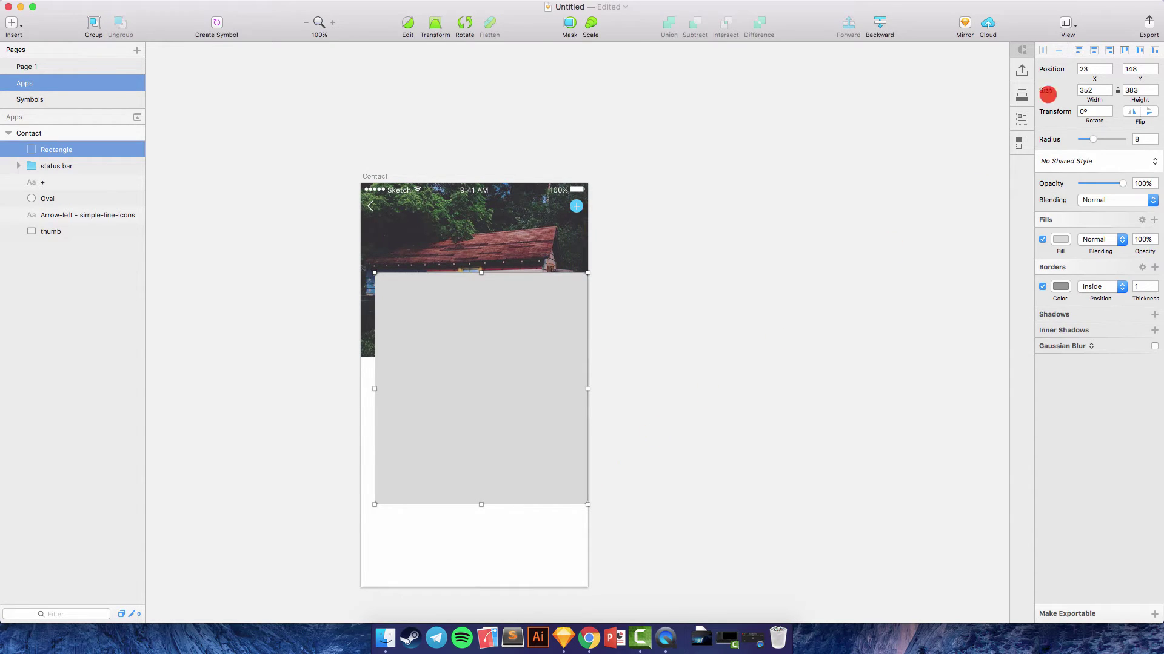
# Step: Centre the rounded card horizontally on the artboard and remove its border
pyautogui.click(1092, 52)
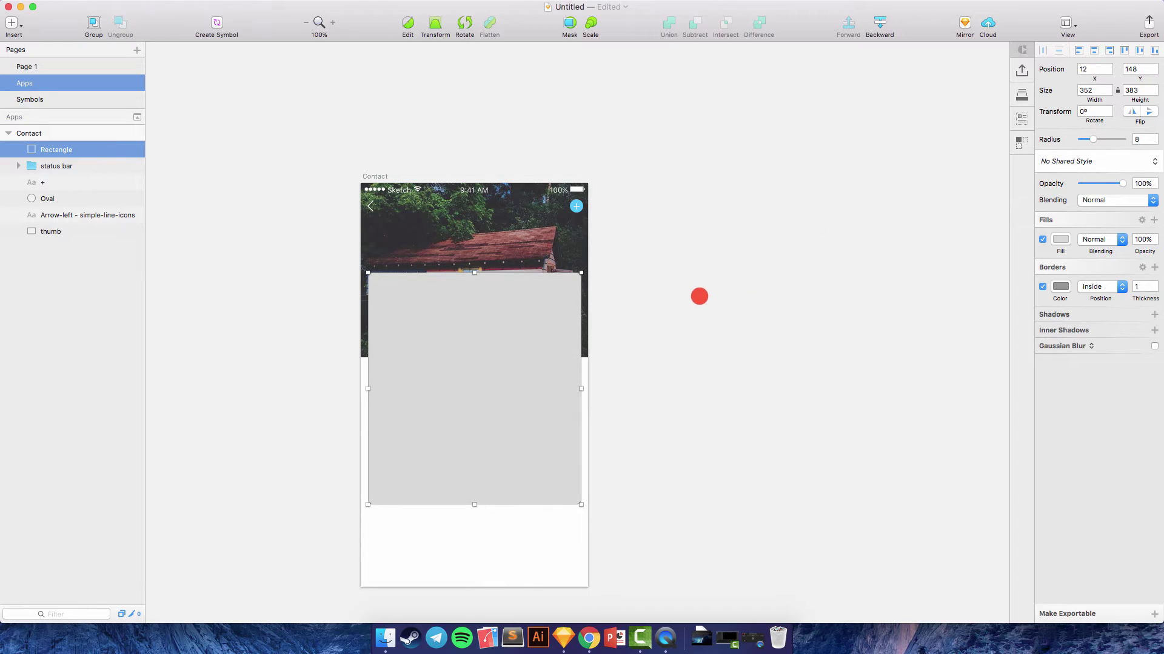
pyautogui.click(1042, 286)
pyautogui.click(1135, 267)
# Step: Give the Contact artboard a light grey background colour (EDEDED)
pyautogui.click(382, 177)
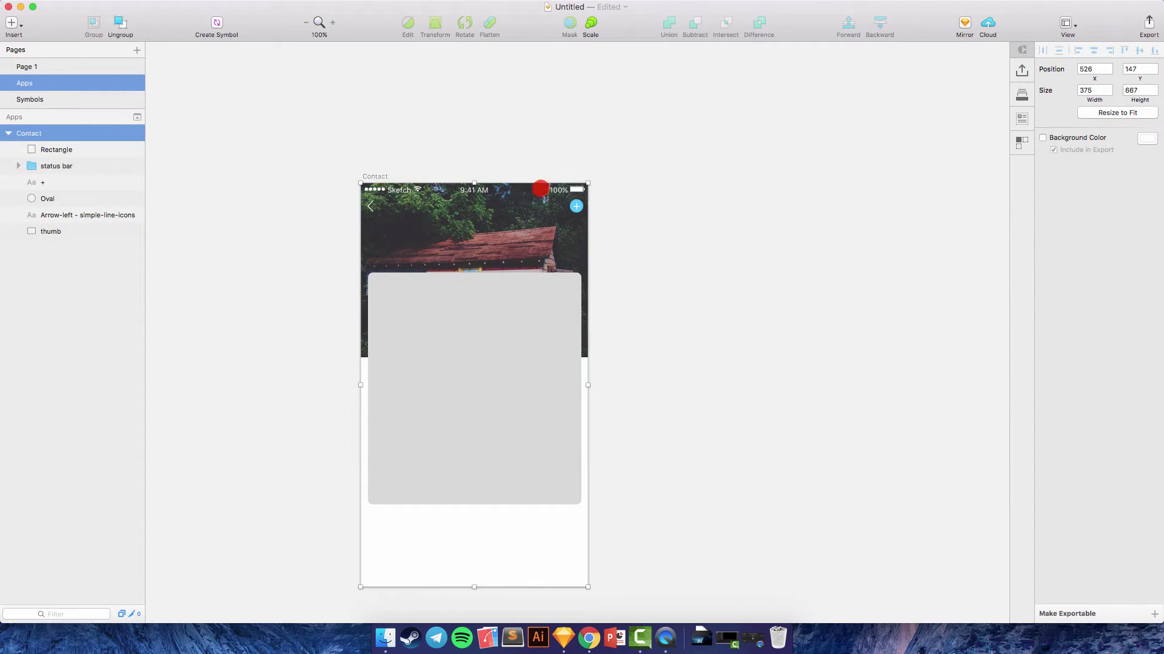
pyautogui.click(1070, 136)
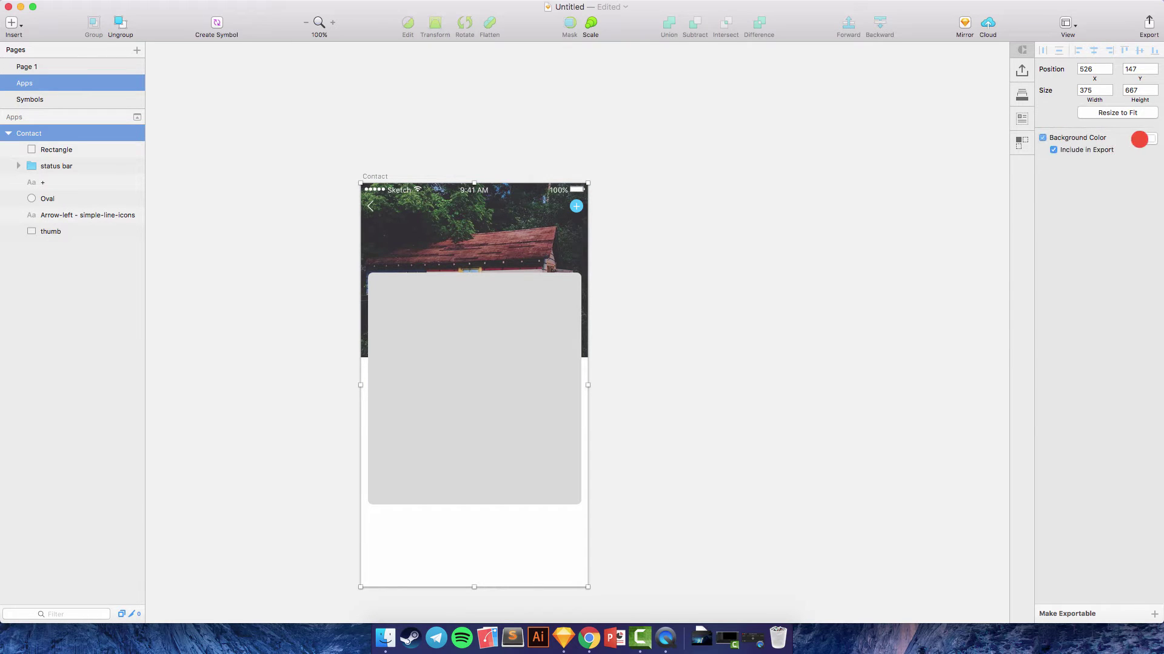
pyautogui.click(1145, 139)
pyautogui.moveTo(1039, 166); pyautogui.dragTo(1038, 168)
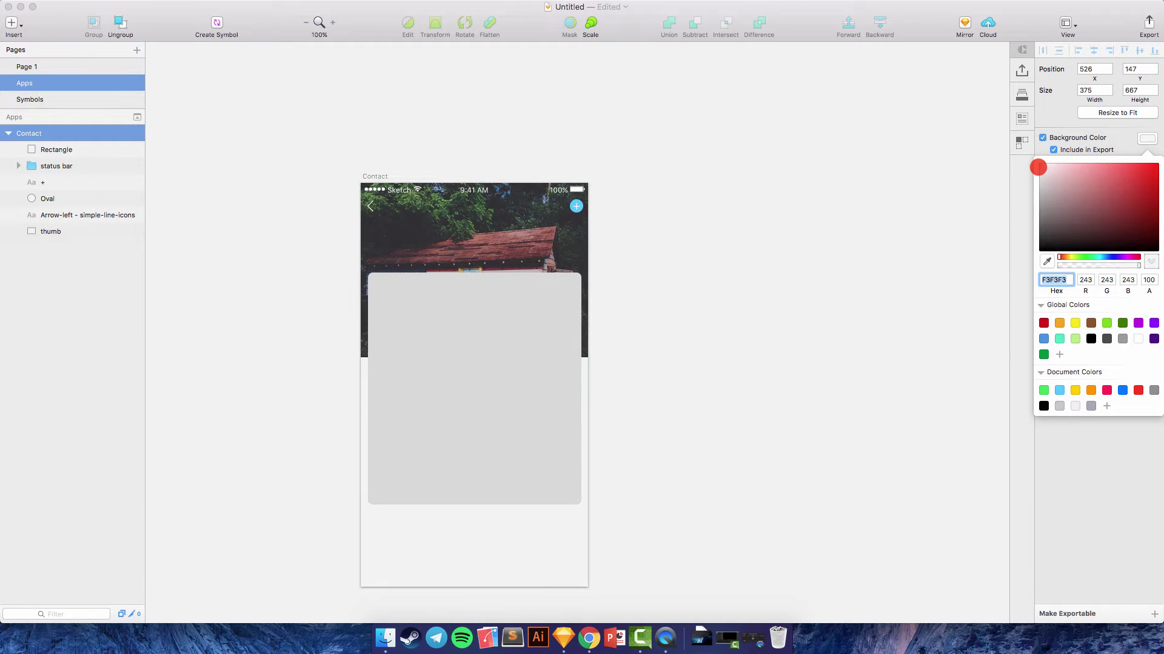
pyautogui.click(1055, 280)
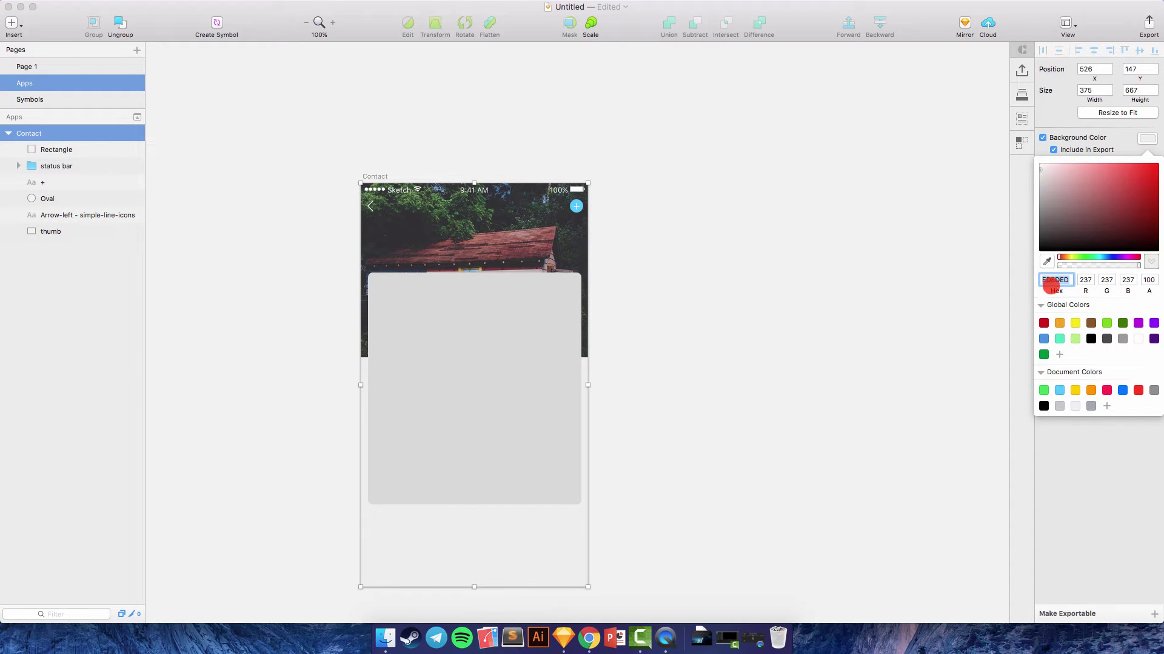
pyautogui.click(1146, 137)
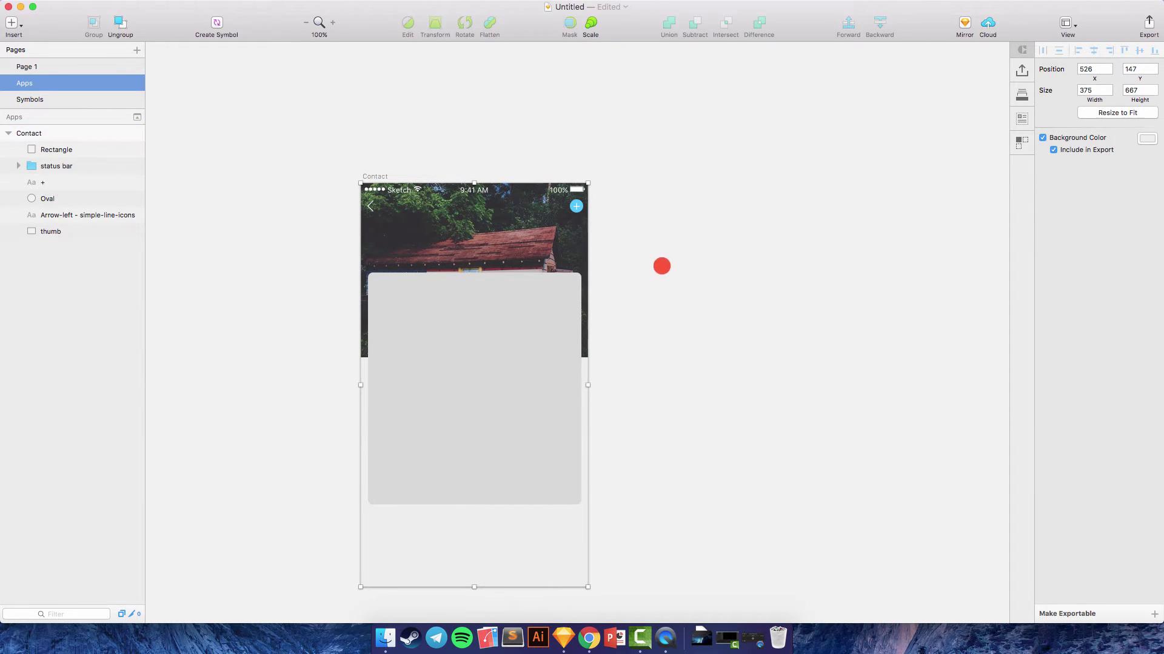
# Step: Set the card's corner radius to 5 and its fill to white (FFFFFF)
pyautogui.click(79, 152)
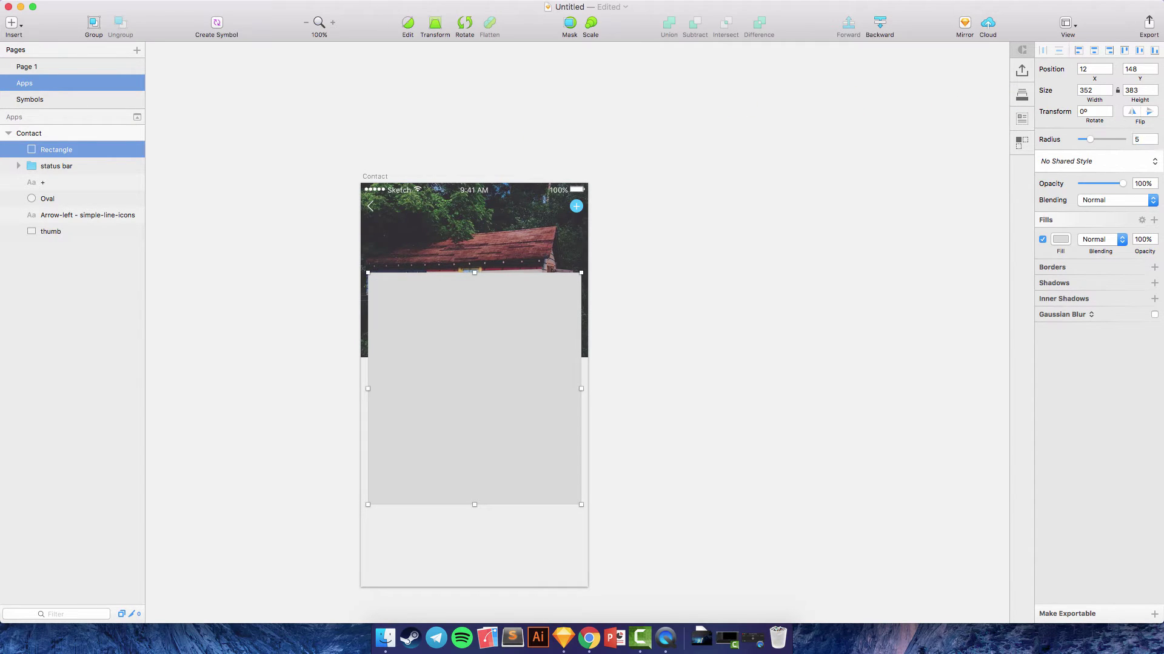
pyautogui.click(1060, 239)
pyautogui.click(1056, 279)
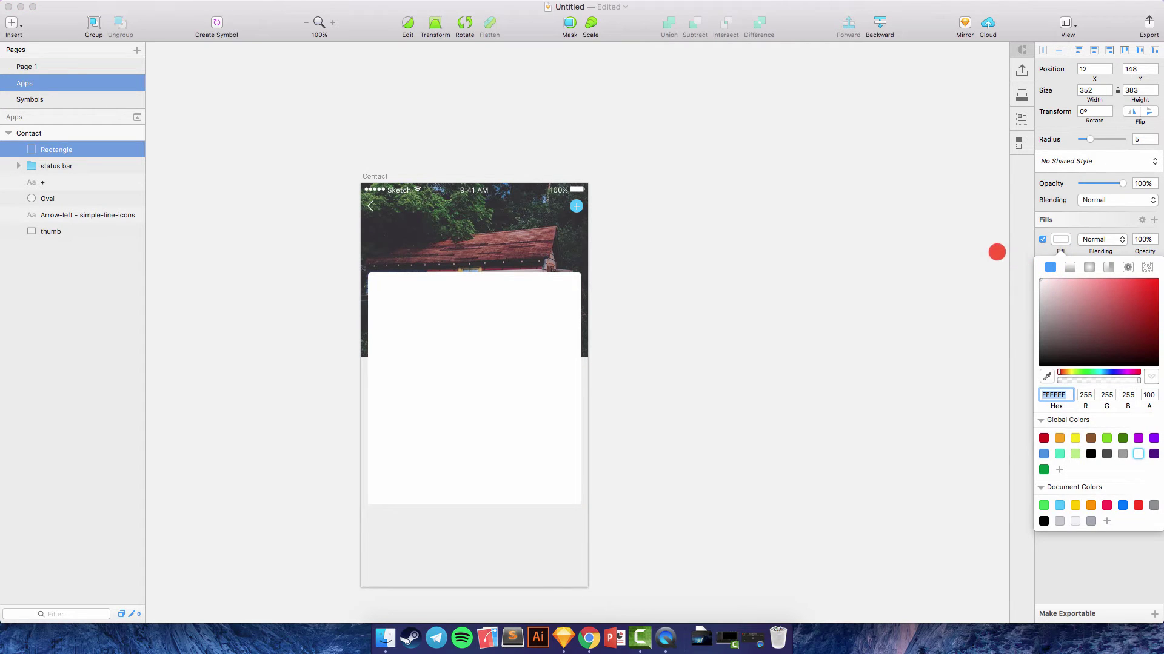
pyautogui.scroll(-5, 771, 257)
pyautogui.hscroll(-5, 772, 257)
pyautogui.click(1056, 239)
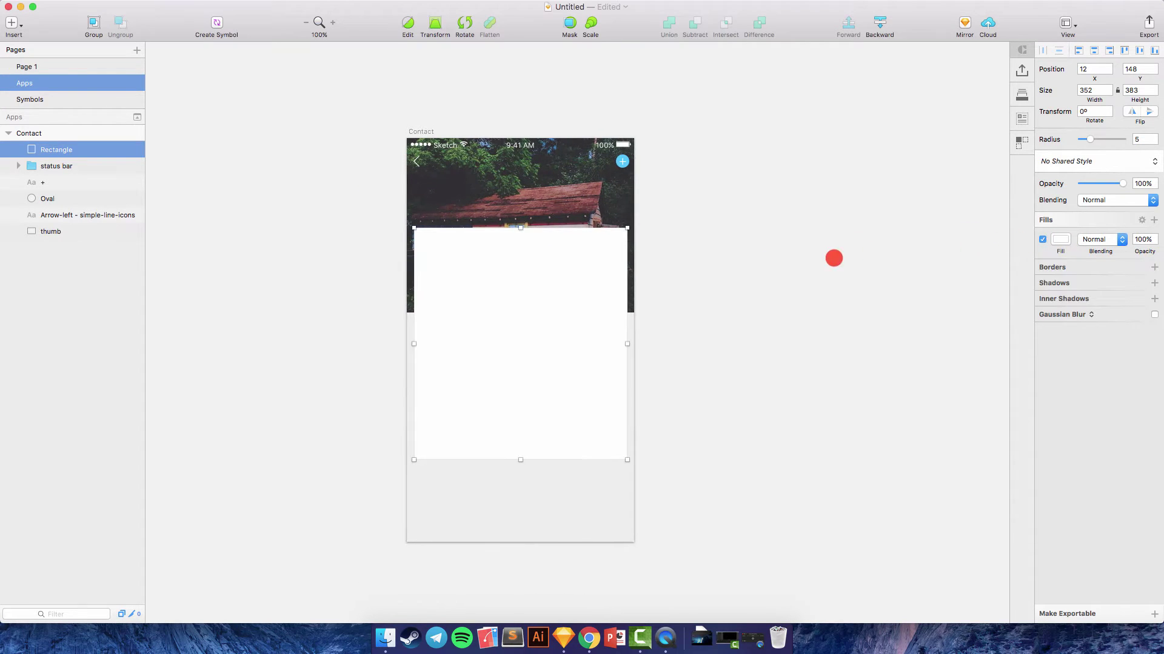
# Step: Add a shadow to the card with X 0, Y 0, blur 4 and black (000000) at 30% opacity
pyautogui.click(333, 22)
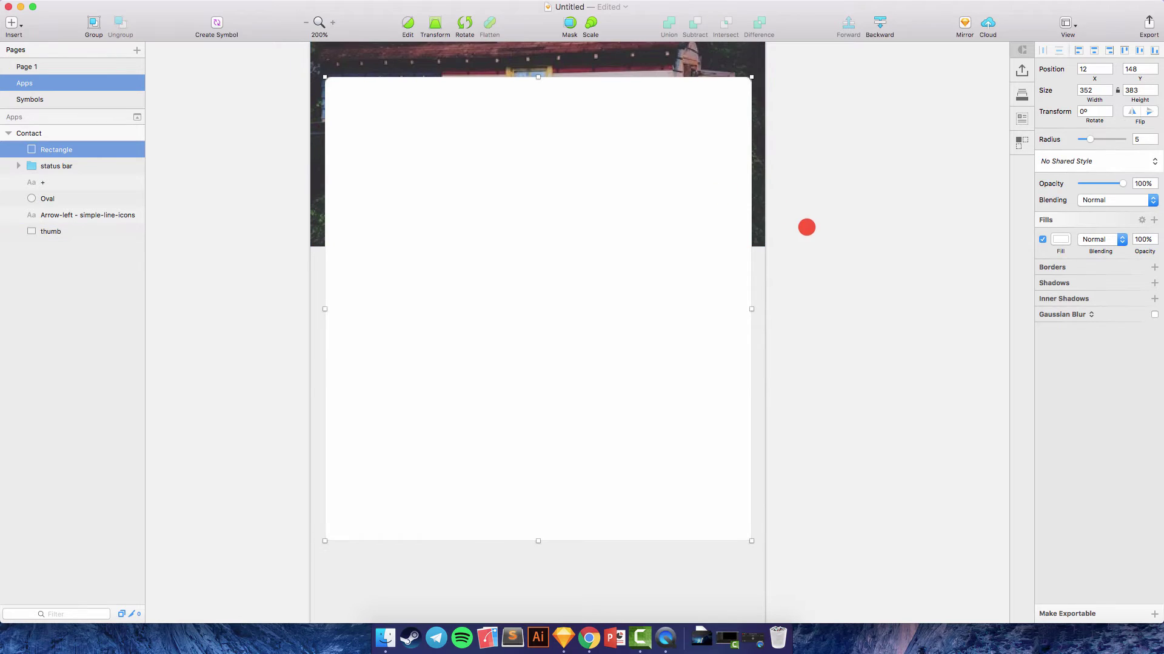
pyautogui.scroll(-3, 806, 228)
pyautogui.click(1048, 282)
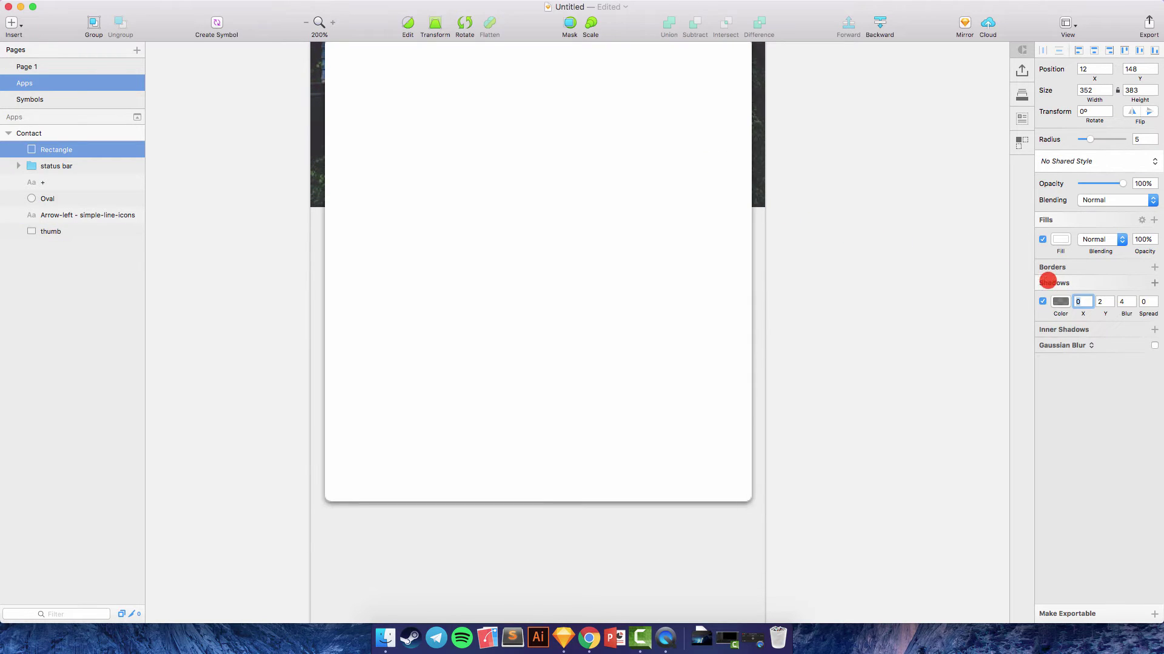
pyautogui.doubleClick(1113, 305)
pyautogui.write('0')
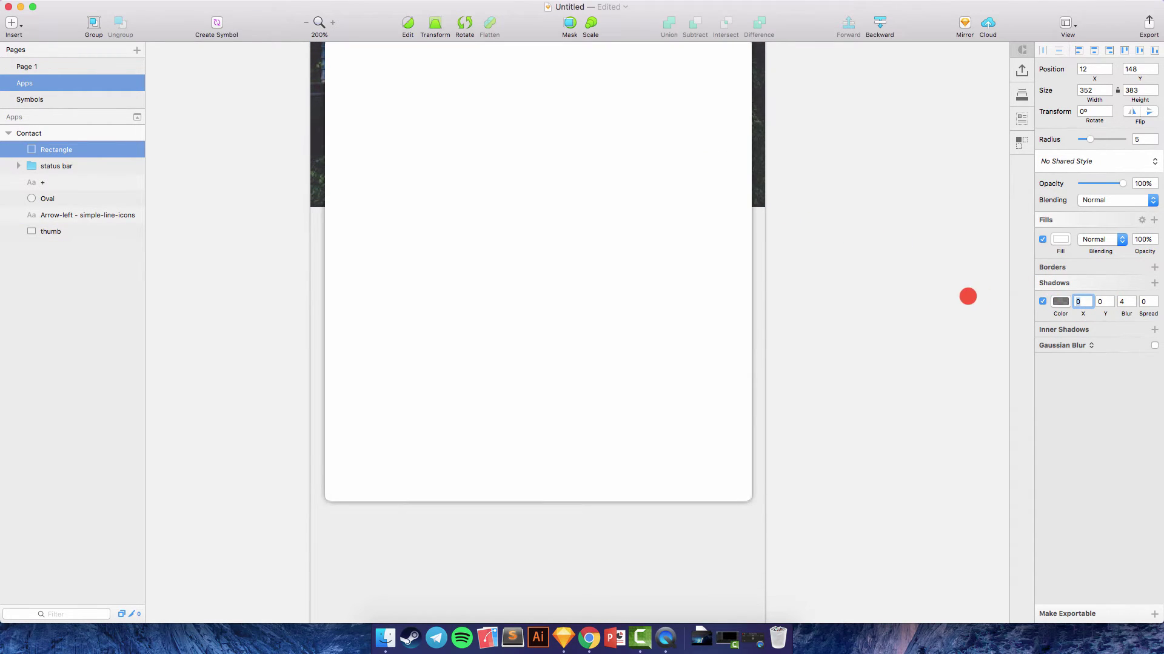
pyautogui.scroll(2, 968, 296)
pyautogui.click(1060, 301)
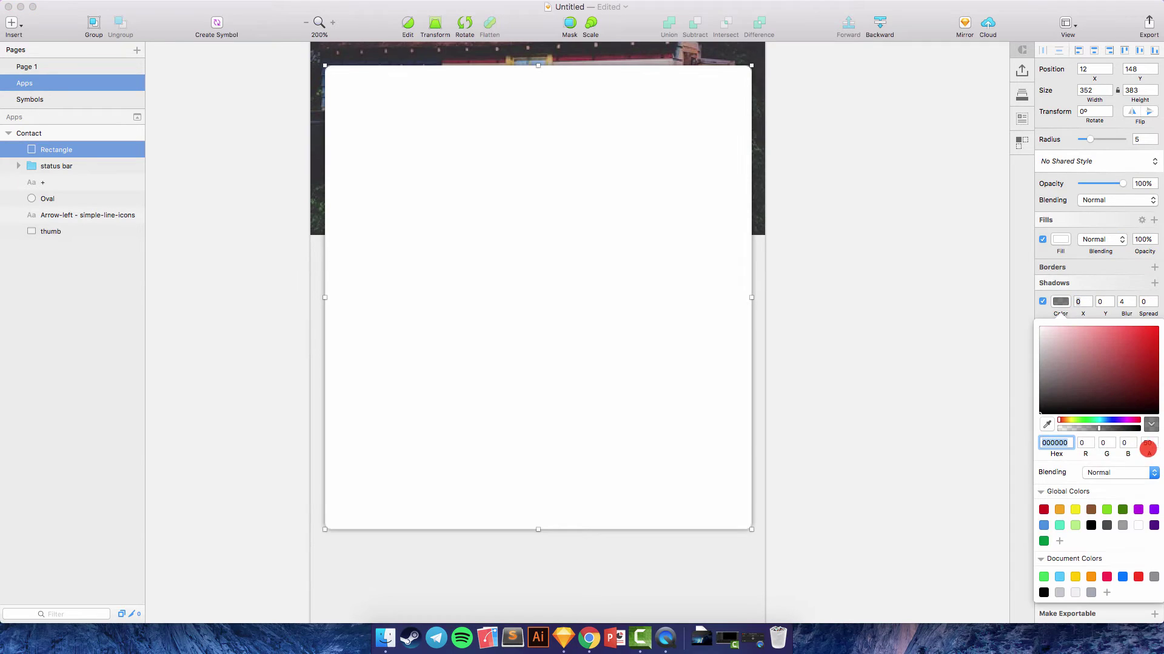
pyautogui.click(1147, 447)
pyautogui.press('Return')
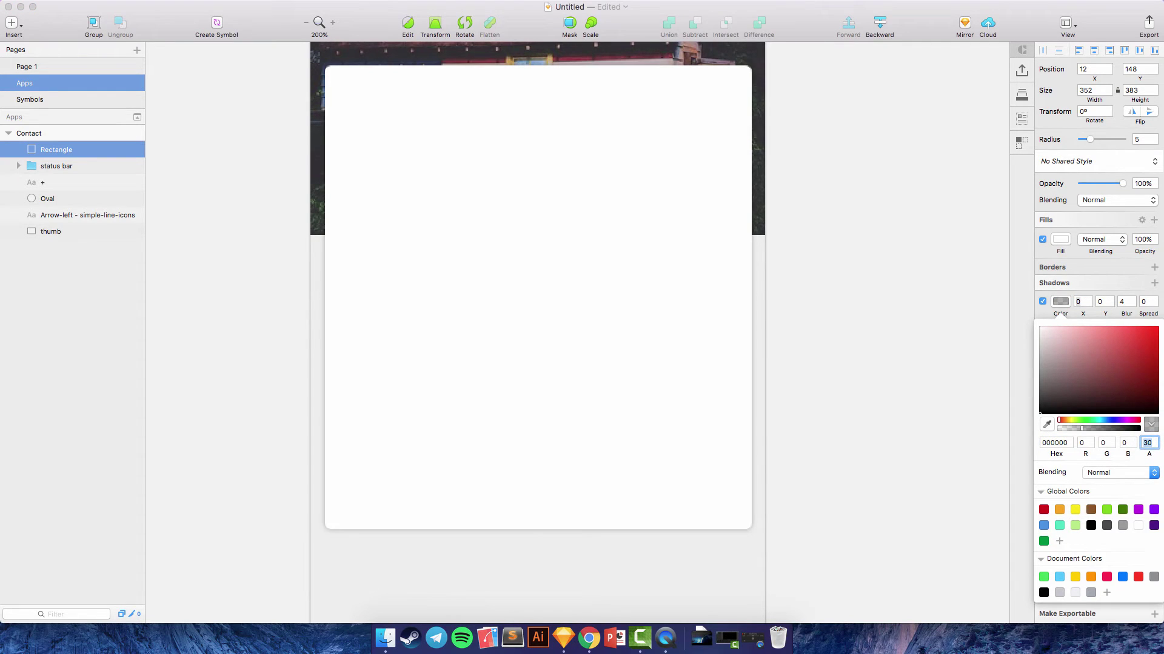
# Step: Reduce the card's shadow opacity to 10%
pyautogui.write('10')
pyautogui.press('Return')
pyautogui.click(882, 378)
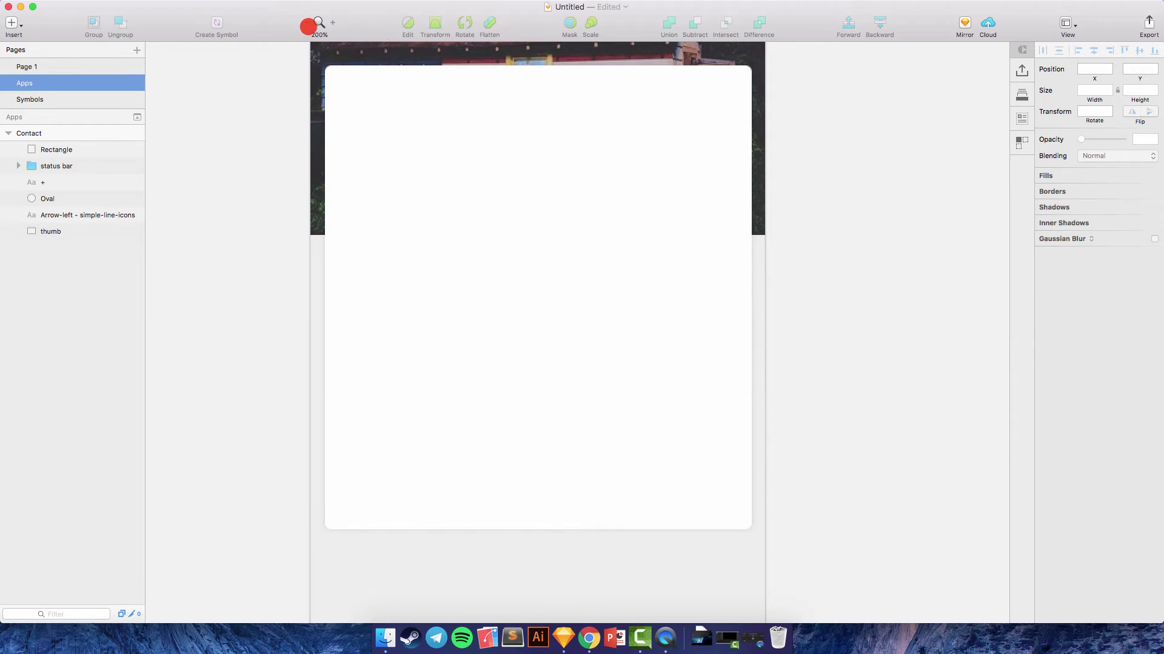
# Step: Move the white card up over the header photo to Y 84, keeping X at 12
pyautogui.click(306, 23)
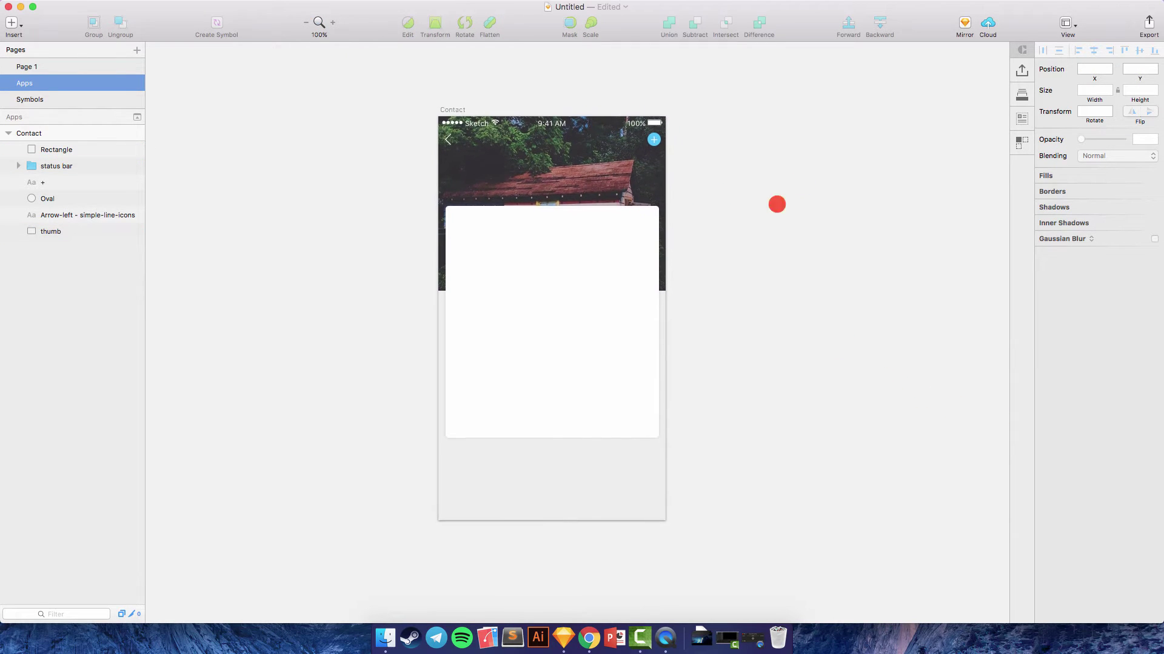
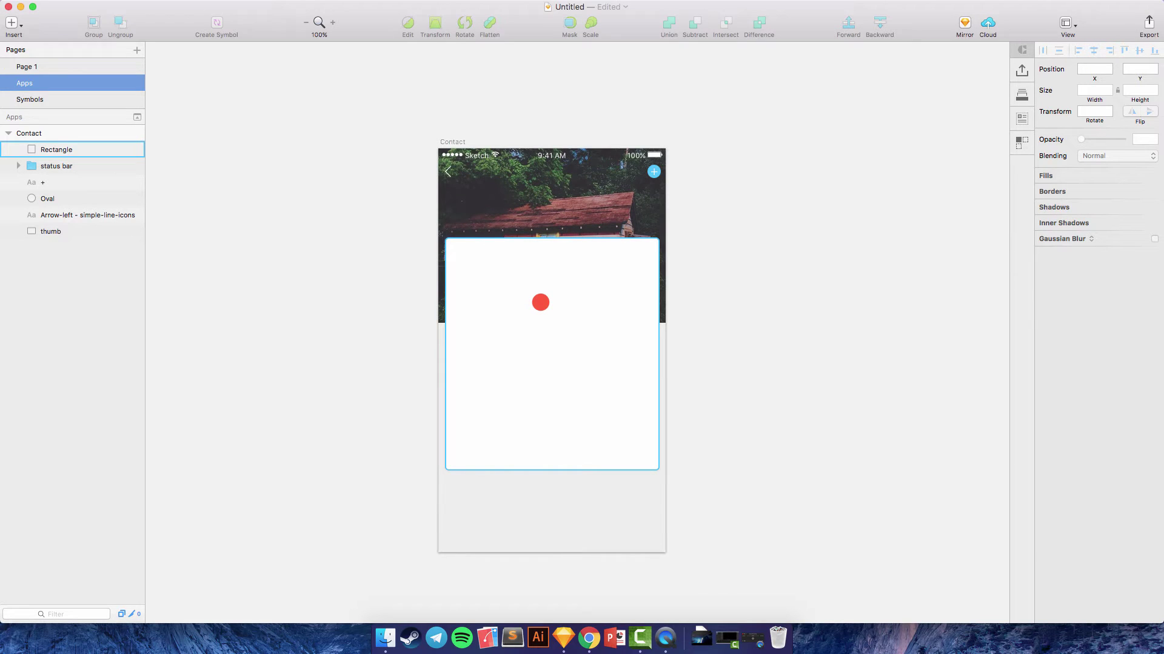
pyautogui.moveTo(540, 325); pyautogui.dragTo(541, 275)
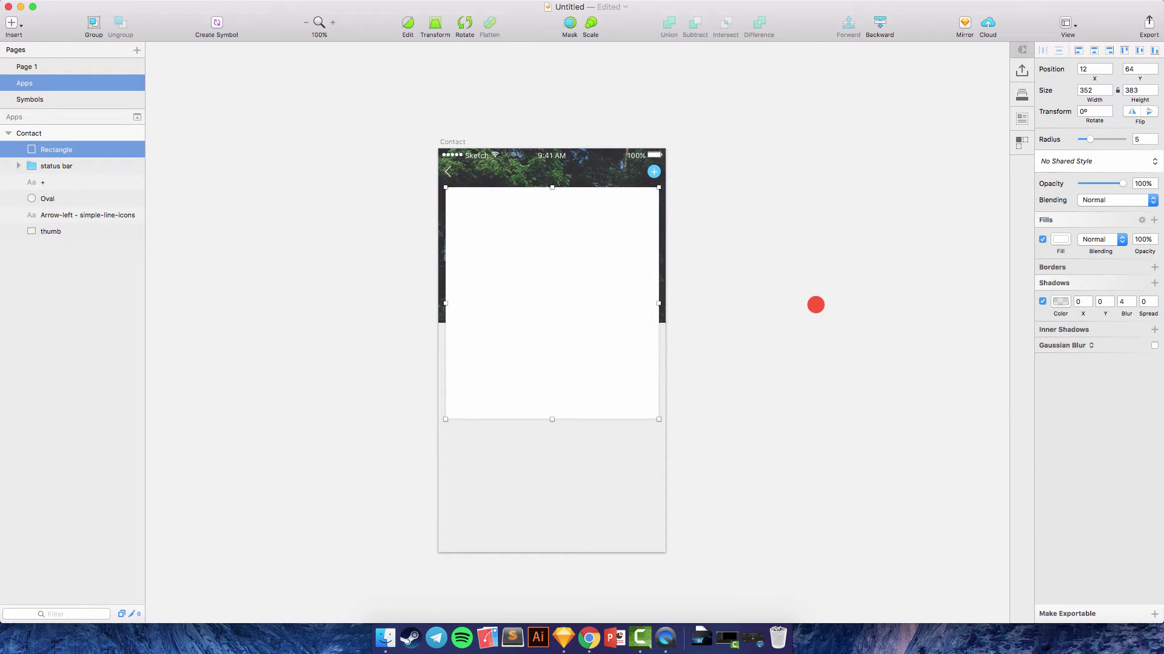
pyautogui.click(816, 304)
pyautogui.scroll(5, 816, 305)
pyautogui.click(598, 327)
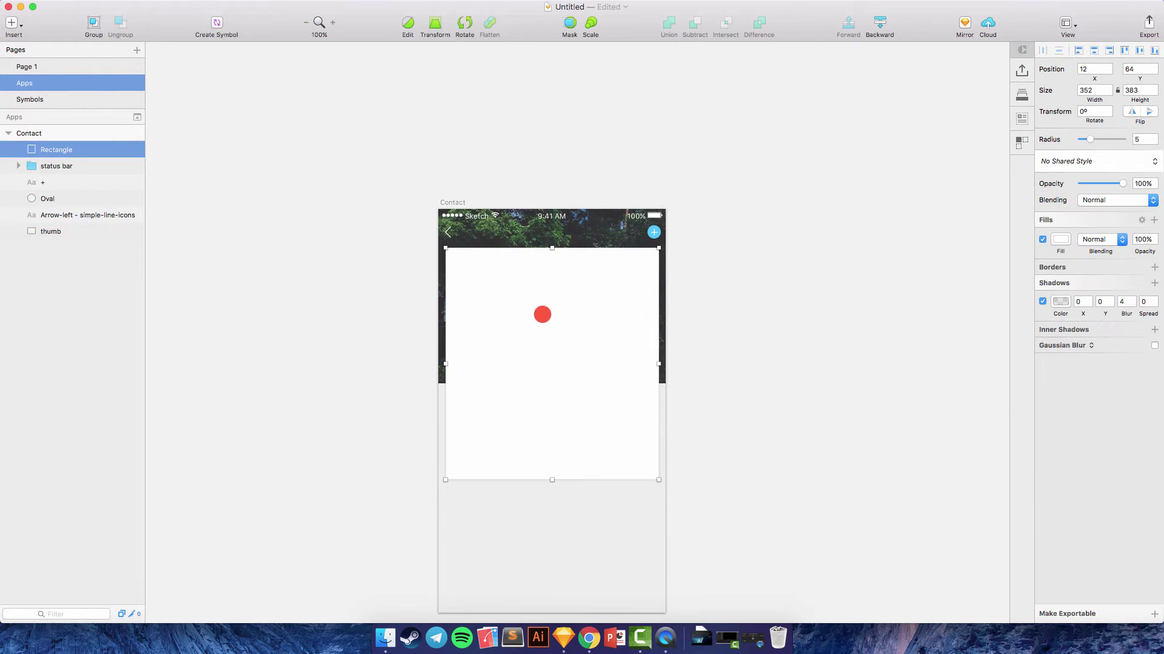
pyautogui.moveTo(545, 312); pyautogui.dragTo(545, 324)
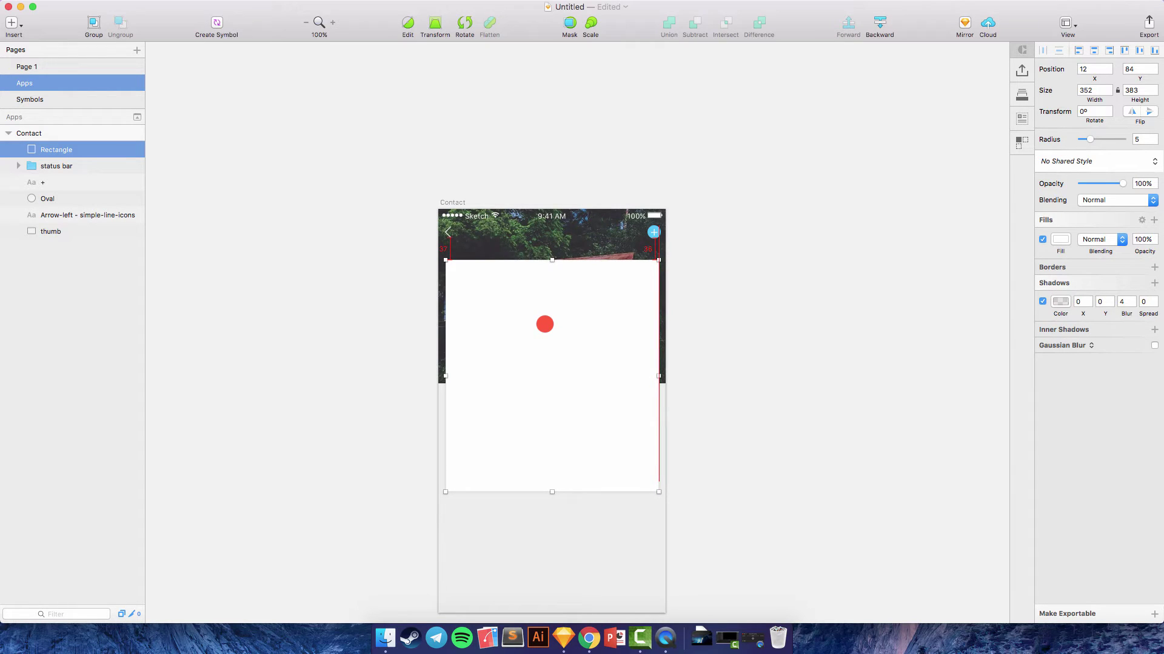
# Step: Select the back arrow, the plus sign and its blue circle together and shift them slightly down
pyautogui.click(448, 232)
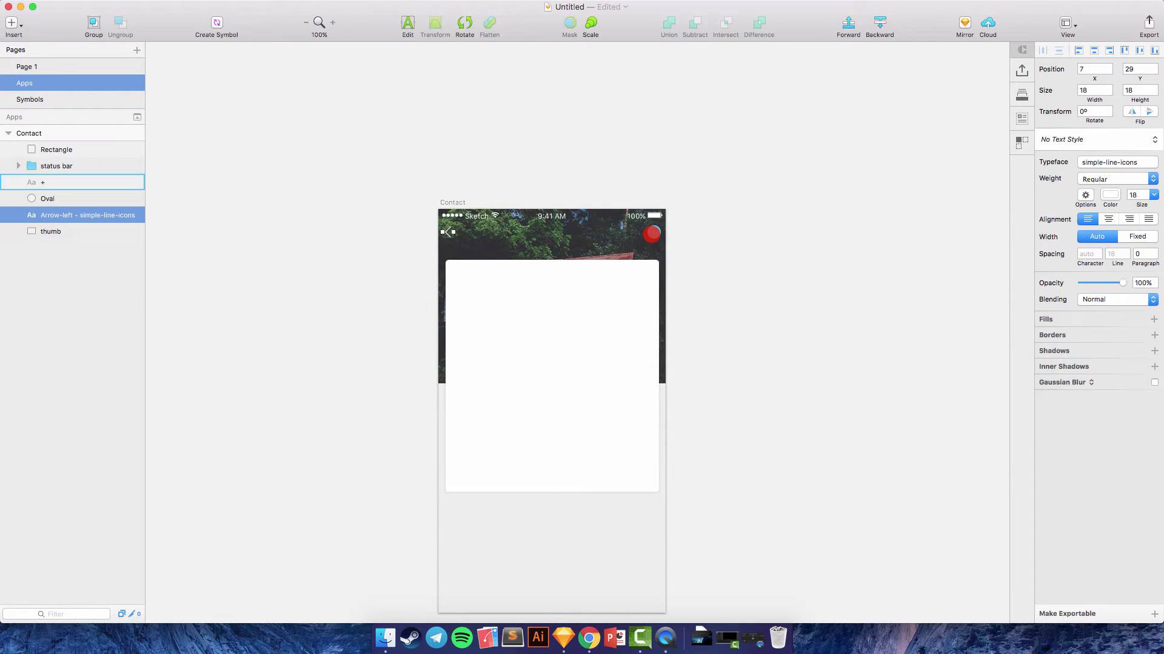
pyautogui.keyDown('shift'); pyautogui.click(651, 233); pyautogui.keyUp('shift')
pyautogui.keyDown('shift'); pyautogui.click(83, 200); pyautogui.keyUp('shift')
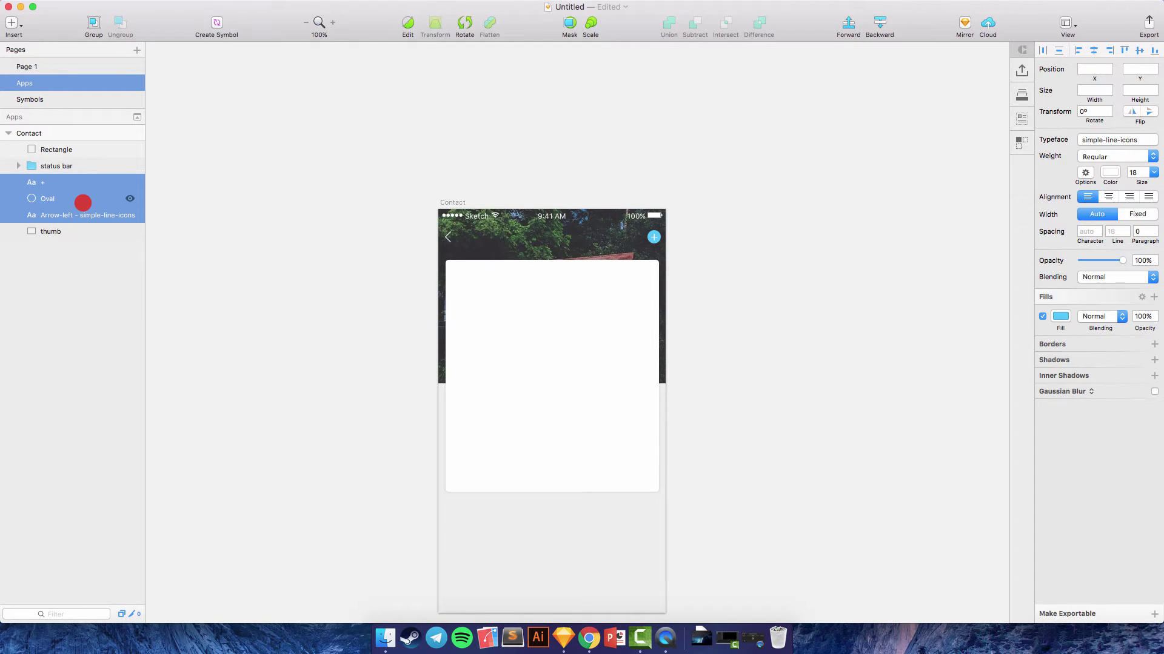
pyautogui.click(749, 281)
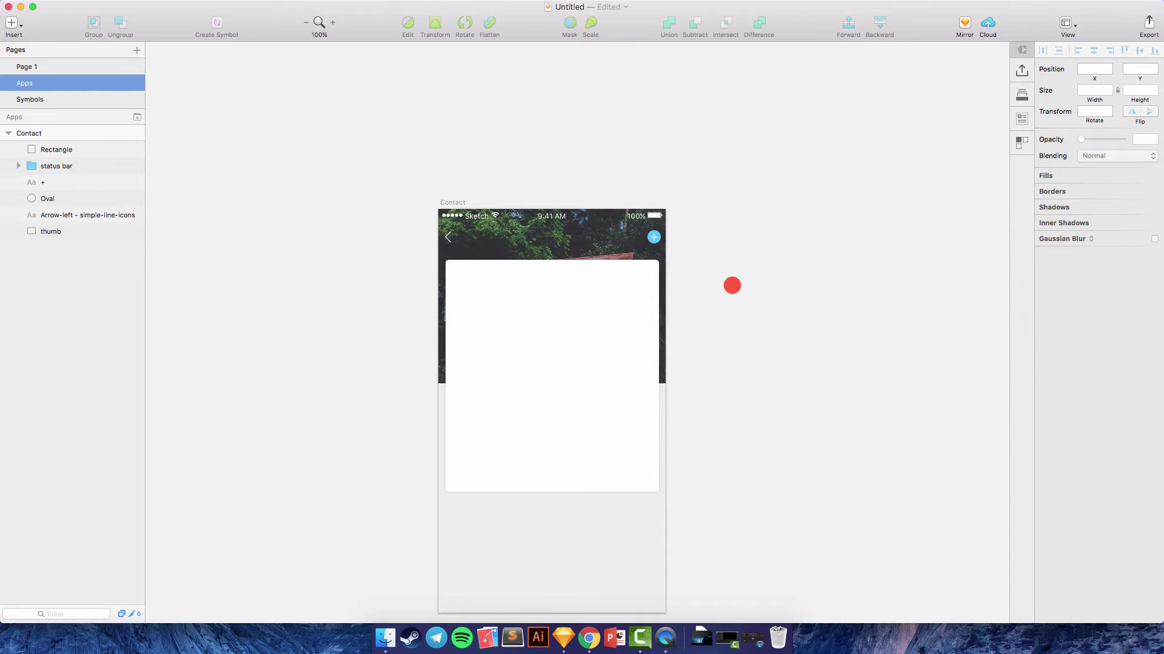
pyautogui.scroll(-2, 717, 294)
pyautogui.hscroll(2, 718, 295)
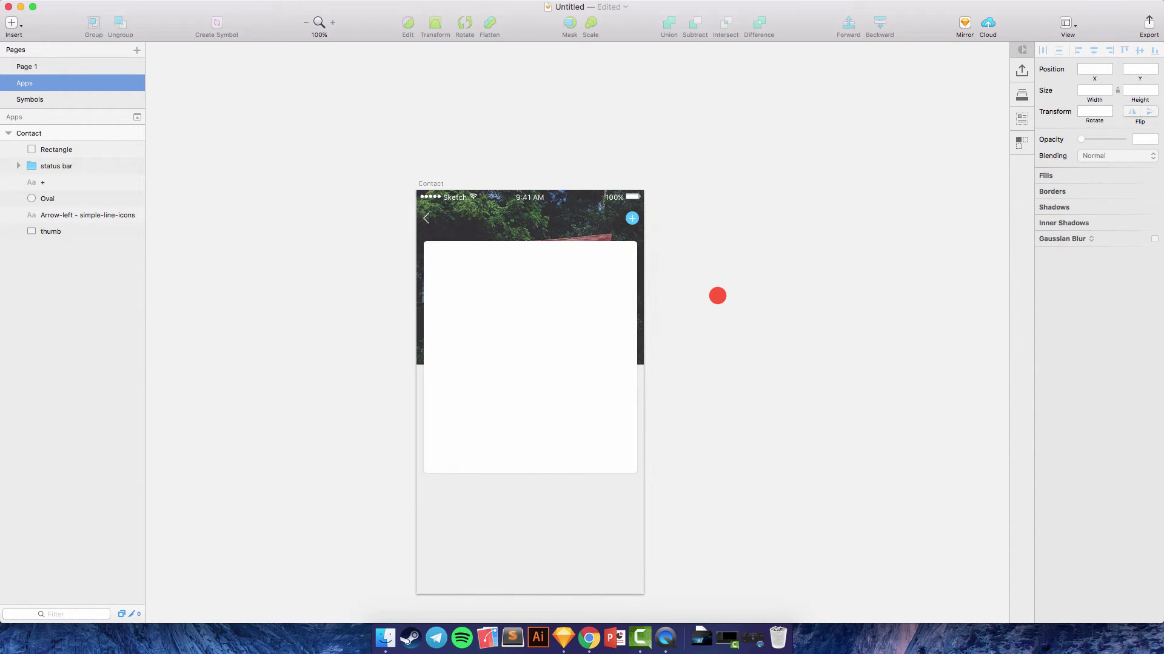
pyautogui.scroll(2, 717, 295)
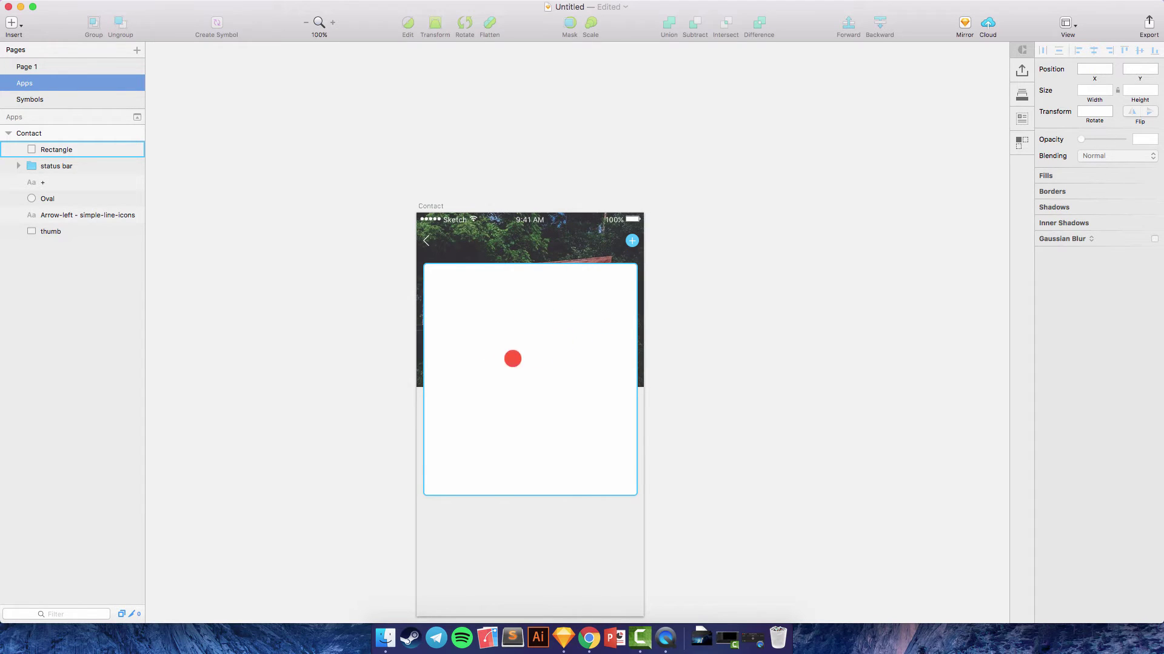
# Step: Add a text layer reading "Angga's Restauran" near the upper edge of the white card
pyautogui.click(15, 22)
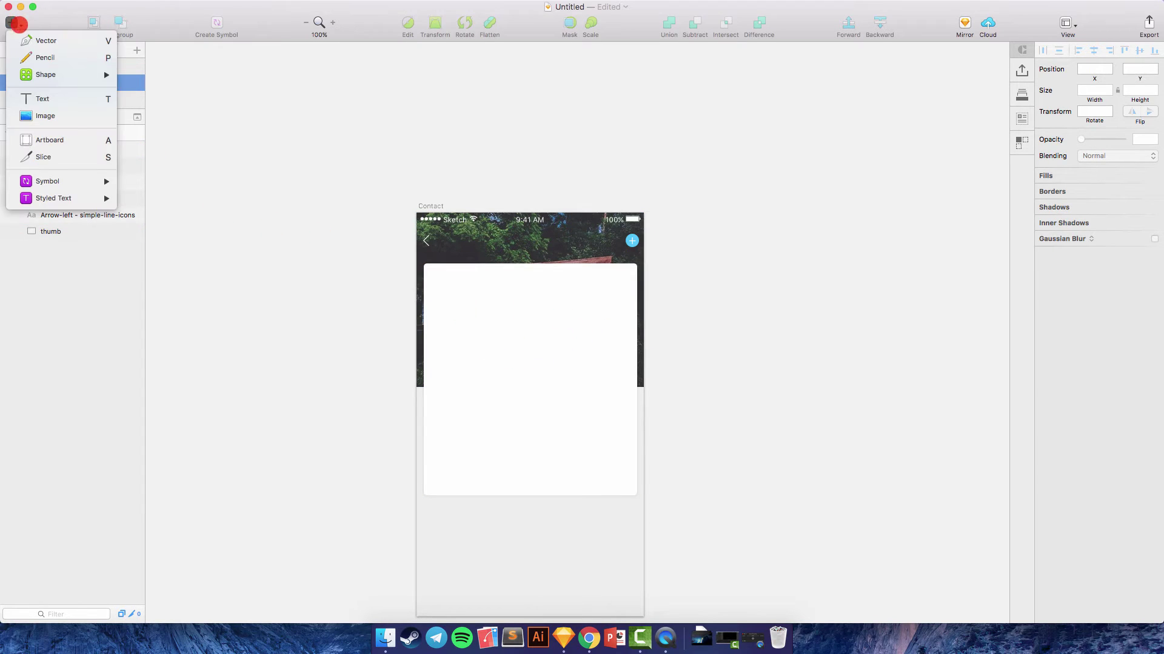
pyautogui.click(97, 99)
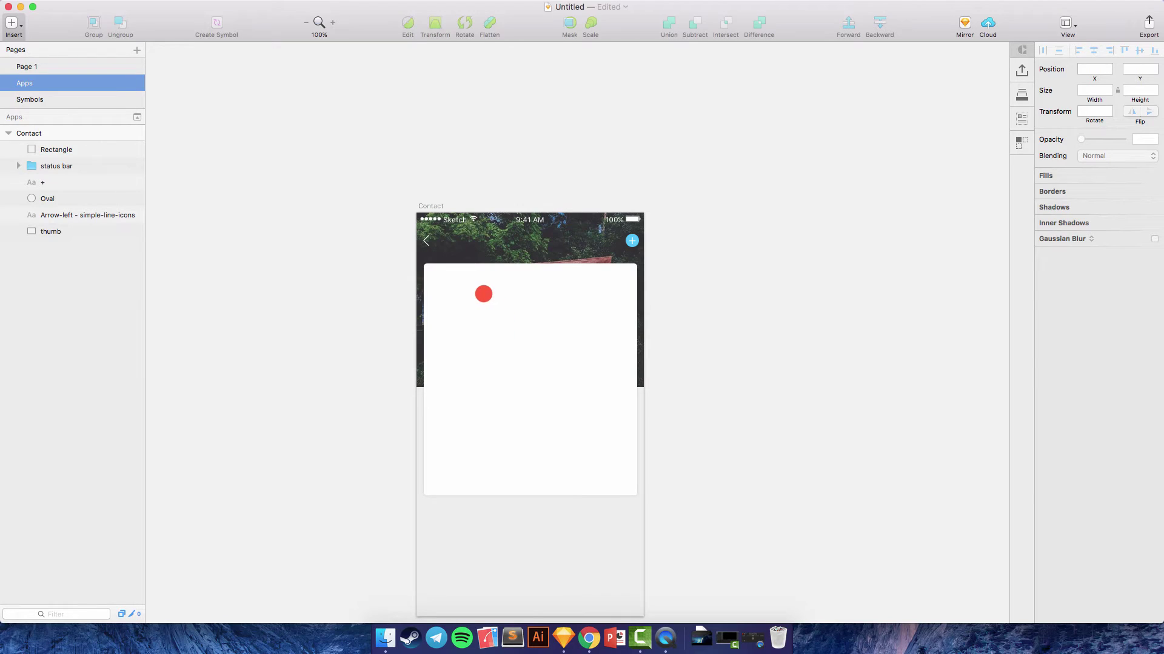
pyautogui.click(483, 293)
pyautogui.press('BackSpace')
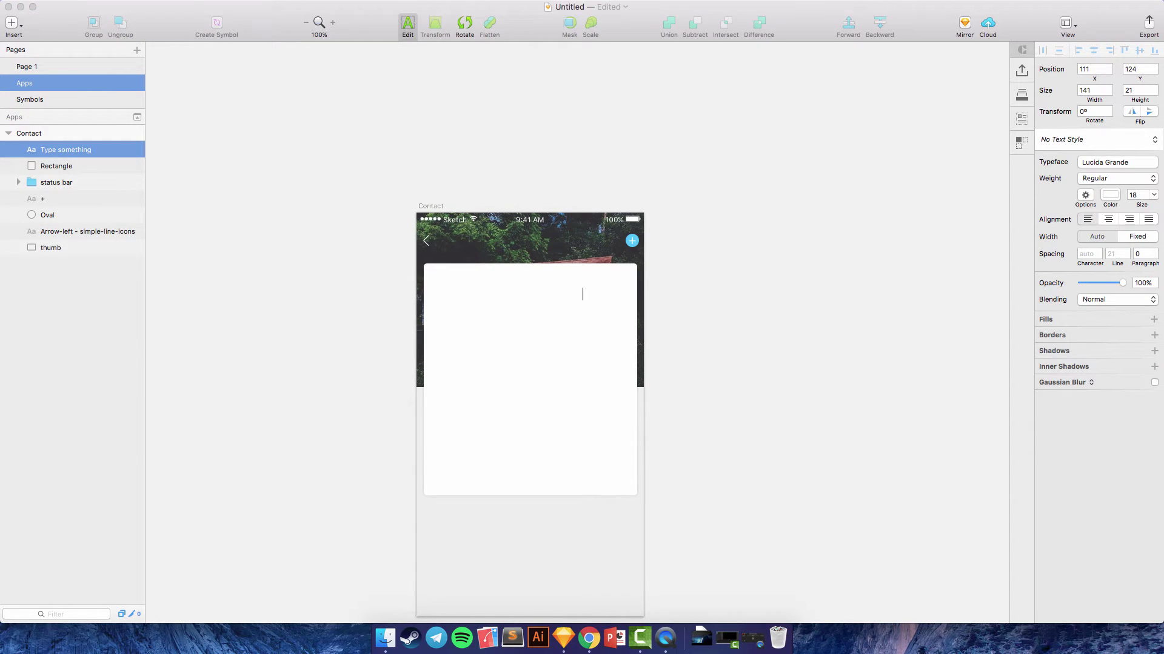
pyautogui.press('Escape')
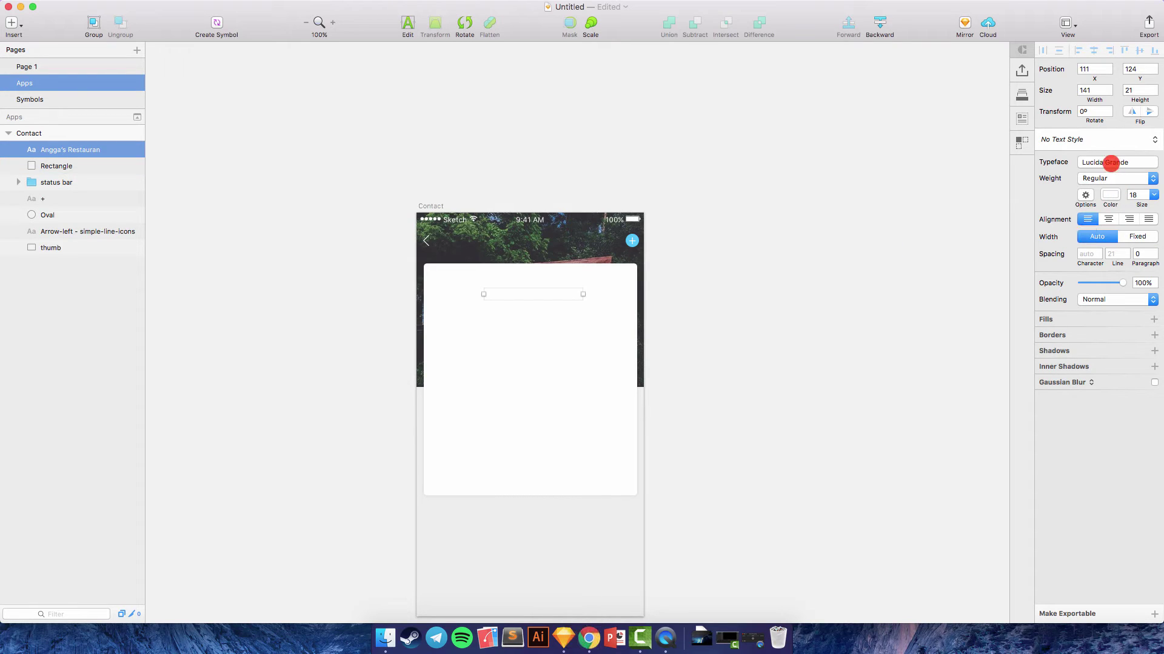
# Step: Format the restaurant title in .SF NS Display at size 24 with dark grey colour 4A4A4A
pyautogui.click(1110, 163)
pyautogui.click(1067, 226)
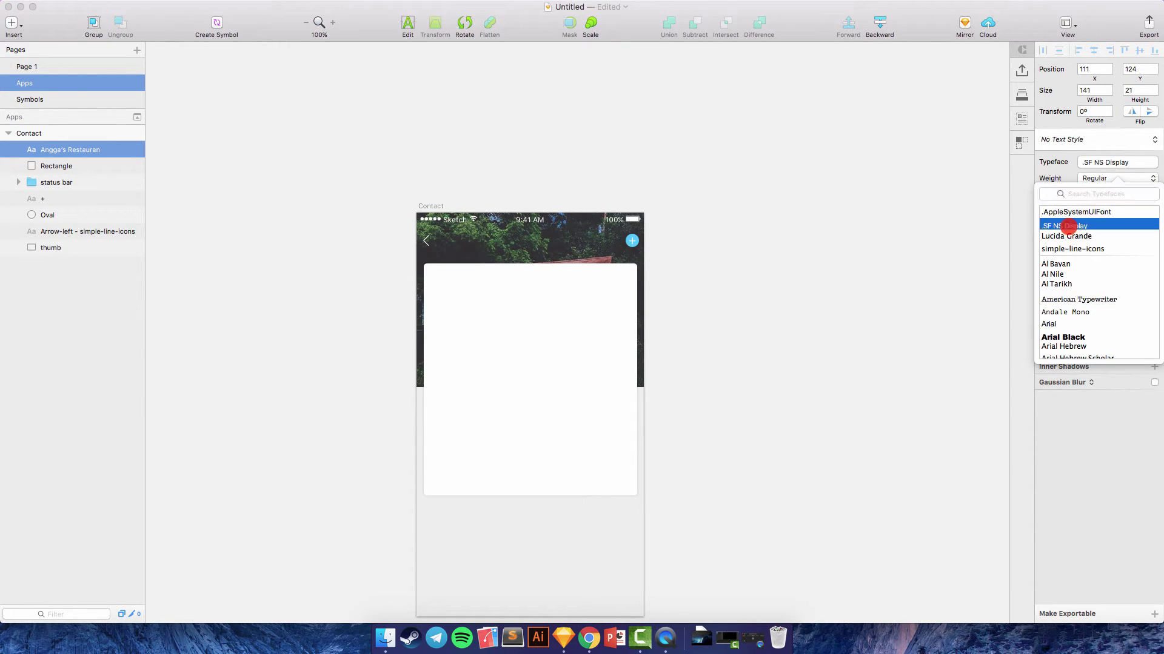
pyautogui.click(1101, 169)
pyautogui.click(1111, 194)
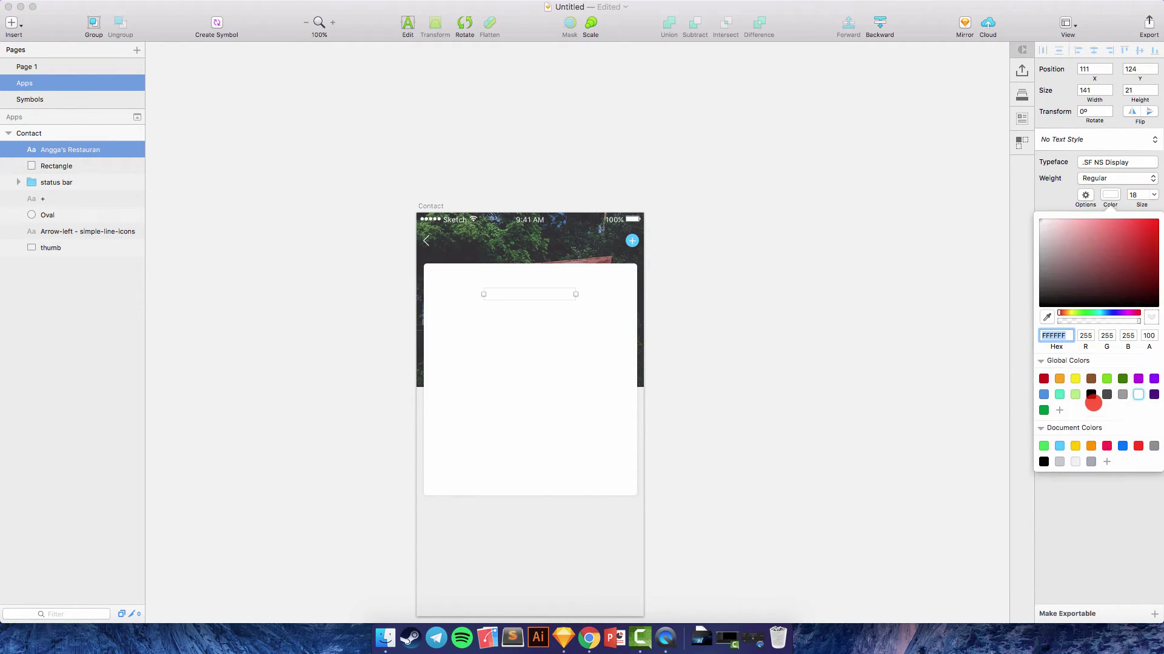
pyautogui.click(1106, 394)
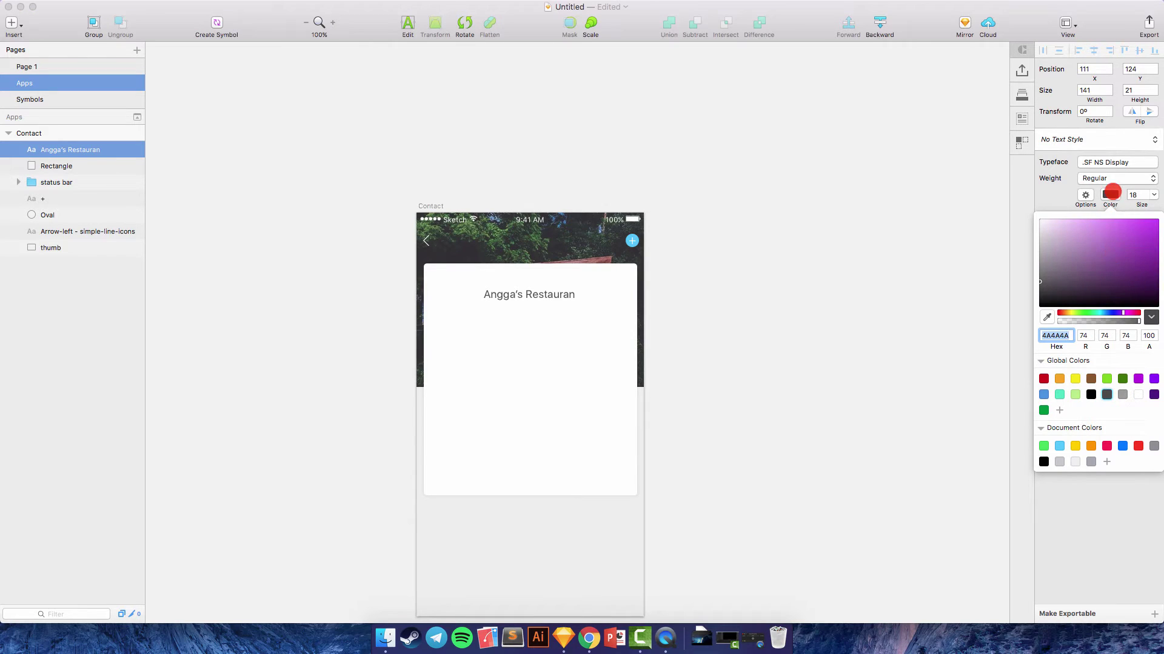
pyautogui.click(1111, 192)
pyautogui.click(1154, 195)
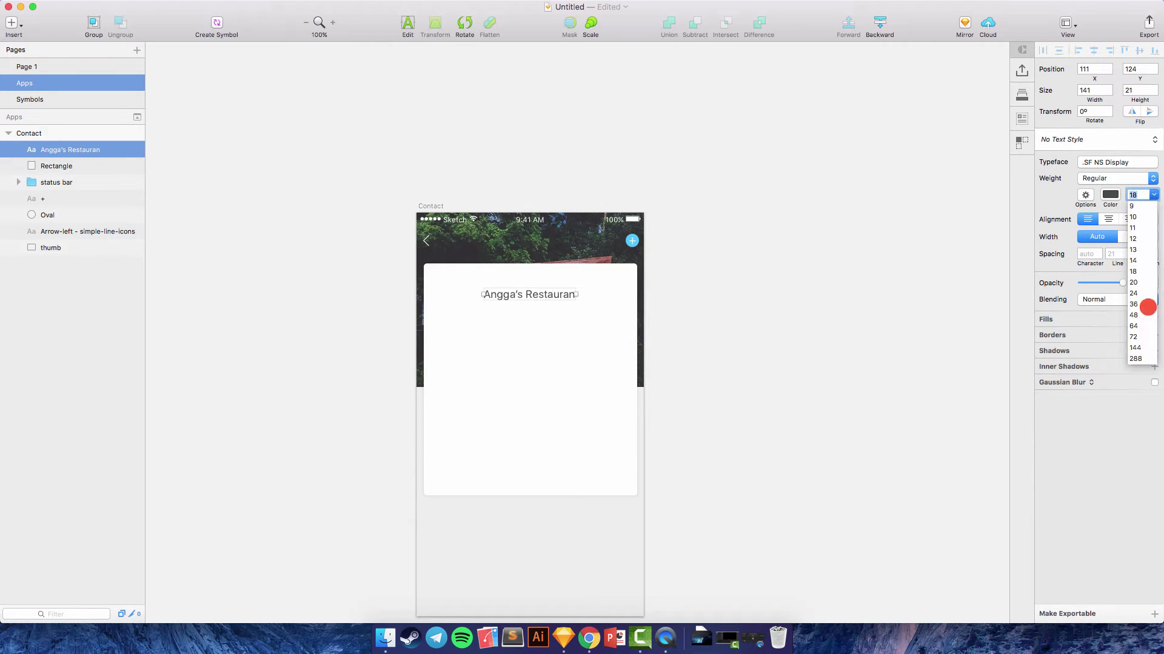
pyautogui.click(1130, 295)
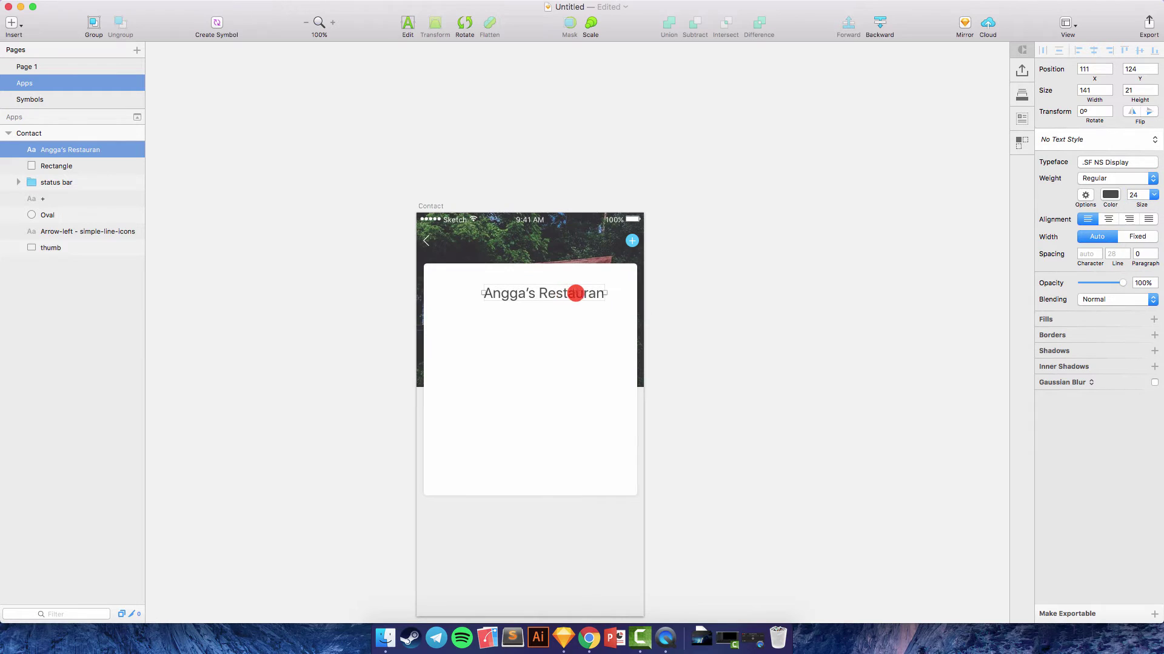
# Step: Correct the title text to "Angga's Restaurant"
pyautogui.doubleClick(597, 294)
pyautogui.write('Restaurant')
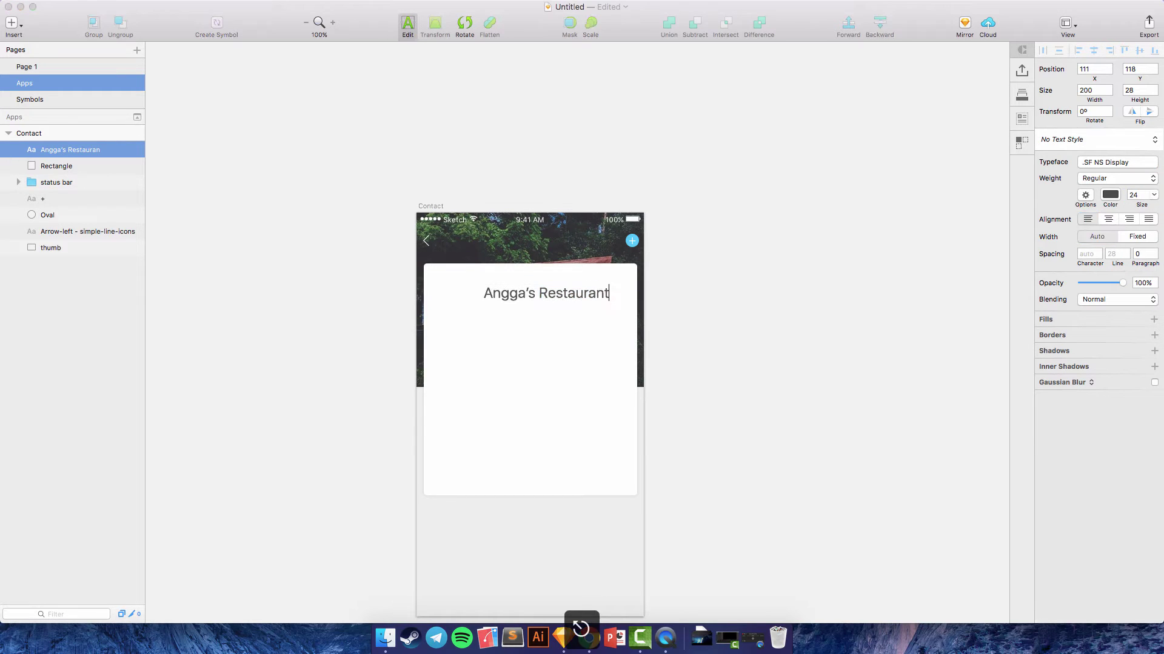
pyautogui.click(1058, 92)
pyautogui.click(885, 162)
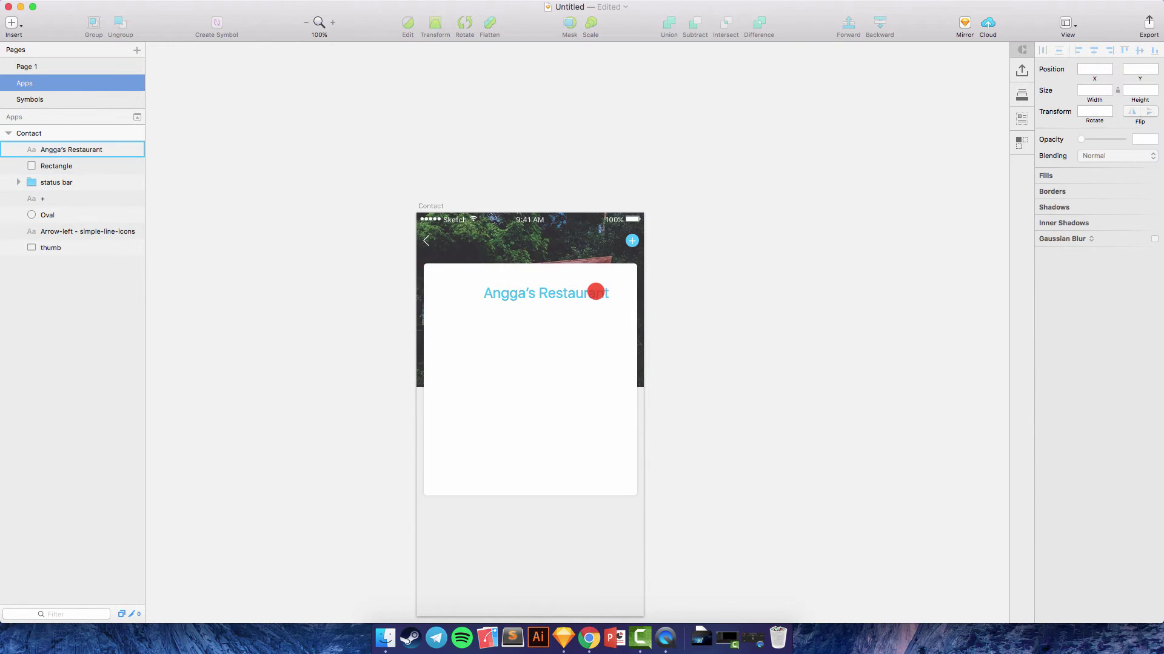
# Step: Centre the title horizontally on the artboard and nudge it up to Y 114
pyautogui.click(594, 292)
pyautogui.click(1093, 50)
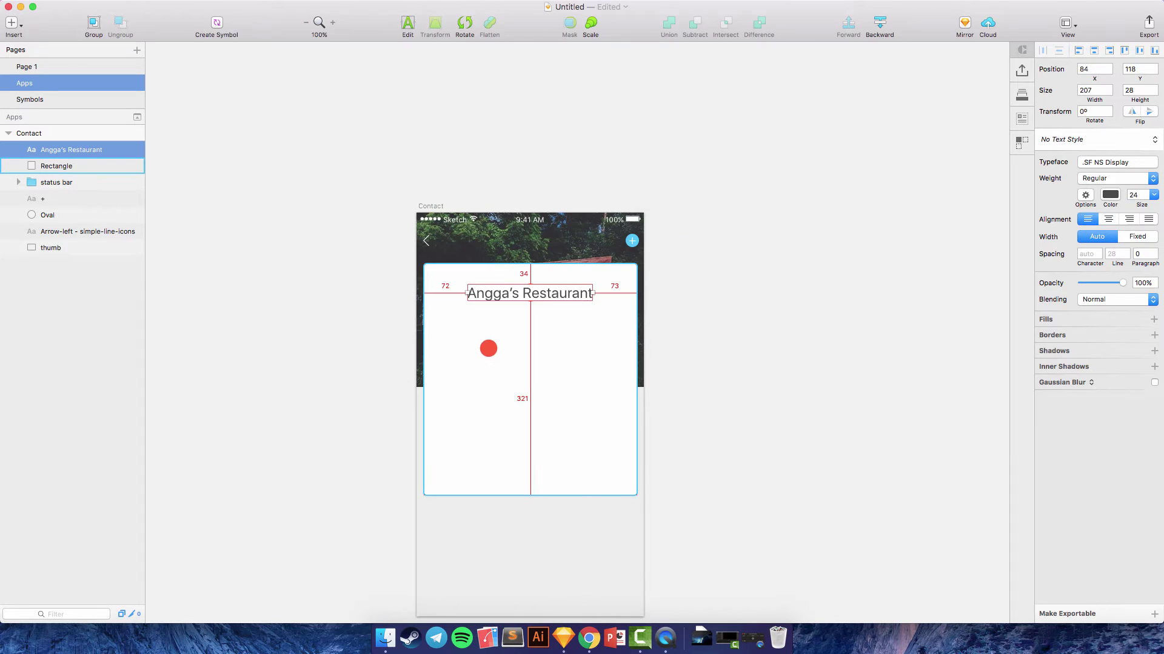
pyautogui.hotkey('alt', 'Up')
pyautogui.hotkey('alt', 'Up')
pyautogui.hotkey('alt', 'Up')
pyautogui.hotkey('alt', 'Up')
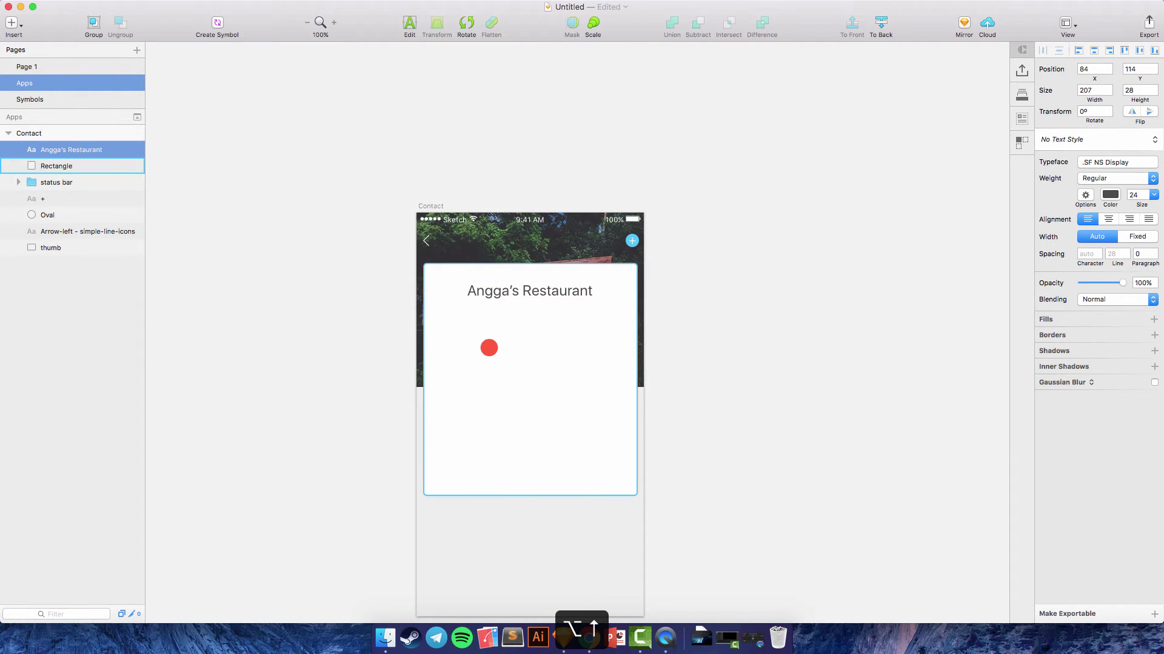
# Step: Duplicate the restaurant title and move the copy 50 px down to Y 164
pyautogui.scroll(1, 754, 216)
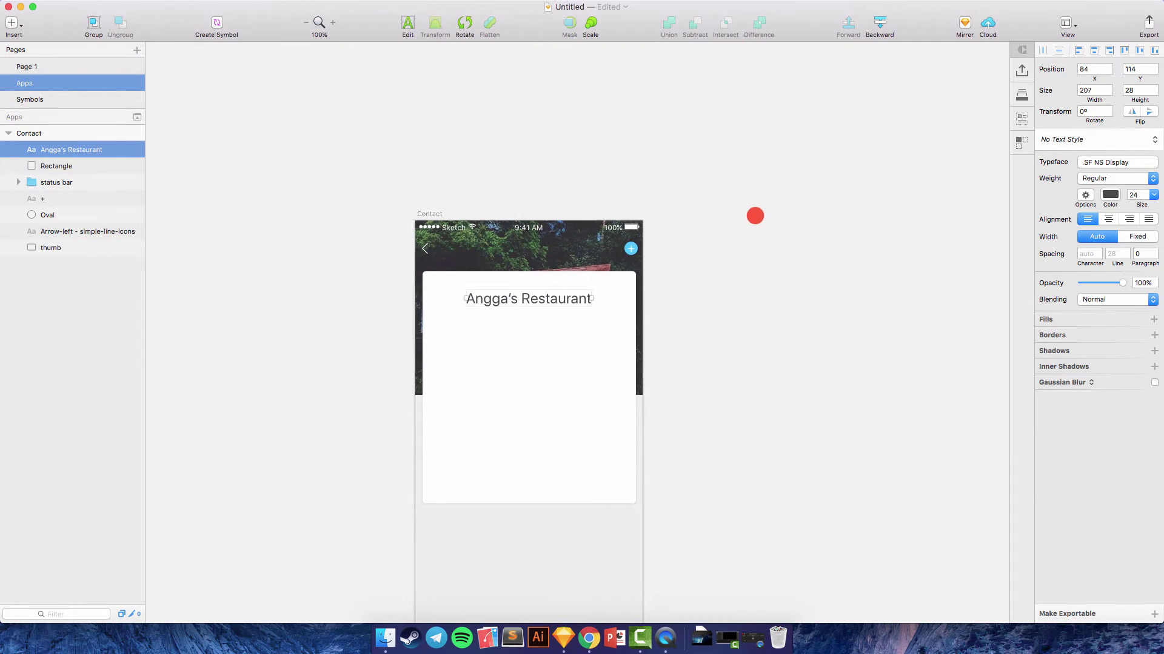
pyautogui.click(333, 22)
pyautogui.scroll(-3, 550, 255)
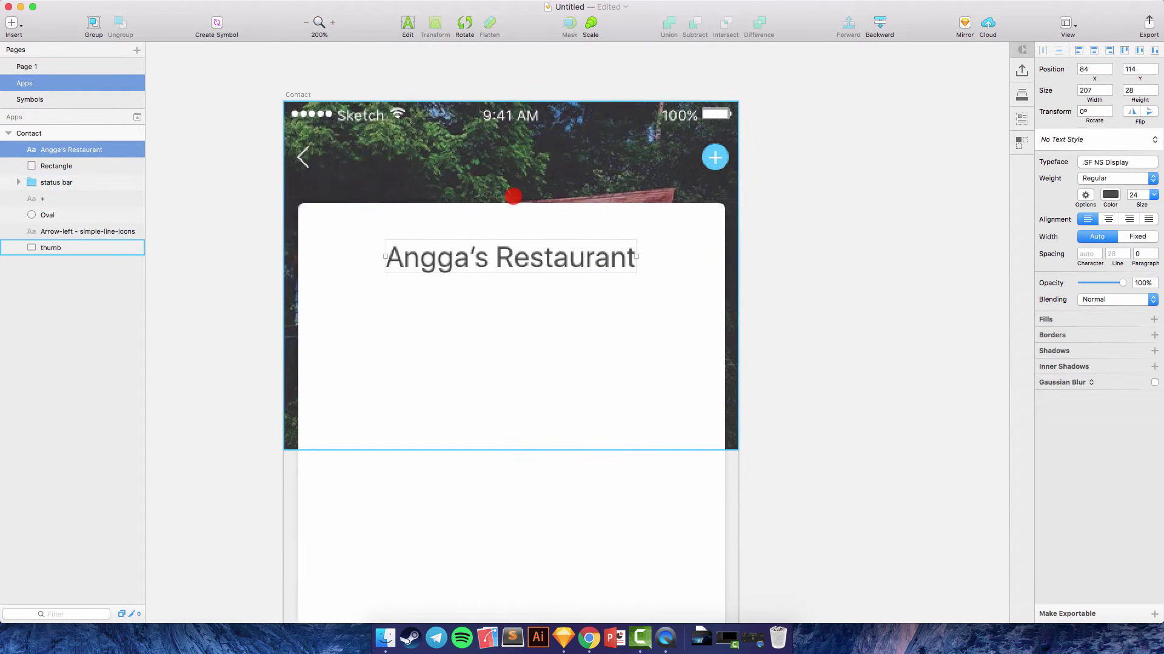
pyautogui.rightClick(550, 219)
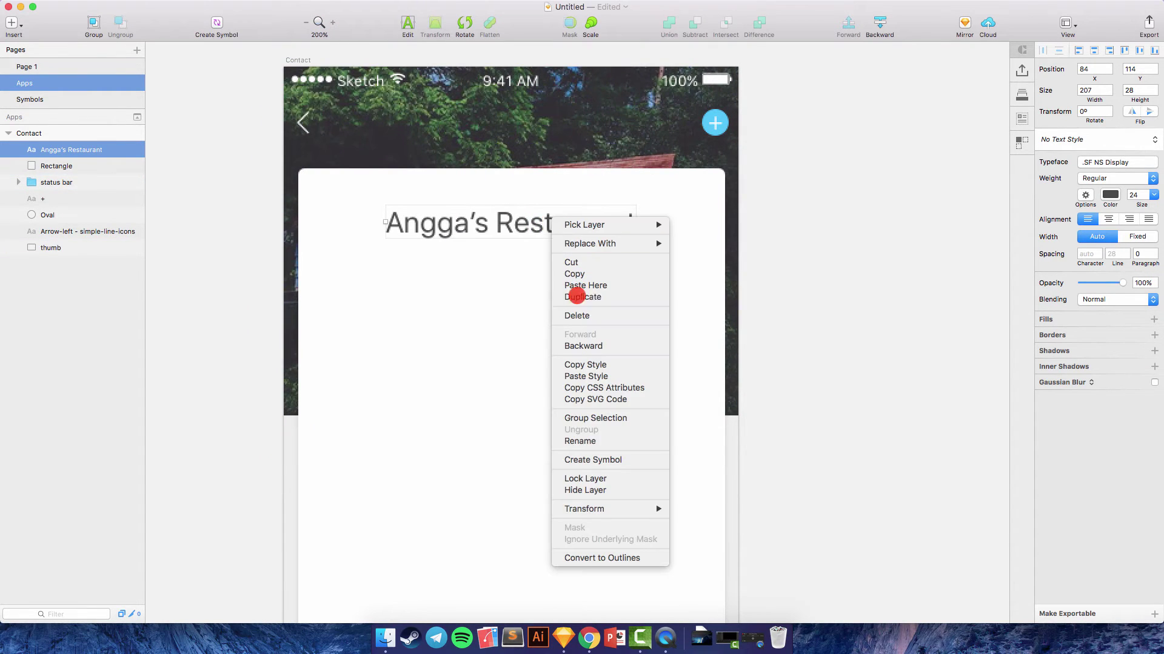
pyautogui.click(577, 296)
pyautogui.hotkey('shift', 'Down')
pyautogui.hotkey('shift', 'Down')
pyautogui.hotkey('shift', 'Down')
pyautogui.hotkey('shift', 'Down')
pyautogui.hotkey('shift', 'Down')
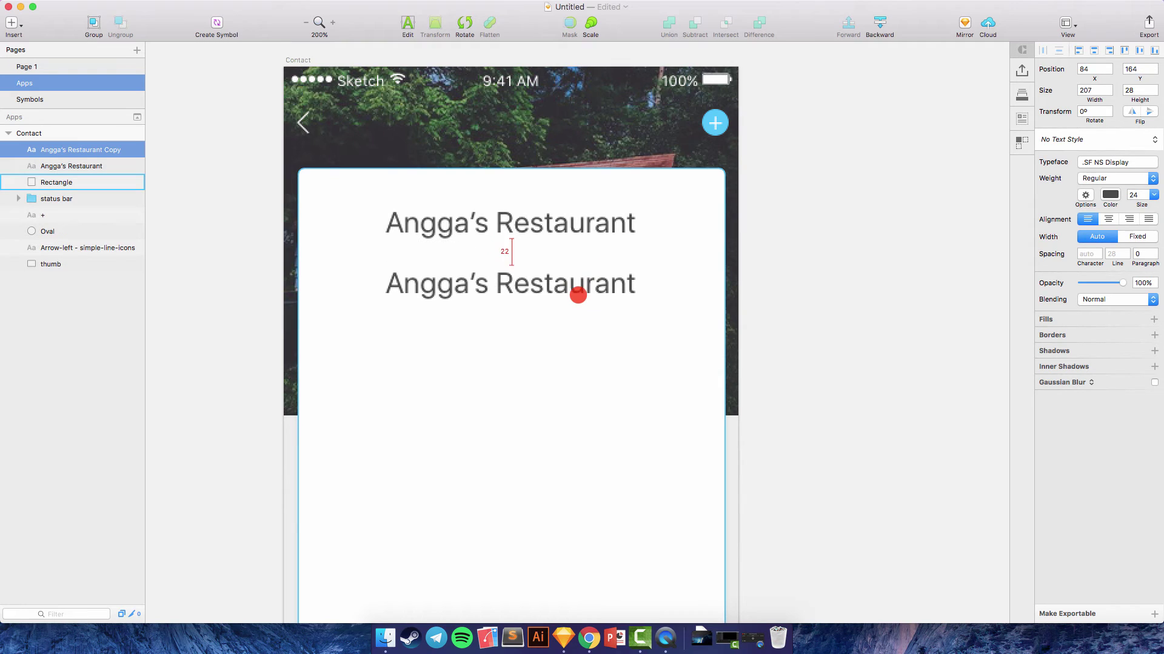
# Step: Set the duplicated text to size 14 and Light weight
pyautogui.click(1144, 193)
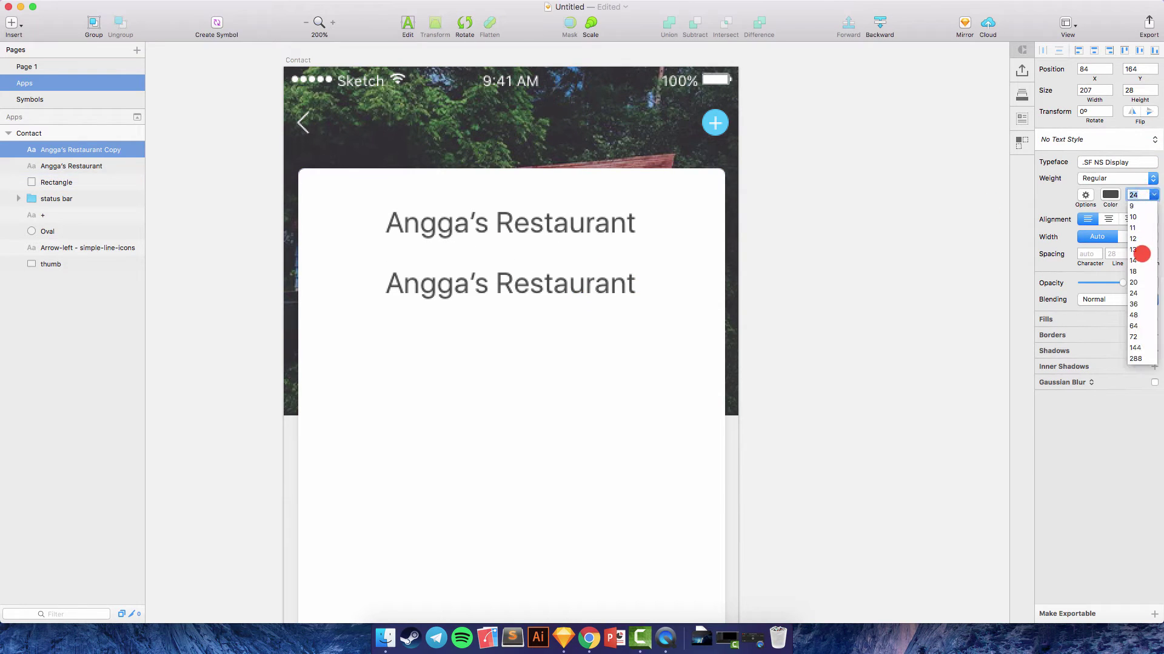
pyautogui.click(1133, 260)
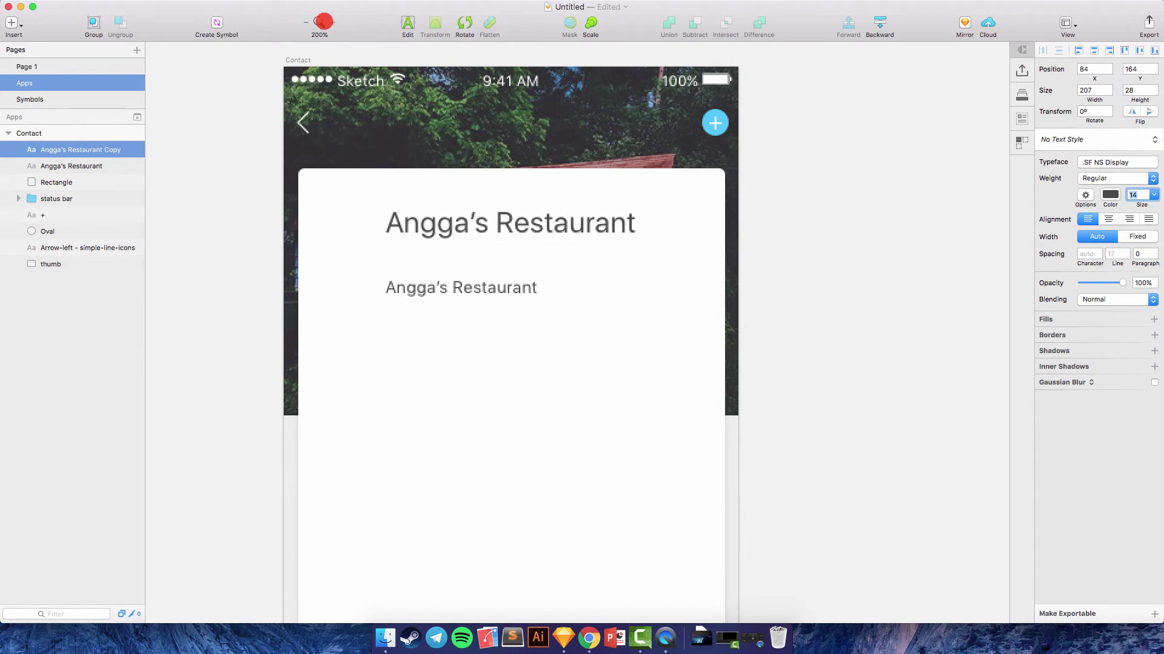
pyautogui.click(306, 23)
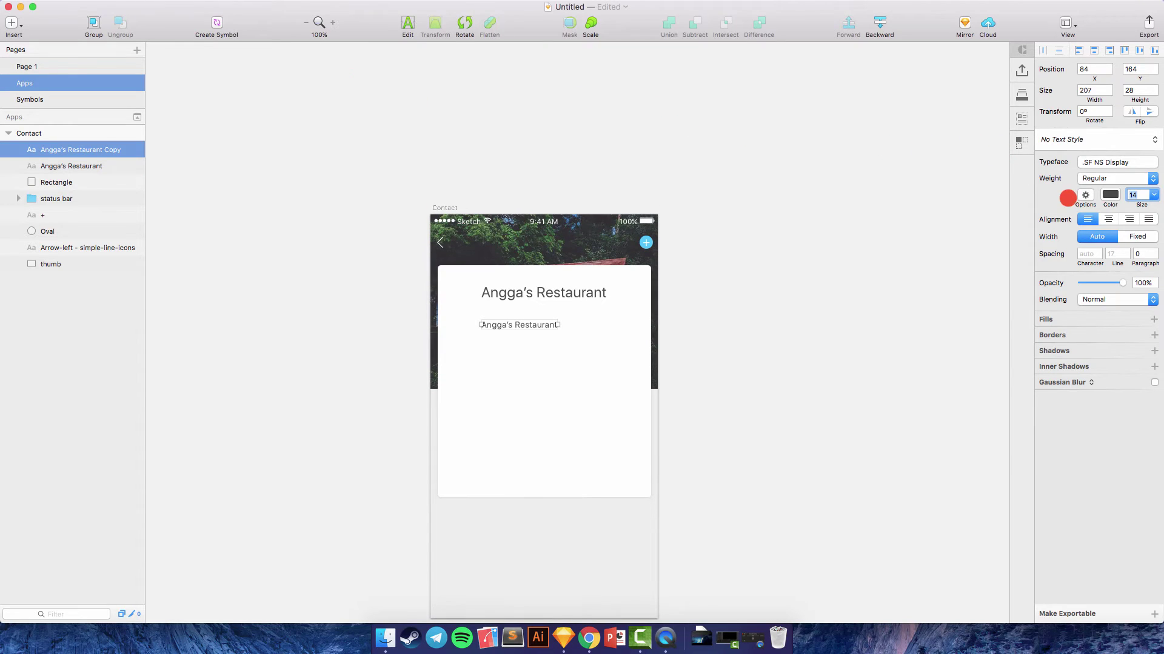
pyautogui.click(1102, 179)
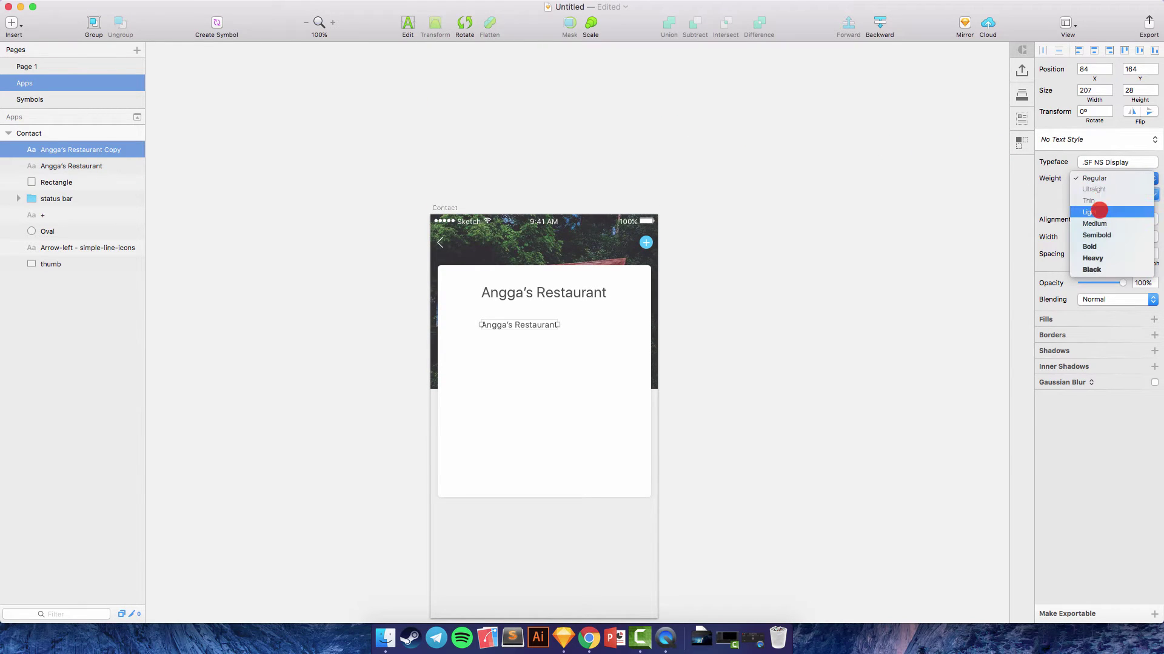
pyautogui.click(1095, 212)
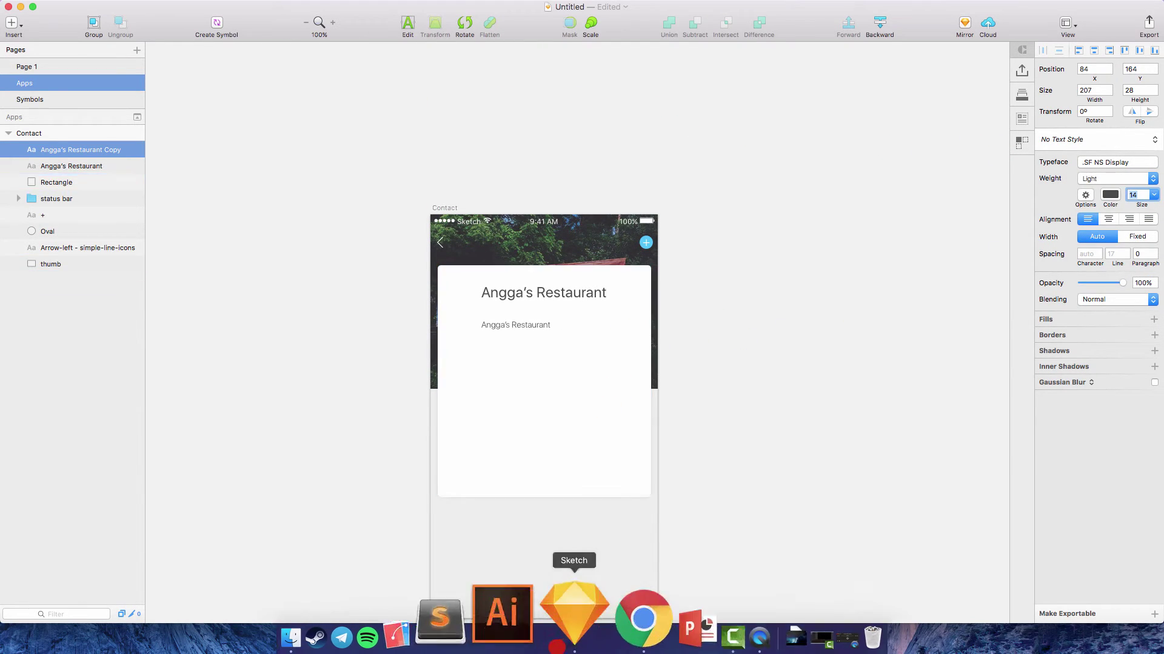
# Step: Switch to Chrome and open lipsum.org for placeholder text
pyautogui.click(599, 624)
pyautogui.write('lipsum.org')
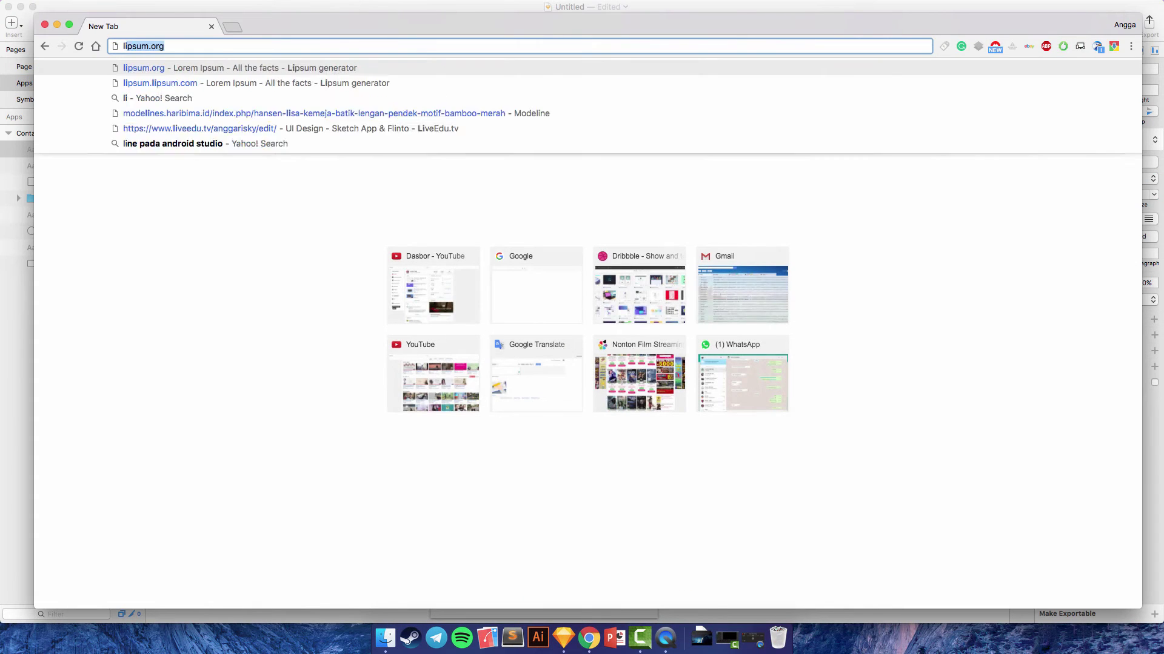
pyautogui.press('Return')
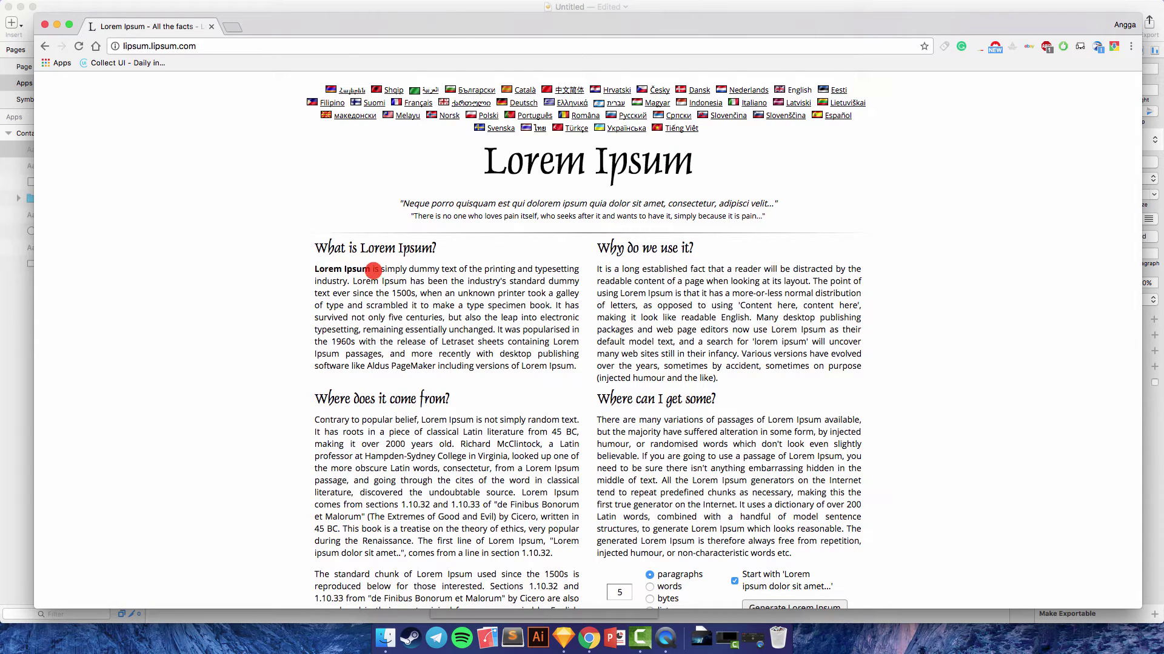
# Step: Copy the lipsum passage from "is simply dummy text" through "of type and scrambled" and switch back to Sketch
pyautogui.moveTo(373, 270); pyautogui.dragTo(398, 298)
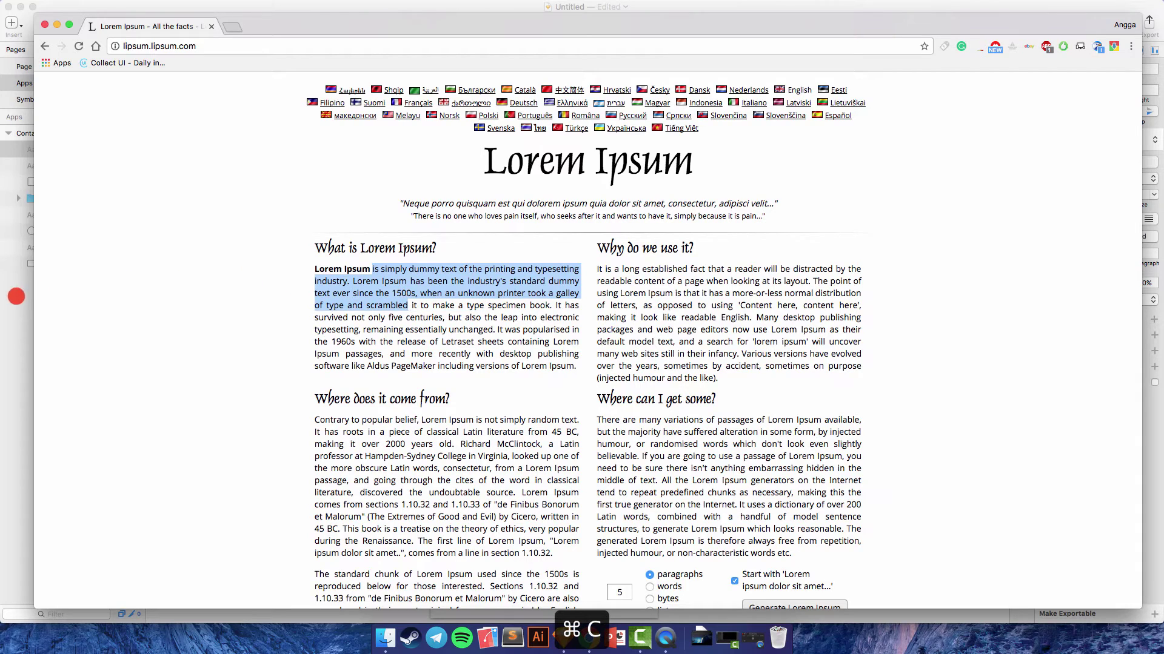
pyautogui.click(12, 300)
pyautogui.click(506, 322)
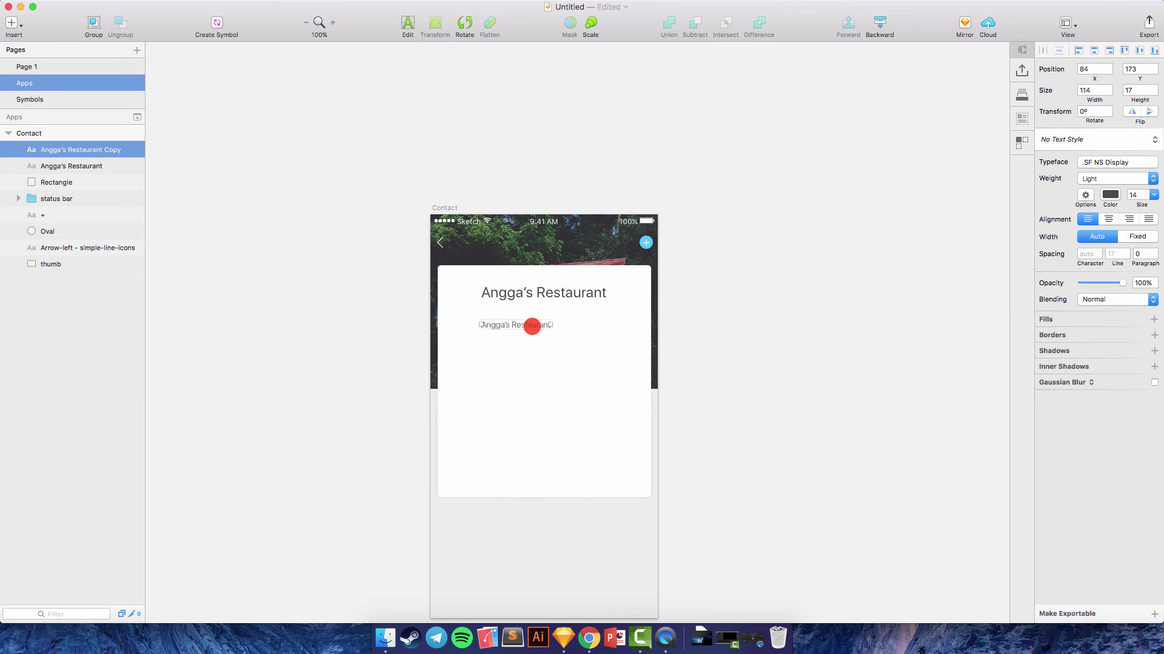
# Step: Append "is" and the copied placeholder passage to the small duplicated text, and centre-align the whole text
pyautogui.doubleClick(532, 327)
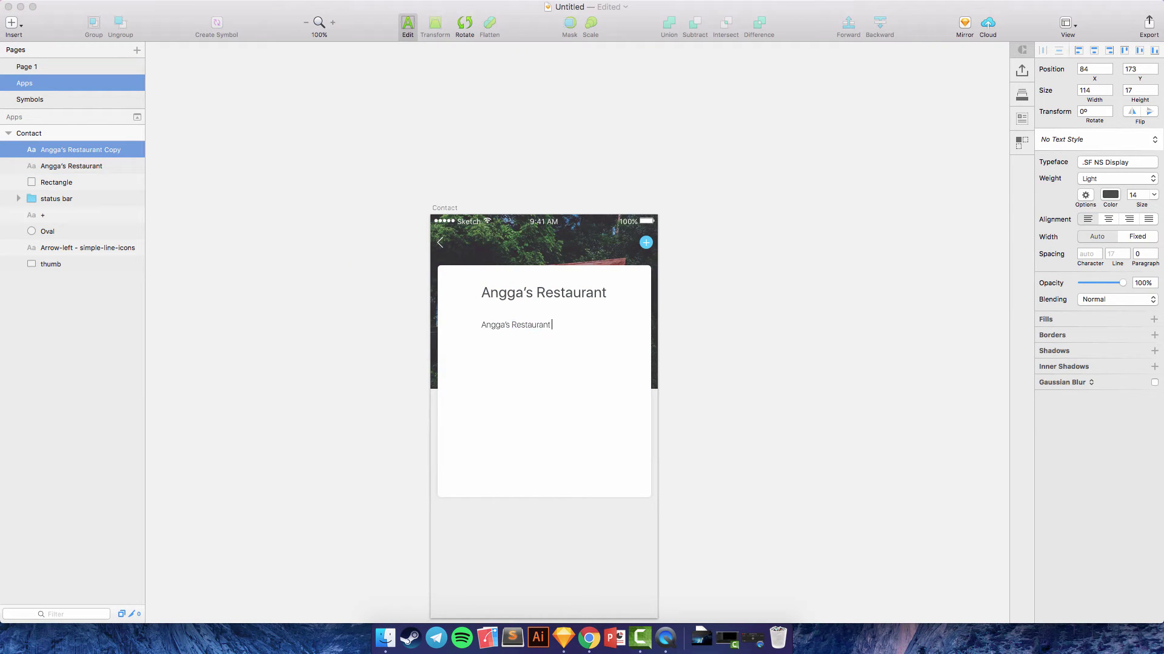
pyautogui.write('is')
pyautogui.press('cmd+v')
pyautogui.press('cmd+a')
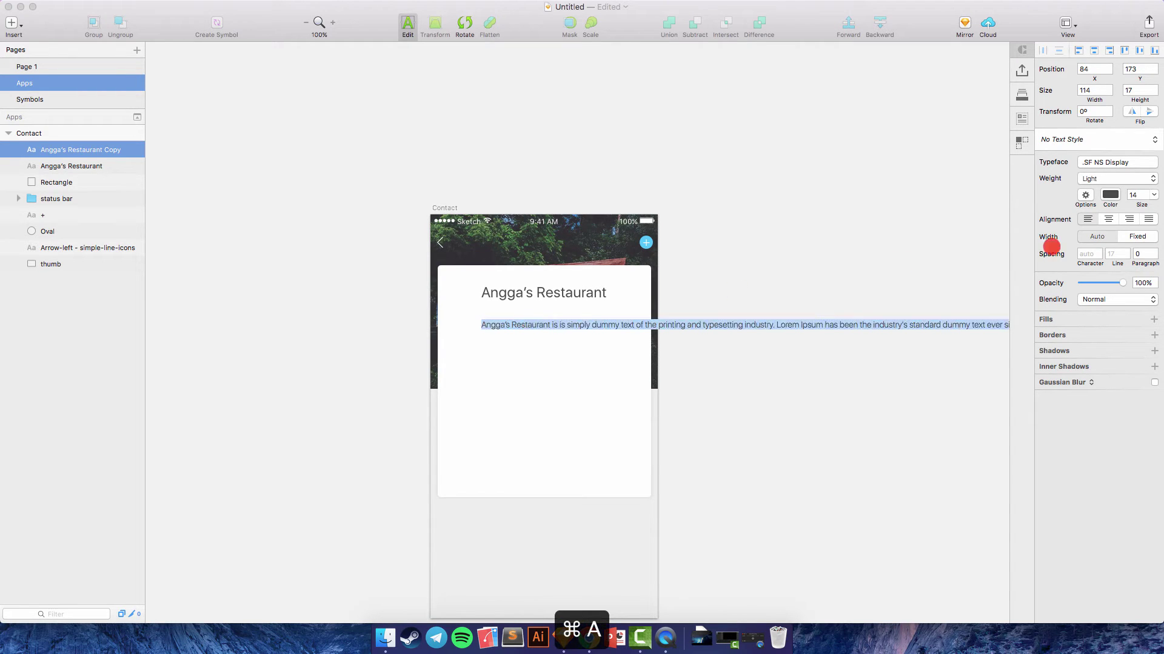
pyautogui.click(1113, 215)
pyautogui.press('Escape')
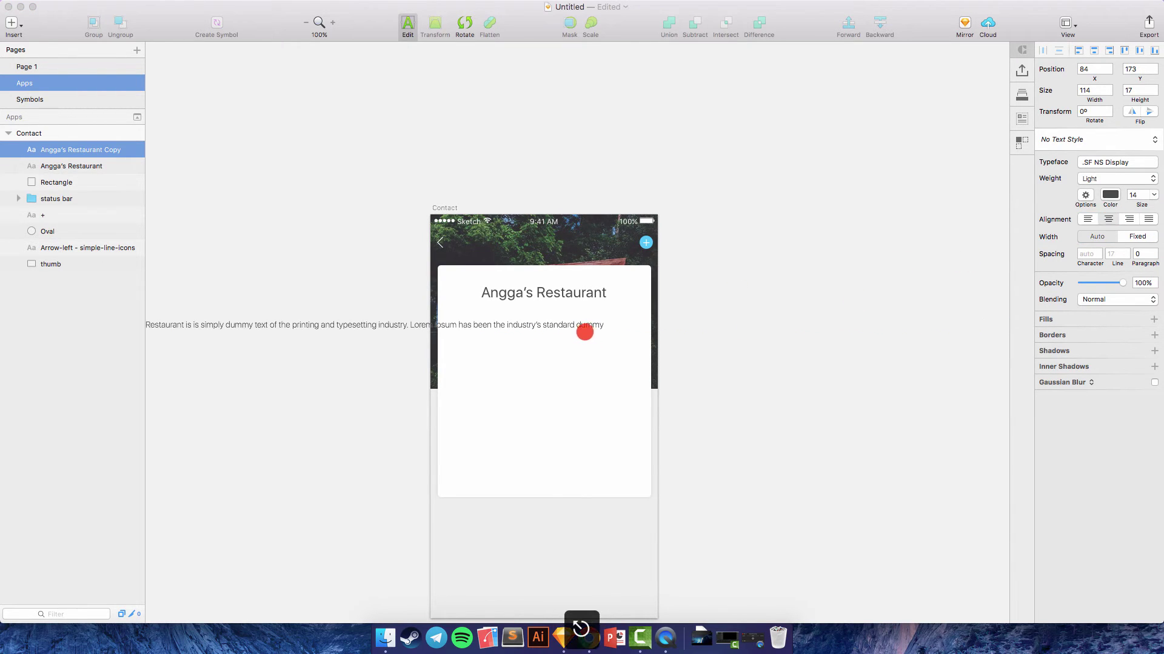
# Step: Wrap the description in a fixed 320 px wide text box at X 25 inside the white card
pyautogui.click(1087, 237)
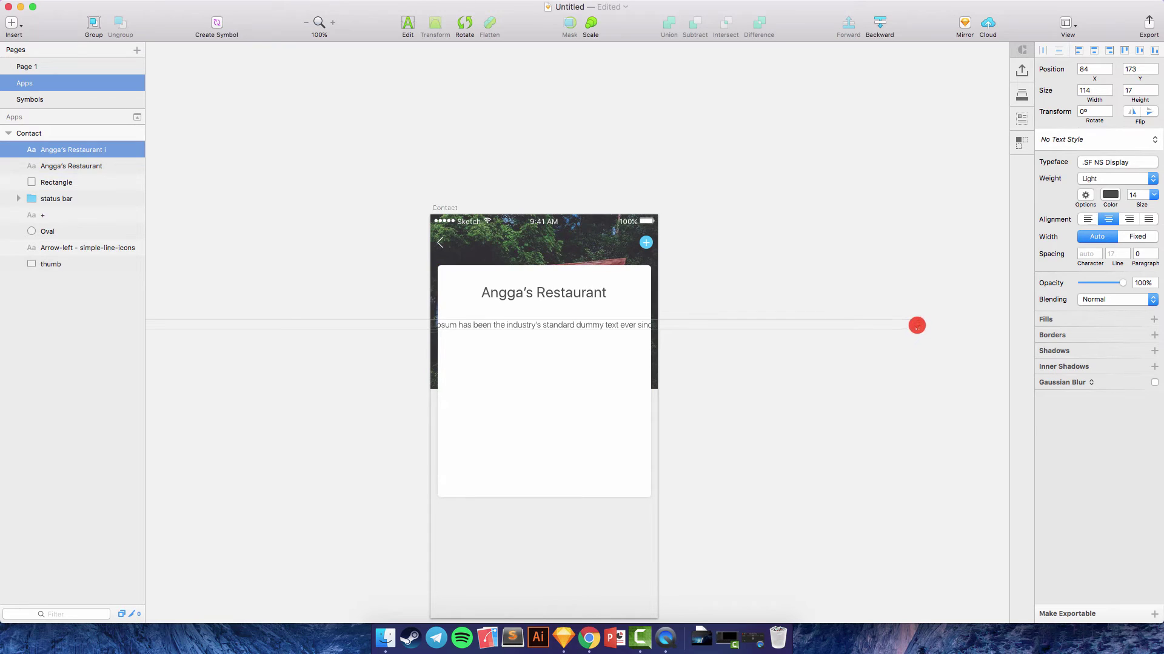
pyautogui.moveTo(917, 326); pyautogui.dragTo(641, 325)
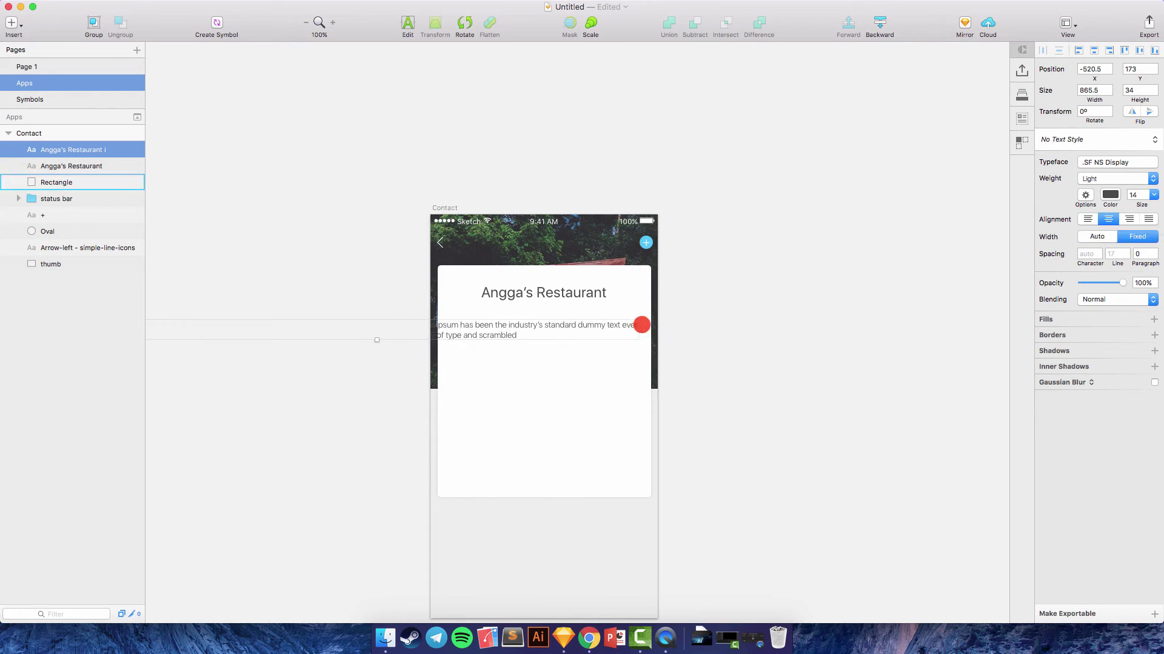
pyautogui.hscroll(-5, 667, 321)
pyautogui.moveTo(271, 329); pyautogui.dragTo(599, 330)
pyautogui.hscroll(3, 655, 322)
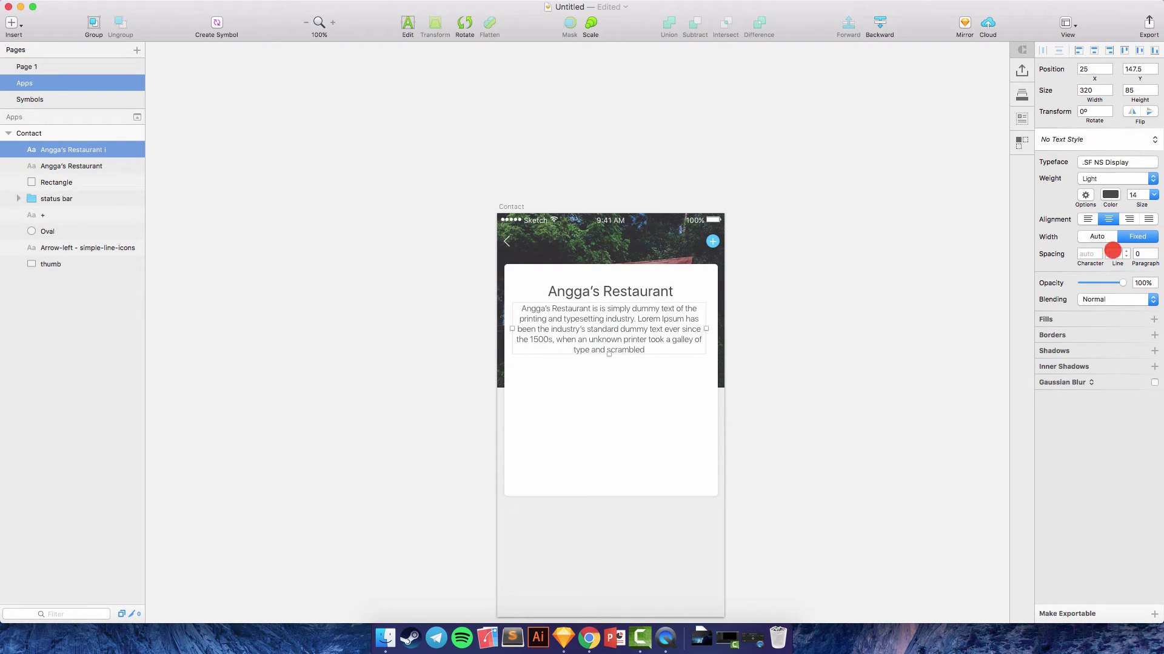
# Step: Set the description's line spacing to 24 and centre it horizontally on the artboard
pyautogui.write('24')
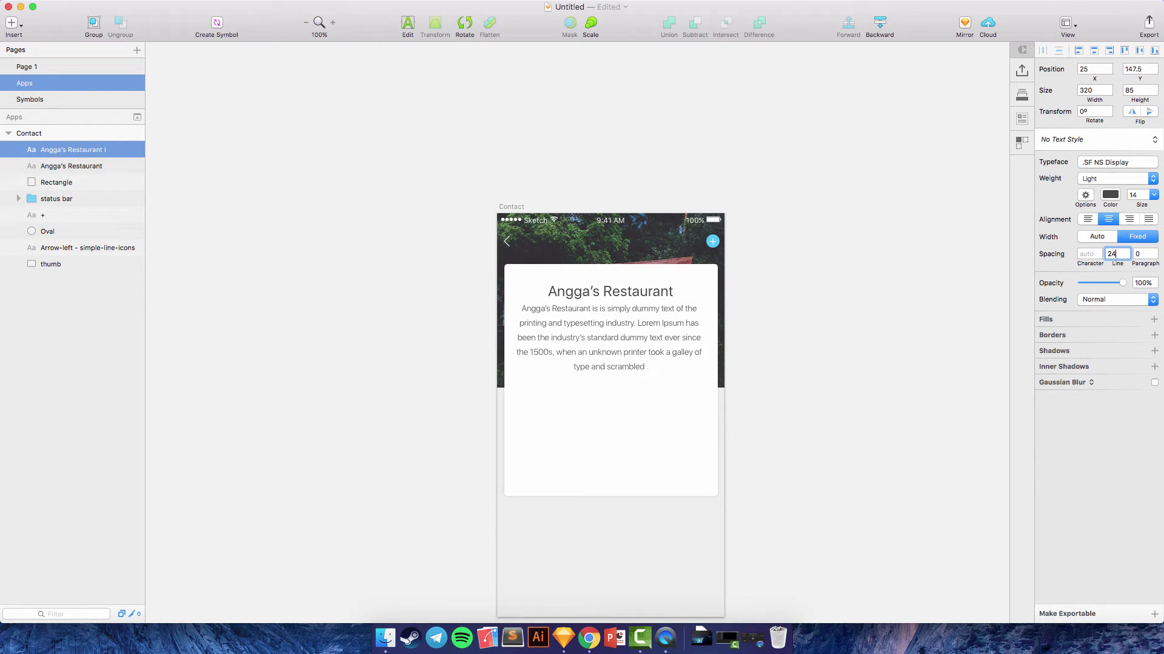
pyautogui.click(586, 301)
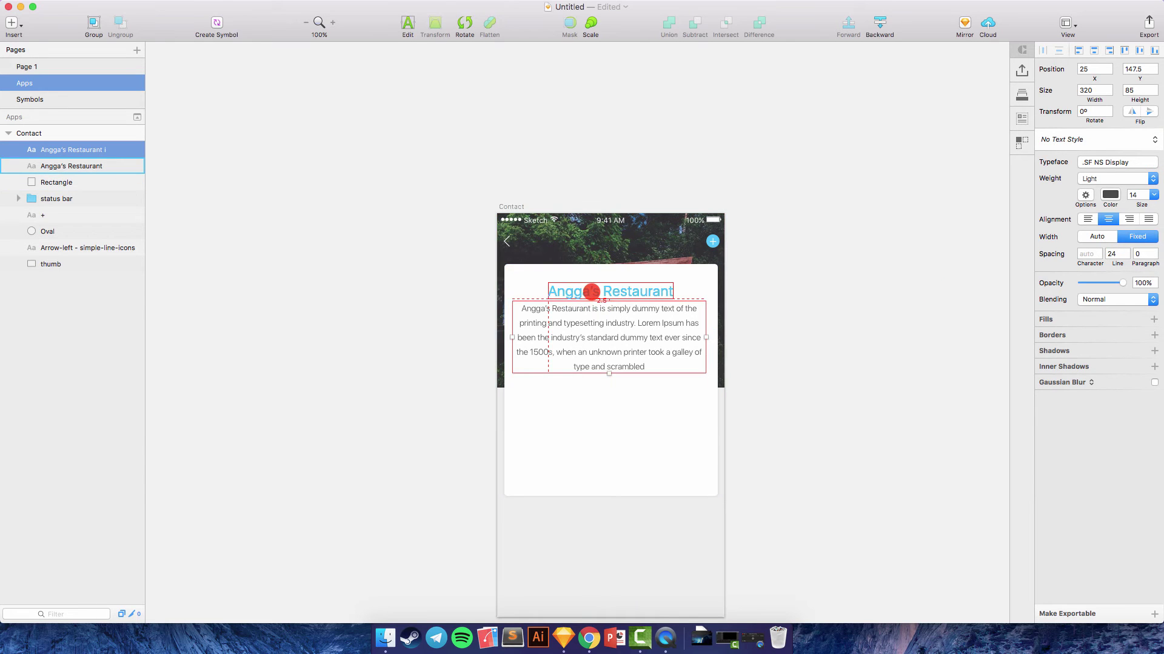
pyautogui.click(1096, 50)
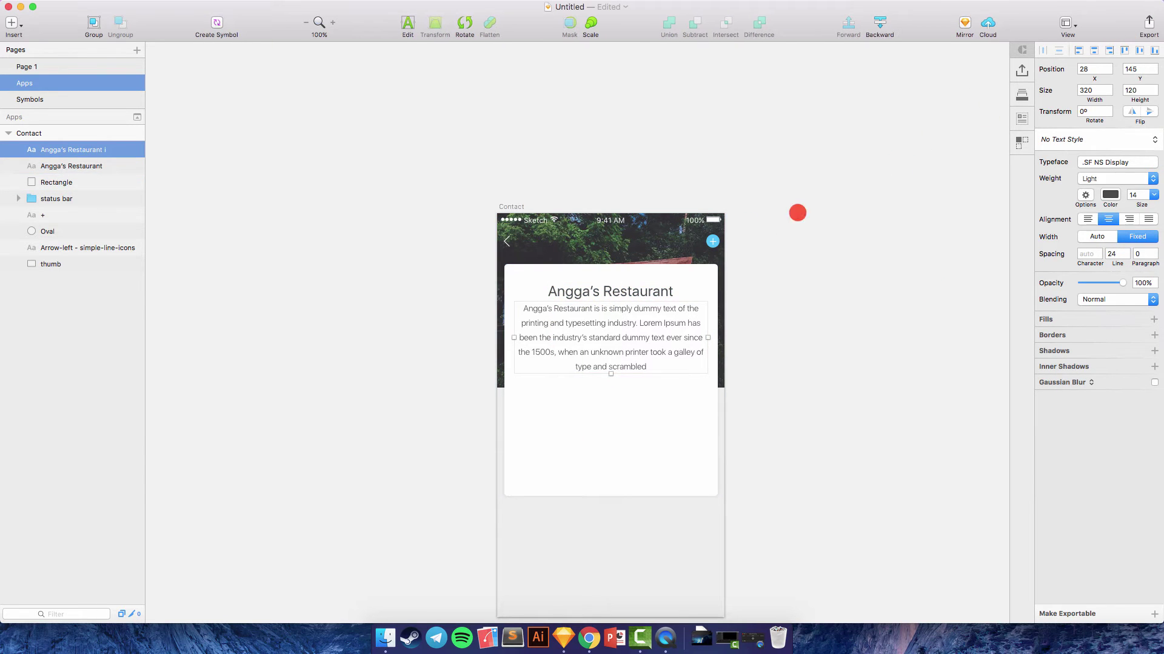
# Step: Nudge the description down a few pixels to widen the gap below the restaurant title
pyautogui.press('alt')
pyautogui.hotkey('alt', 'Down')
pyautogui.hotkey('alt', 'Down')
pyautogui.hotkey('alt', 'Down')
pyautogui.hotkey('alt', 'Down')
pyautogui.hotkey('alt', 'Down')
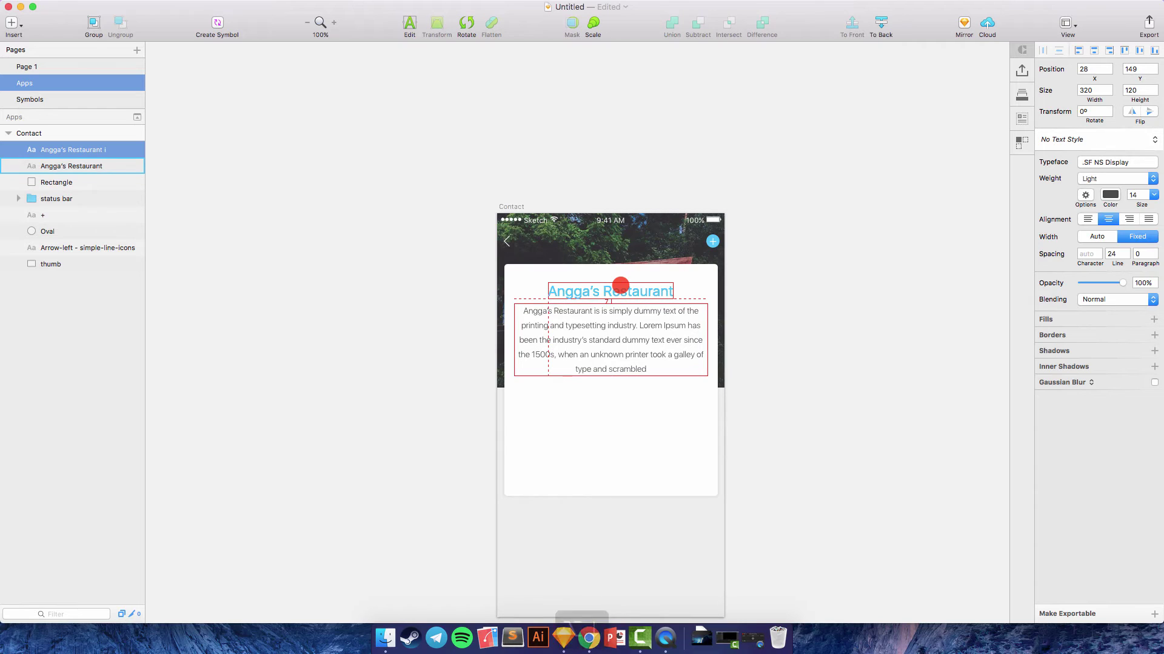
pyautogui.click(846, 207)
# Step: Move the description 30 px down to Y 182 to leave room below the restaurant title
pyautogui.scroll(-5, 844, 203)
pyautogui.hscroll(3, 845, 203)
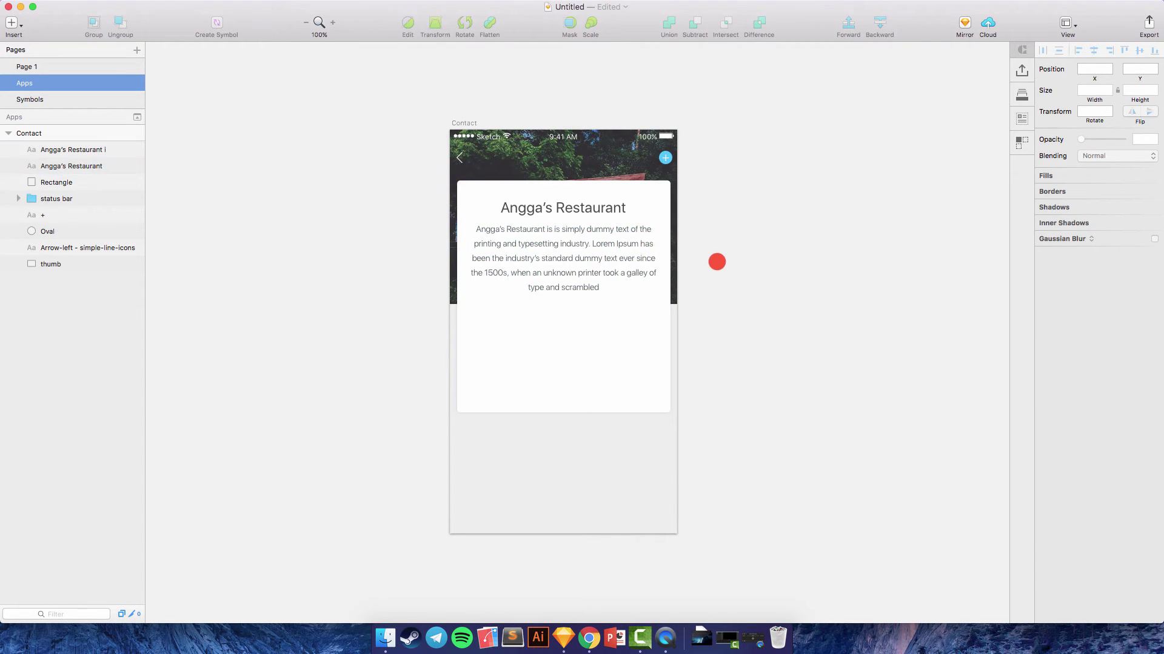
pyautogui.hscroll(1, 715, 262)
pyautogui.hscroll(4, 716, 264)
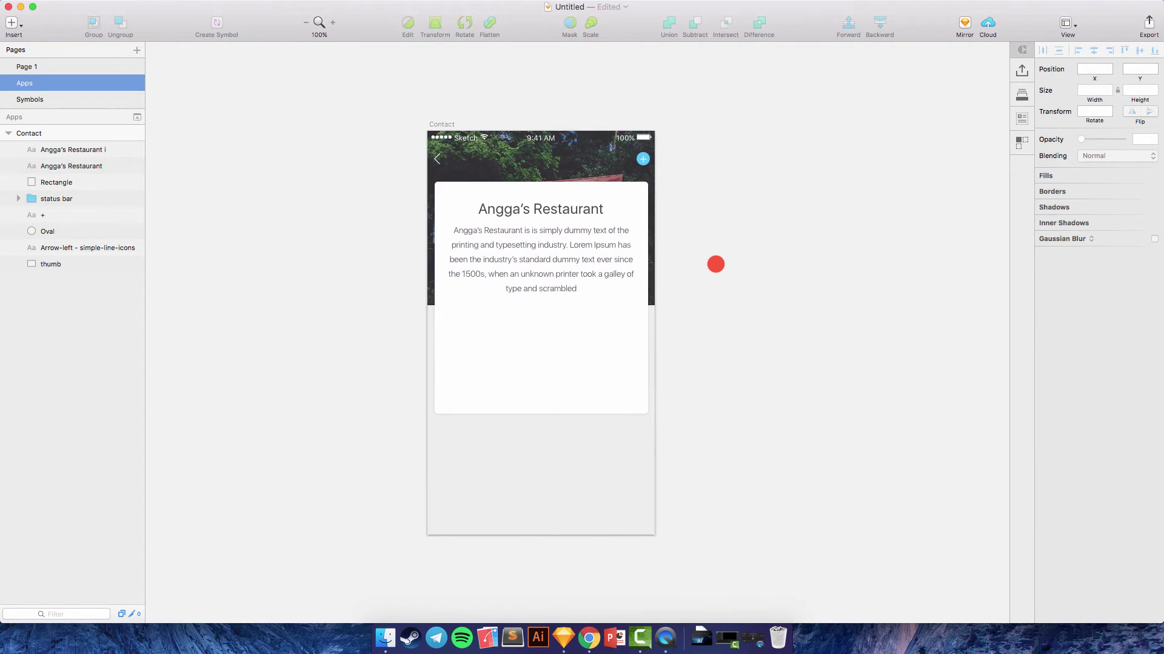
pyautogui.scroll(2, 716, 264)
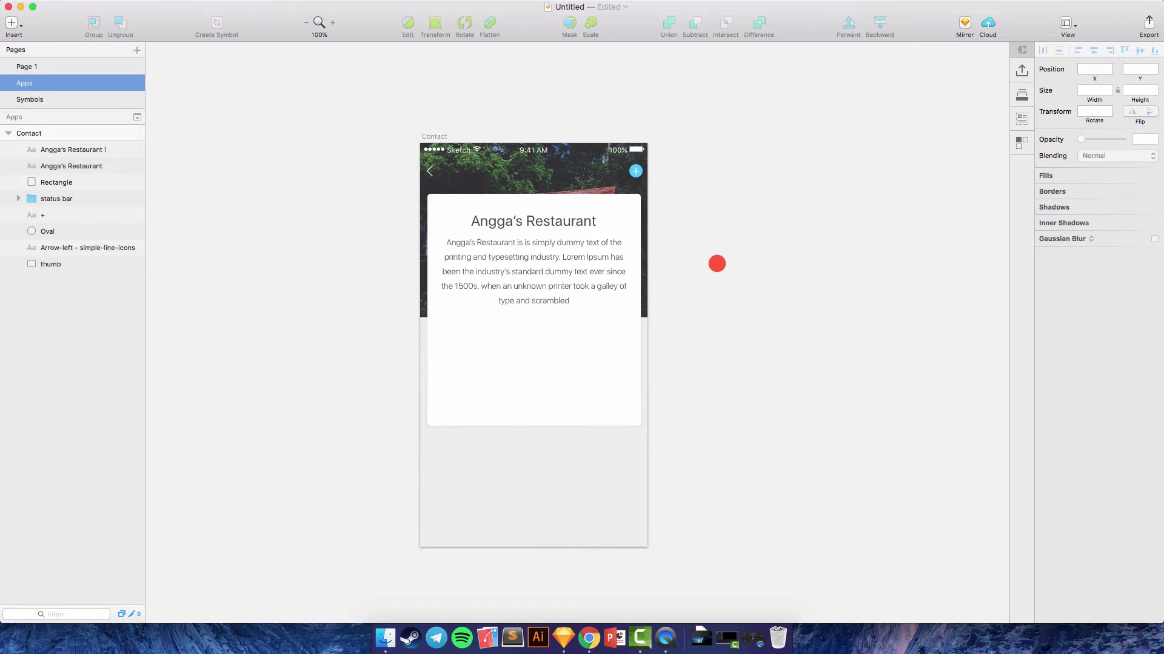
pyautogui.scroll(2, 716, 263)
pyautogui.click(531, 279)
pyautogui.hotkey('shift', 'Down')
pyautogui.hotkey('shift', 'Down')
pyautogui.hotkey('shift', 'Down')
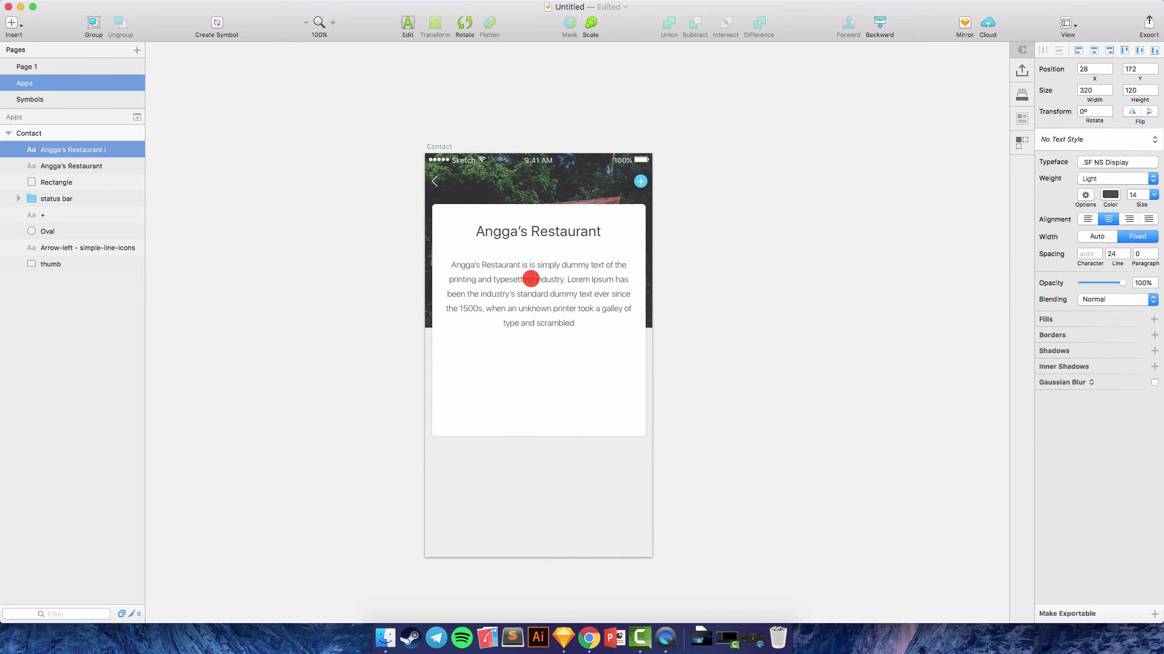
# Step: Duplicate the description and replace the copy's text with three spaced dots
pyautogui.press('super+equal')
pyautogui.scroll(3, 531, 279)
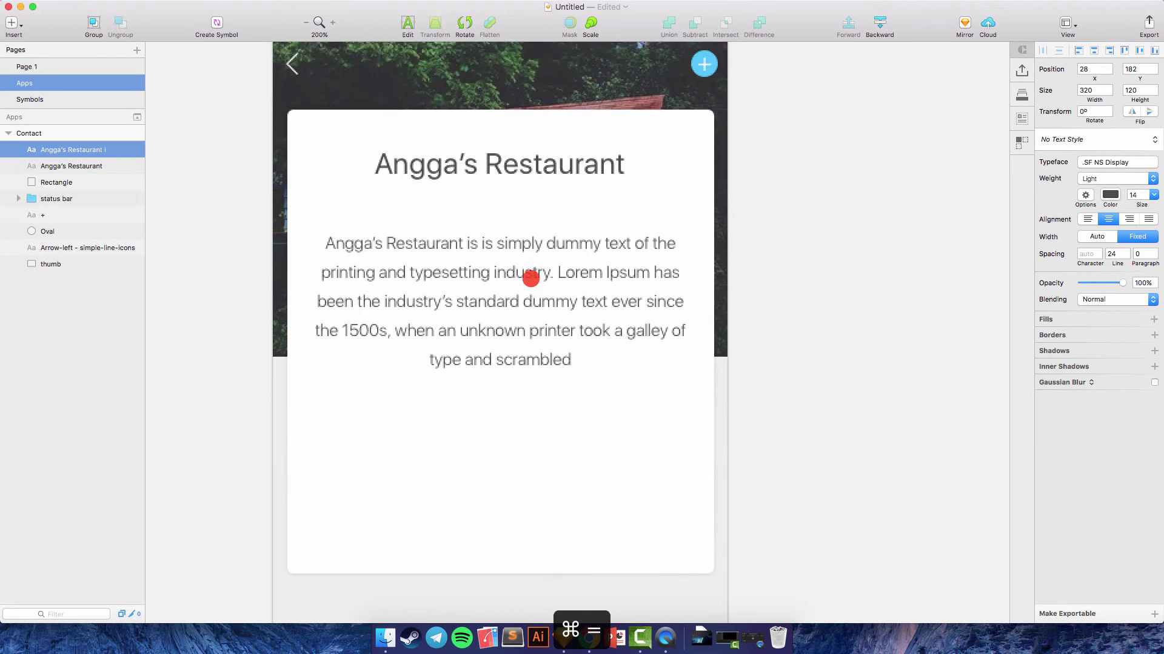
pyautogui.rightClick(527, 247)
pyautogui.click(559, 325)
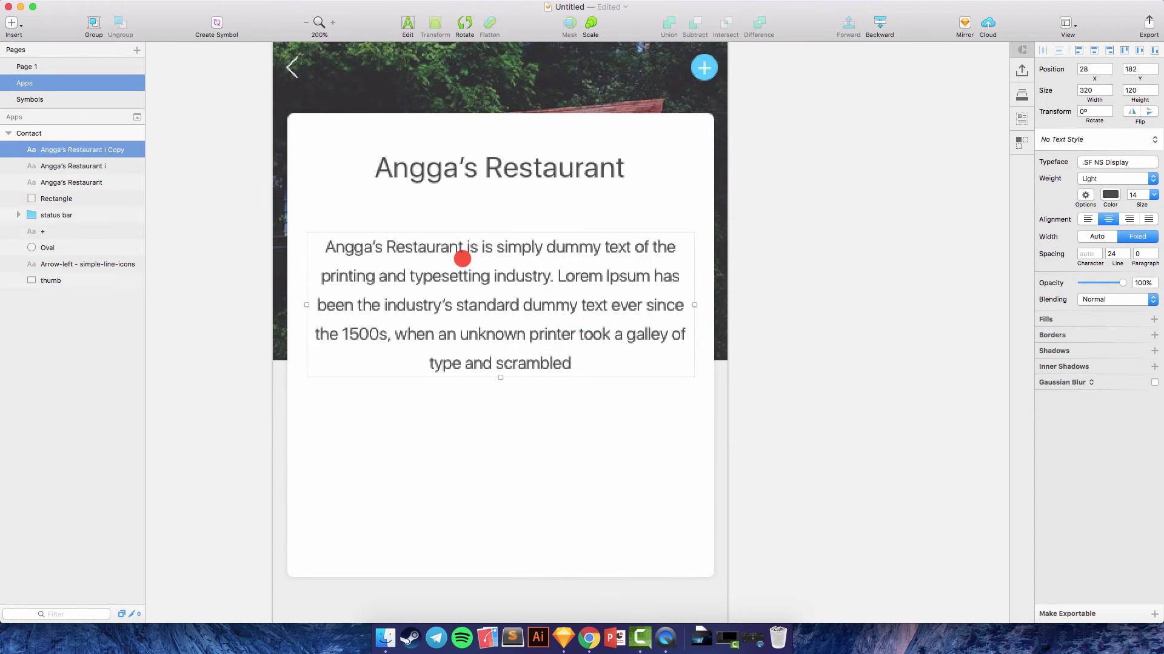
pyautogui.click(404, 23)
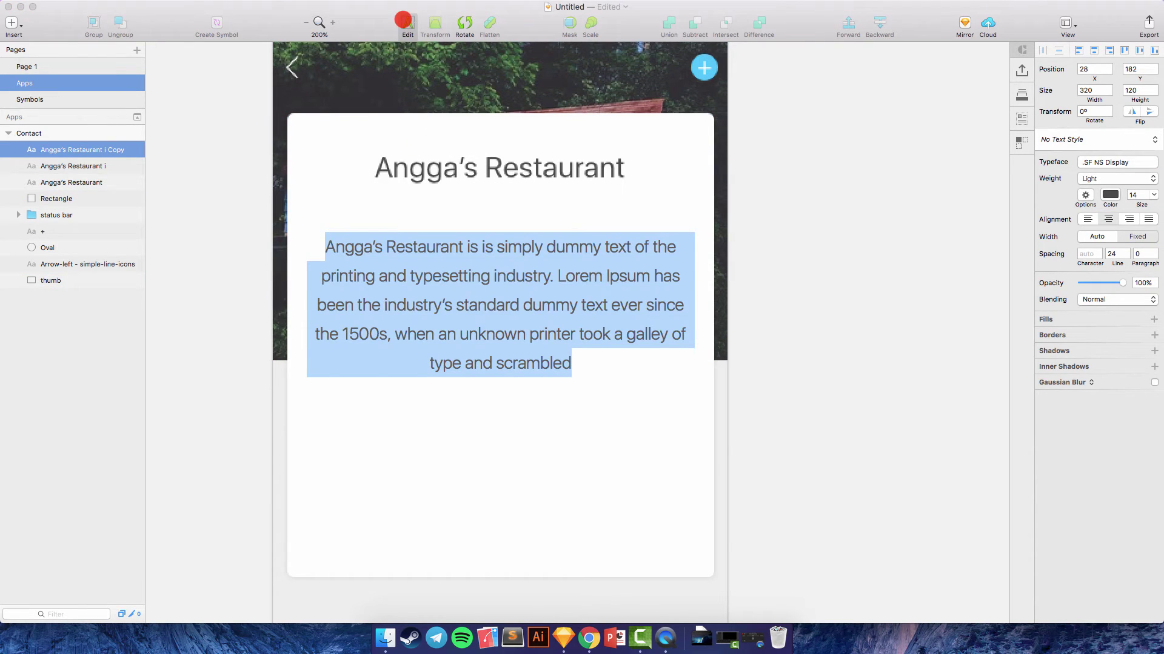
pyautogui.click(502, 246)
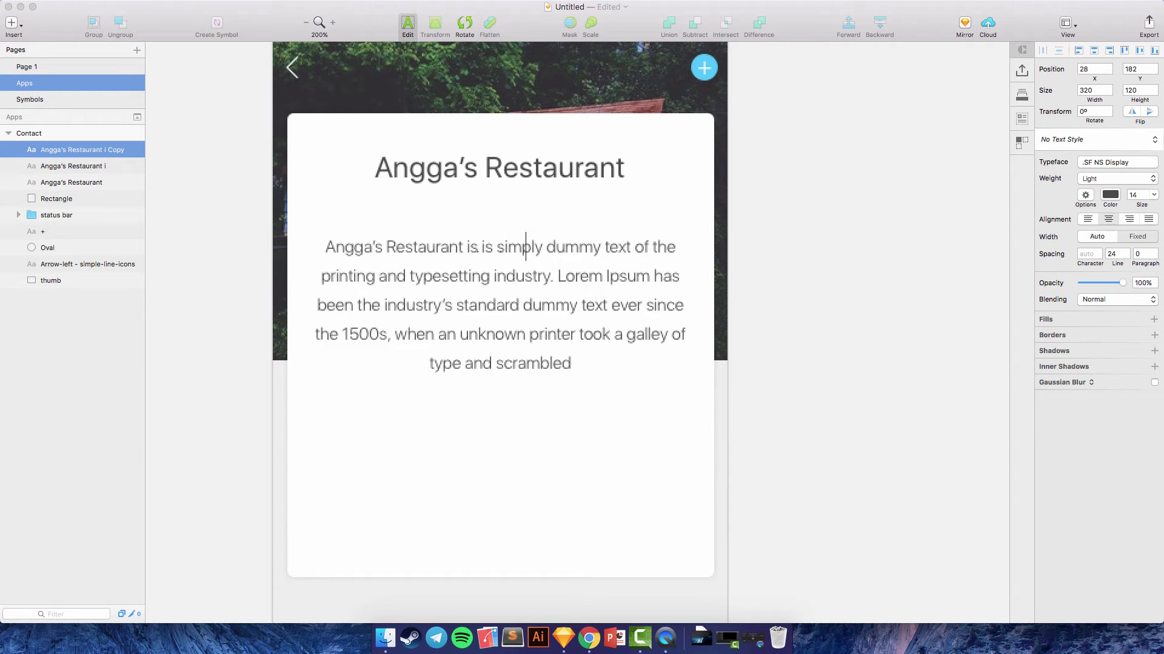
pyautogui.press('Escape')
# Step: Move the three-dot separator up to Y 147, between the restaurant title and the description
pyautogui.hotkey('shift', 'Up')
pyautogui.hotkey('shift', 'Up')
pyautogui.hotkey('shift', 'Up')
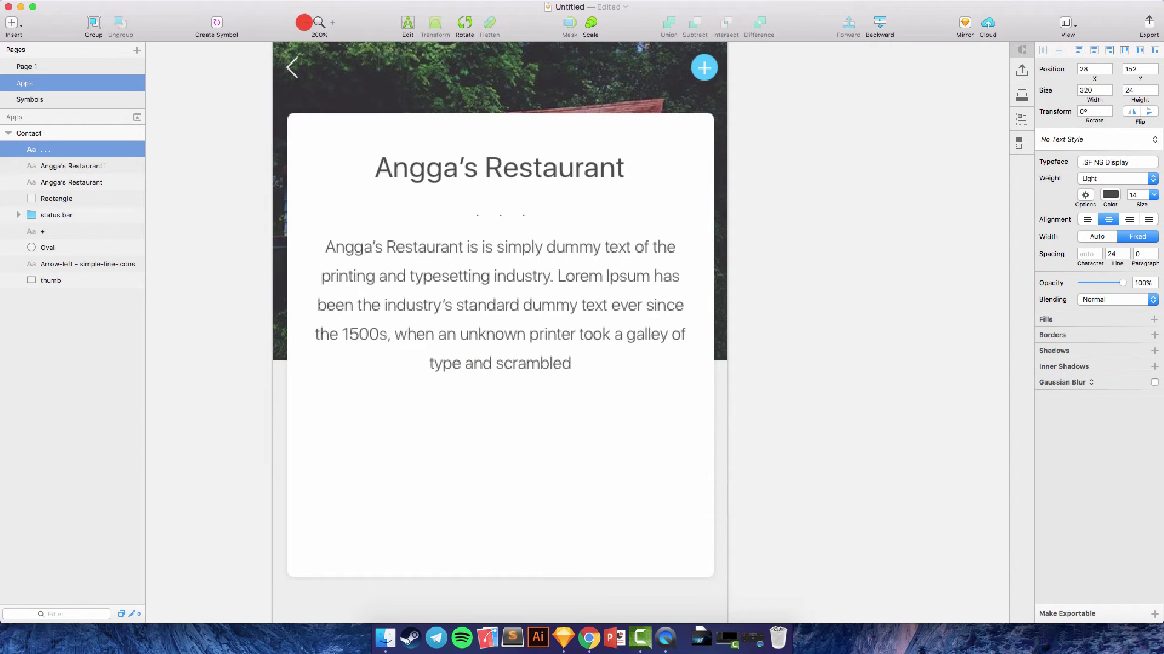
pyautogui.click(304, 23)
pyautogui.hotkey('alt', 'Up')
pyautogui.hotkey('alt', 'Up')
pyautogui.hotkey('alt', 'Up')
pyautogui.hotkey('alt', 'Up')
pyautogui.hotkey('alt', 'Up')
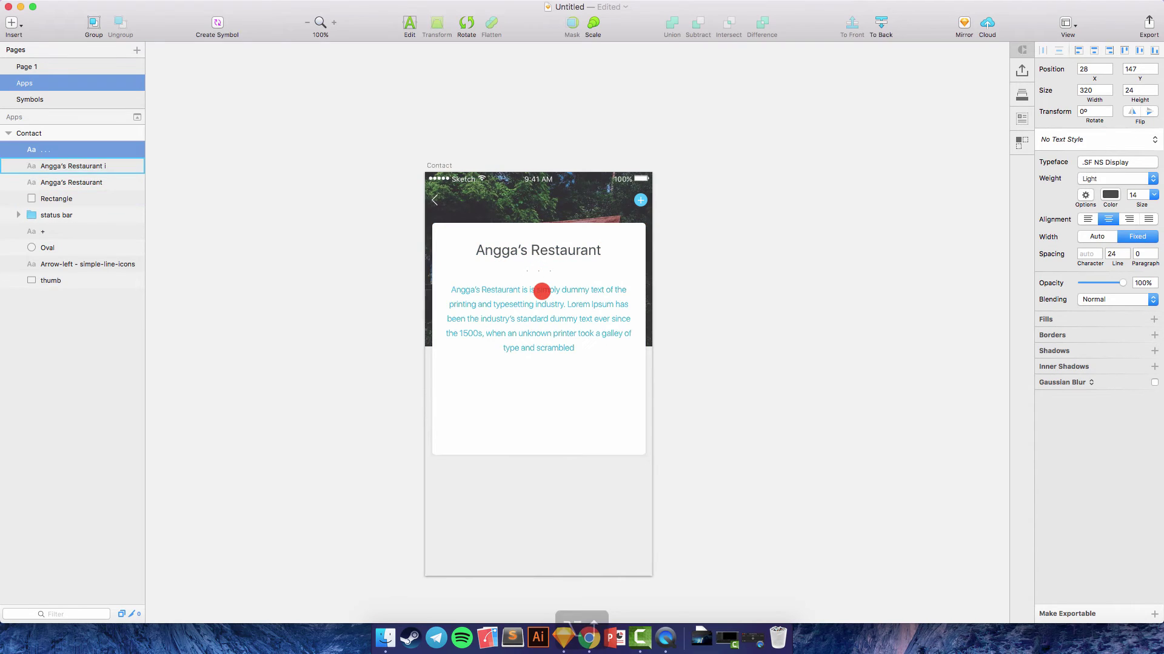
# Step: Nudge the description up to Y 176, closer to the three-dot separator
pyautogui.click(540, 288)
pyautogui.hotkey('alt', 'Up')
pyautogui.hotkey('alt', 'Up')
pyautogui.hotkey('alt', 'Up')
pyautogui.hotkey('alt', 'Up')
pyautogui.hotkey('alt', 'Up')
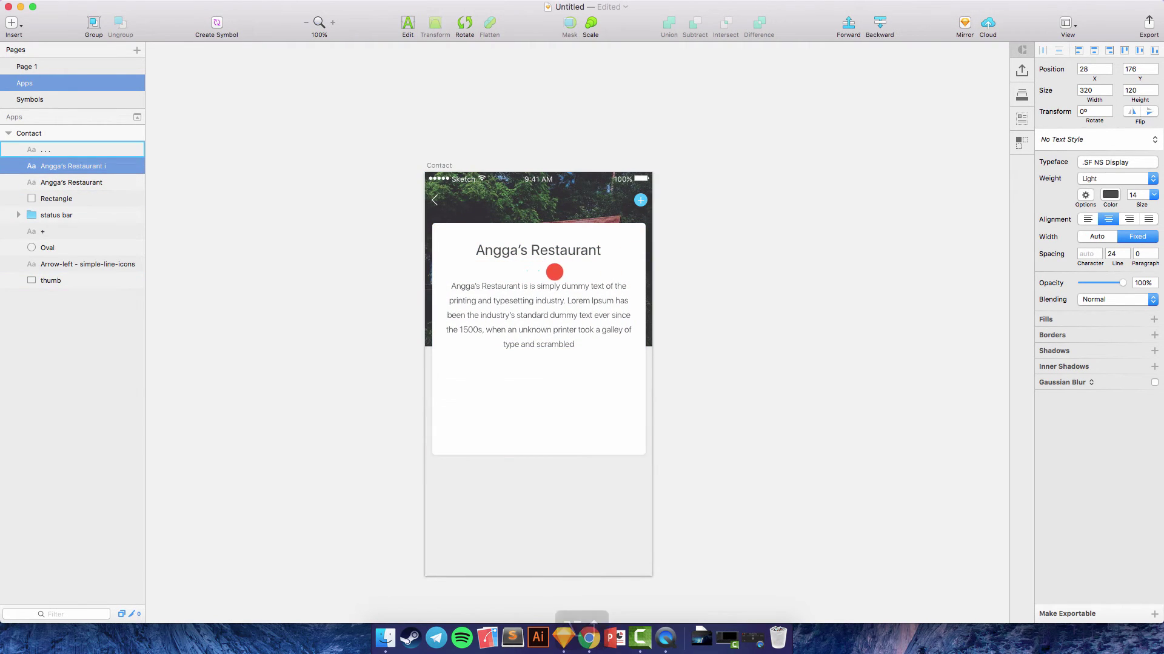
# Step: Set the three-dot separator to Bold weight and size 16, place it at Y 147, and check its spacing from the description
pyautogui.click(554, 271)
pyautogui.click(1138, 179)
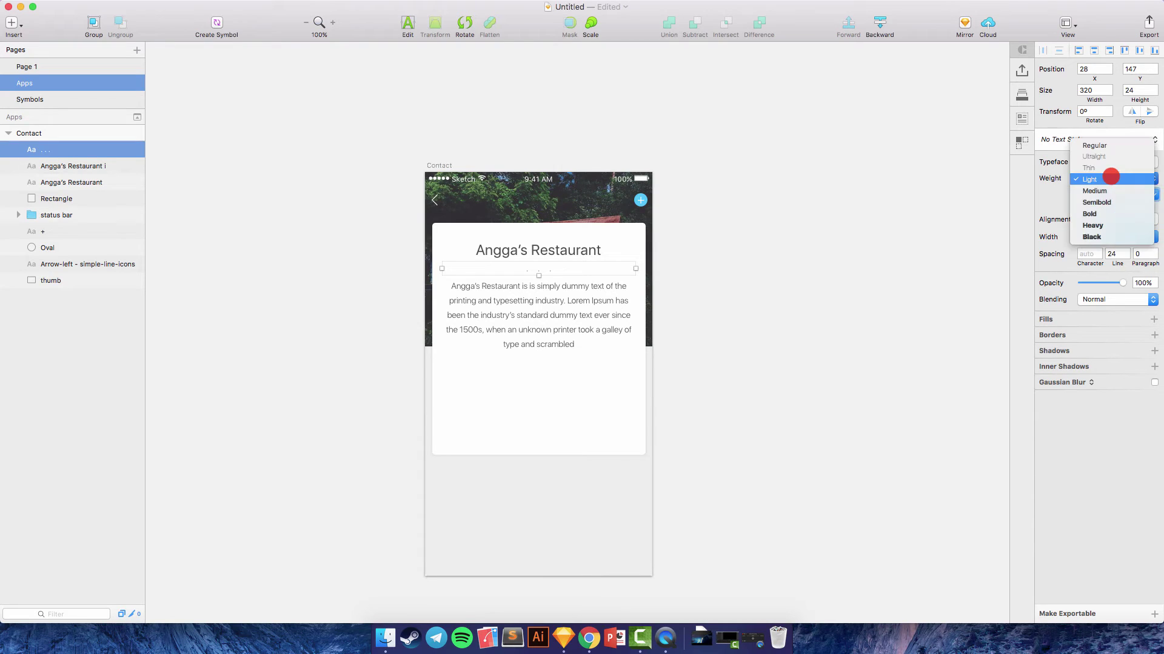
pyautogui.click(1103, 191)
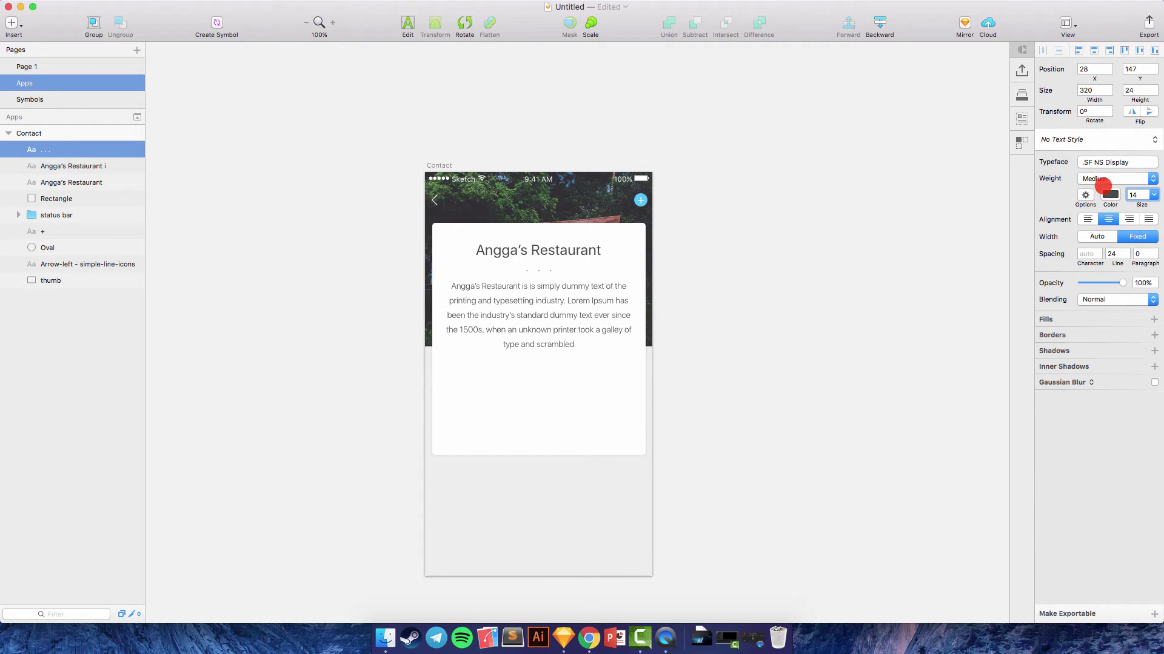
pyautogui.click(1102, 185)
pyautogui.click(1089, 200)
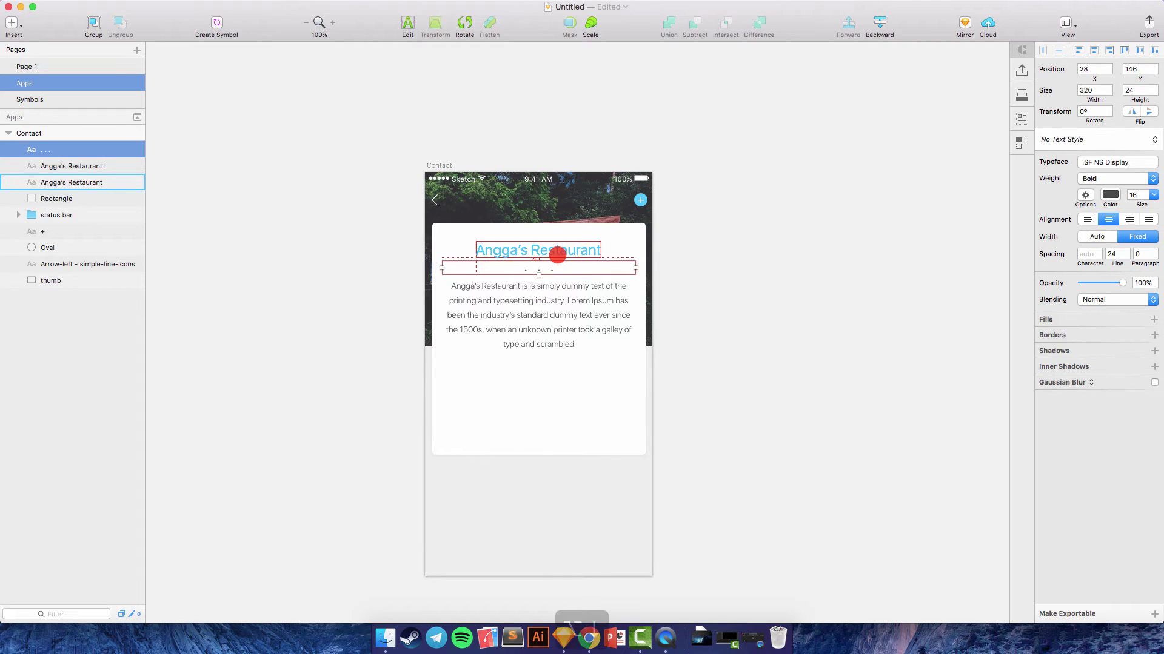
pyautogui.hotkey('alt', 'Down')
pyautogui.click(562, 300)
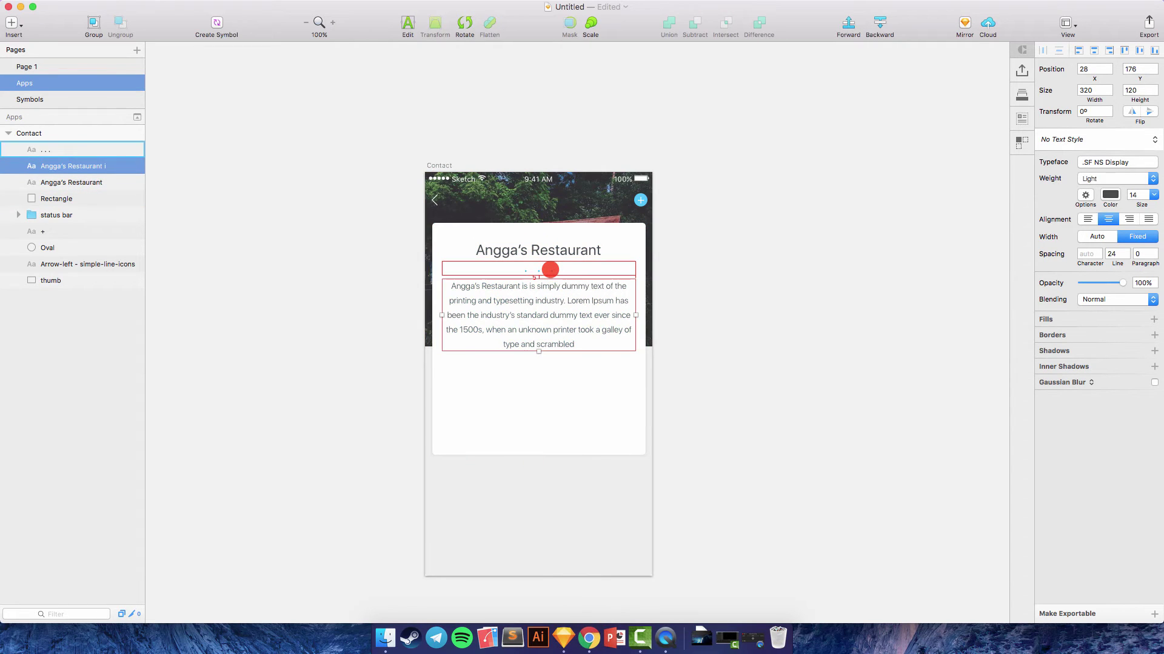
pyautogui.click(791, 224)
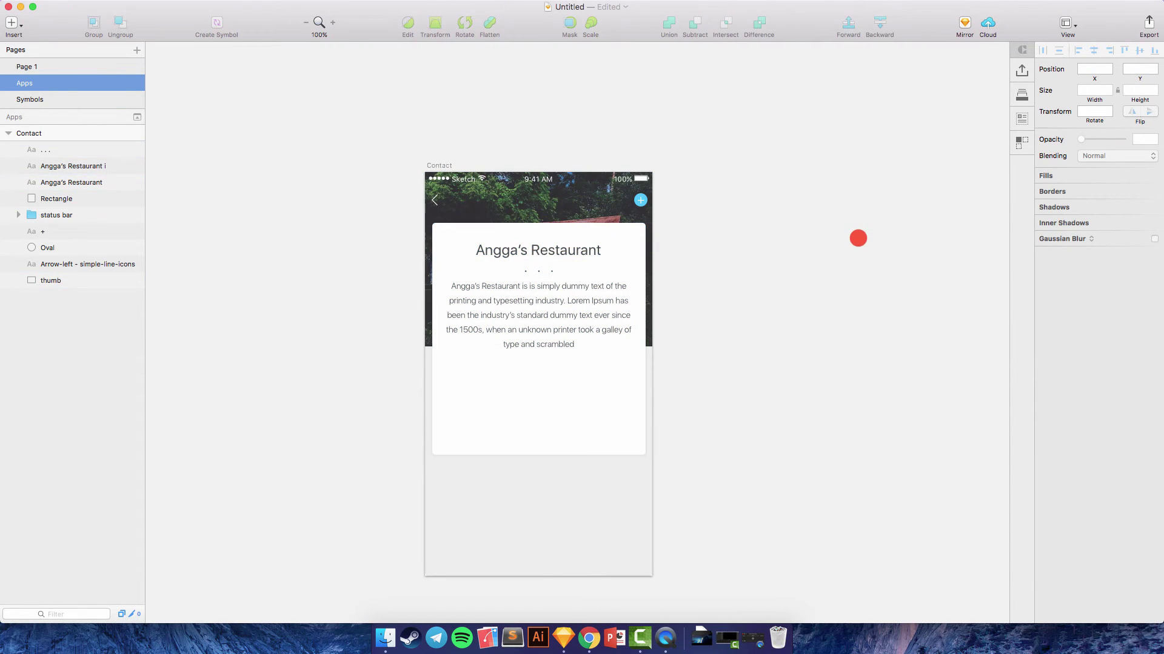
# Step: Add a period after "scrambled" at the end of the description
pyautogui.hscroll(2, 857, 238)
pyautogui.scroll(-1, 856, 239)
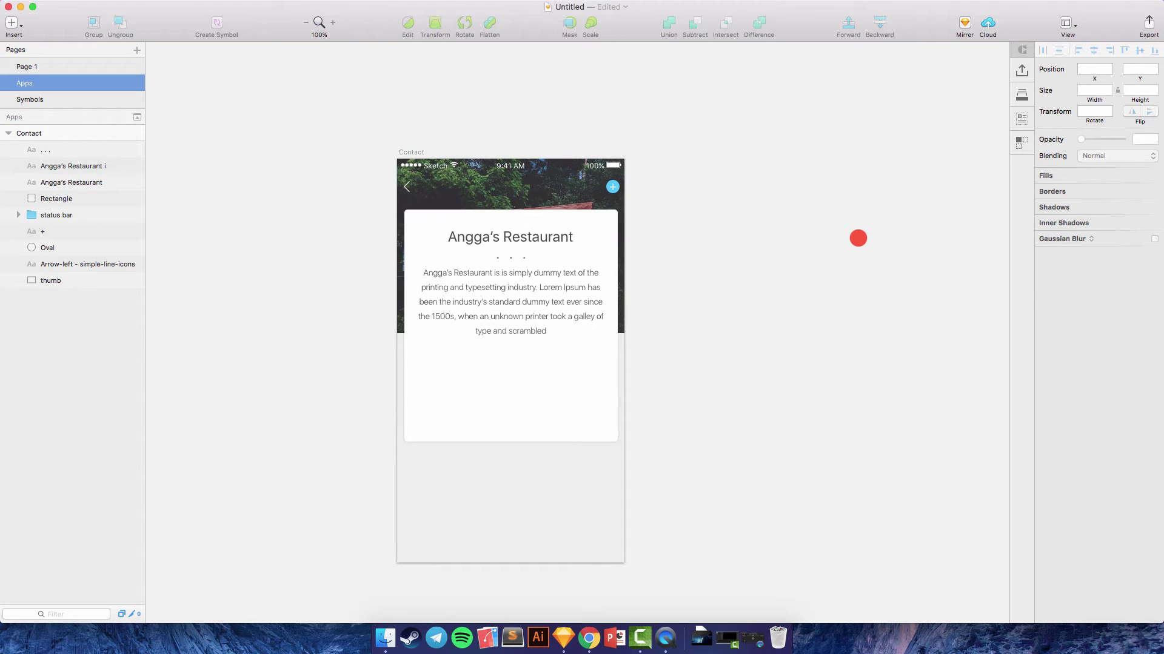
pyautogui.click(540, 330)
pyautogui.doubleClick(540, 329)
pyautogui.press('Right')
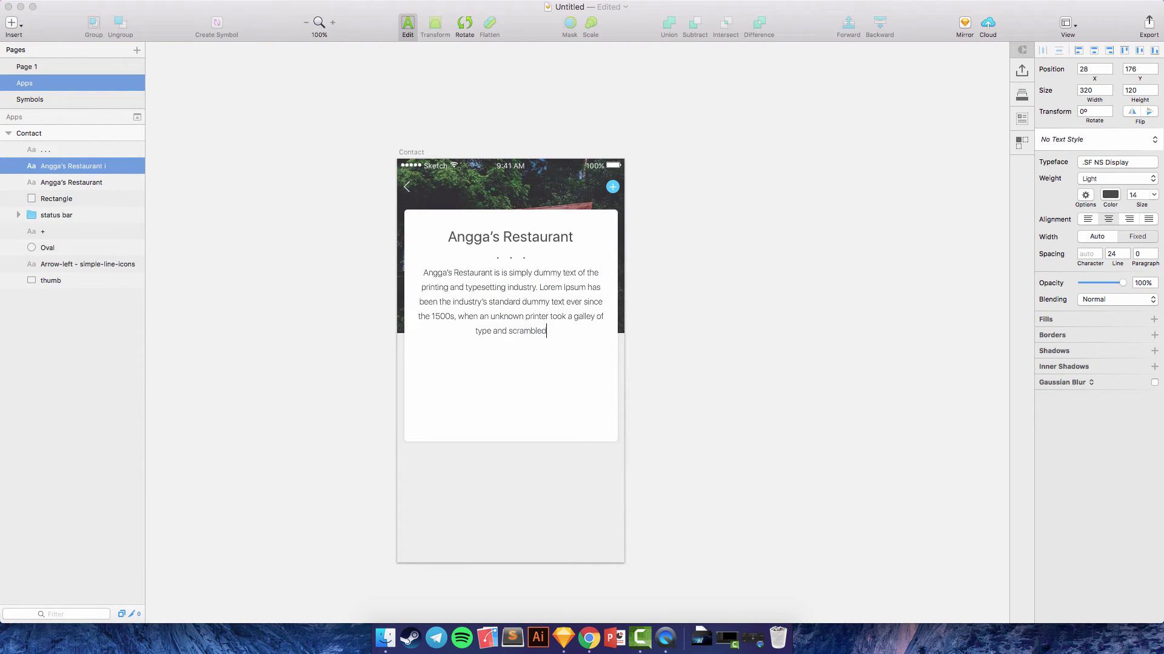
pyautogui.write('.')
pyautogui.press('Escape')
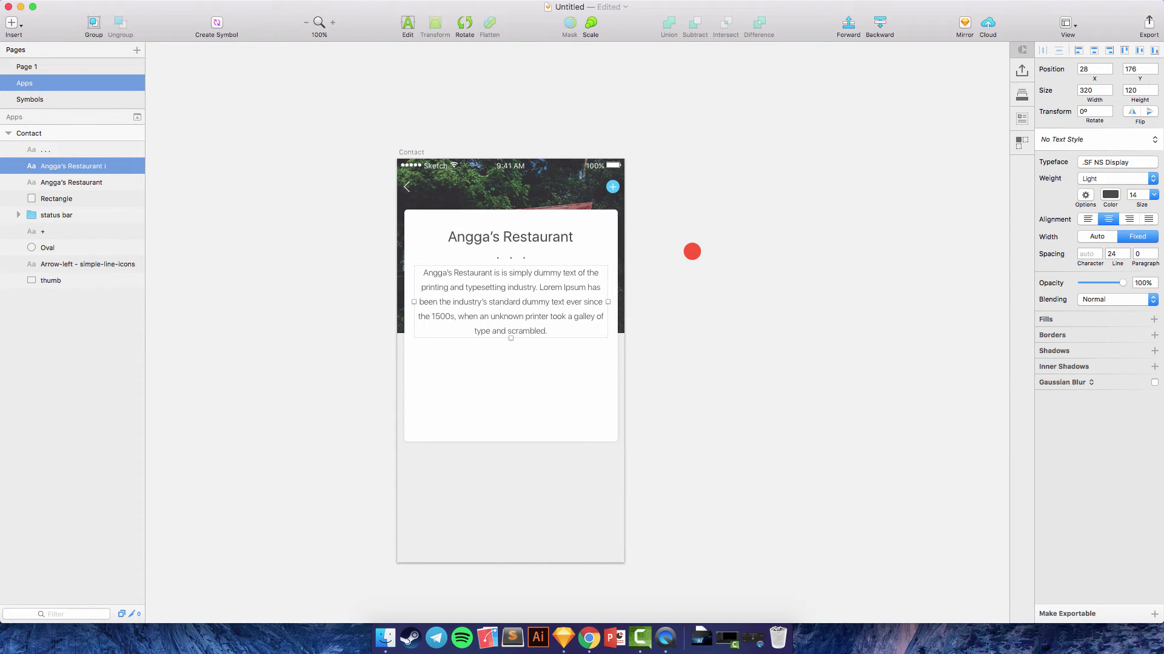
# Step: Duplicate the three-dot separator located between the restaurant title and the description
pyautogui.scroll(-5, 696, 268)
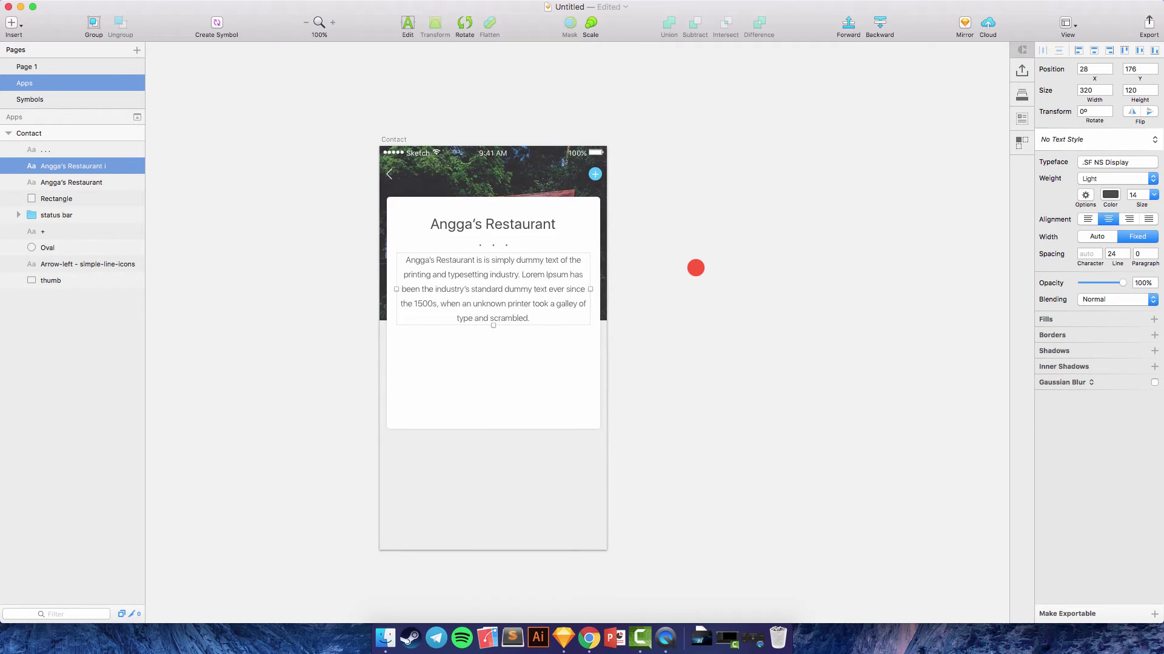
pyautogui.scroll(-2, 695, 268)
pyautogui.click(513, 206)
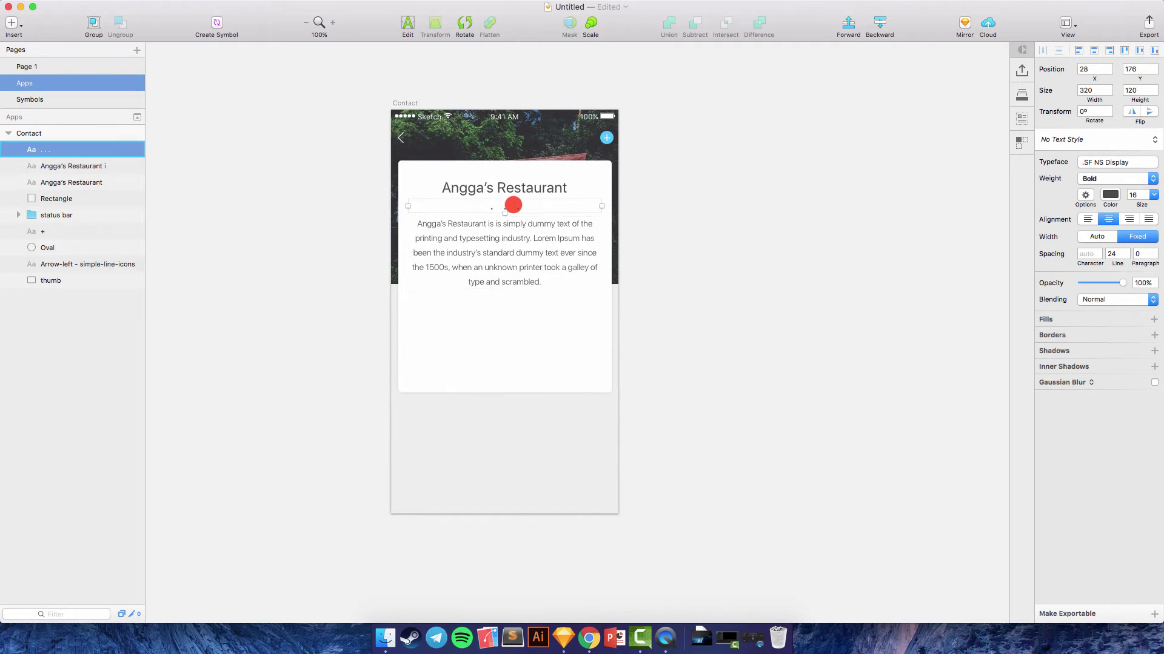
pyautogui.rightClick(518, 208)
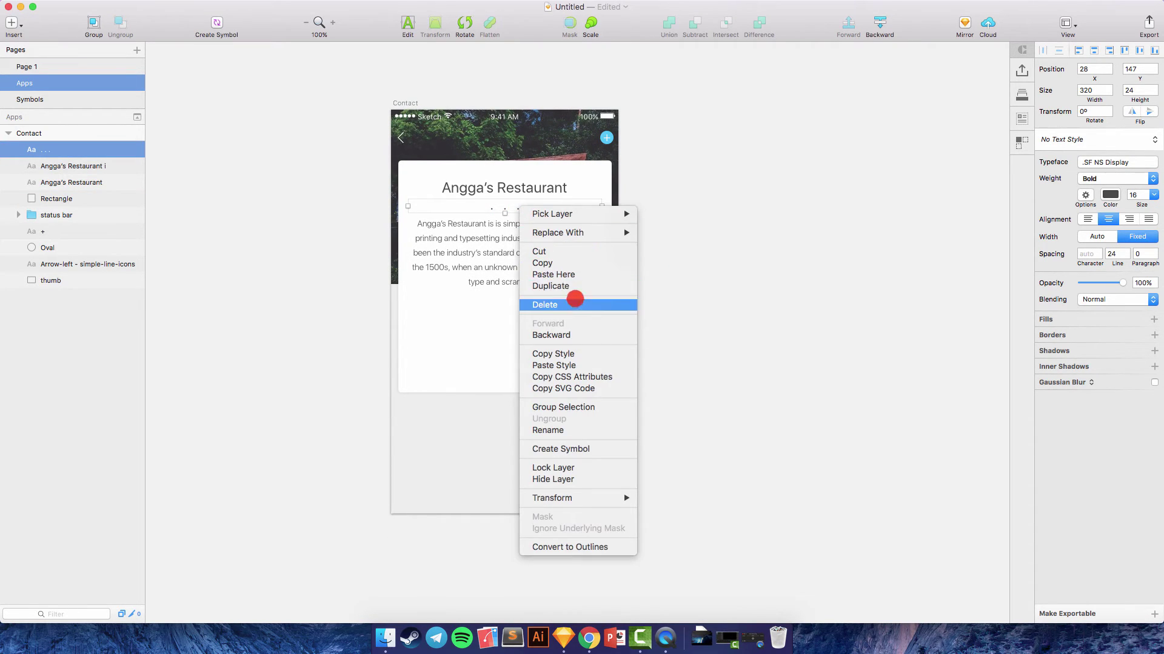
pyautogui.click(577, 283)
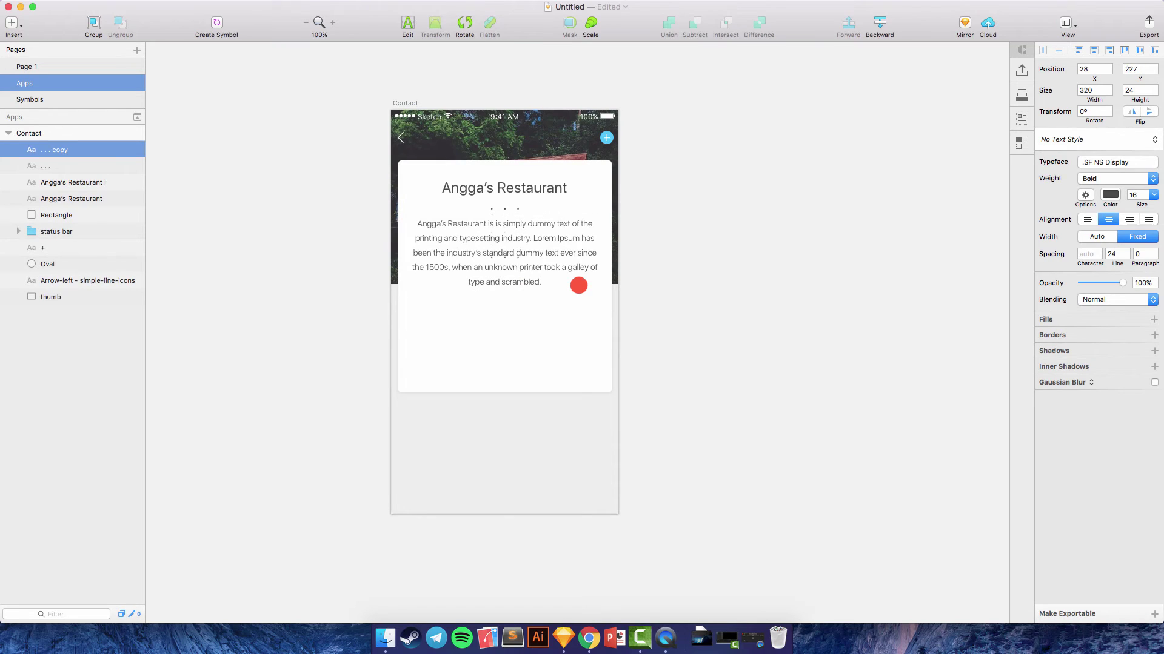
# Step: Move the duplicated three-dot separator below the description to Y 301
pyautogui.moveTo(579, 285); pyautogui.dragTo(536, 279)
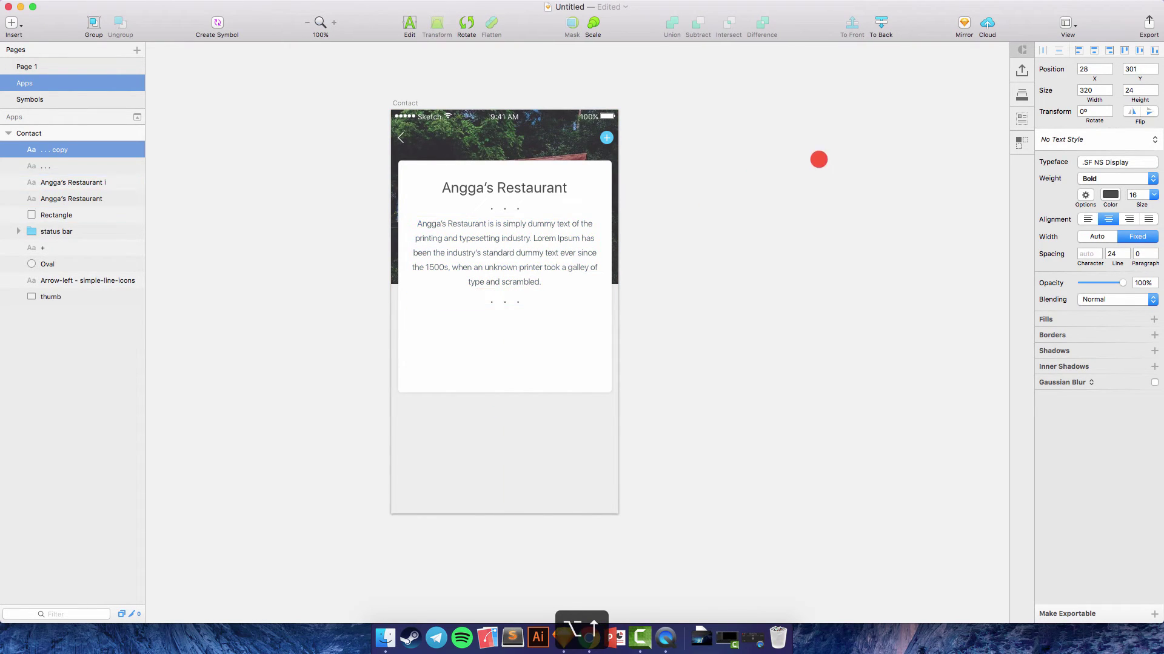
pyautogui.scroll(-2, 790, 185)
pyautogui.scroll(-1, 790, 184)
# Step: Duplicate the description text and place the copy below the lower three-dot separator at Y 346
pyautogui.click(491, 219)
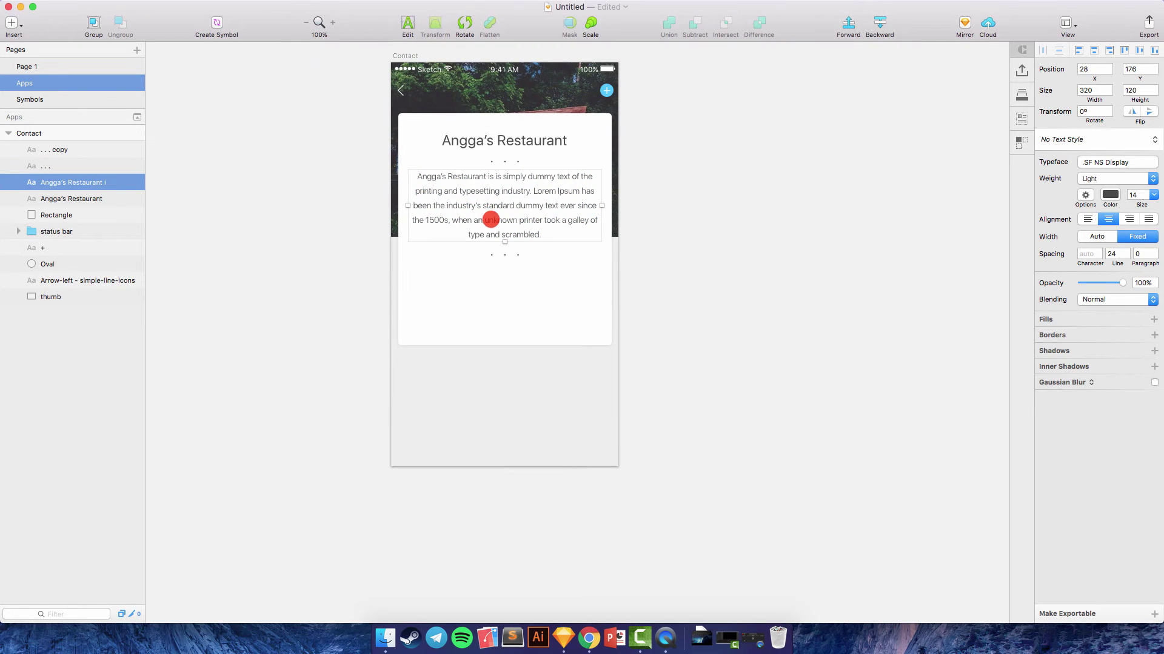
pyautogui.rightClick(498, 219)
pyautogui.click(535, 297)
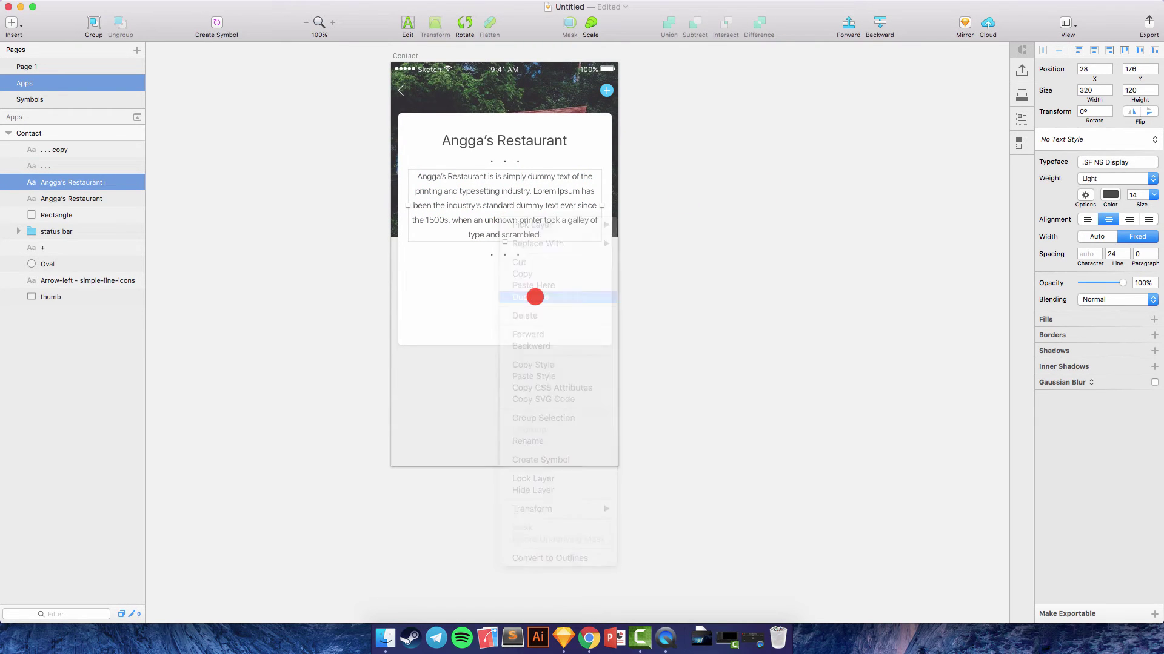
pyautogui.hotkey('shift', 'Down')
pyautogui.hotkey('shift', 'Down')
pyautogui.hotkey('shift', 'Down')
pyautogui.hotkey('shift', 'Down')
pyautogui.hotkey('shift', 'Down')
pyautogui.hotkey('shift', 'Down')
pyautogui.hotkey('shift', 'Down')
pyautogui.hotkey('shift', 'Down')
pyautogui.hotkey('shift', 'Down')
pyautogui.hotkey('shift', 'Down')
pyautogui.hotkey('shift', 'Down')
pyautogui.hotkey('shift', 'Down')
pyautogui.hotkey('shift', 'Down')
pyautogui.hotkey('shift', 'Down')
pyautogui.hotkey('shift', 'Down')
pyautogui.hotkey('shift', 'Down')
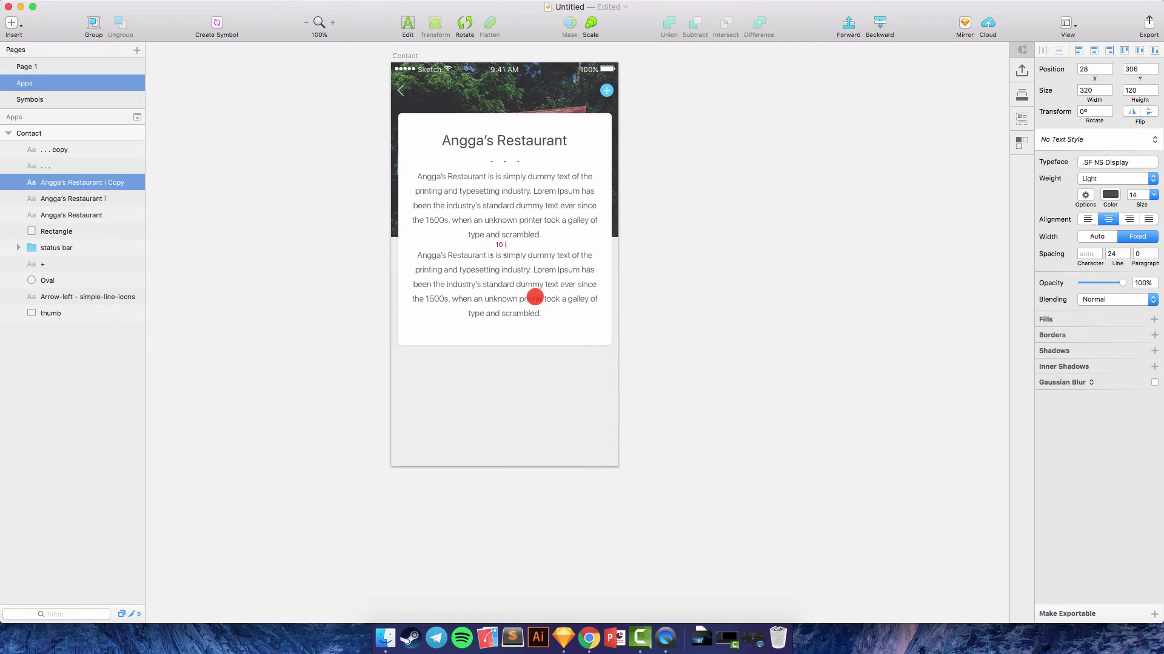
# Step: Replace the copied description's text with "Open Now"
pyautogui.click(404, 25)
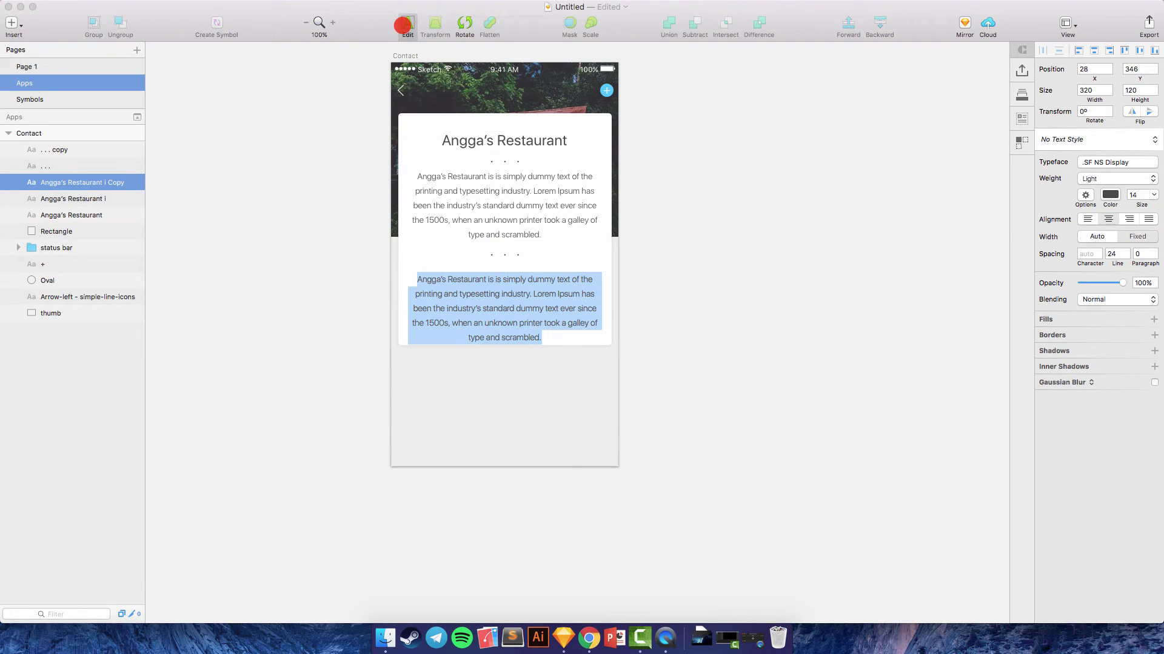
pyautogui.write('ow')
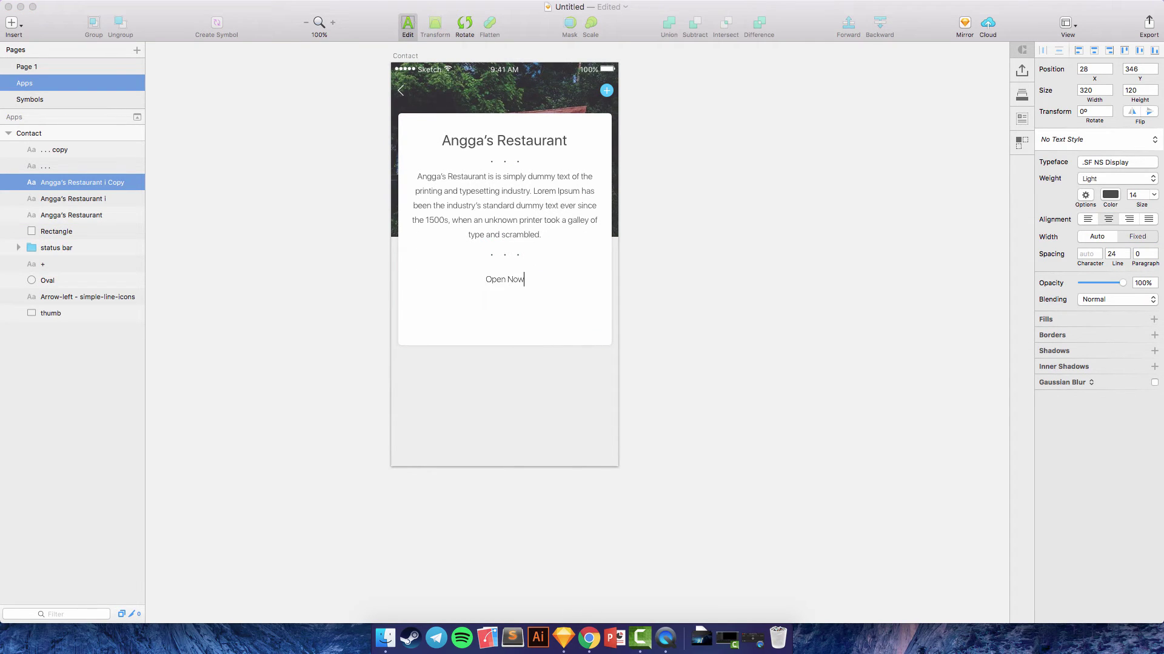
pyautogui.click(405, 24)
pyautogui.click(1100, 177)
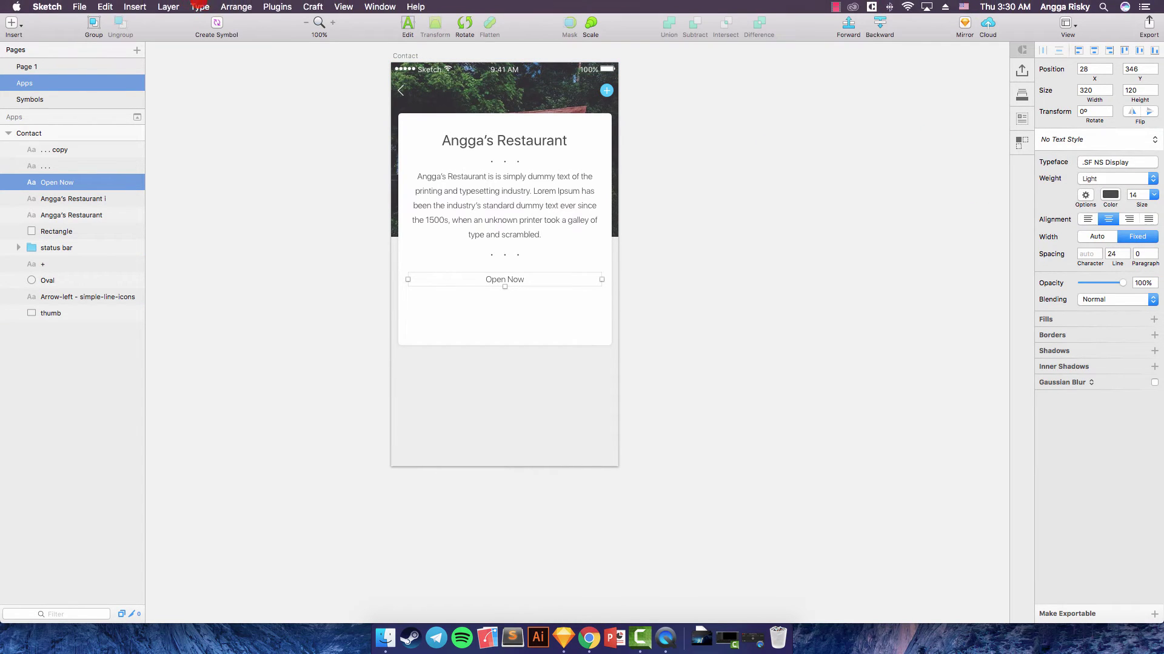
pyautogui.click(202, 7)
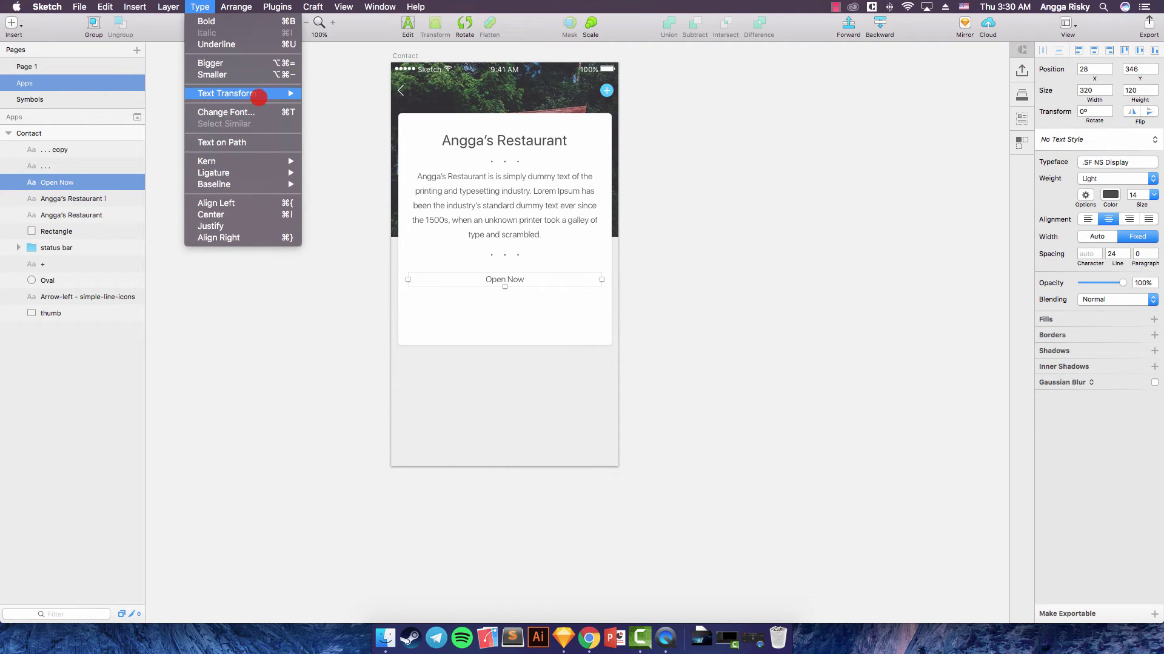
pyautogui.moveTo(260, 96)
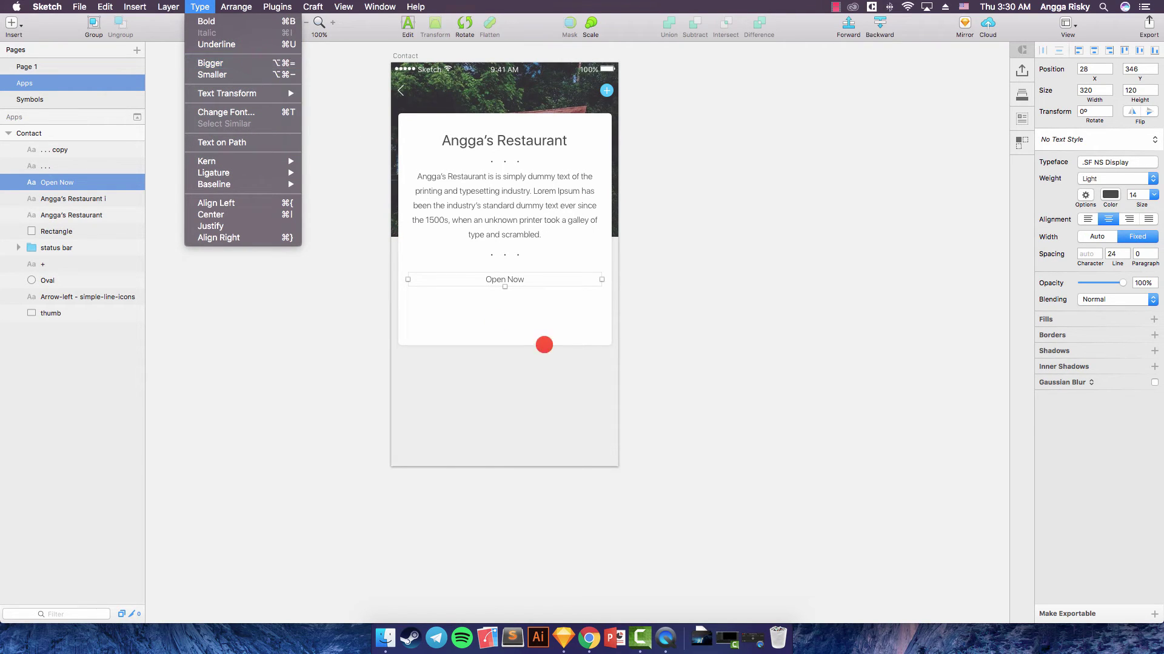
pyautogui.doubleClick(514, 277)
pyautogui.press('super+a')
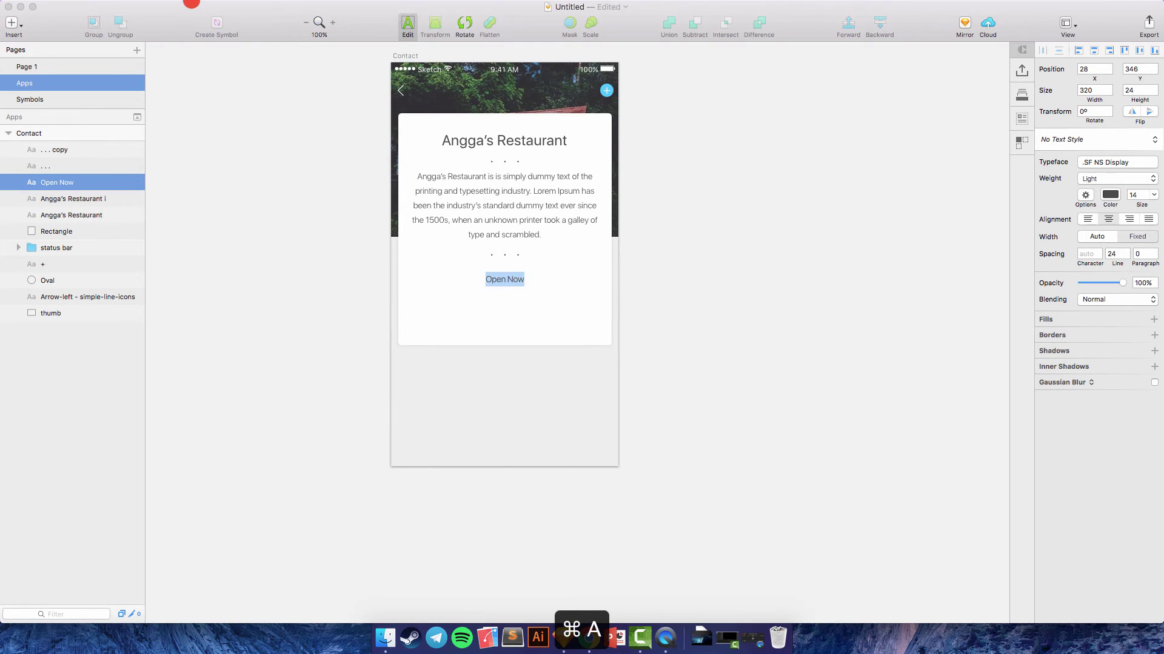
pyautogui.click(175, 7)
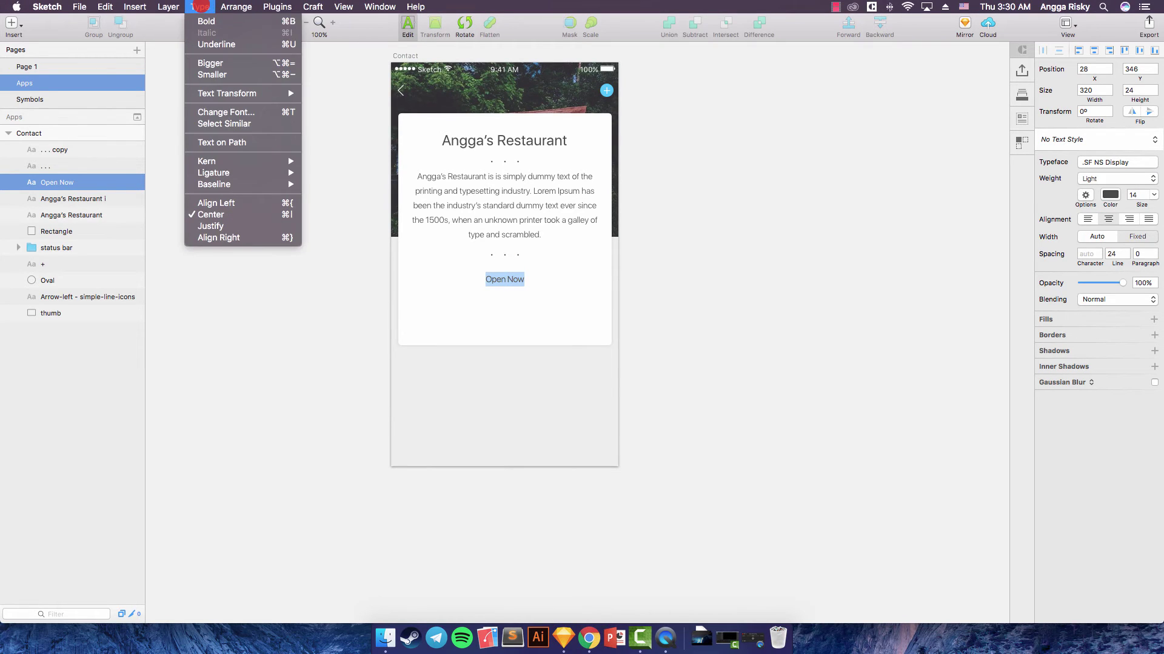
pyautogui.press('Escape')
pyautogui.press('Escape')
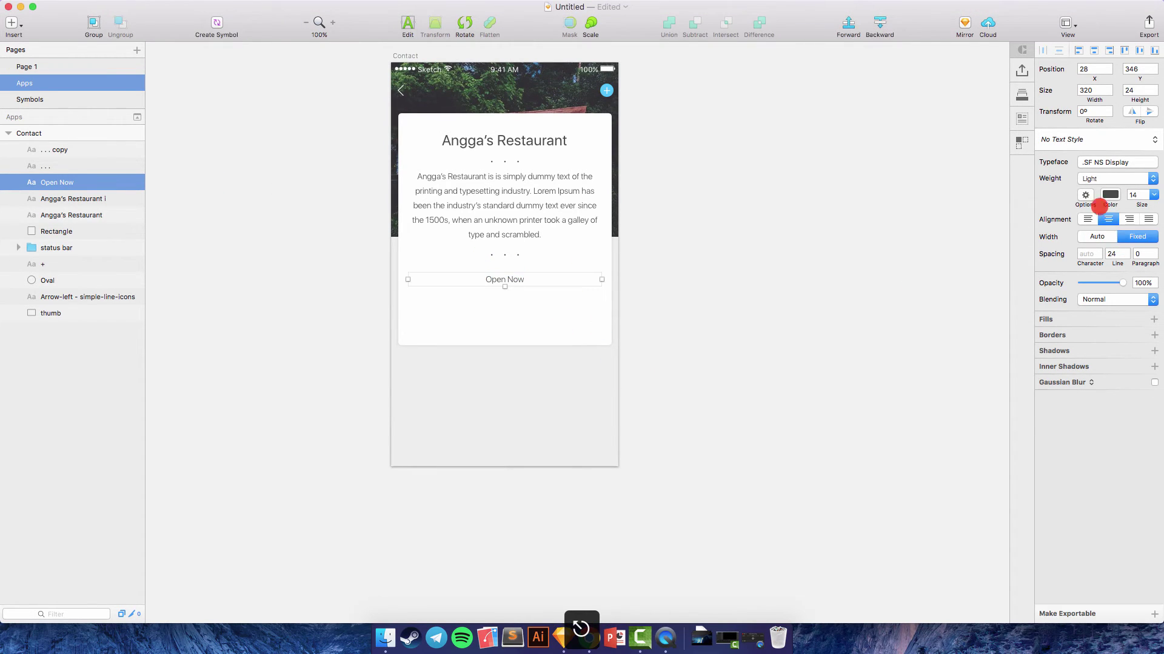
# Step: Set the "Open Now" text to the Roboto typeface in Italic
pyautogui.click(1099, 163)
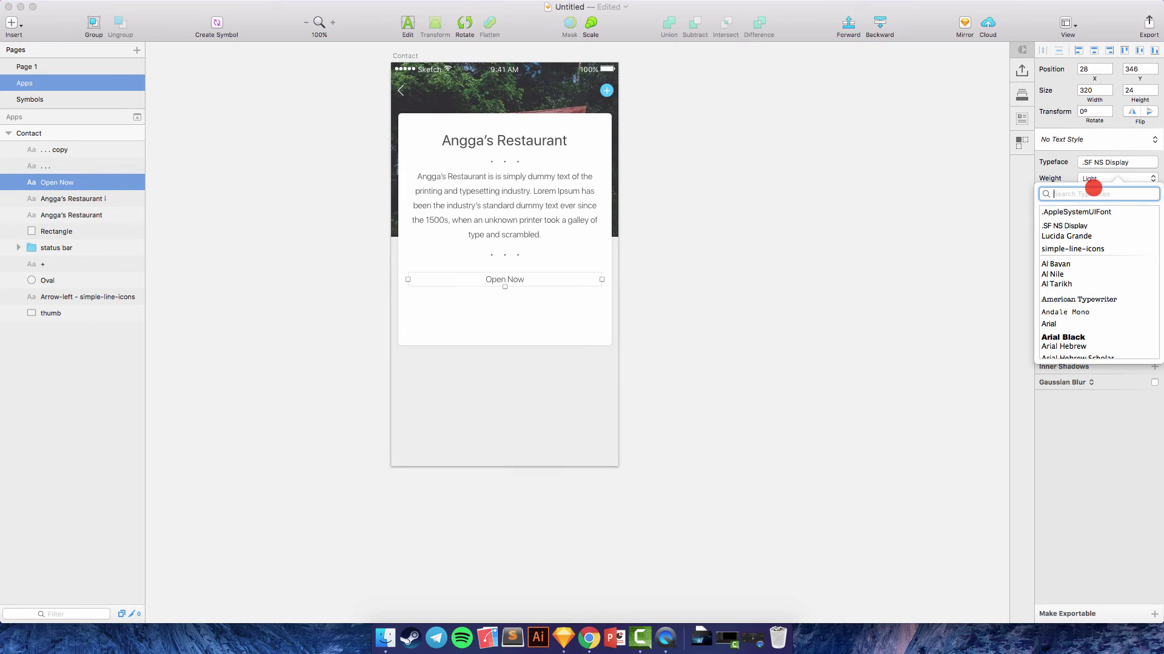
pyautogui.write('robo')
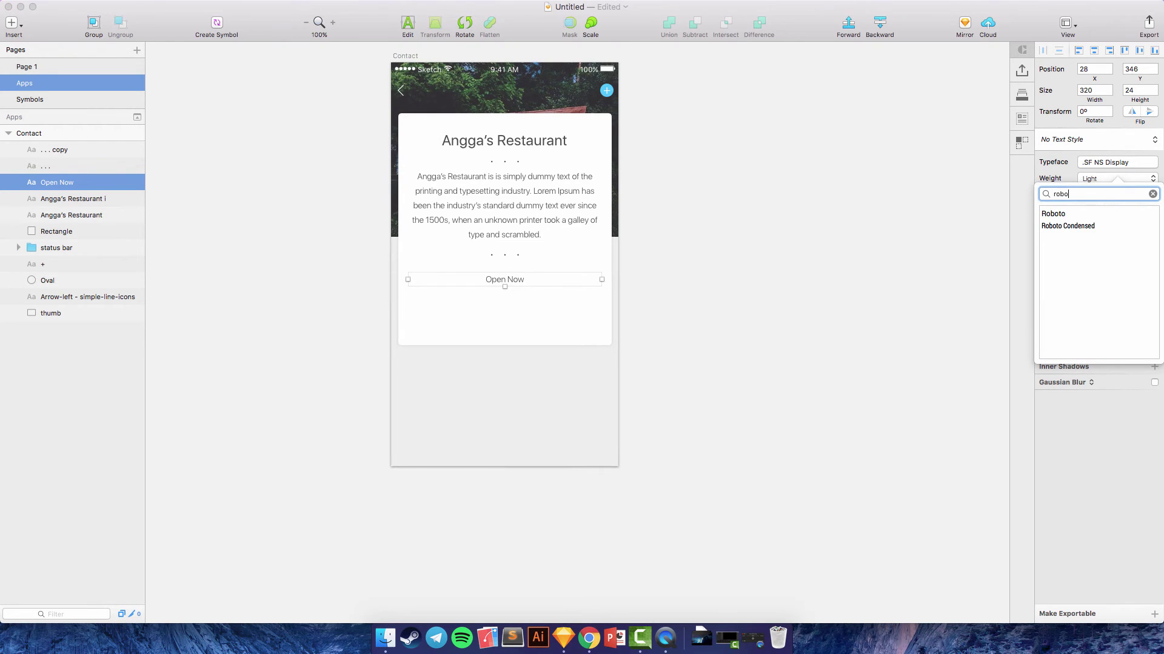
pyautogui.click(1082, 212)
pyautogui.click(1103, 179)
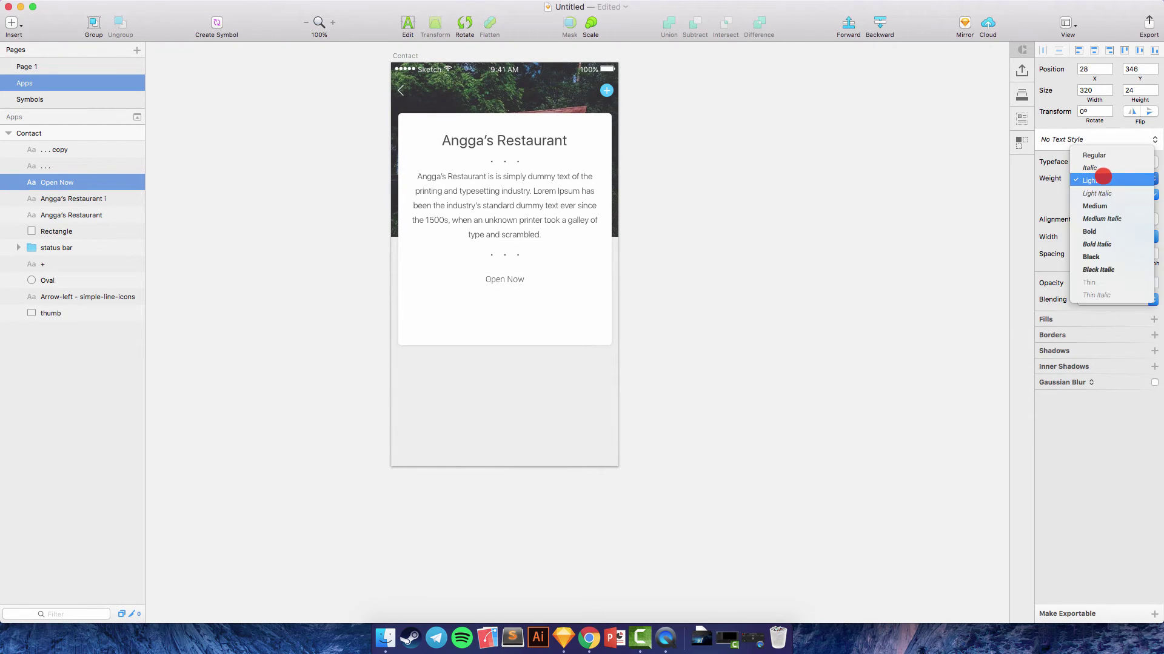
pyautogui.click(1105, 168)
# Step: Nudge "Open Now" up to Y 330 while checking its spacing from the separator above
pyautogui.press('alt')
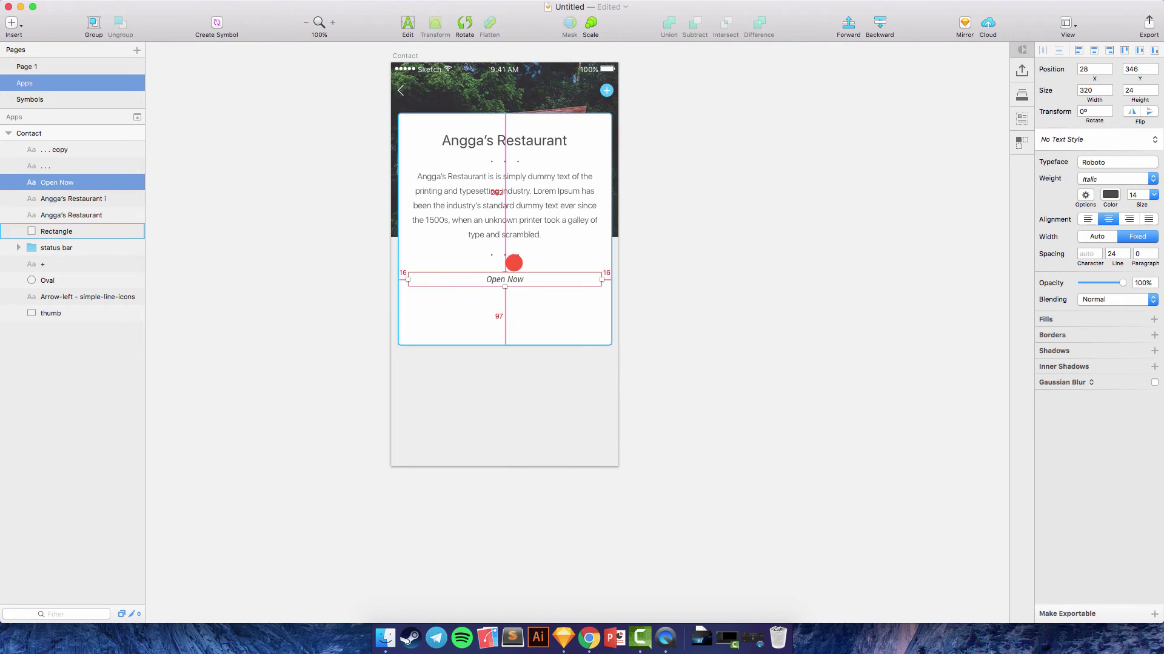
pyautogui.press('Up')
pyautogui.press('Up')
pyautogui.press('Up')
pyautogui.press('Up')
pyautogui.press('Up')
pyautogui.press('Up')
pyautogui.press('Up')
pyautogui.press('Up')
pyautogui.press('Up')
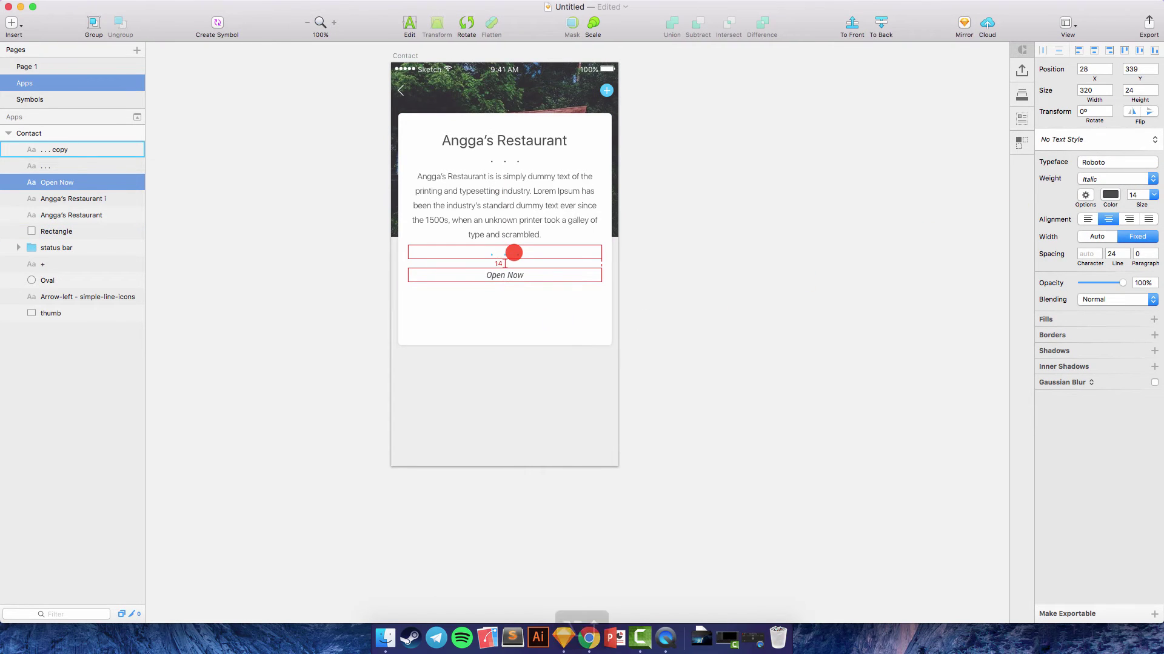
pyautogui.hotkey('alt', 'Up')
pyautogui.hotkey('alt', 'Up')
pyautogui.hotkey('alt', 'Up')
pyautogui.hotkey('alt', 'Up')
pyautogui.hotkey('alt', 'Up')
pyautogui.hotkey('alt', 'Up')
pyautogui.hotkey('alt', 'Up')
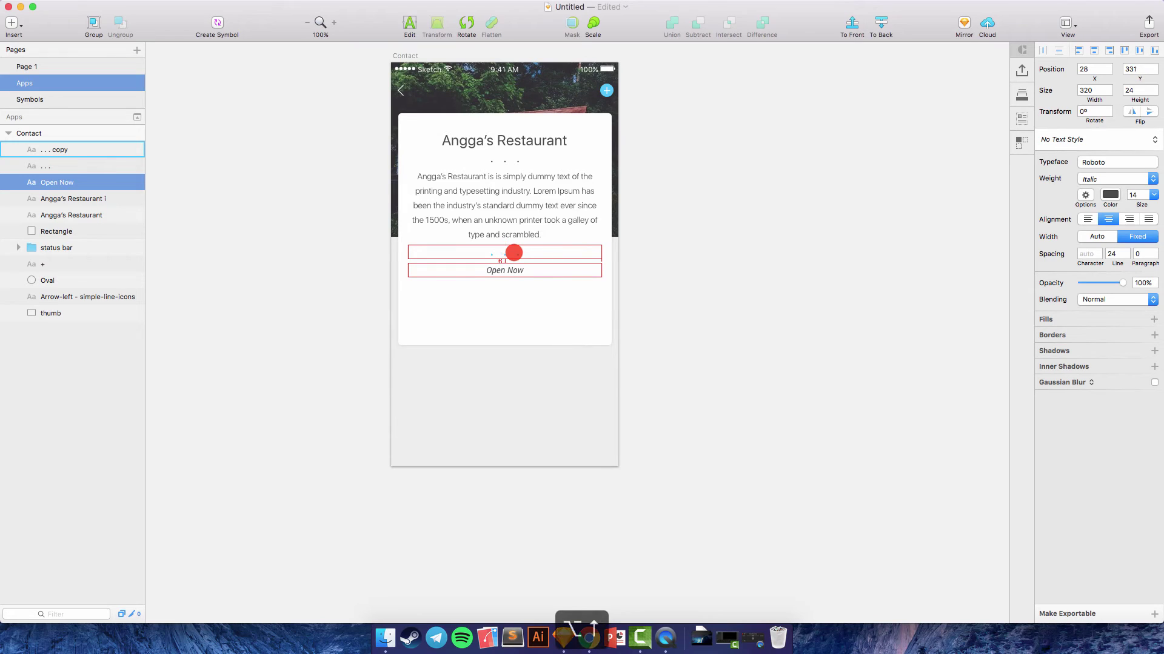
# Step: Underline the "Open Now" text
pyautogui.scroll(3, 848, 324)
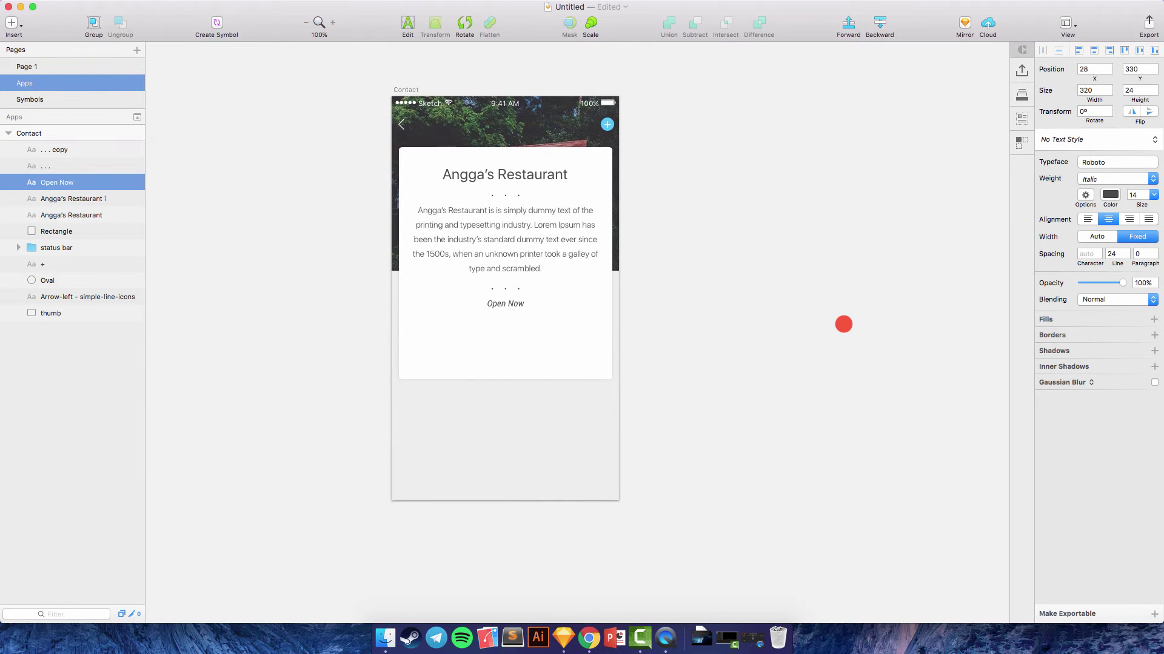
pyautogui.click(200, 7)
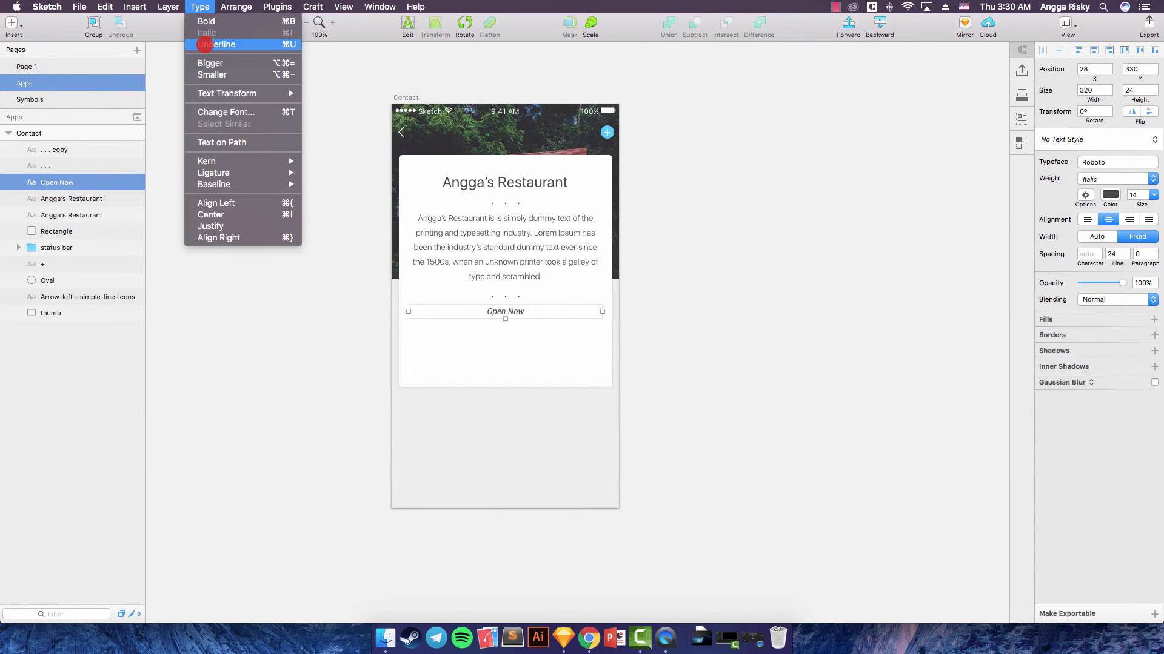
pyautogui.click(215, 44)
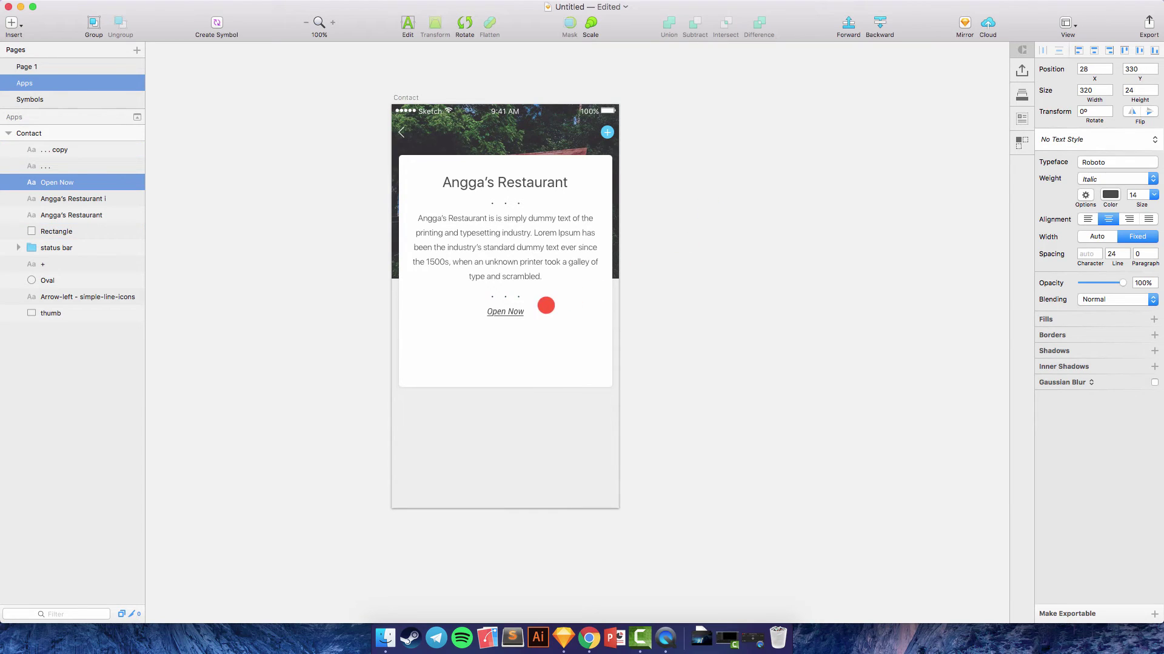
# Step: Check the title's gap from the card's top edge and shift "Open Now" down by that distance as a spacing guide
pyautogui.click(548, 177)
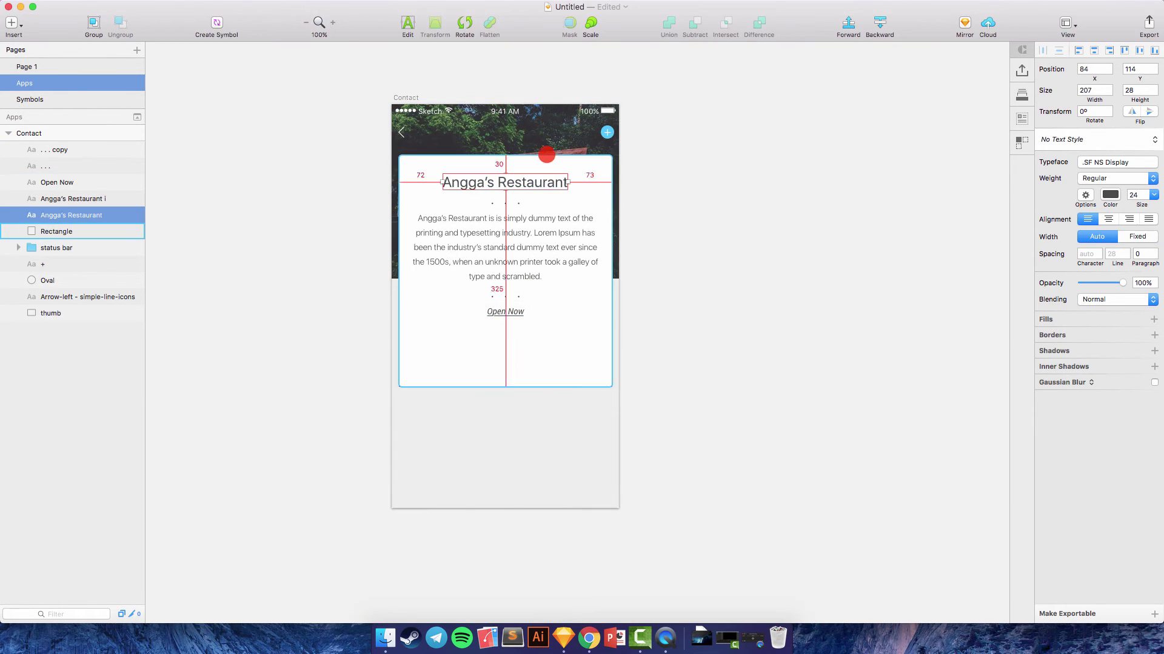
pyautogui.click(506, 313)
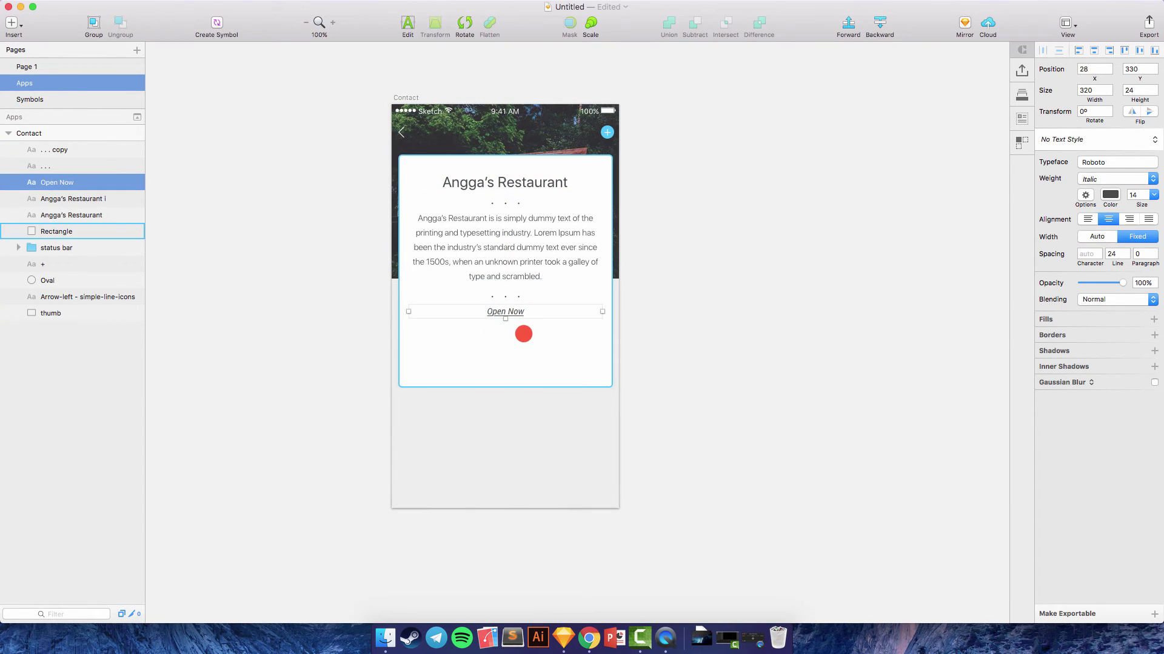
pyautogui.hotkey('shift', 'Down')
pyautogui.hotkey('shift', 'Down')
# Step: Shorten the white card from its bottom edge to a height of 300 and move "Open Now" back up to Y 330
pyautogui.click(512, 381)
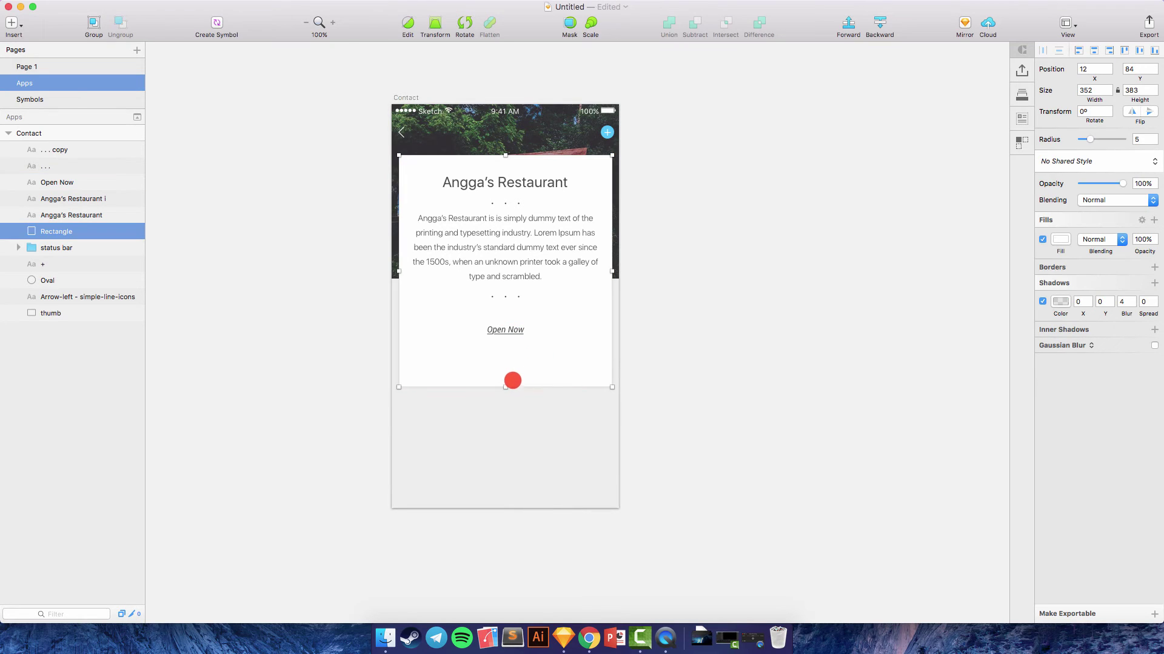
pyautogui.moveTo(505, 387); pyautogui.dragTo(505, 337)
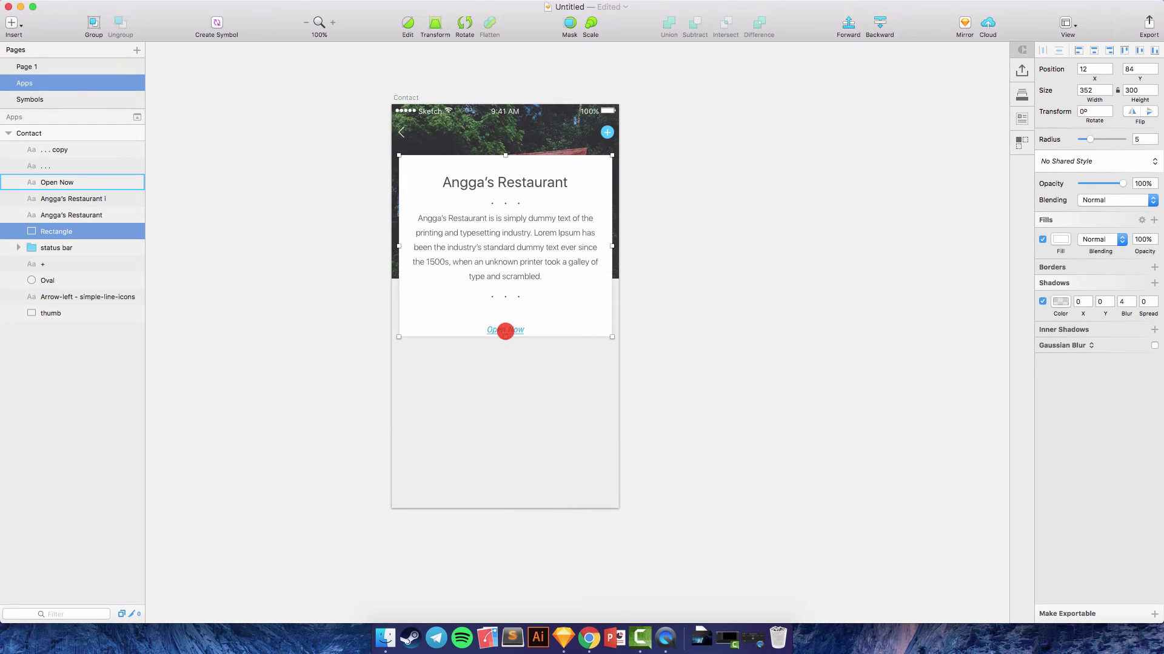
pyautogui.click(505, 331)
pyautogui.hotkey('shift', 'Up')
pyautogui.hotkey('shift', 'Up')
pyautogui.hotkey('shift', 'Up')
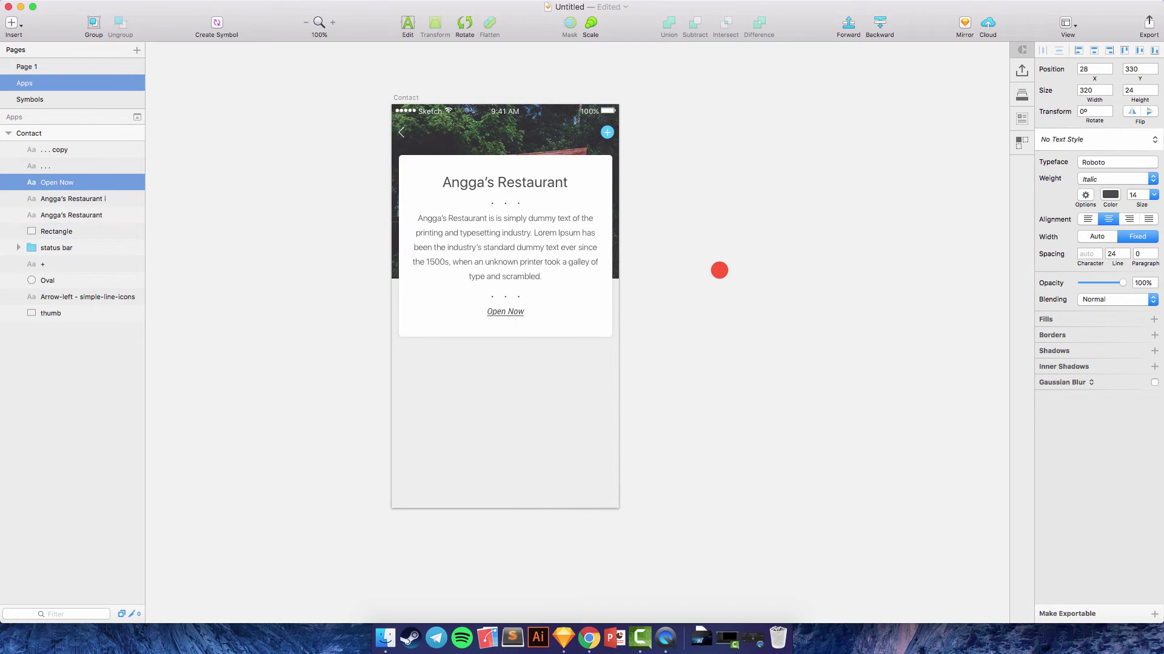
pyautogui.click(720, 271)
pyautogui.scroll(-3, 720, 271)
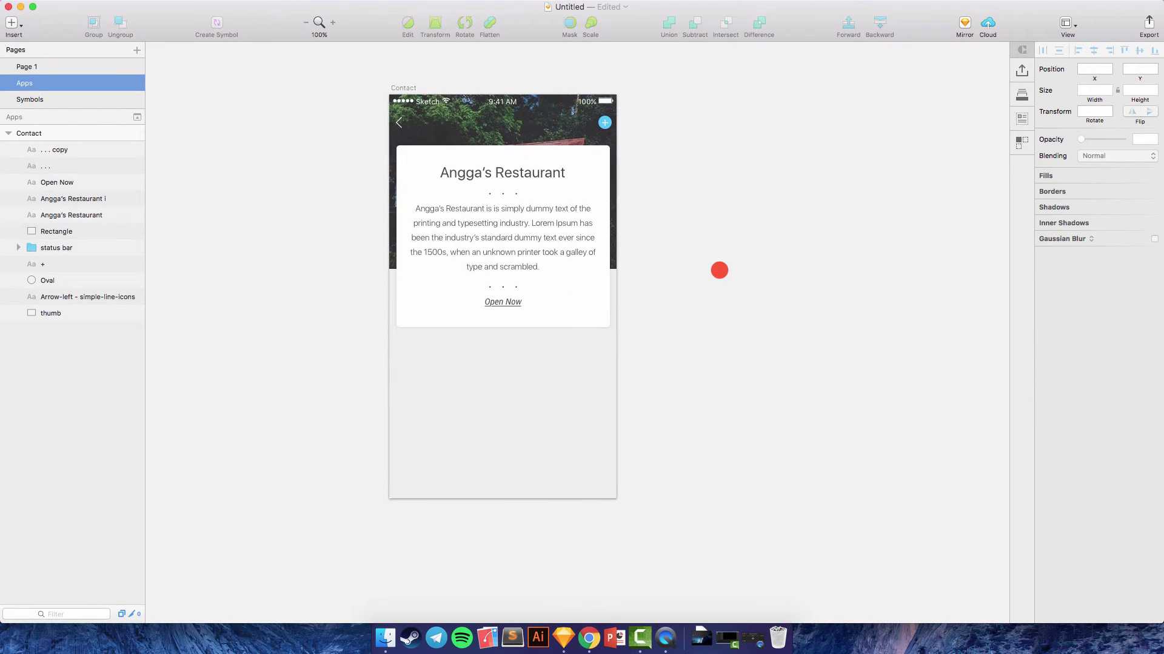
pyautogui.scroll(-2, 720, 270)
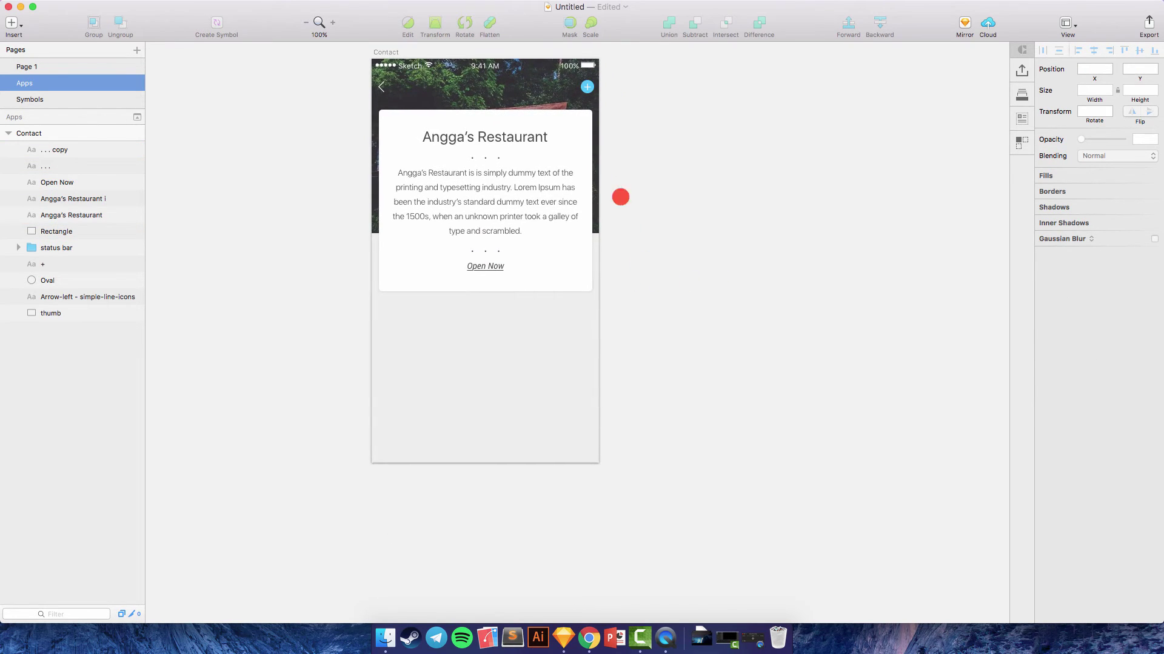
pyautogui.scroll(2, 660, 243)
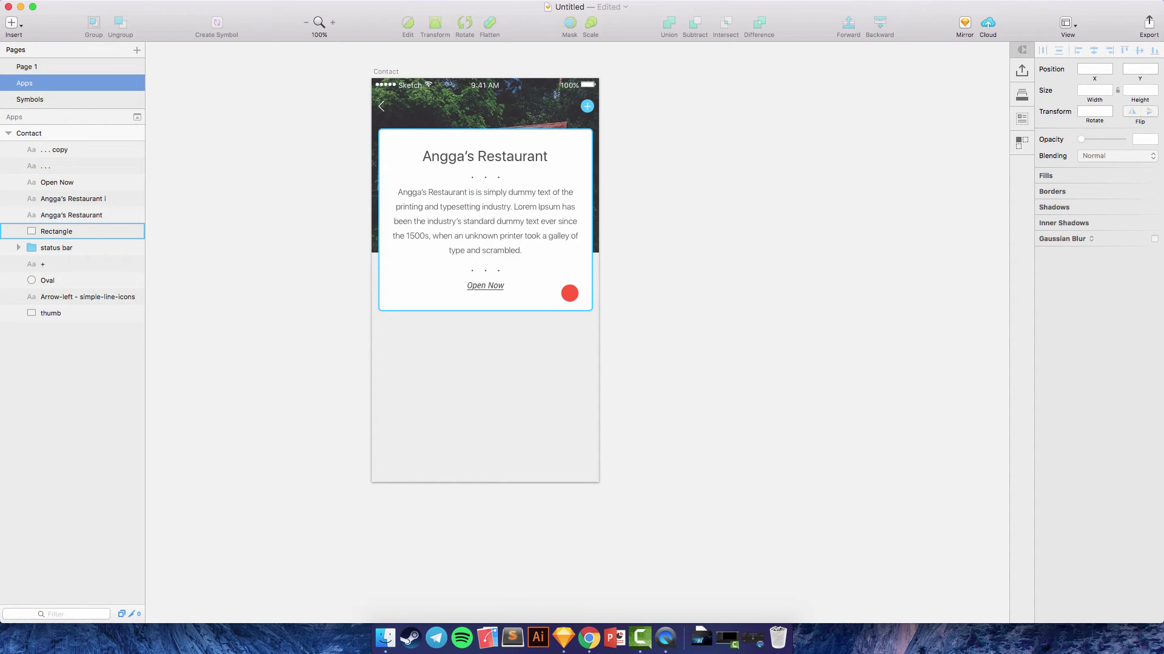
# Step: Duplicate the white card rectangle behind the restaurant text
pyautogui.click(562, 292)
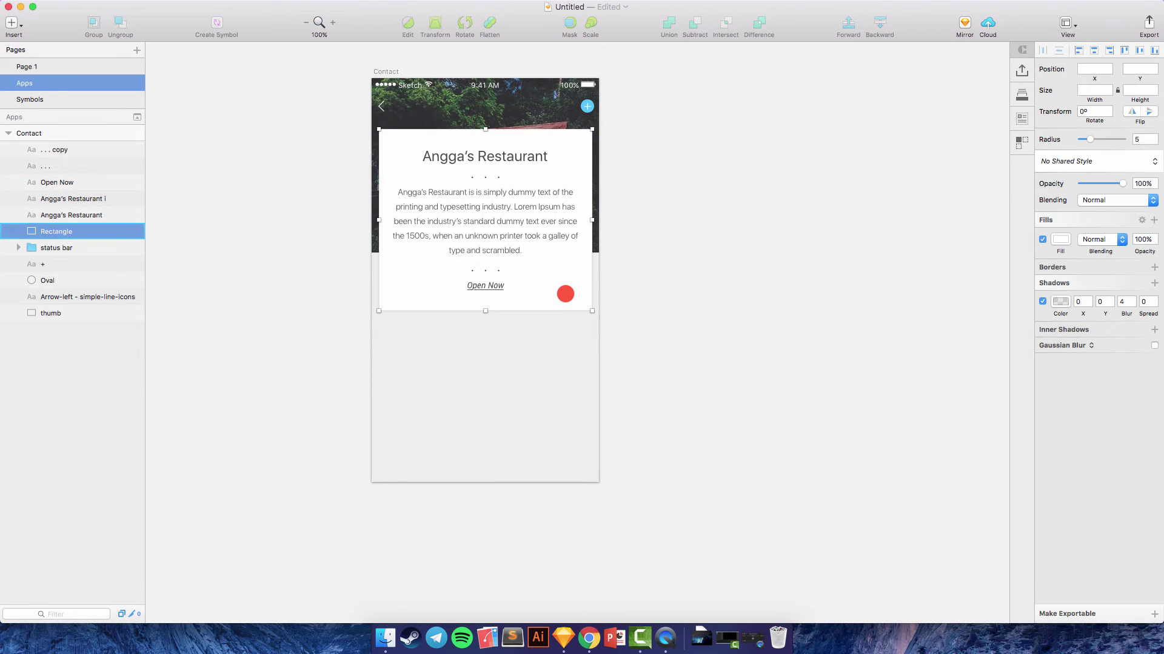
pyautogui.scroll(-1, 563, 291)
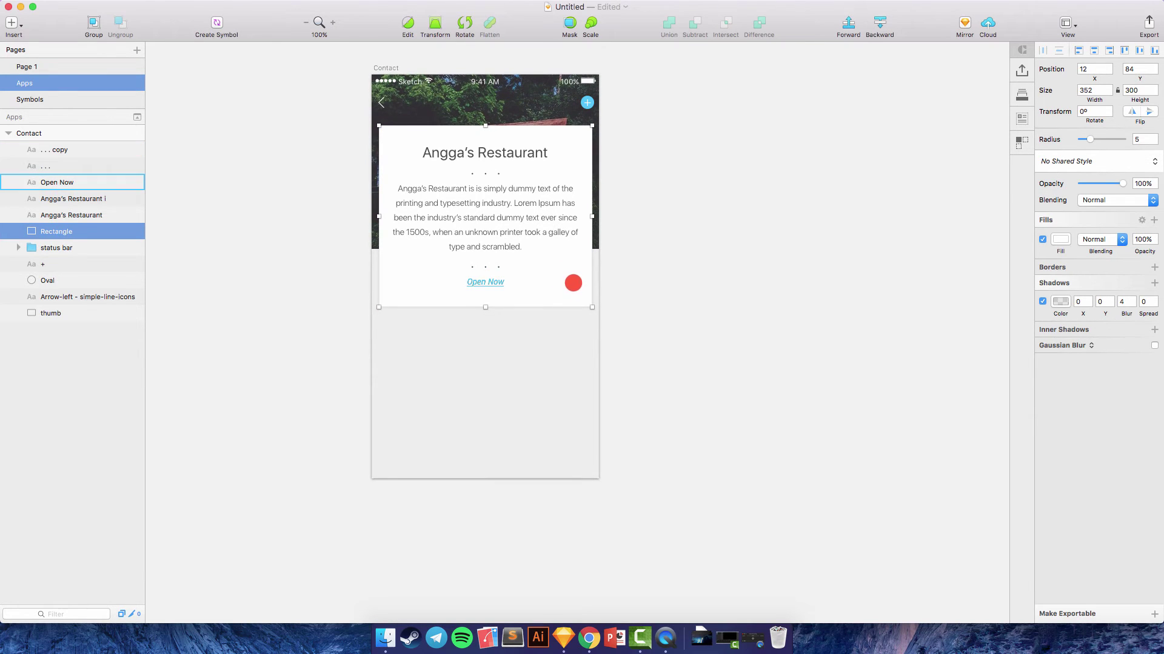
pyautogui.rightClick(581, 283)
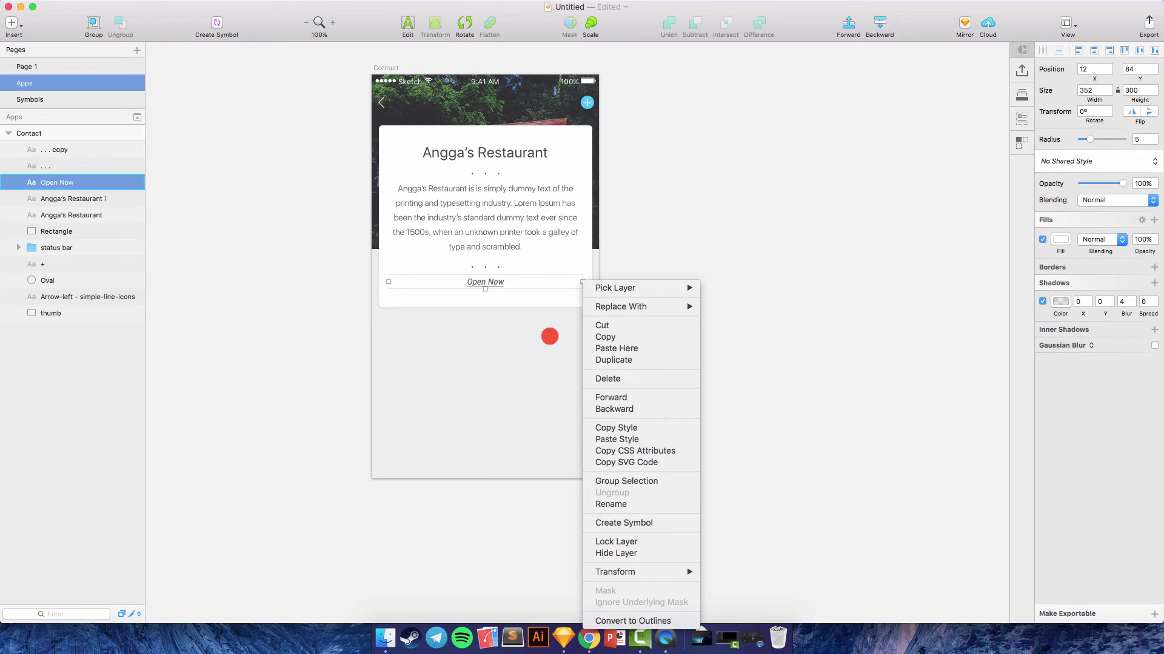
pyautogui.click(49, 239)
pyautogui.click(55, 231)
pyautogui.rightClick(60, 231)
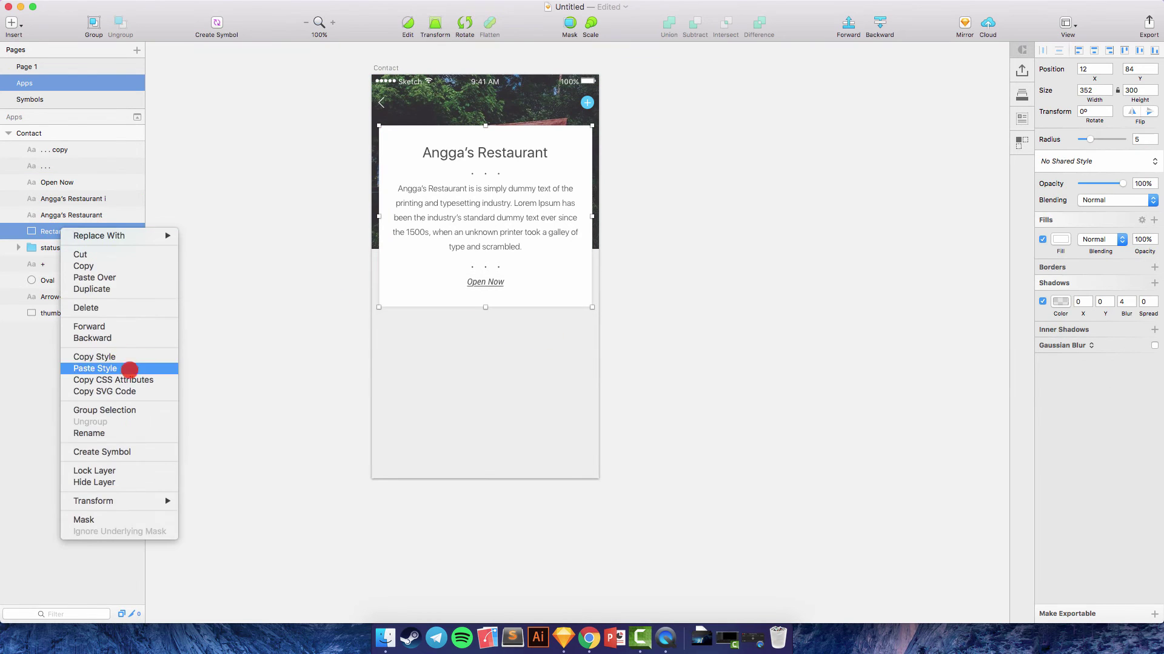
pyautogui.click(125, 288)
# Step: Bring the duplicate card above all other layers and place it below the original card at Y 403
pyautogui.moveTo(69, 234); pyautogui.dragTo(52, 140)
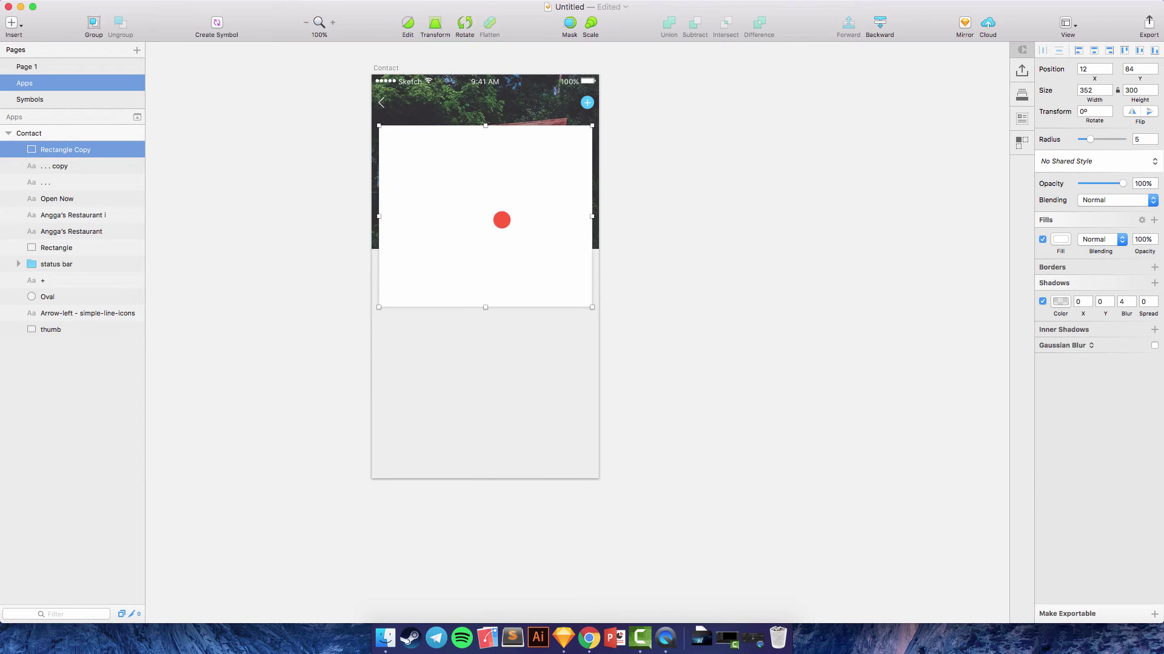
pyautogui.moveTo(502, 220); pyautogui.dragTo(501, 414)
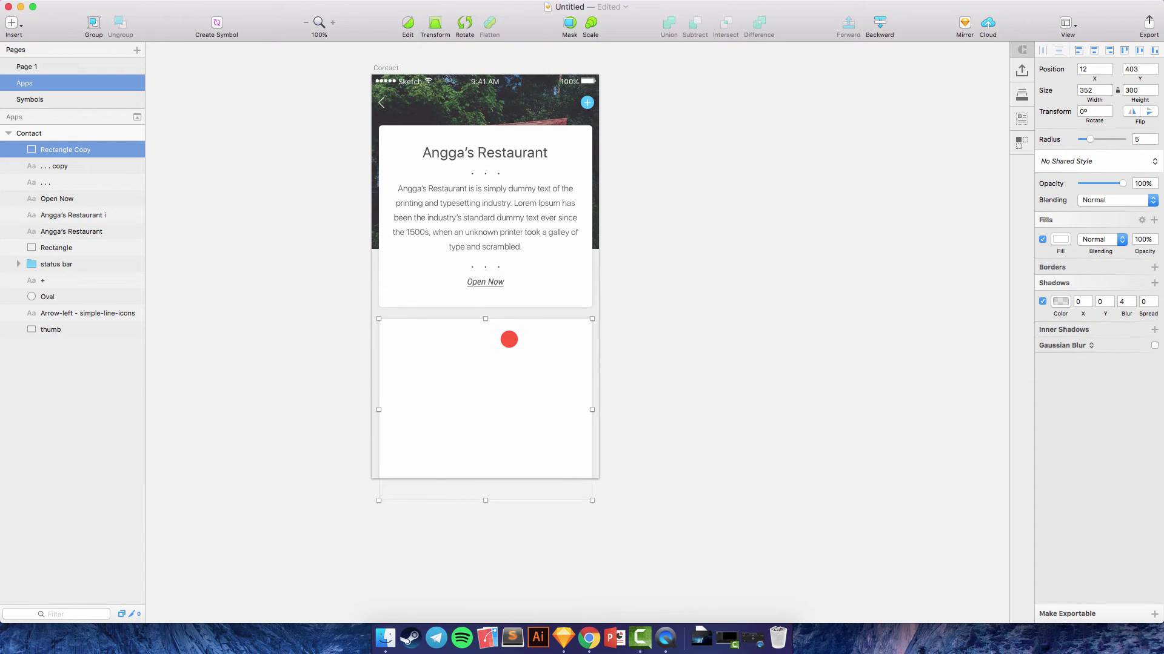
# Step: Move the second white card up to Y 394, leaving a 10 px gap below the first card
pyautogui.press('Up')
pyautogui.press('Up')
pyautogui.press('Up')
pyautogui.press('Up')
pyautogui.press('Up')
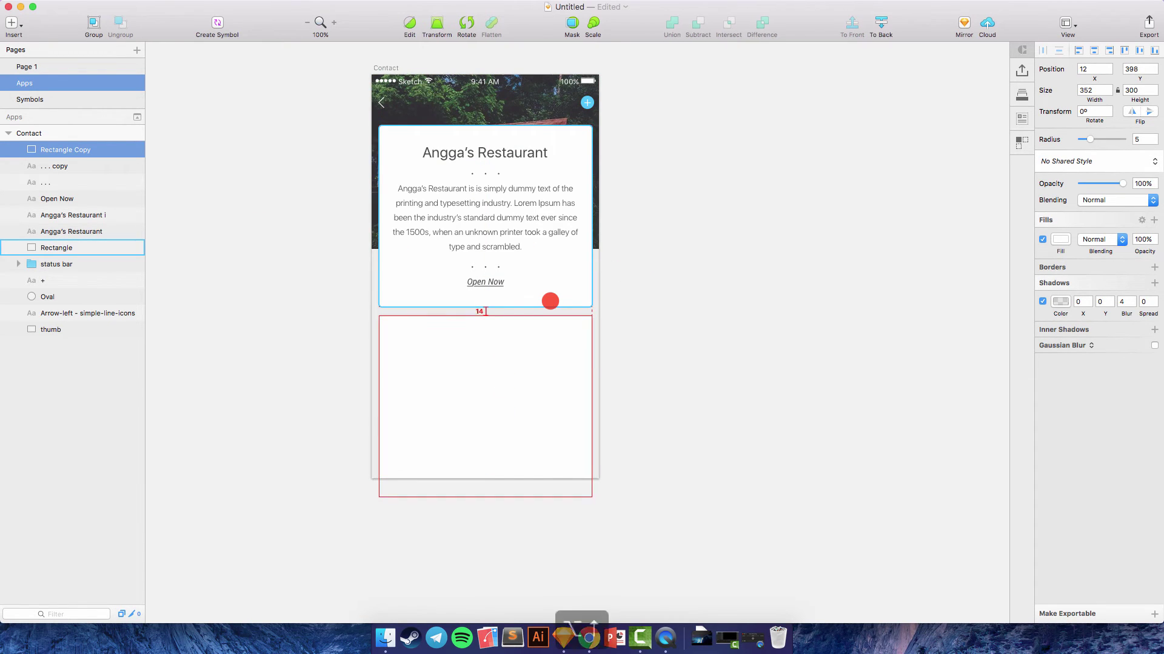
pyautogui.hotkey('alt', 'Up')
pyautogui.hotkey('alt', 'Up')
pyautogui.hotkey('alt', 'Up')
pyautogui.hotkey('alt', 'Up')
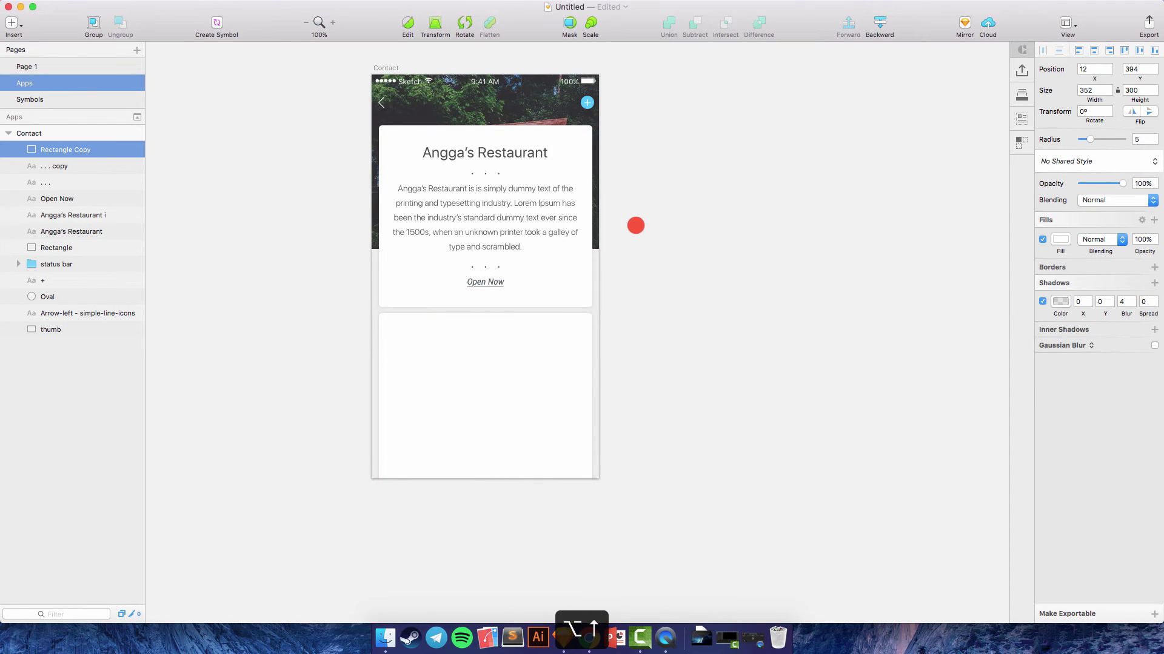
# Step: Shorten the second card from its bottom edge to a height of 120
pyautogui.scroll(-5, 635, 226)
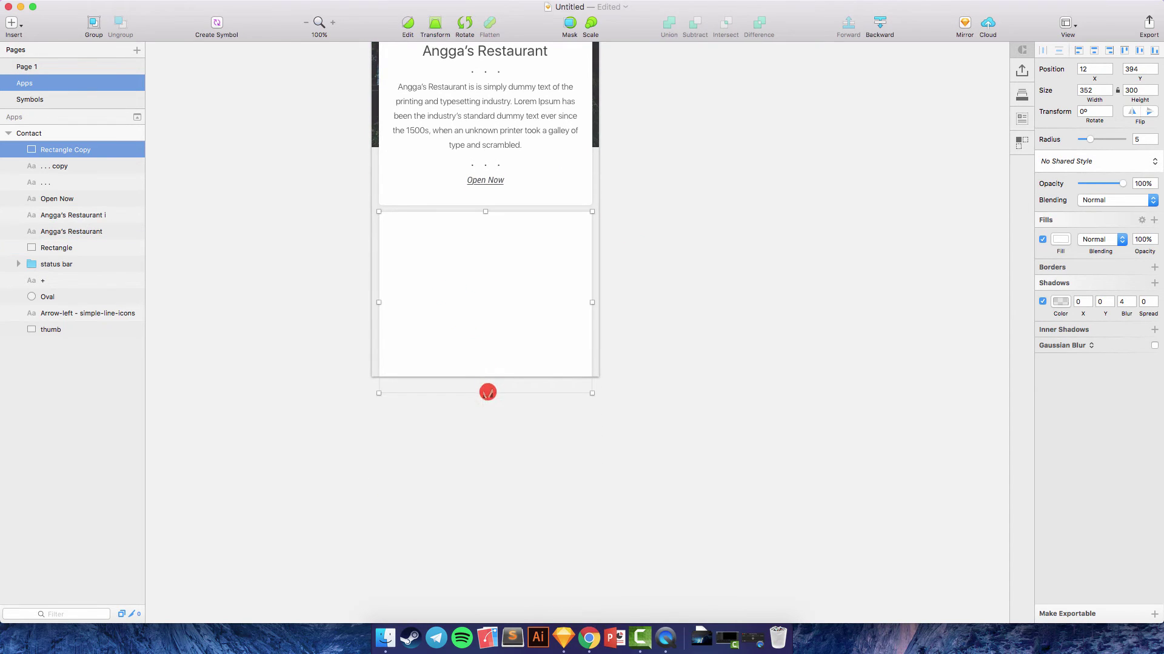
pyautogui.moveTo(487, 393); pyautogui.dragTo(483, 282)
pyautogui.scroll(3, 696, 249)
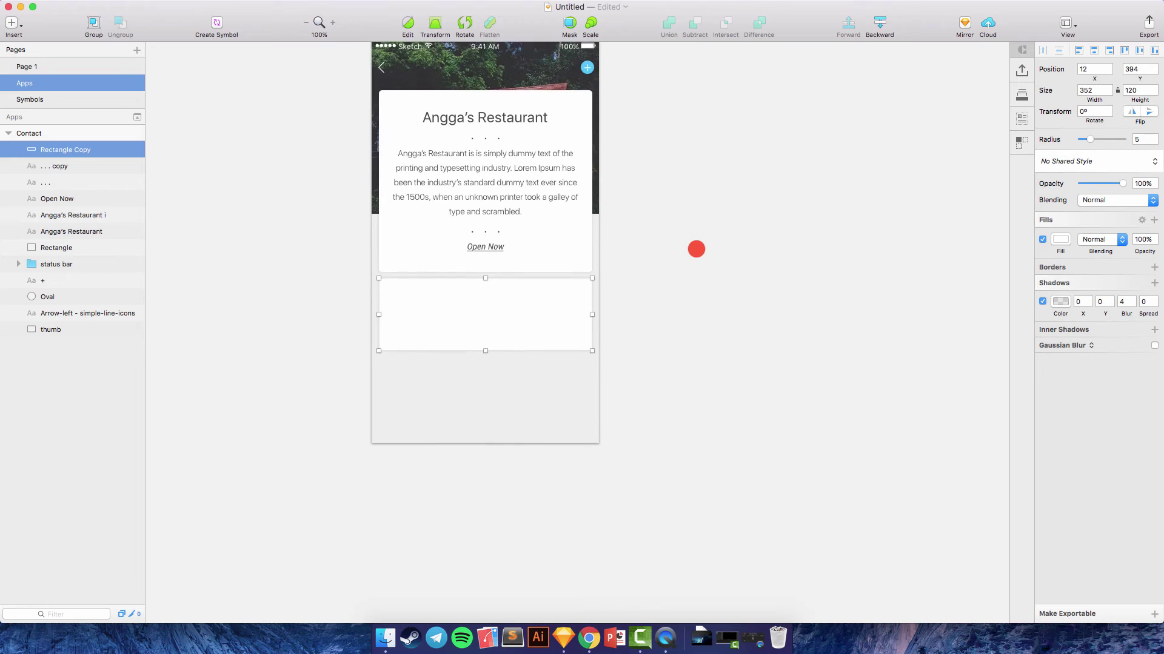
pyautogui.scroll(2, 696, 249)
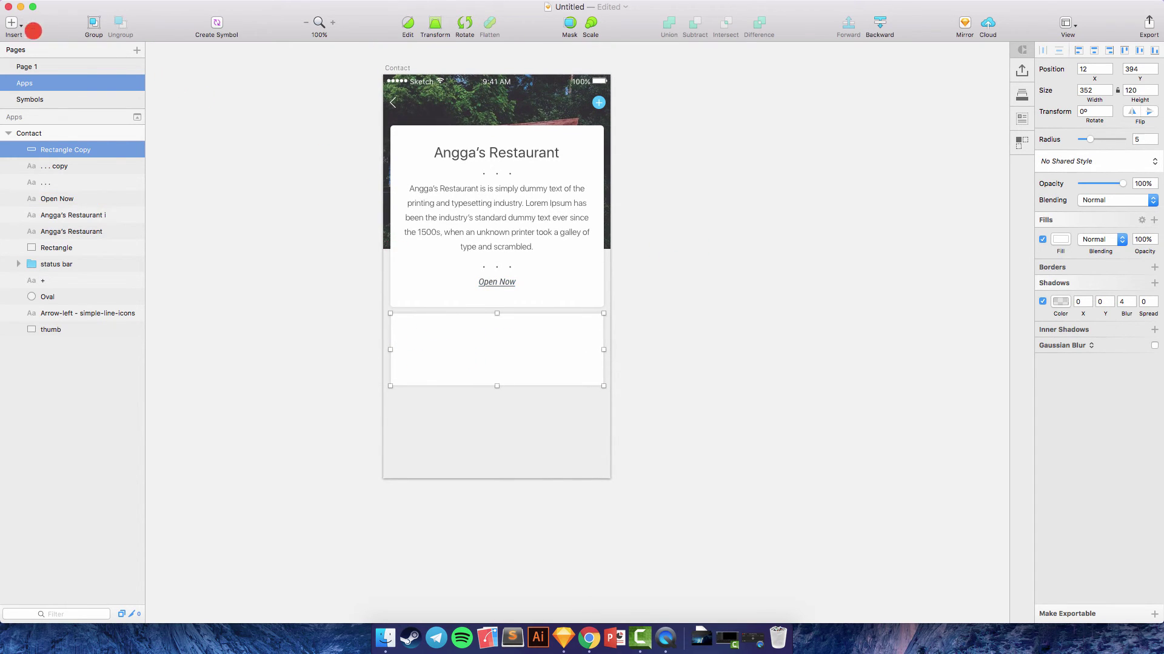
# Step: Draw a rounded square about 101 × 101 near the second card's left edge and centre it vertically in the card
pyautogui.click(12, 23)
pyautogui.moveTo(49, 74)
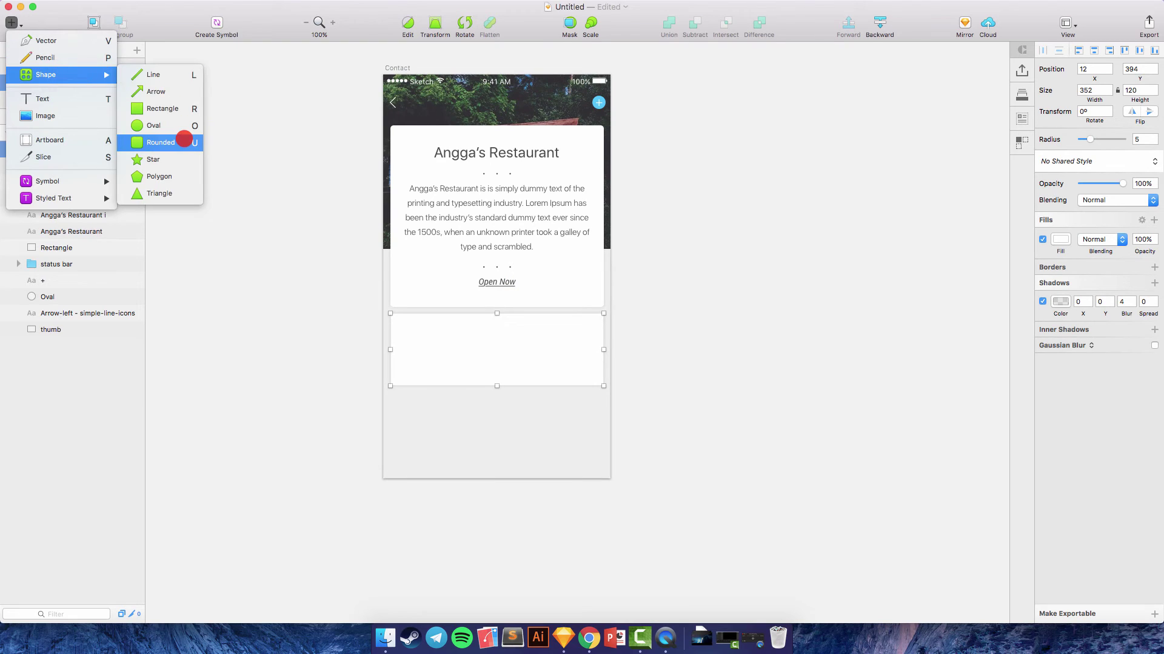
pyautogui.click(184, 140)
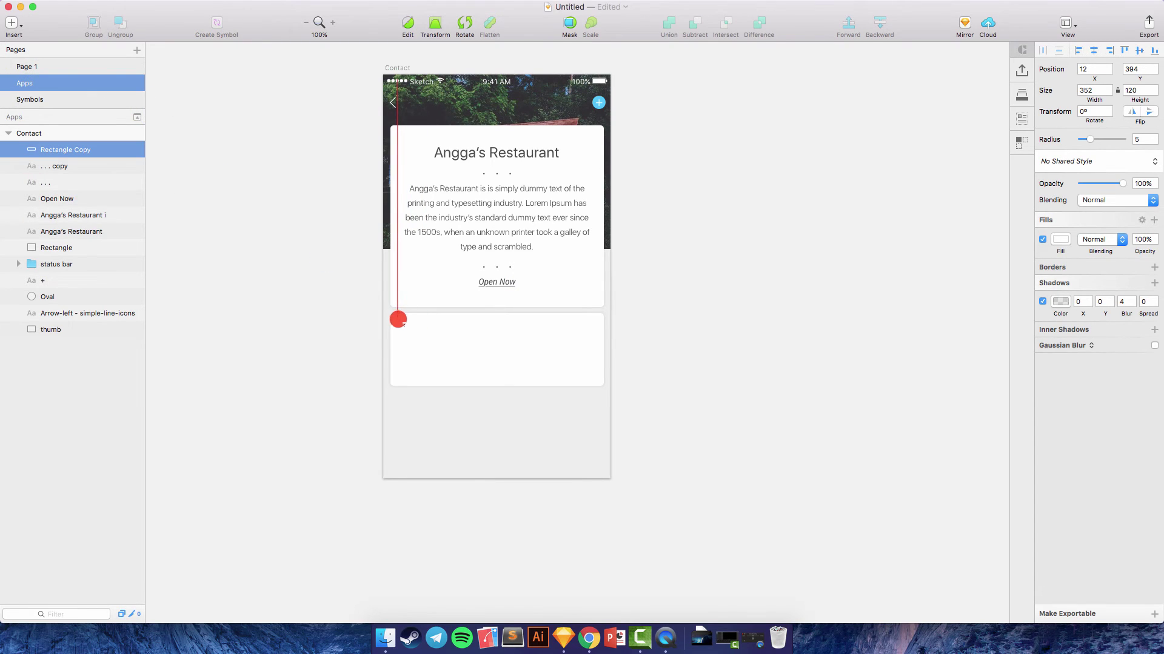
pyautogui.moveTo(397, 319); pyautogui.dragTo(471, 377)
pyautogui.keyDown('shift'); pyautogui.click(481, 351); pyautogui.keyUp('shift')
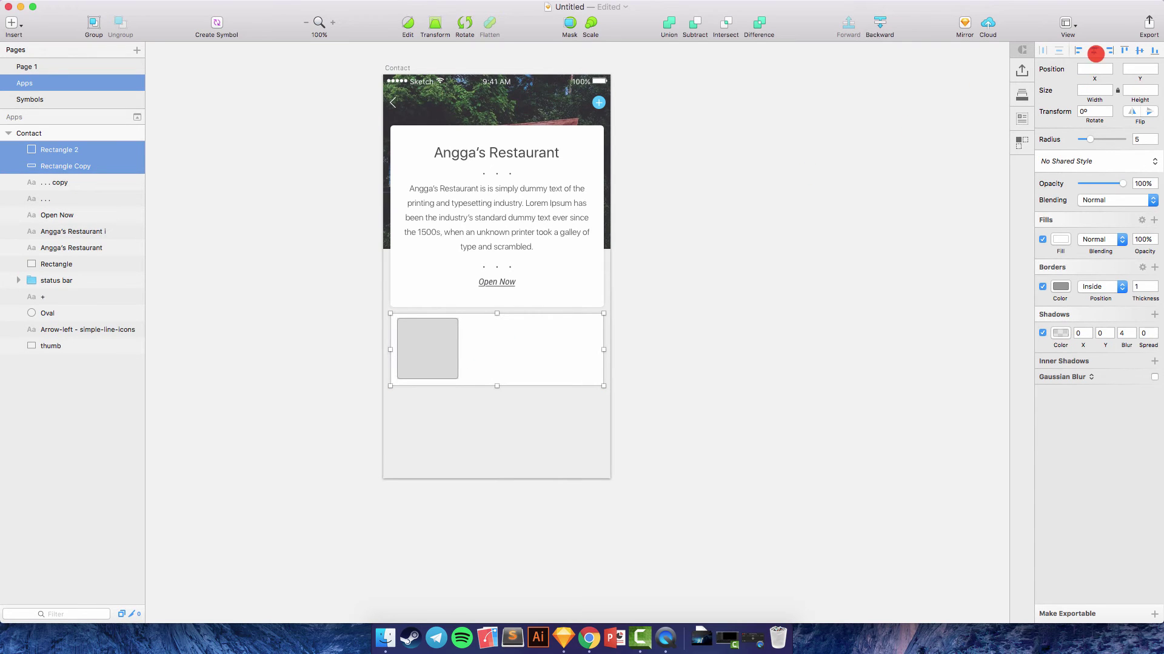
pyautogui.click(436, 356)
pyautogui.keyDown('shift'); pyautogui.click(491, 345); pyautogui.keyUp('shift')
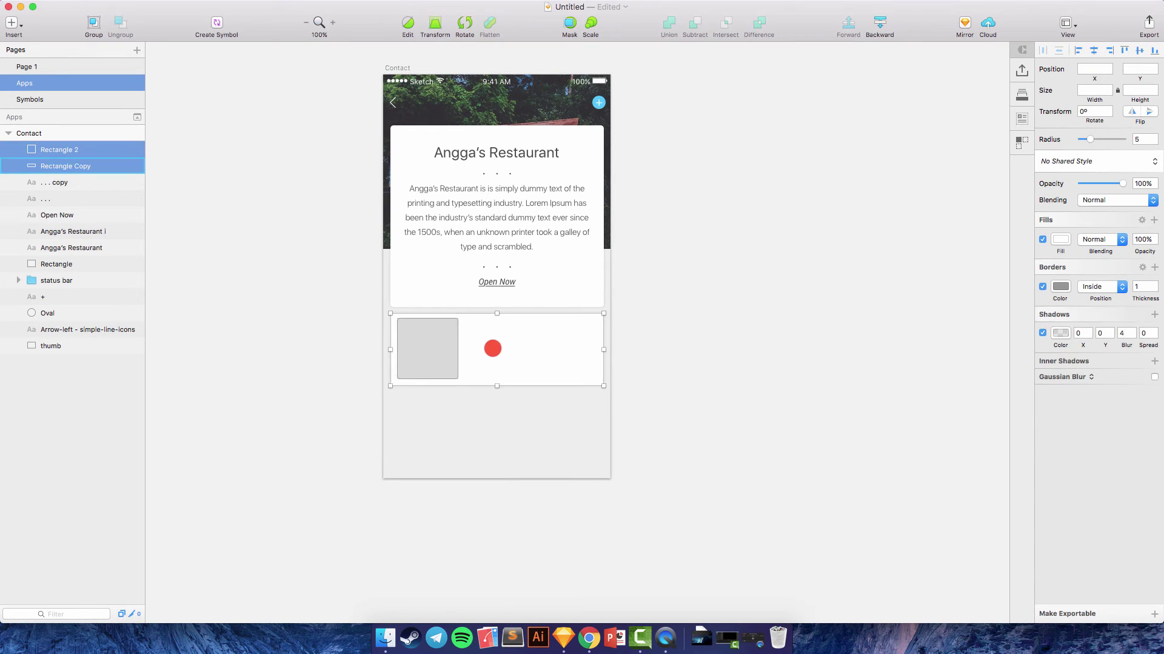
# Step: Remove the rounded square's border and position the square at X 22
pyautogui.click(507, 340)
pyautogui.click(444, 340)
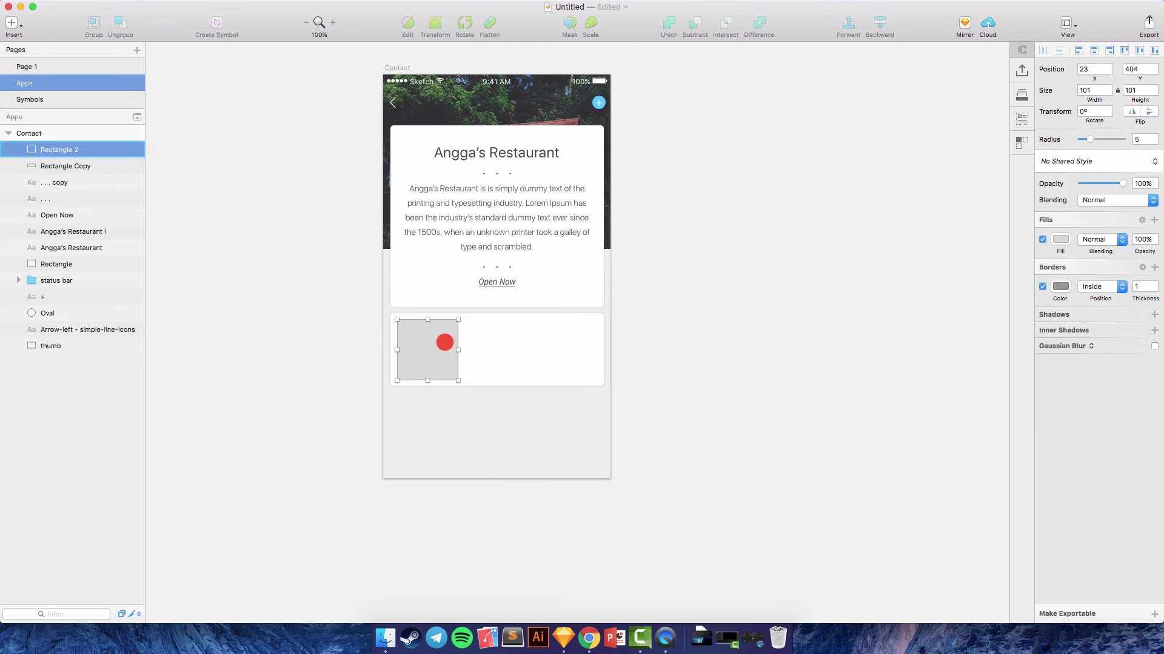
pyautogui.click(1044, 287)
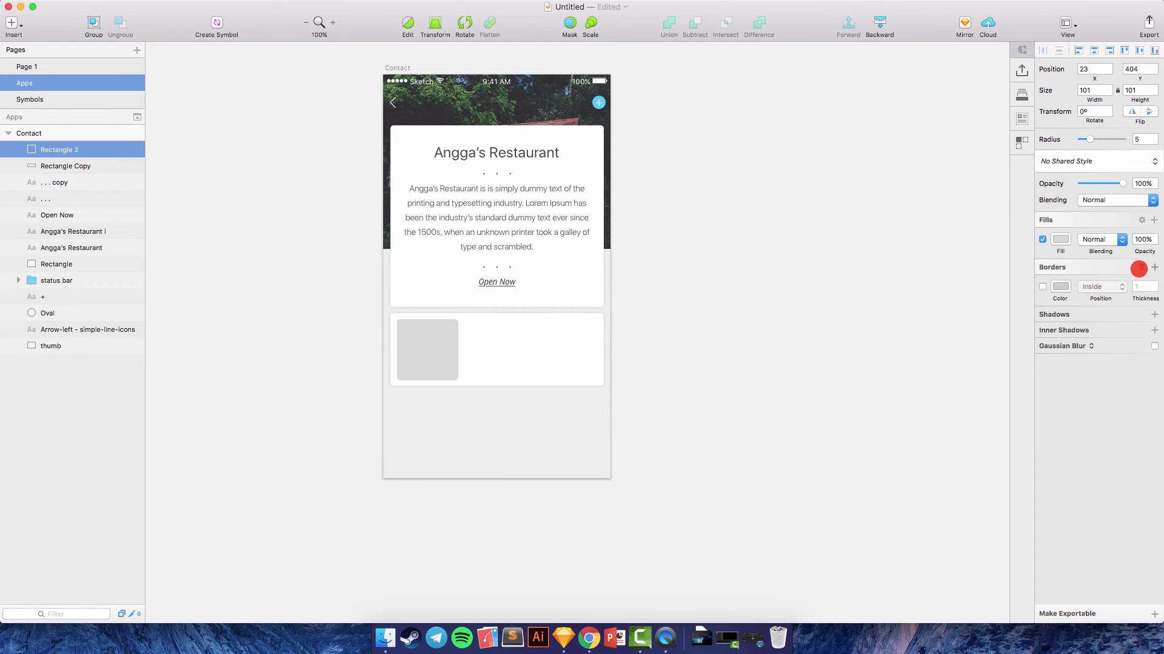
pyautogui.click(1138, 268)
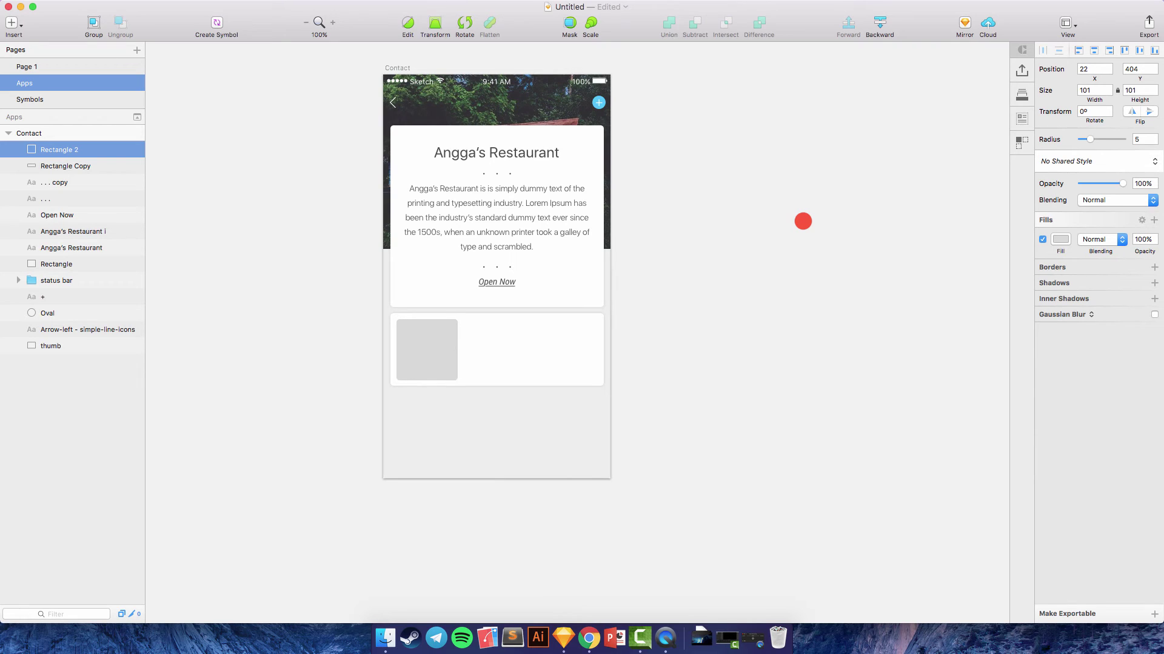
# Step: Fill the rounded square with a photo from the Building category
pyautogui.click(1021, 116)
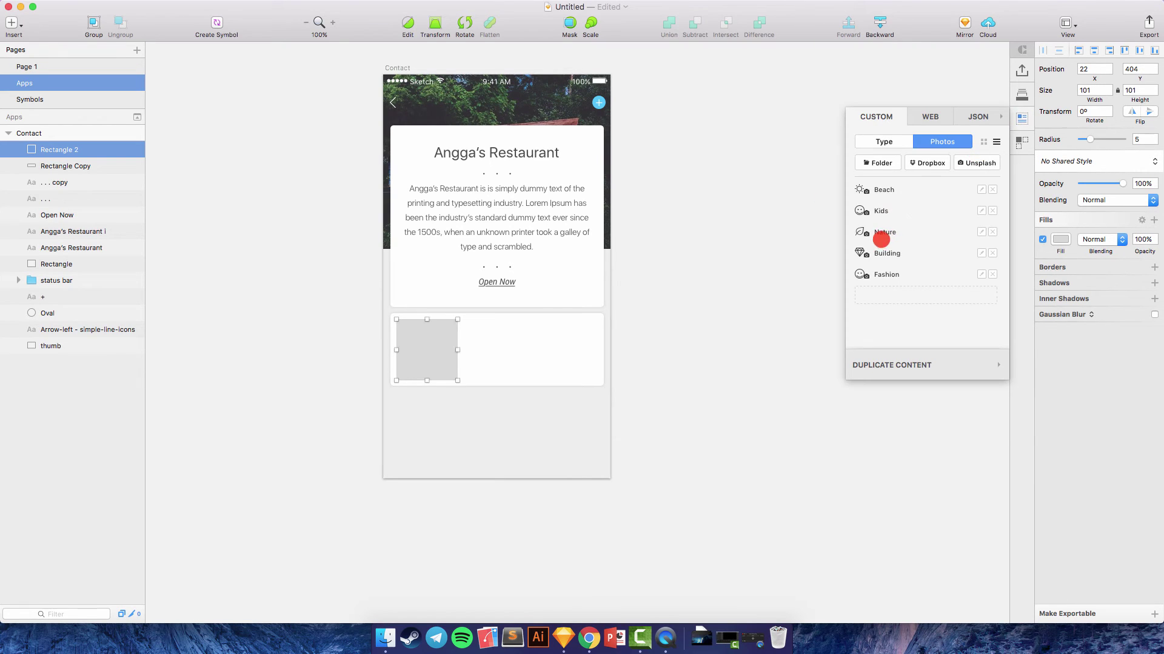
pyautogui.click(882, 251)
pyautogui.scroll(2, 735, 194)
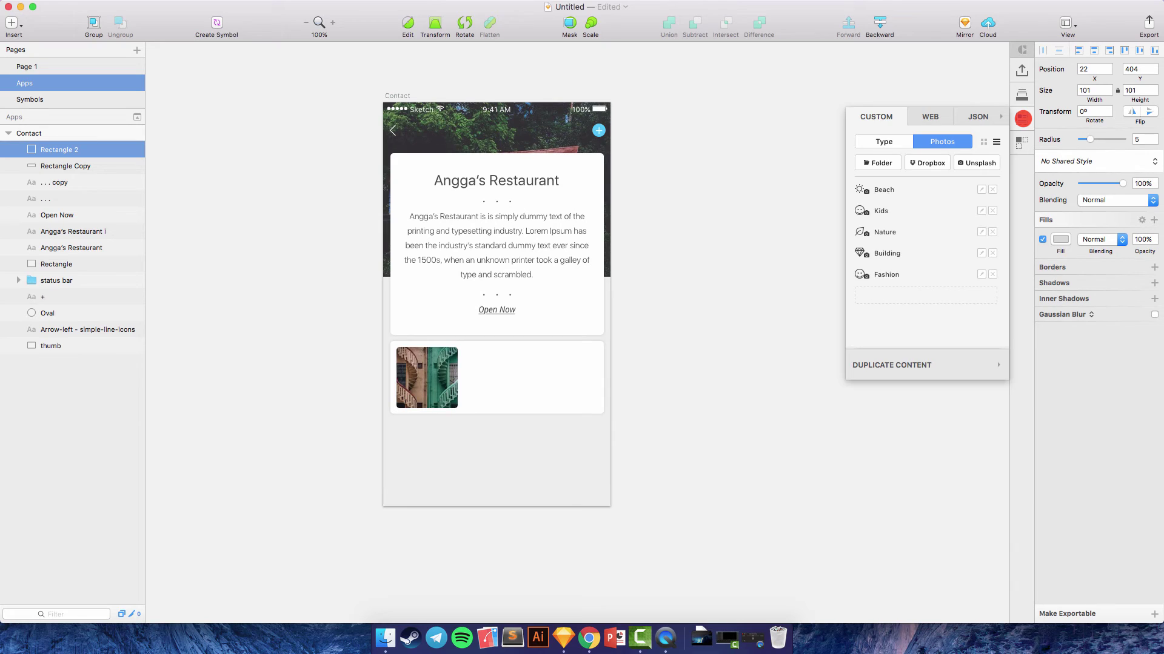
pyautogui.click(1022, 119)
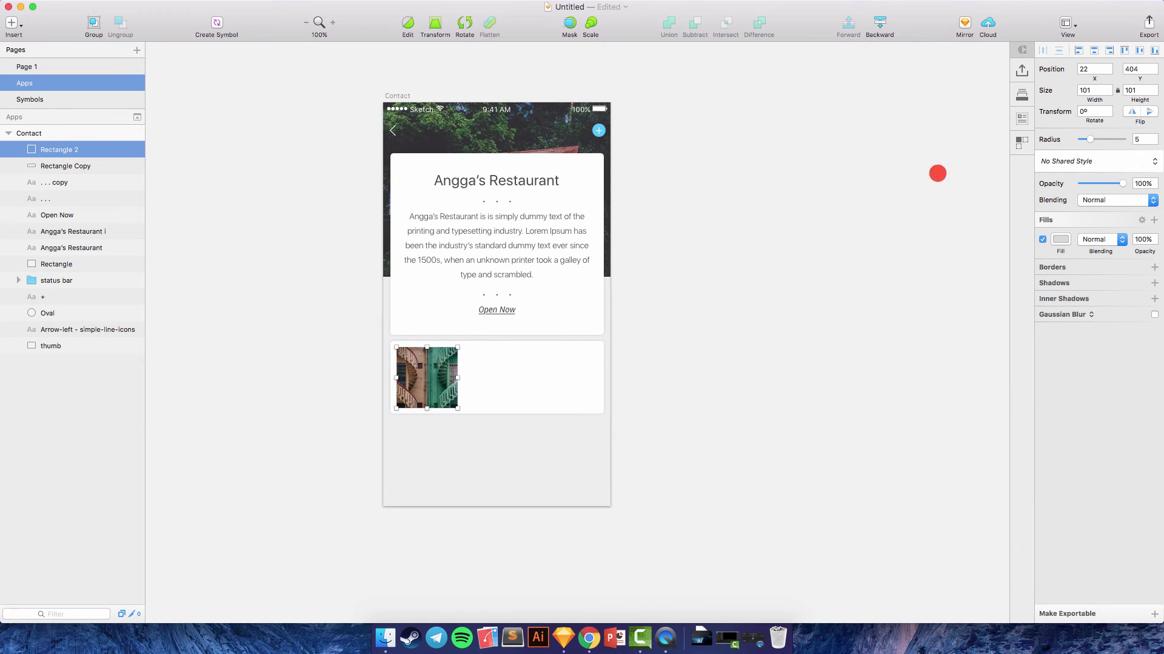
# Step: Duplicate the photo square horizontally with a count of 5 and a gutter of 10
pyautogui.click(1023, 143)
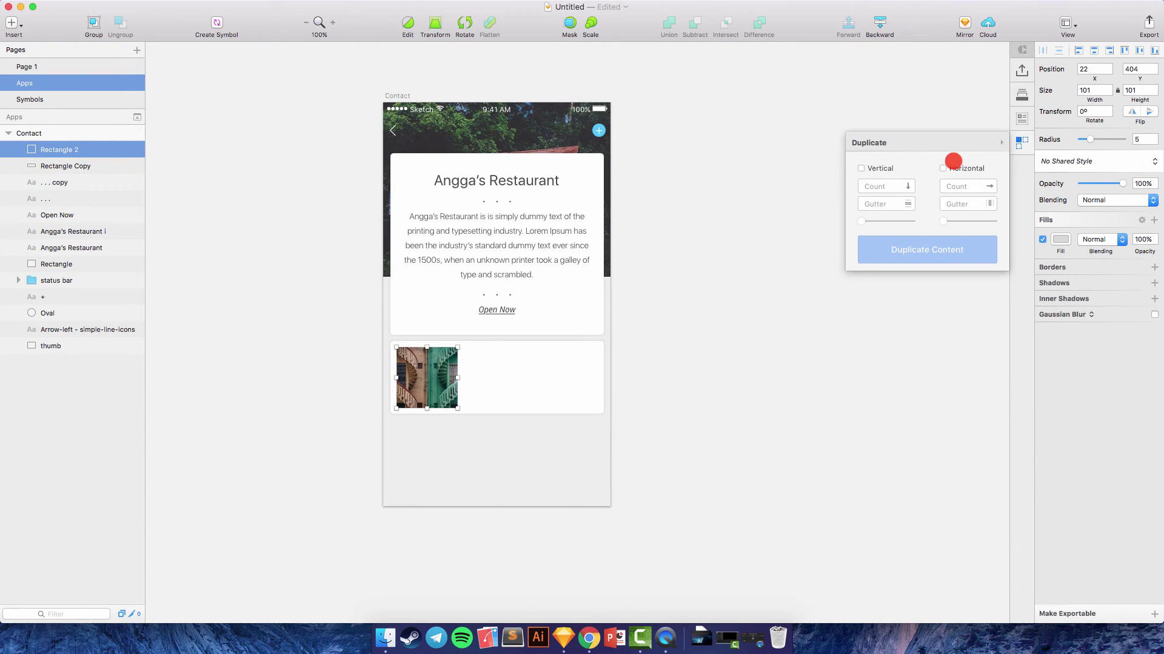
pyautogui.click(943, 169)
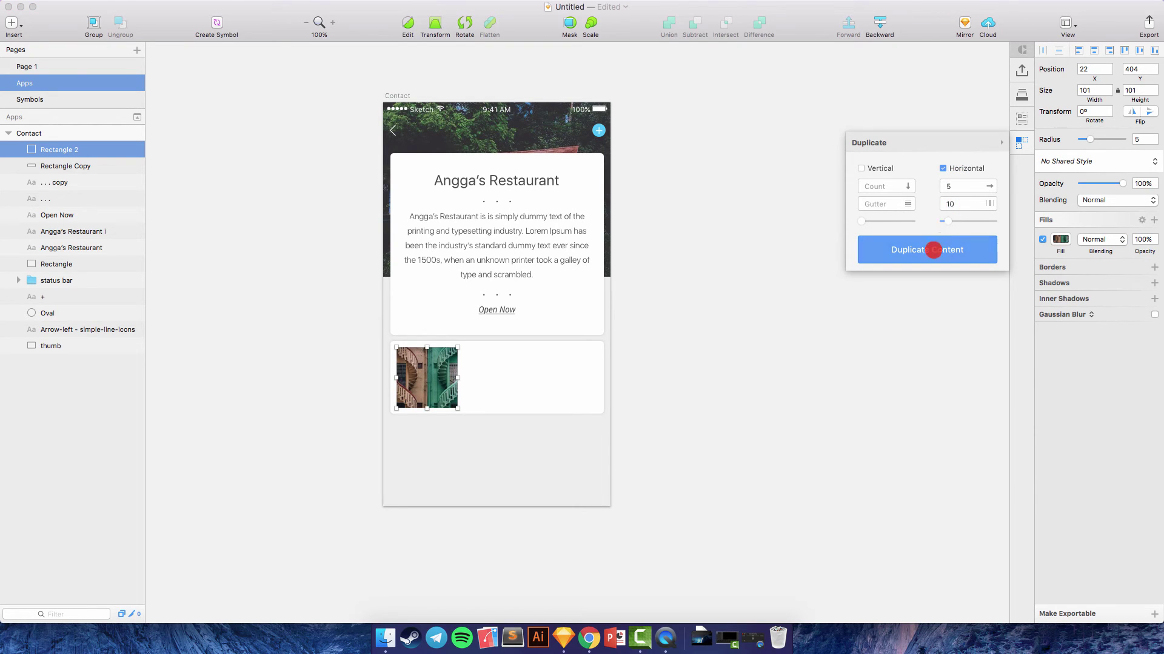
pyautogui.click(934, 251)
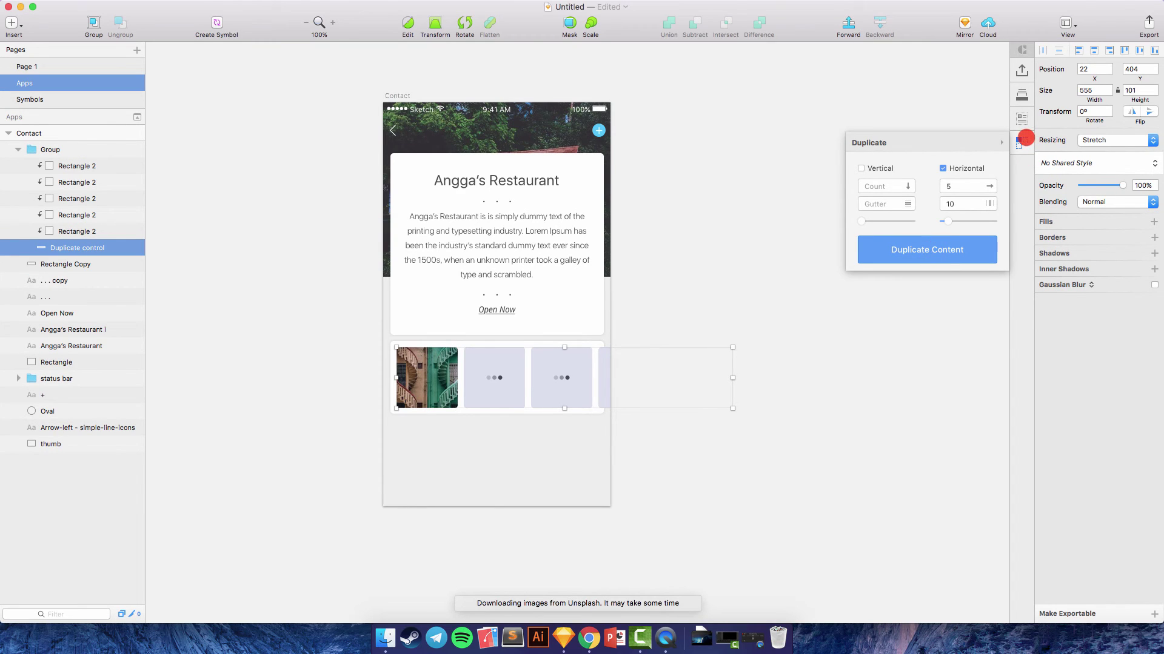
pyautogui.click(1023, 138)
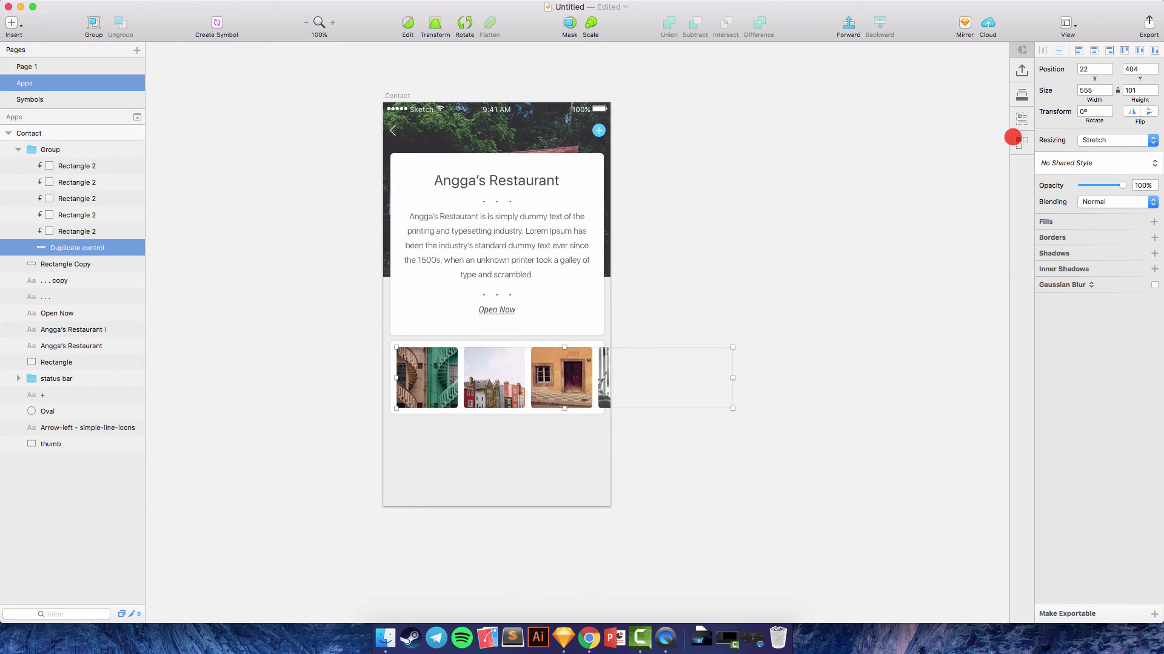
# Step: Group the photo row with its card rectangle and use that rectangle as a mask for the photos
pyautogui.click(20, 150)
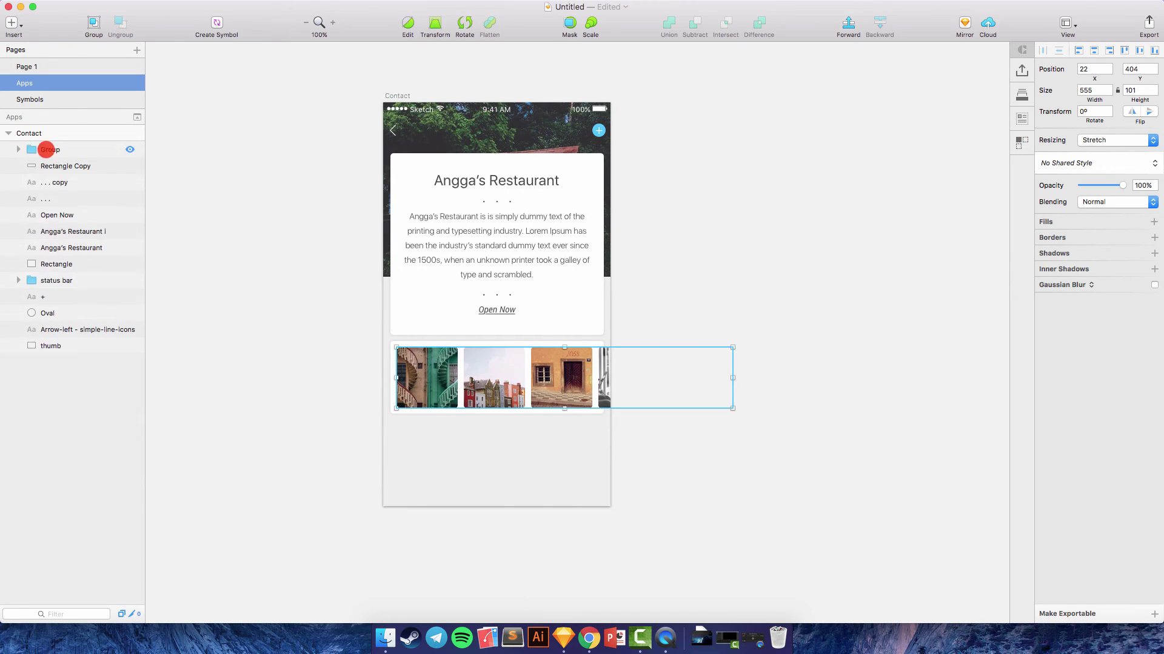
pyautogui.keyDown('shift'); pyautogui.click(54, 166); pyautogui.keyUp('shift')
pyautogui.hotkey('ctrl', 'g')
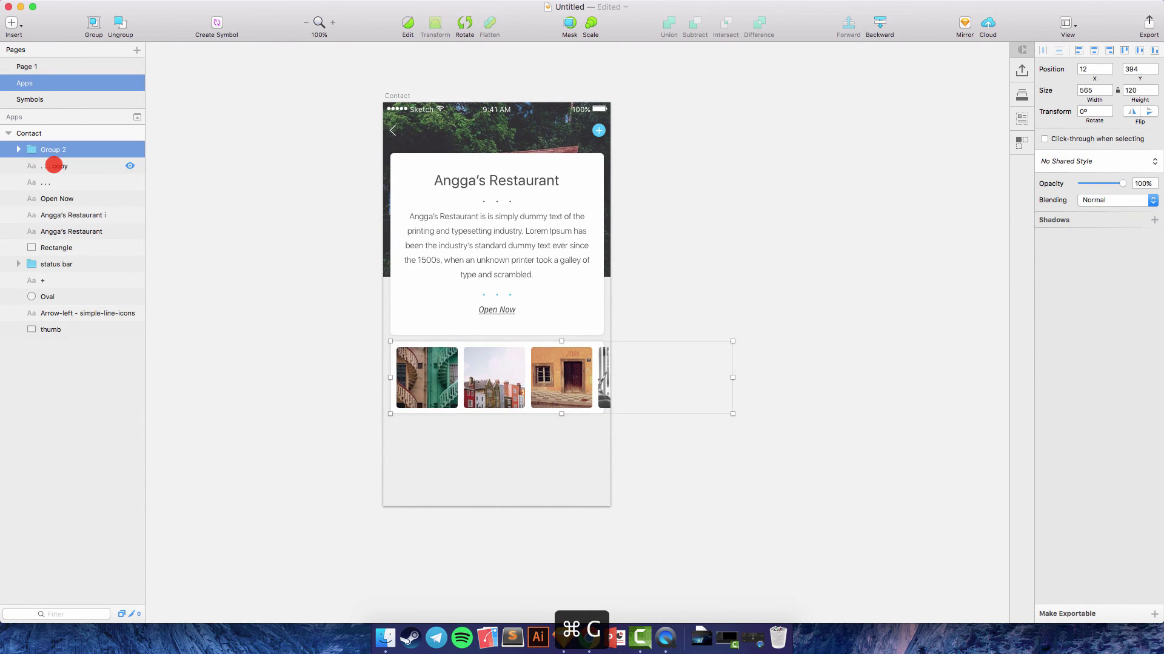
pyautogui.rightClick(58, 182)
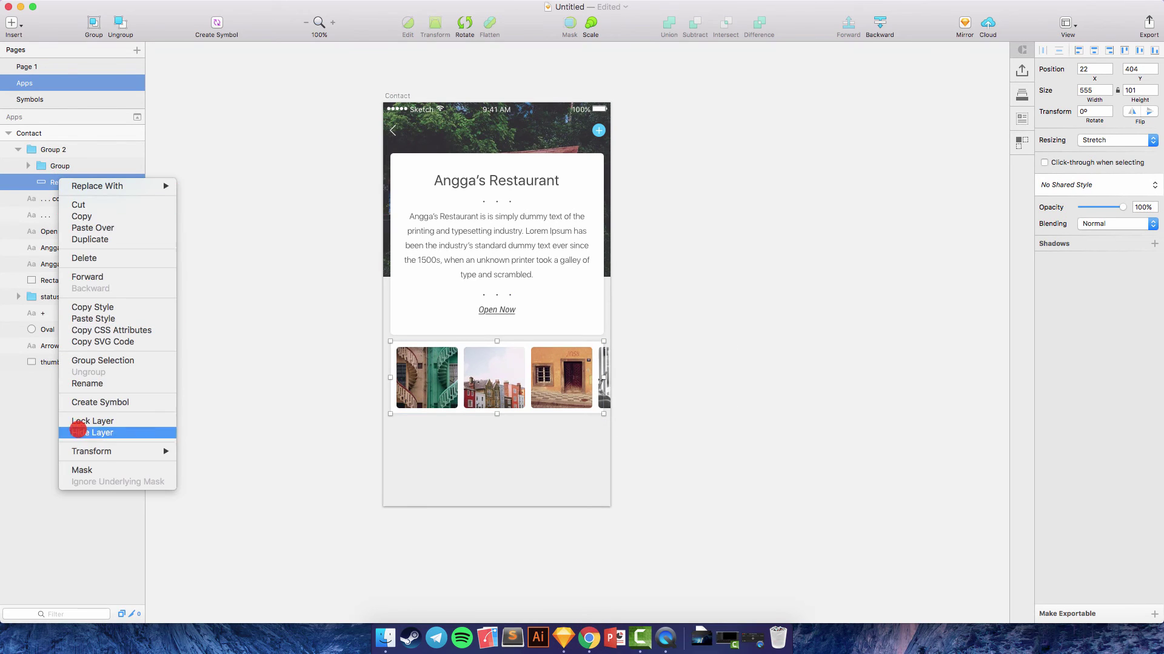
pyautogui.click(82, 471)
pyautogui.click(340, 401)
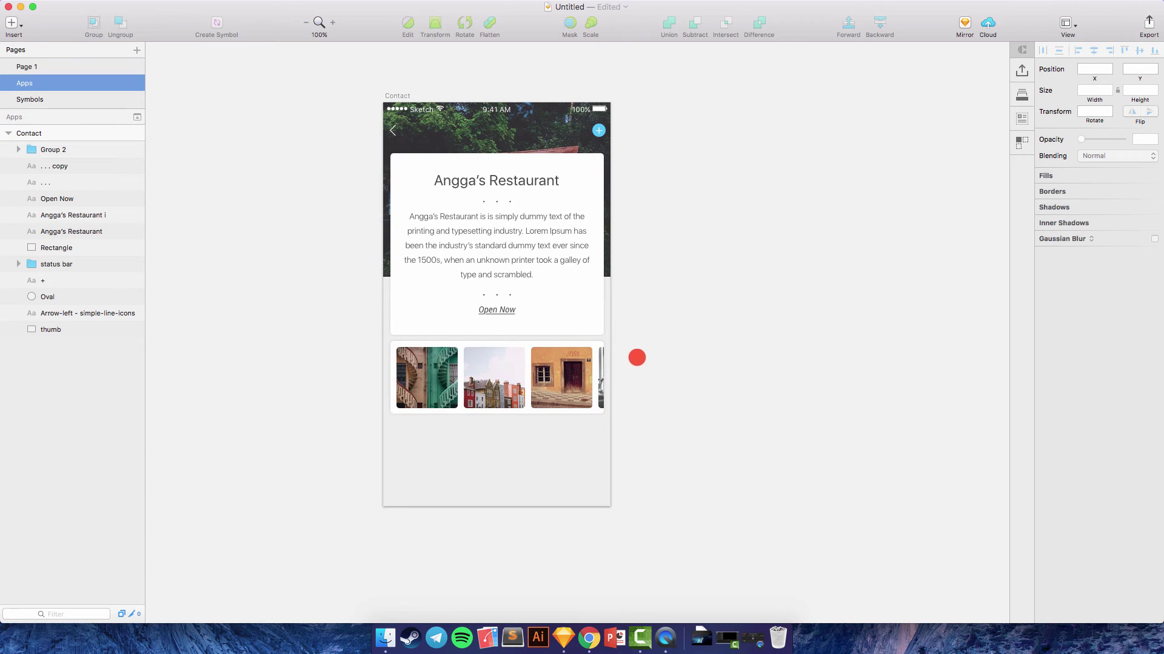
# Step: Duplicate the first white card, bring the copy above all other layers and place it below the photo card
pyautogui.scroll(2, 641, 350)
pyautogui.scroll(-2, 642, 352)
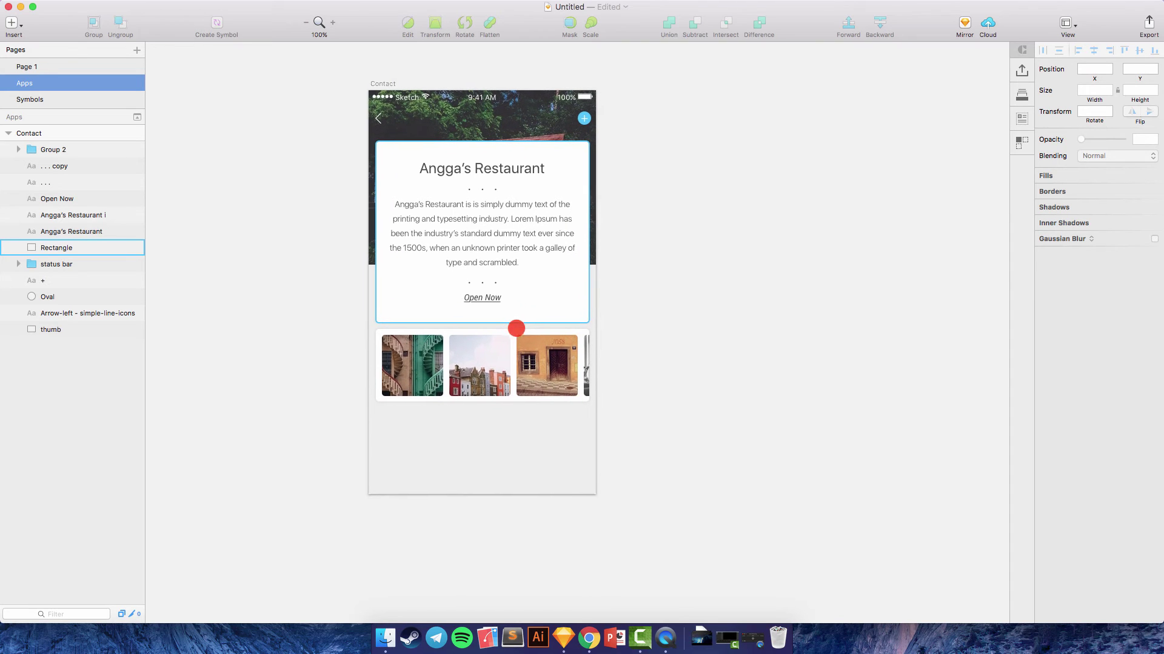
pyautogui.scroll(-1, 518, 332)
pyautogui.hscroll(2, 518, 332)
pyautogui.click(419, 285)
pyautogui.rightClick(64, 255)
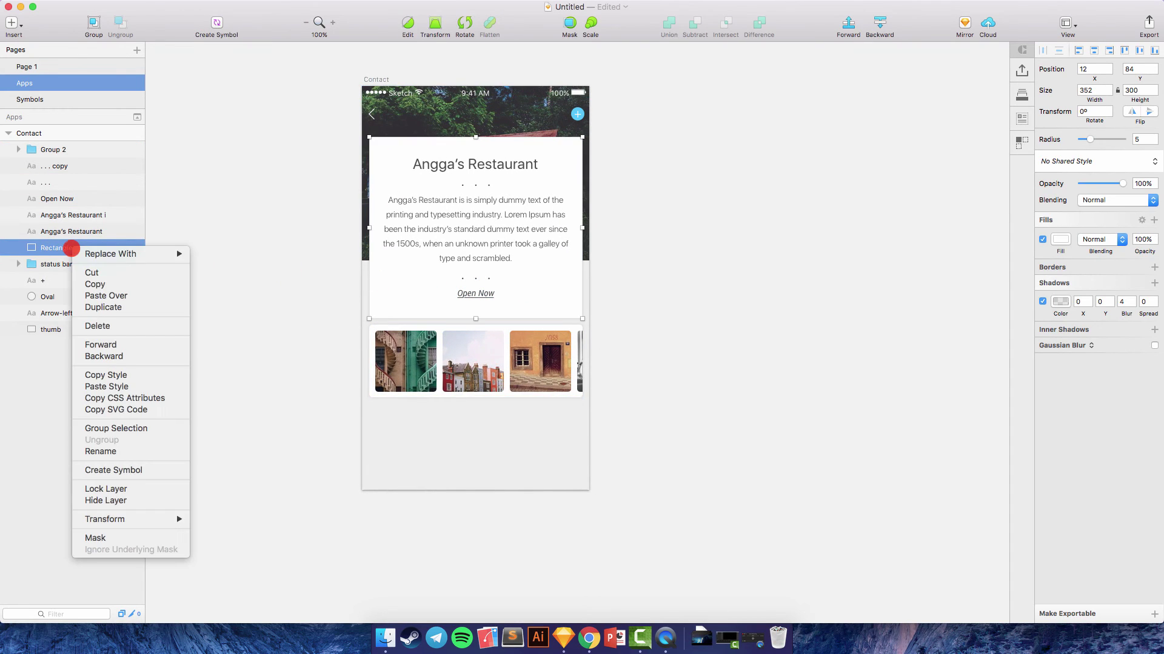
pyautogui.click(110, 308)
pyautogui.moveTo(78, 249); pyautogui.dragTo(60, 148)
pyautogui.moveTo(506, 242); pyautogui.dragTo(496, 511)
# Step: Nudge the third card up to Y 524, leaving a 10 px gap below the photo card
pyautogui.hotkey('alt', 'Up')
pyautogui.hotkey('alt', 'Up')
pyautogui.hotkey('alt', 'Up')
pyautogui.hotkey('alt', 'Up')
pyautogui.hotkey('alt', 'Up')
pyautogui.hotkey('alt', 'Up')
pyautogui.hotkey('alt', 'Up')
pyautogui.hotkey('alt', 'Up')
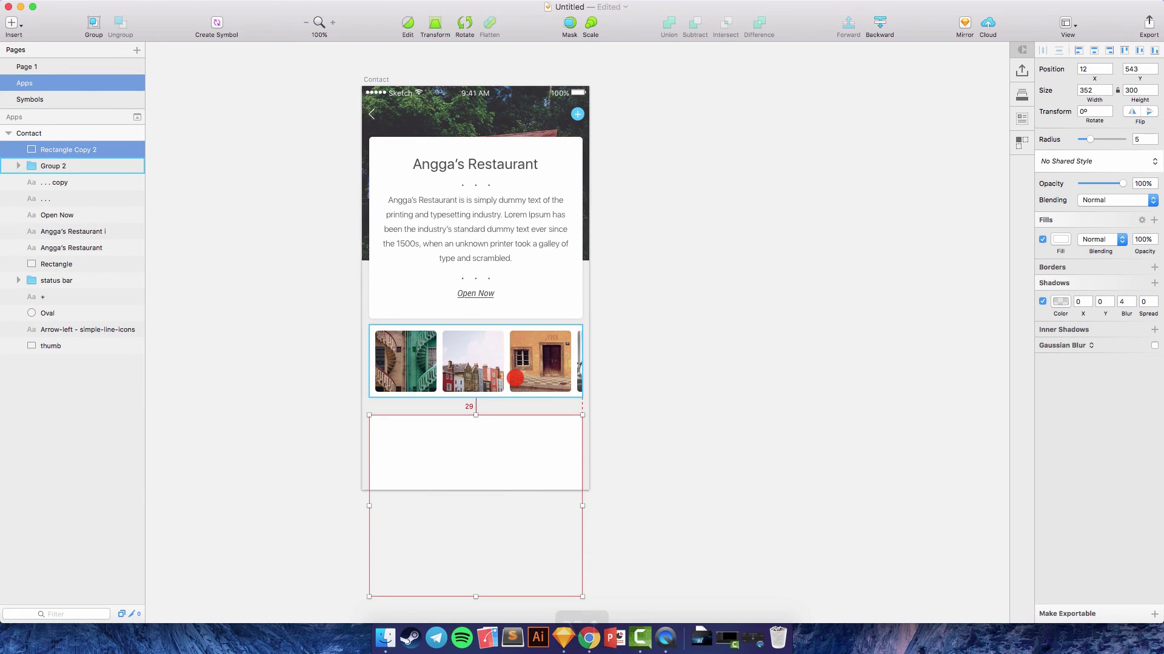
pyautogui.hotkey('alt', 'Up')
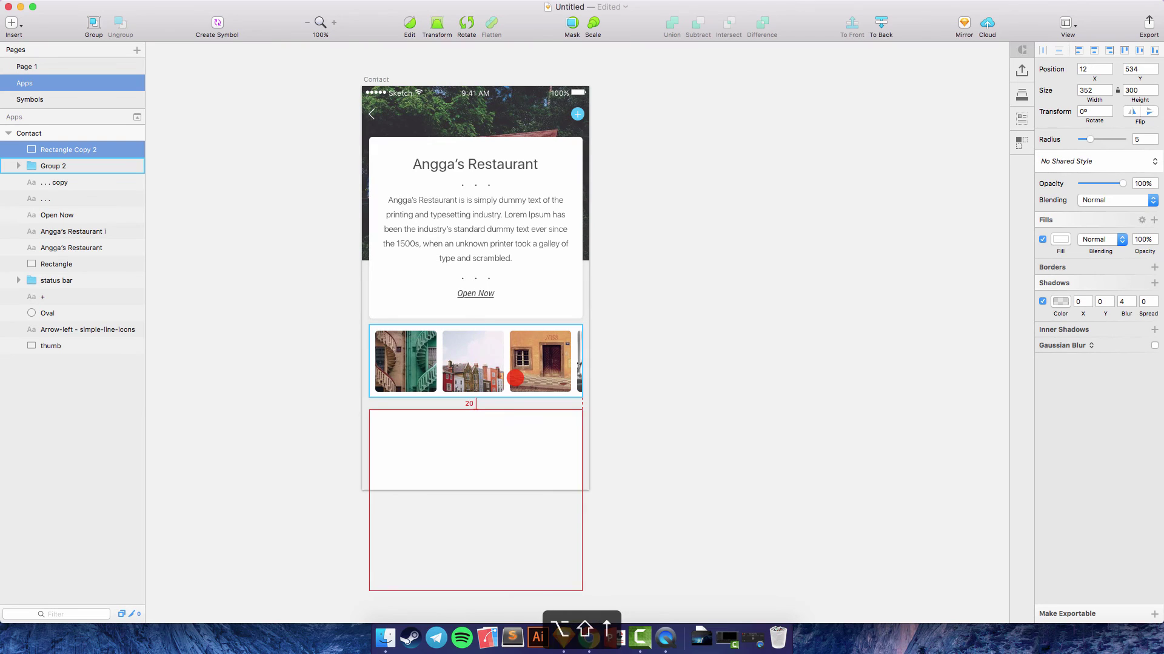
pyautogui.hotkey('alt', 'shift', 'Up')
# Step: Shorten the third card from its bottom edge to a height of 132
pyautogui.scroll(-5, 518, 377)
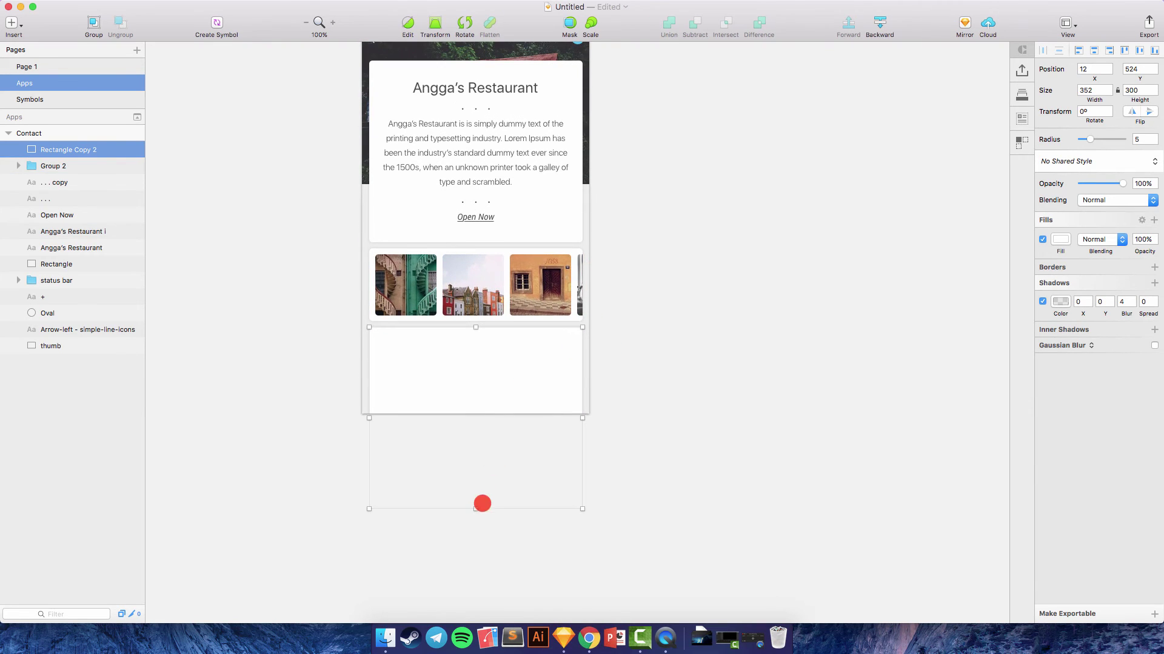
pyautogui.moveTo(476, 509); pyautogui.dragTo(466, 407)
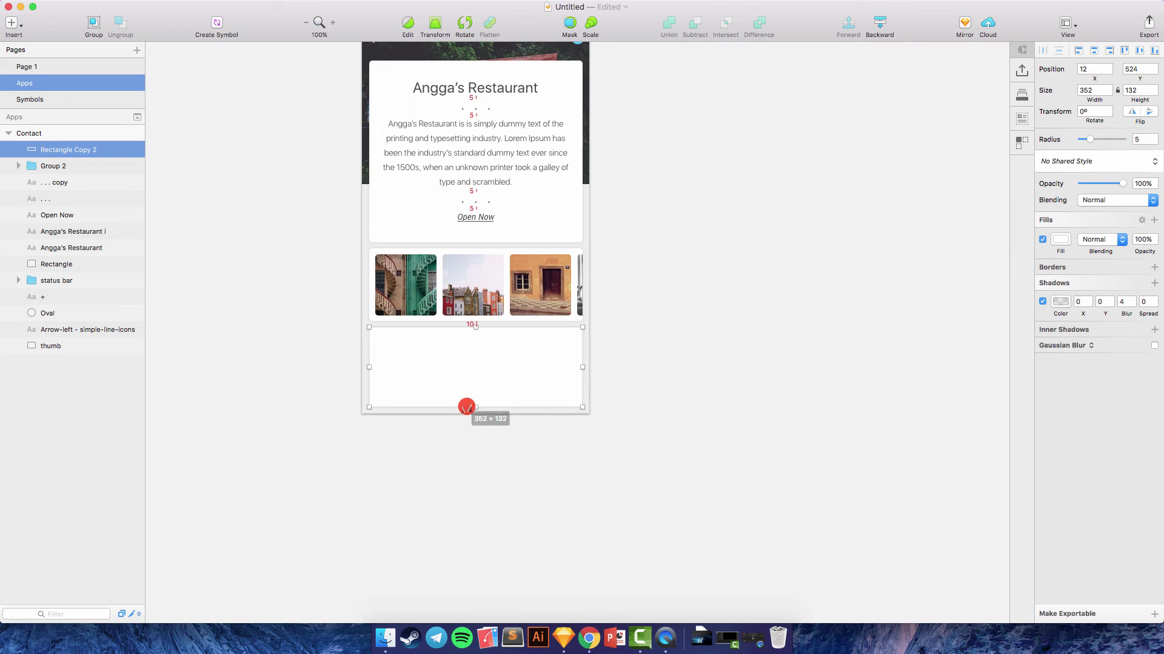
pyautogui.click(656, 374)
pyautogui.scroll(3, 659, 375)
pyautogui.hscroll(-3, 659, 375)
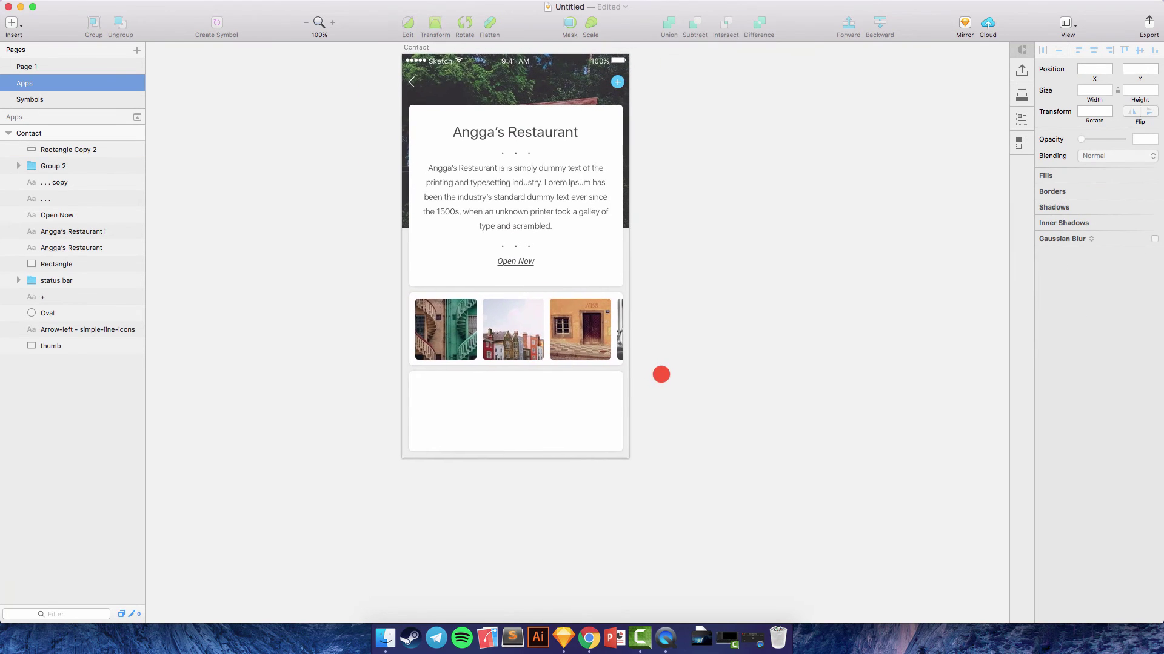
pyautogui.scroll(2, 661, 375)
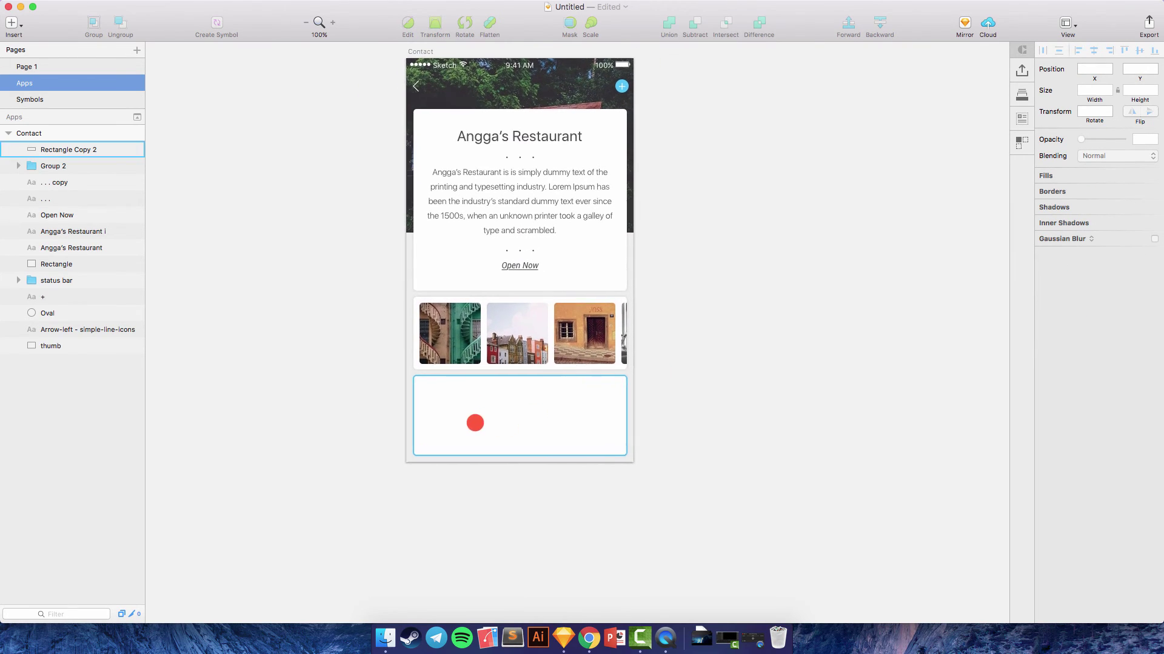
# Step: Duplicate the restaurant title text and bring the copy above all other layers
pyautogui.scroll(-3, 475, 423)
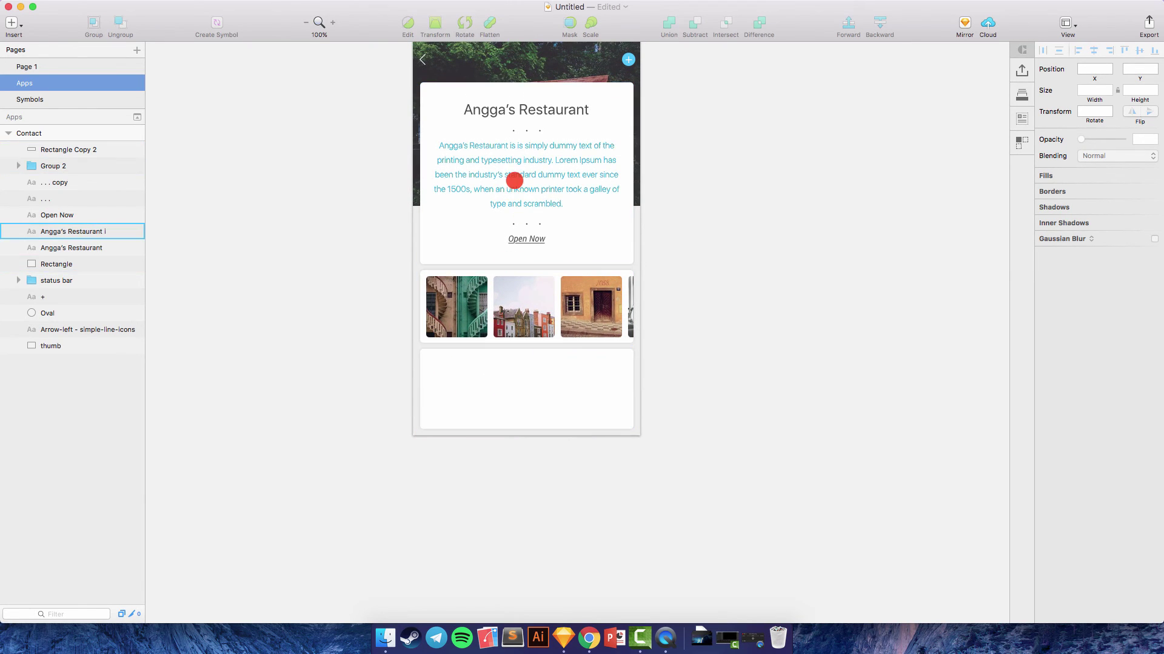
pyautogui.click(508, 110)
pyautogui.rightClick(507, 110)
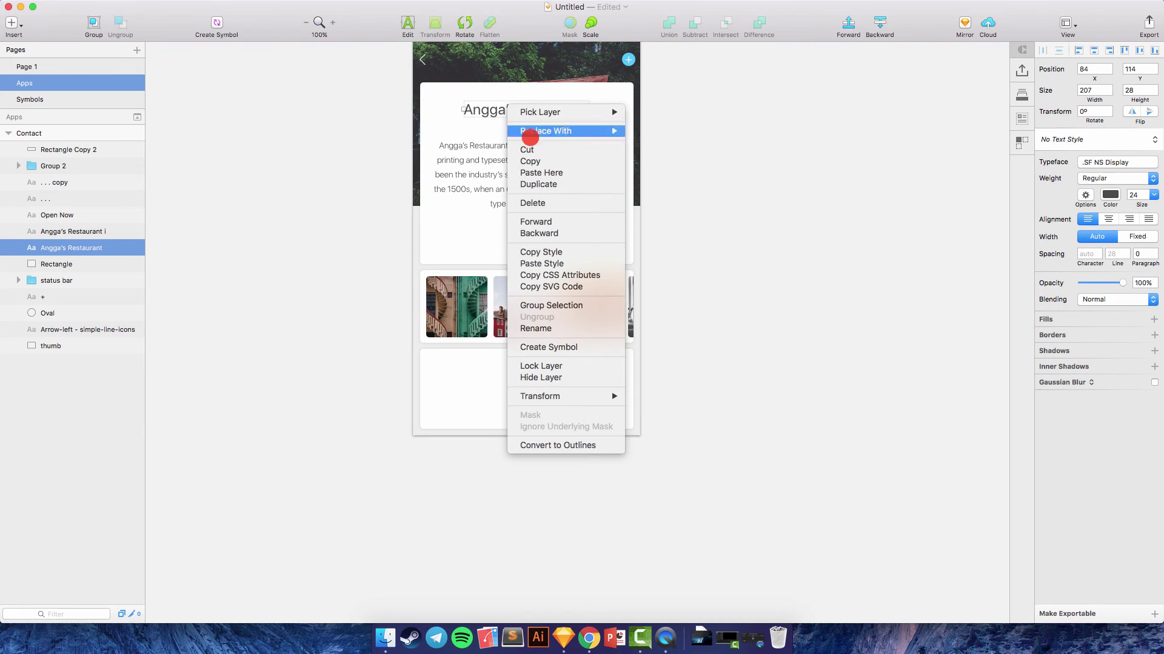
pyautogui.click(538, 184)
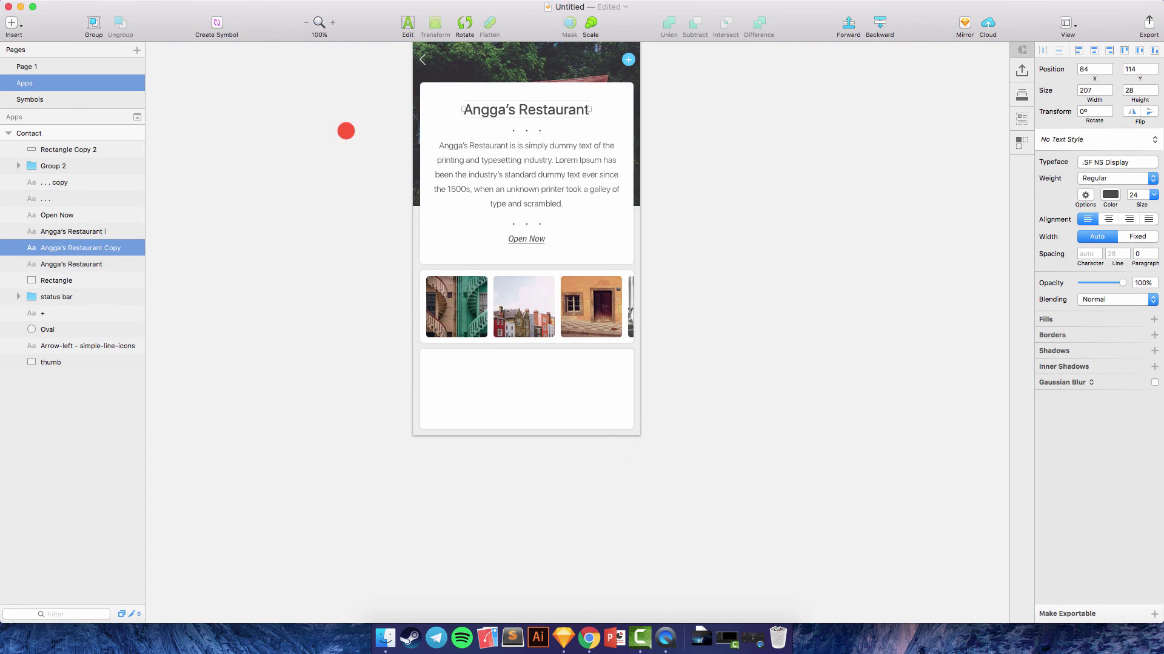
pyautogui.moveTo(46, 240); pyautogui.dragTo(48, 148)
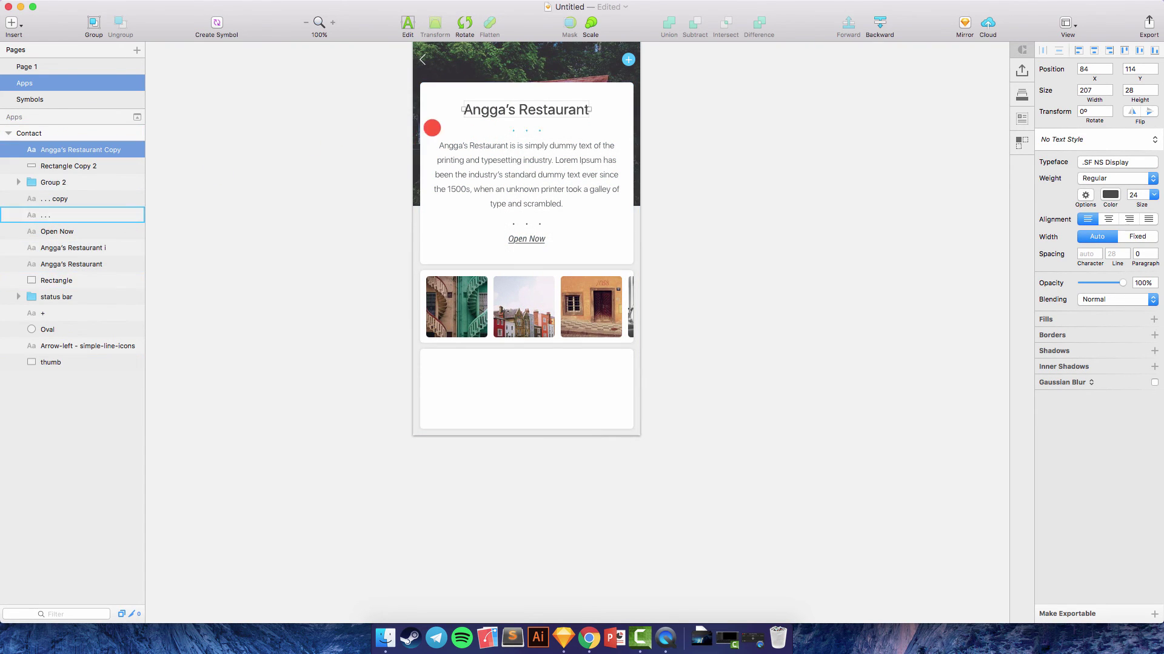
# Step: Move the duplicated restaurant title into the third card at about X 28, Y 562 and set its font size to 18
pyautogui.moveTo(482, 114); pyautogui.dragTo(450, 380)
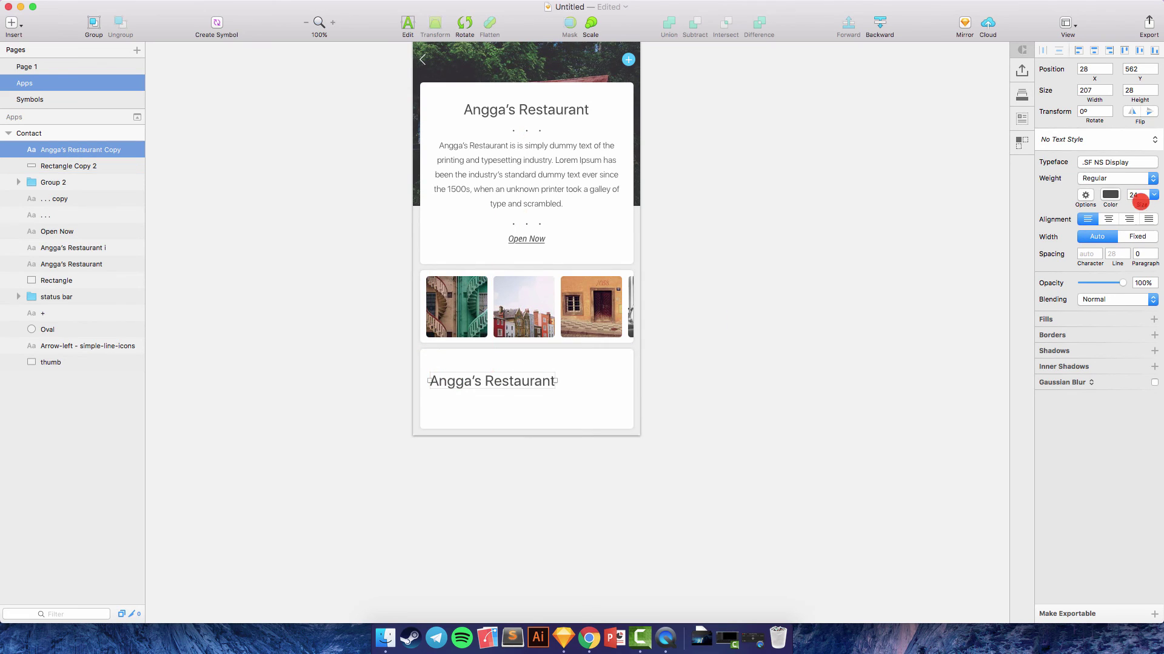
pyautogui.write('20')
pyautogui.press('Return')
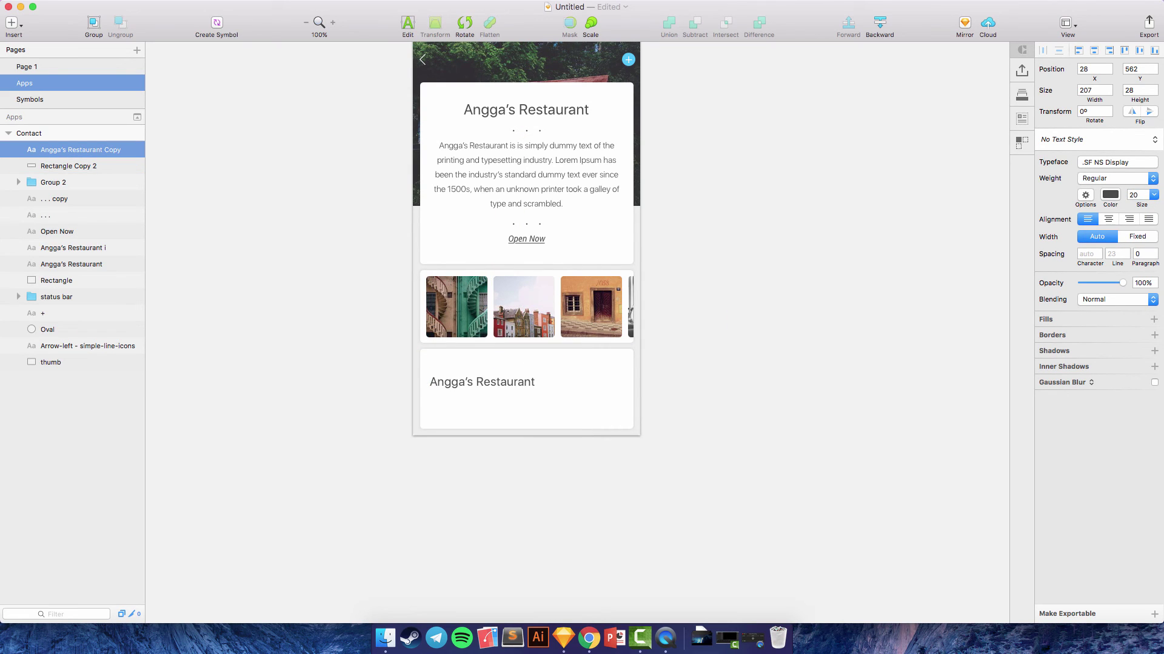
pyautogui.click(1138, 194)
pyautogui.write('18')
pyautogui.press('Return')
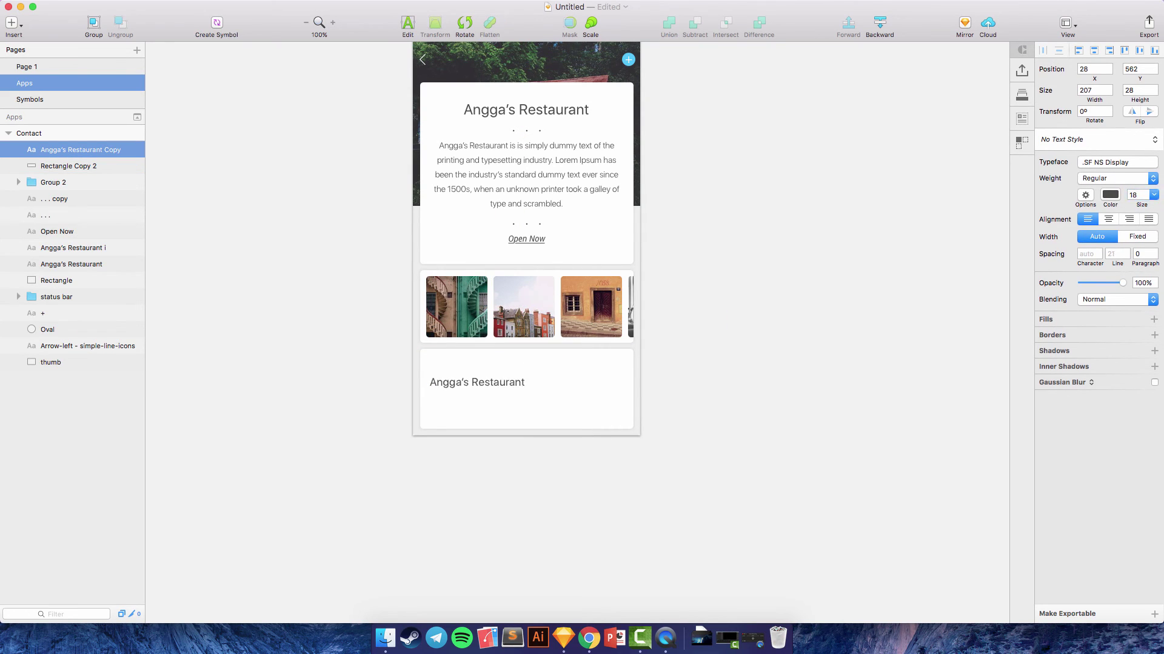
# Step: Change the third card's title text to "Contact Information" and set its font size to 16
pyautogui.scroll(2, 631, 309)
pyautogui.click(408, 23)
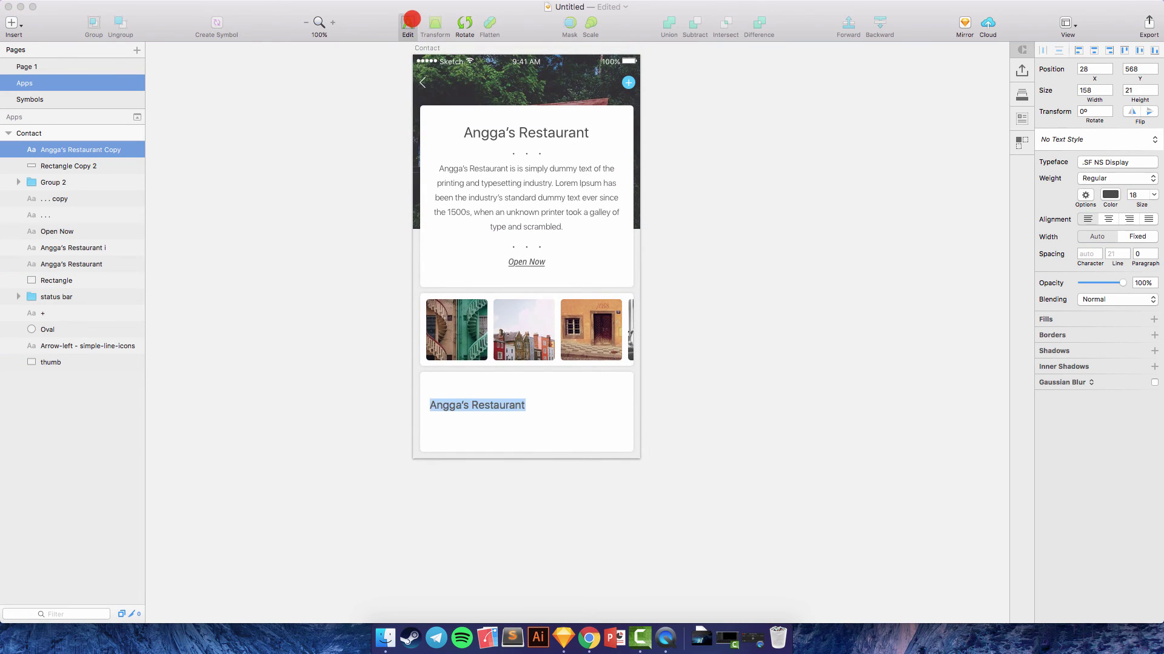
pyautogui.write('Contact Info')
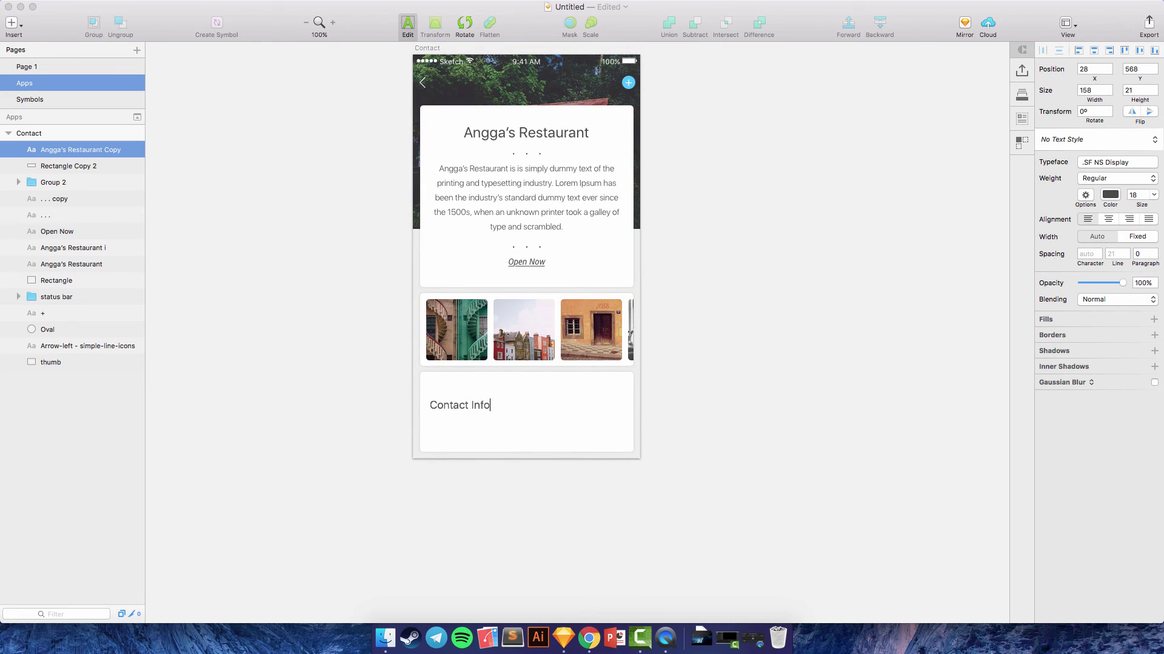
pyautogui.write('rmation')
pyautogui.press('Escape')
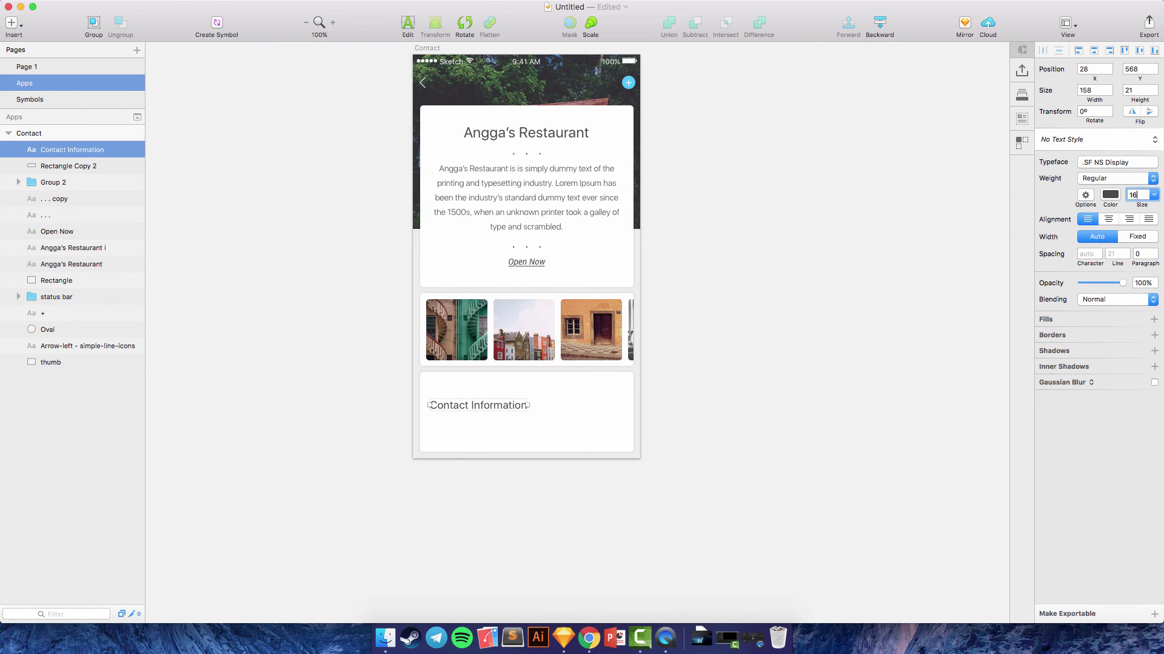
pyautogui.write('16')
pyautogui.press('Return')
# Step: Nudge the "Contact Information" heading to X 27, Y 539 in the third card's upper-left corner
pyautogui.press('alt')
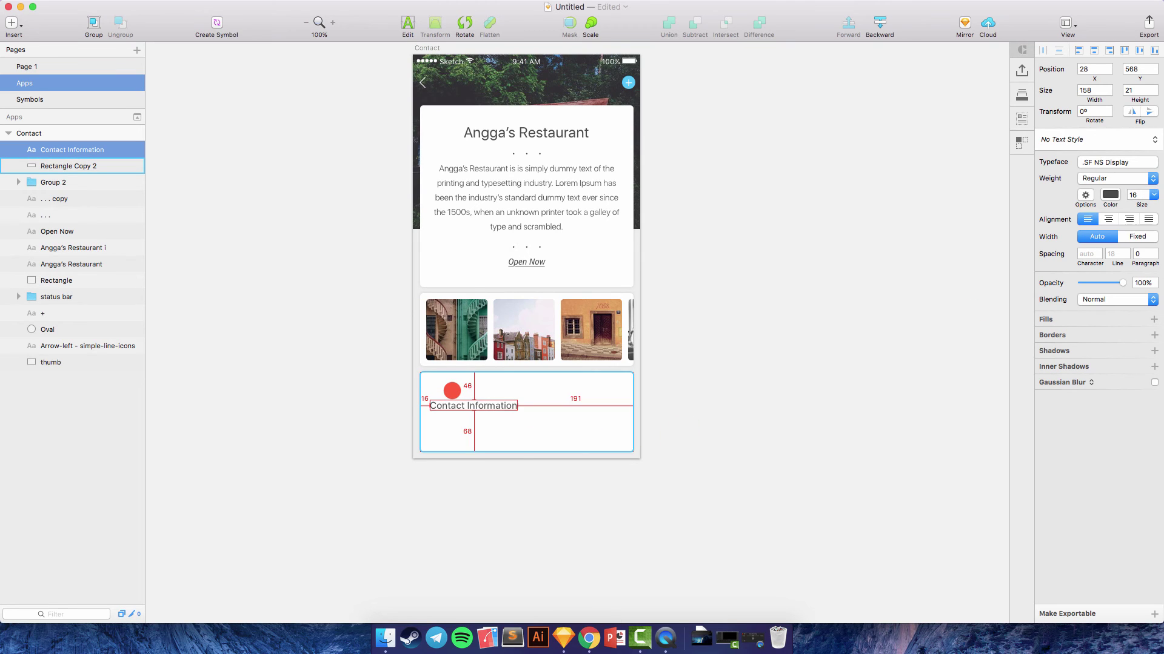
pyautogui.hotkey('shift', 'Up')
pyautogui.hotkey('shift', 'Up')
pyautogui.hotkey('shift', 'Up')
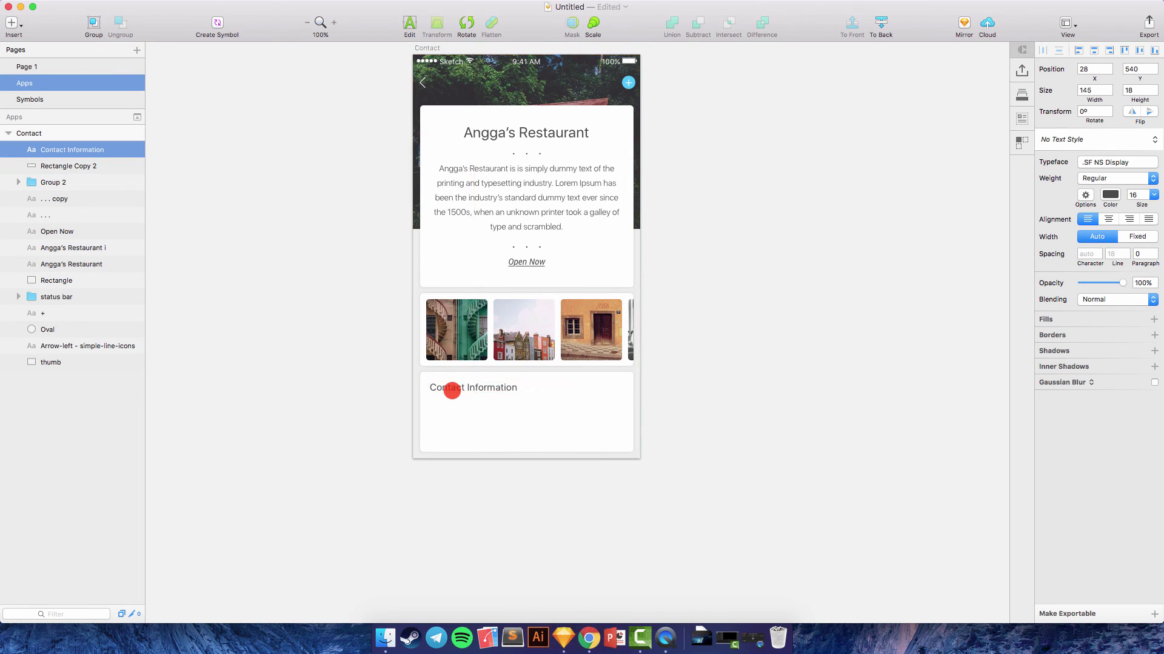
pyautogui.press('alt')
pyautogui.press('Down')
pyautogui.press('Down')
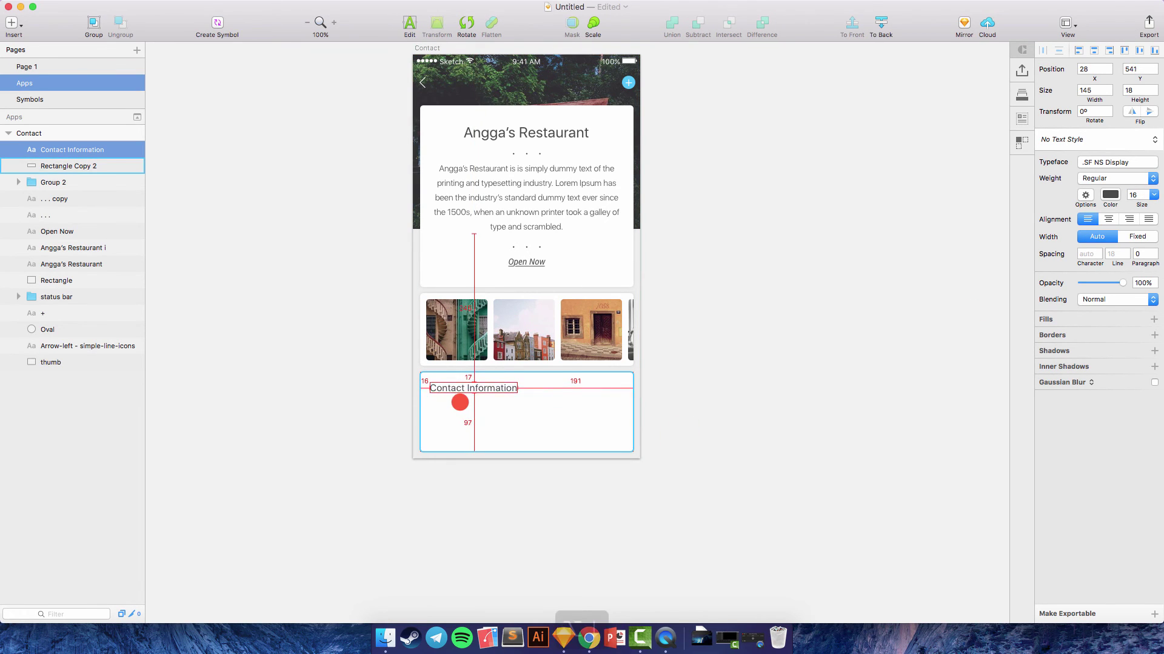
pyautogui.press('Up')
pyautogui.press('Up')
pyautogui.press('Up')
pyautogui.press('Up')
pyautogui.press('Up')
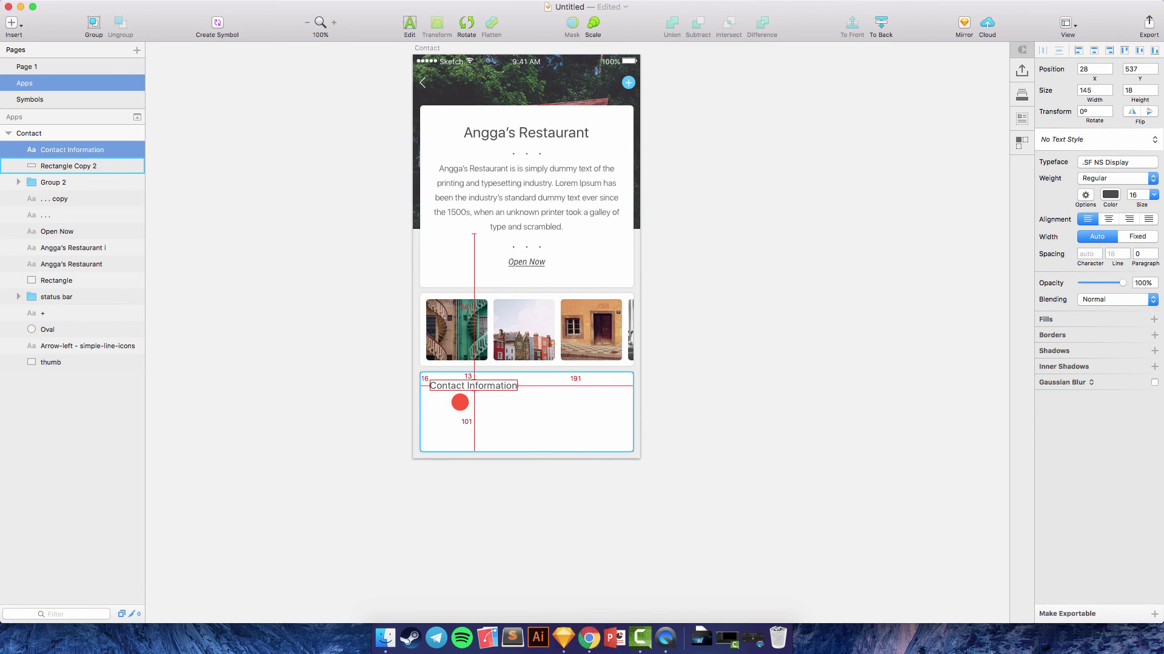
pyautogui.press('Down')
pyautogui.press('Down')
pyautogui.press('Left')
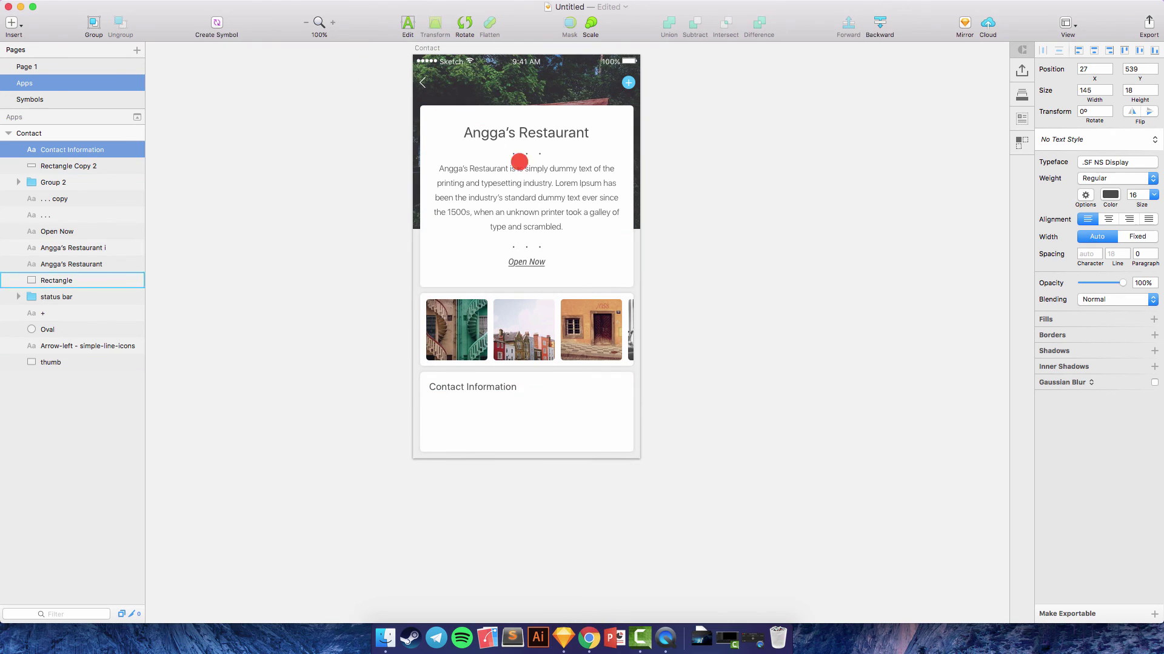
pyautogui.scroll(-3, 847, 263)
pyautogui.scroll(2, 847, 263)
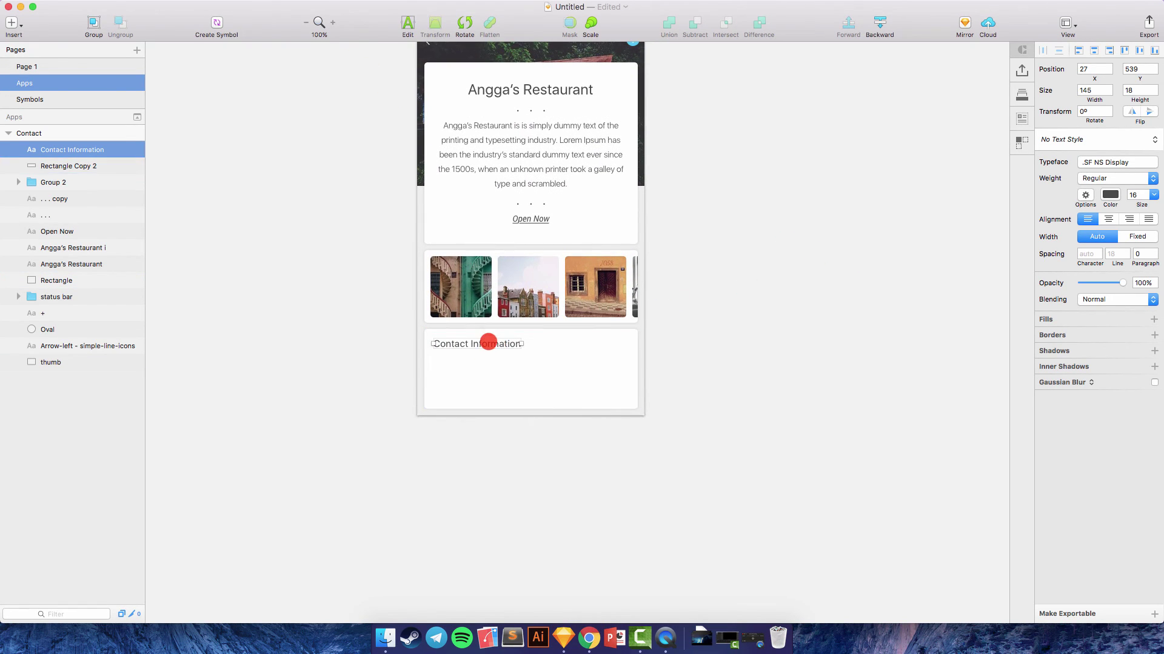
pyautogui.rightClick(484, 341)
pyautogui.click(453, 63)
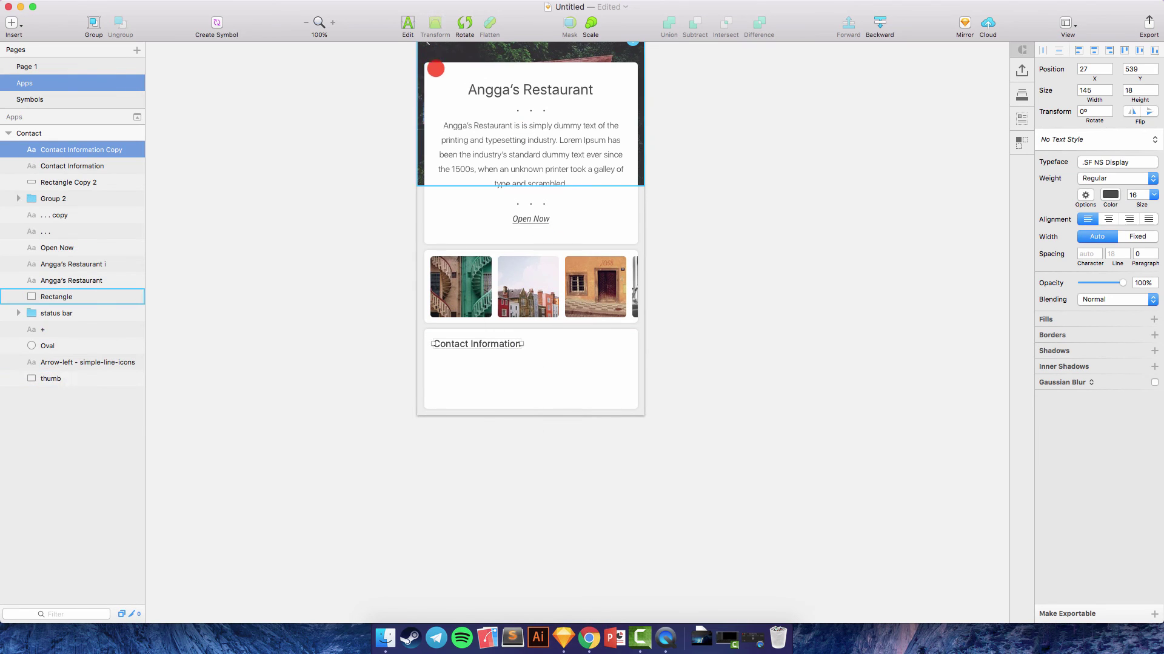
pyautogui.hotkey('shift', 'Right')
pyautogui.hotkey('shift', 'Right')
pyautogui.hotkey('shift', 'Right')
pyautogui.hotkey('shift', 'Right')
pyautogui.hotkey('shift', 'Right')
pyautogui.hotkey('shift', 'Right')
pyautogui.hotkey('shift', 'Right')
pyautogui.hotkey('shift', 'Right')
pyautogui.hotkey('shift', 'Right')
pyautogui.hotkey('shift', 'Right')
pyautogui.hotkey('shift', 'Right')
pyautogui.hotkey('shift', 'Right')
pyautogui.hotkey('shift', 'Right')
pyautogui.hotkey('shift', 'Right')
pyautogui.hotkey('shift', 'Right')
pyautogui.hotkey('shift', 'Right')
pyautogui.hotkey('shift', 'Right')
pyautogui.hotkey('shift', 'Right')
pyautogui.hotkey('shift', 'Right')
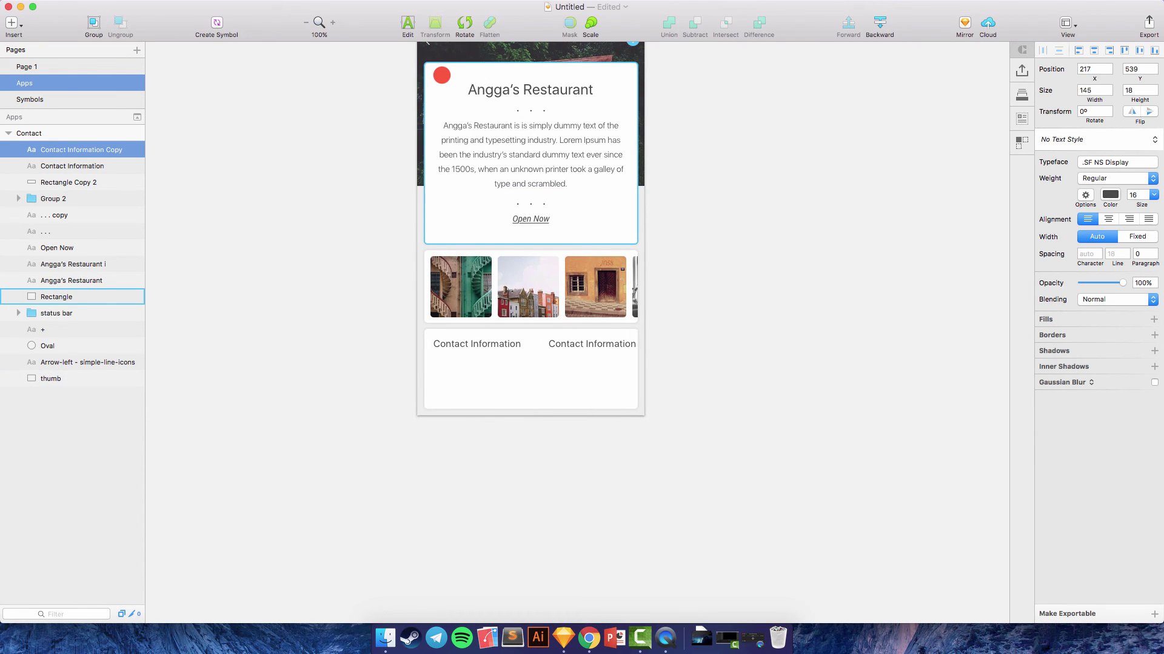
pyautogui.hotkey('shift', 'Left')
pyautogui.click(407, 27)
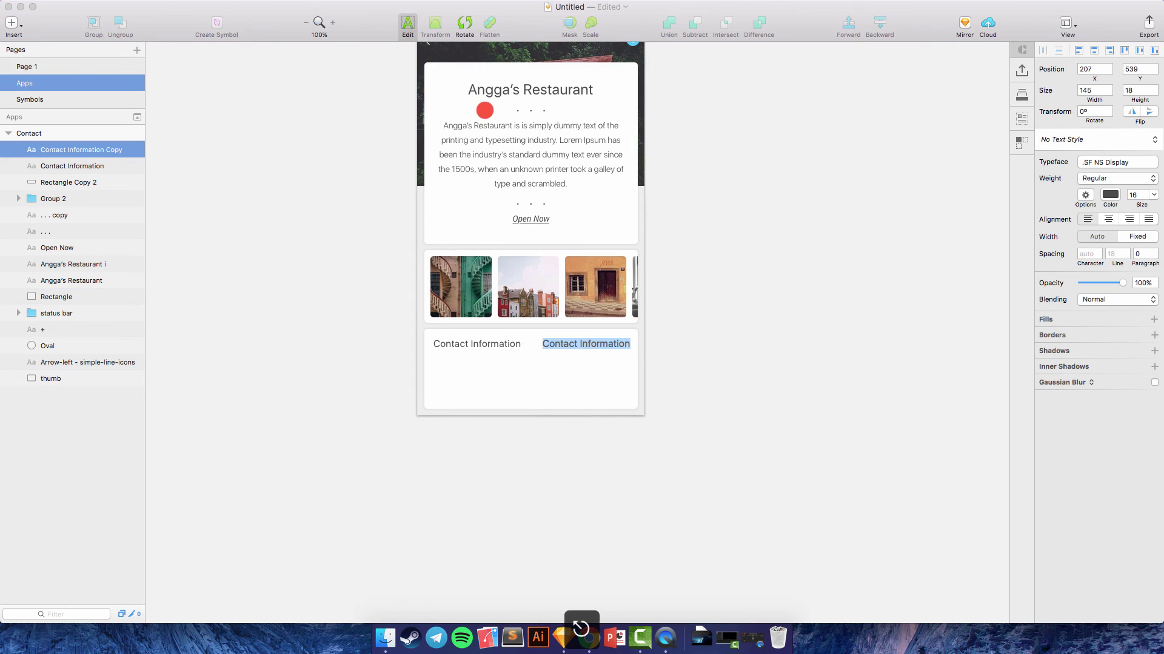
pyautogui.press('Escape')
pyautogui.press('Delete')
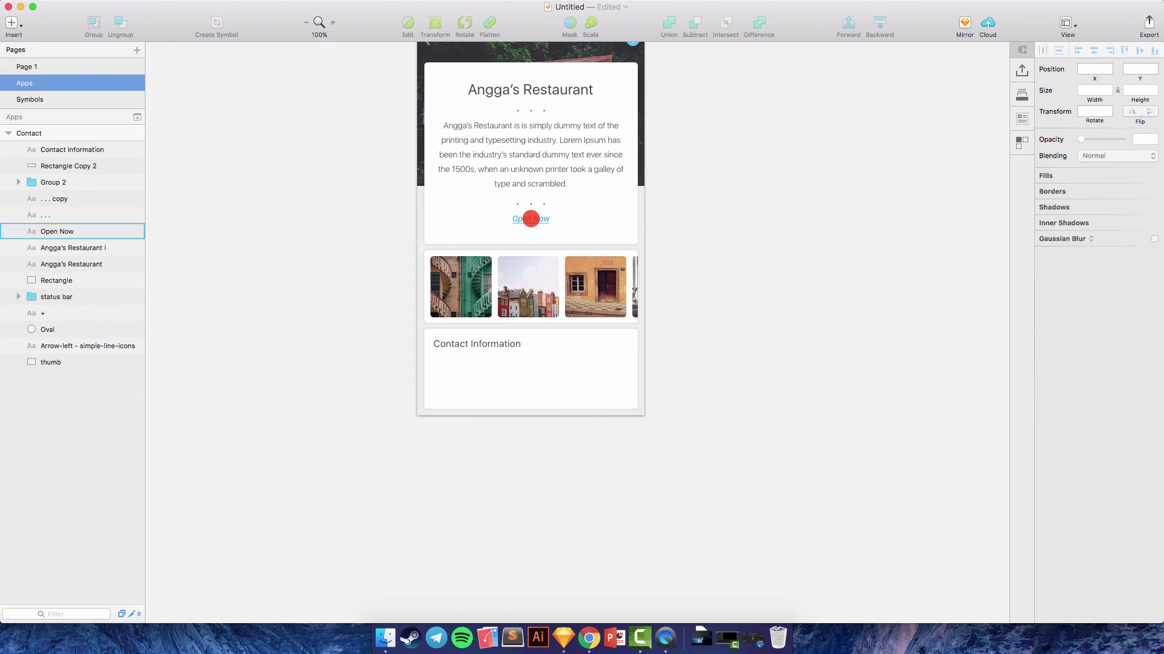
# Step: Duplicate the "Open Now" text, bring the copy above all other layers and place it beside the "Contact Information" heading
pyautogui.click(530, 219)
pyautogui.rightClick(532, 220)
pyautogui.click(558, 296)
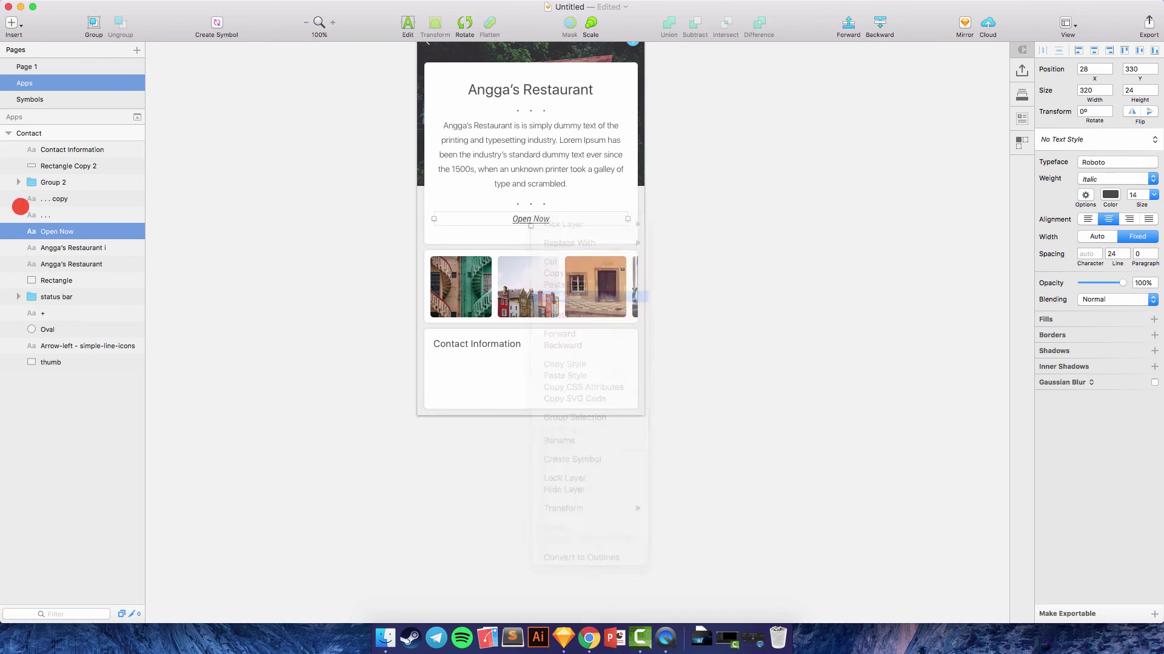
pyautogui.moveTo(37, 232); pyautogui.dragTo(99, 145)
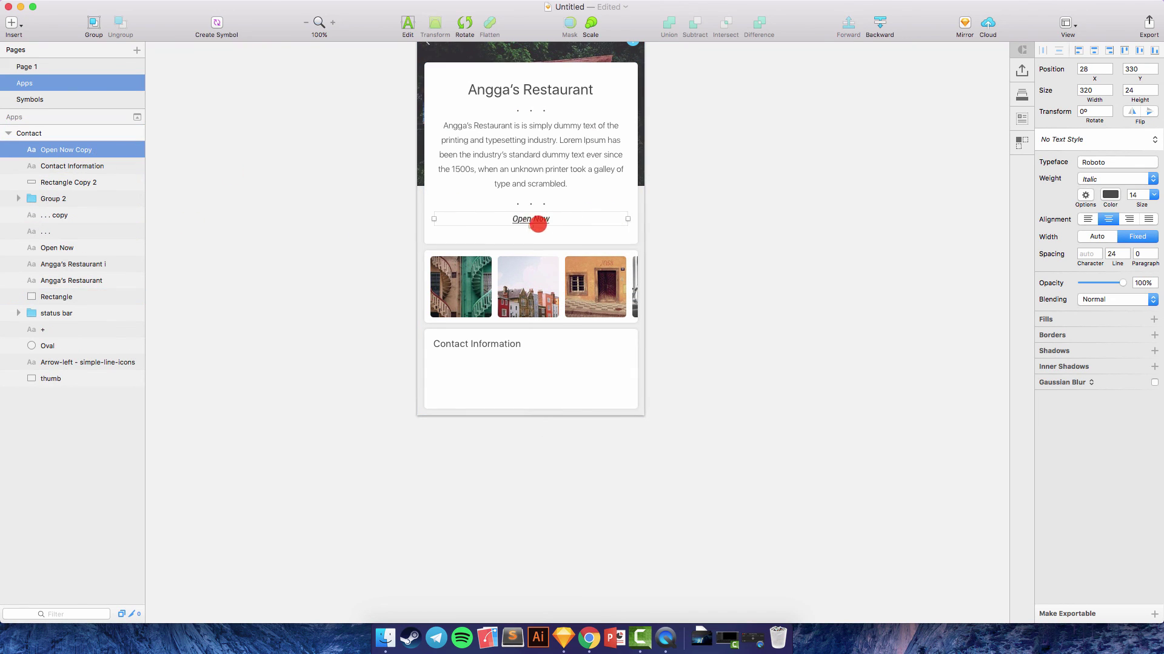
pyautogui.moveTo(526, 222); pyautogui.dragTo(601, 341)
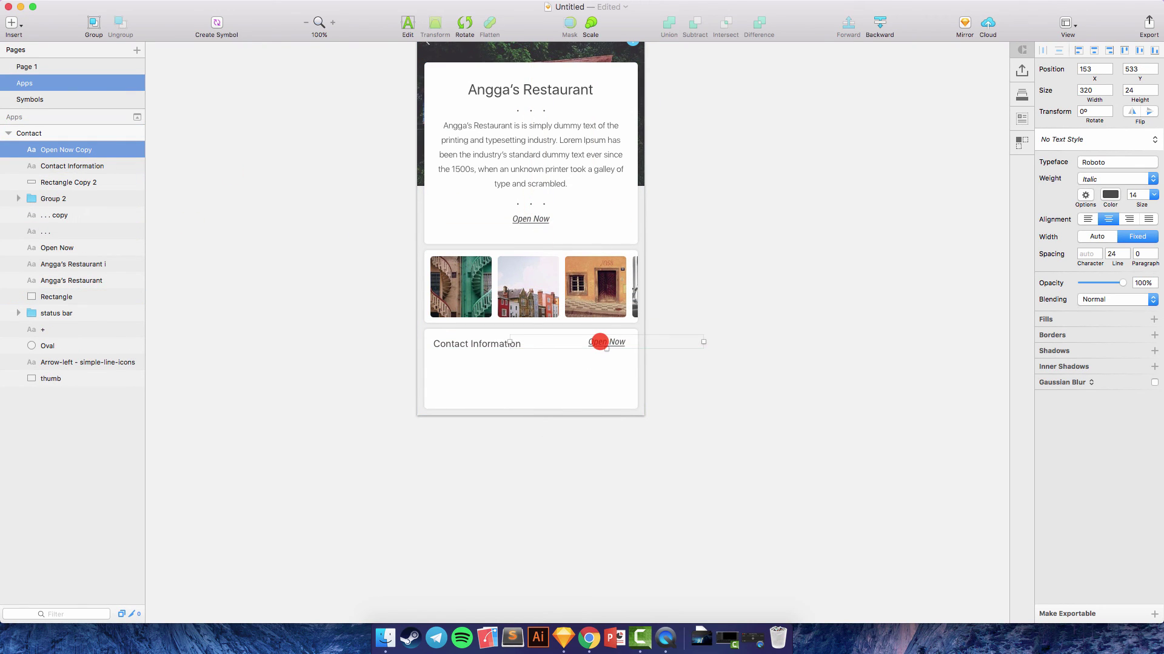
# Step: Change the copied "Open Now" text in the third card to "Call Us"
pyautogui.doubleClick(600, 342)
pyautogui.press('super+a')
pyautogui.write('Call U')
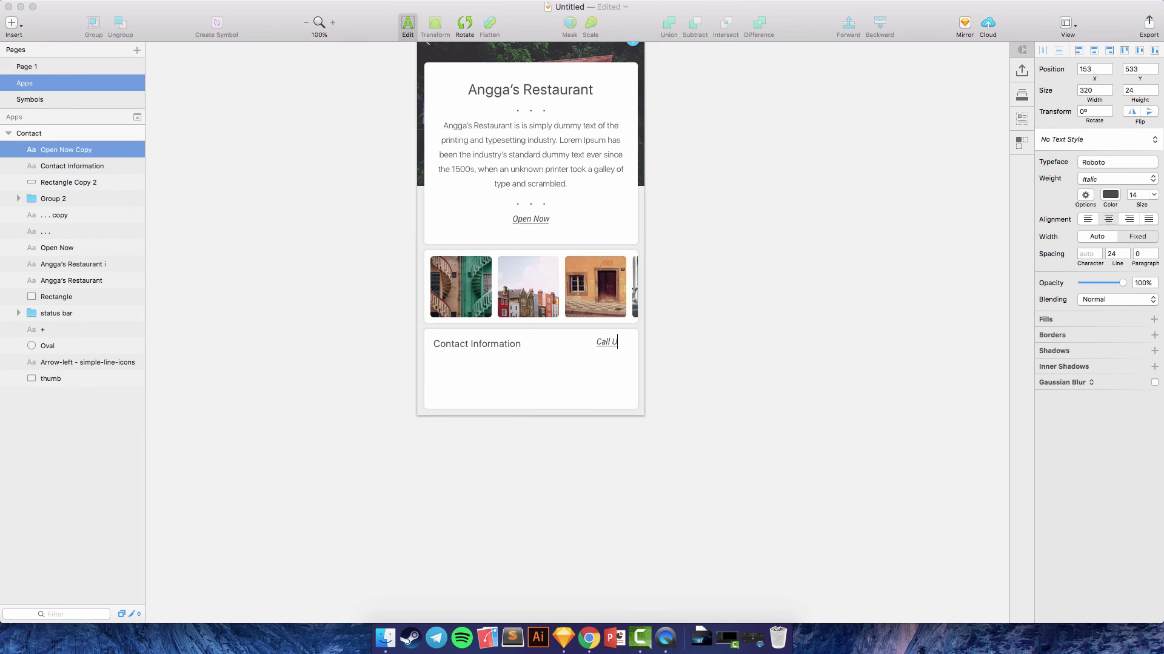
pyautogui.write('s')
pyautogui.press('Escape')
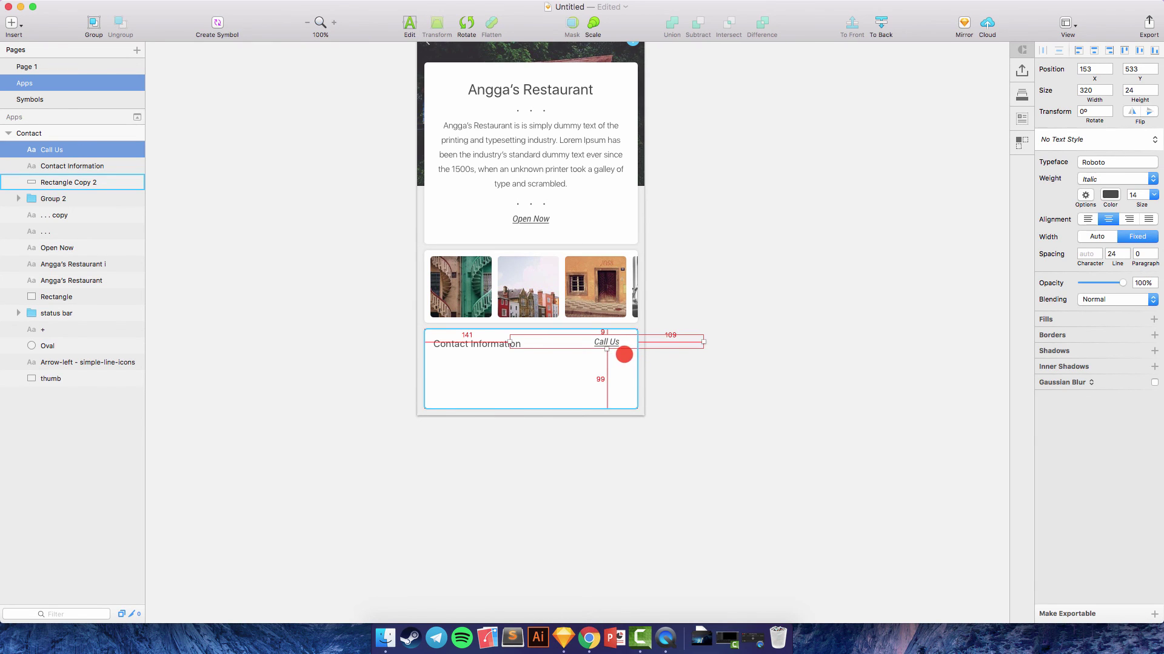
# Step: Narrow the "Call Us" text box to a width of 69 and position it at X 293, Y 534
pyautogui.moveTo(703, 342); pyautogui.dragTo(611, 340)
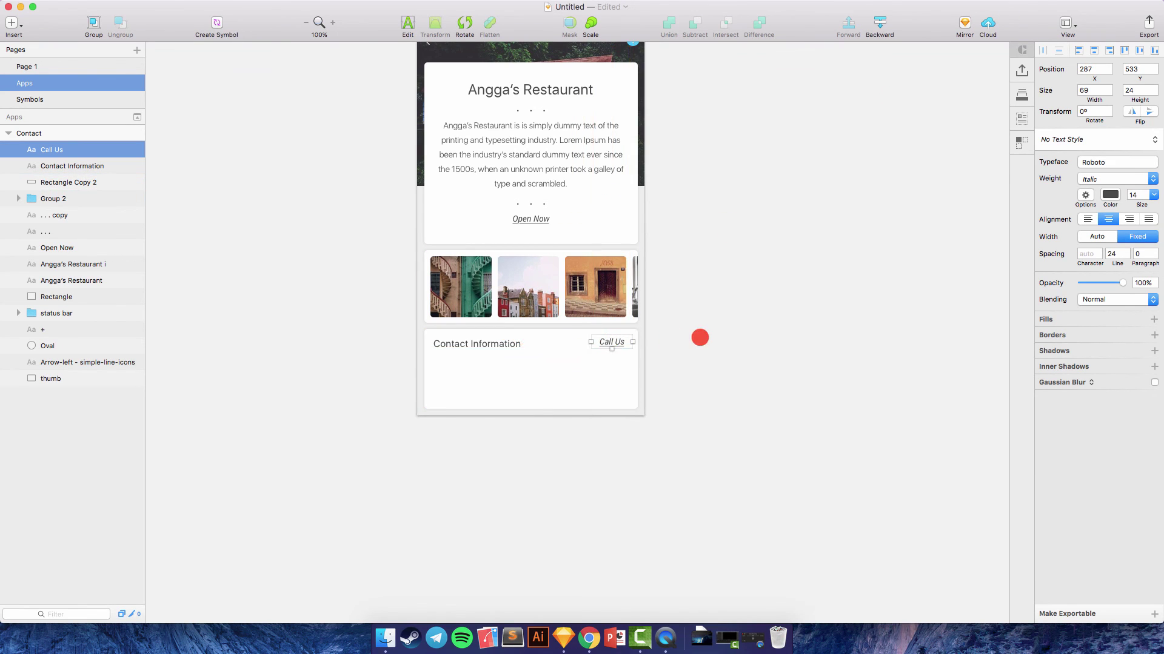
pyautogui.press('Down')
pyautogui.press('Down')
pyautogui.press('Down')
pyautogui.hotkey('shift', 'Right')
pyautogui.press('Left')
pyautogui.press('Up')
pyautogui.press('Up')
# Step: Duplicate the "Contact Information" heading and move the copy 40 px down to Y 579
pyautogui.scroll(2, 758, 310)
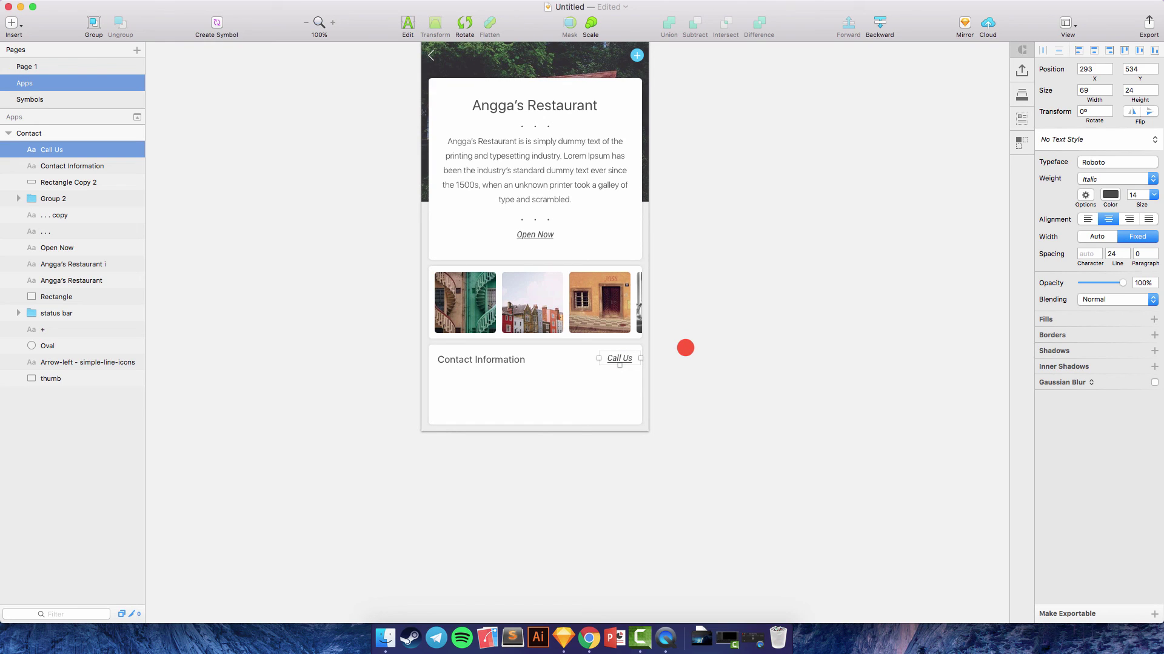
pyautogui.scroll(3, 686, 348)
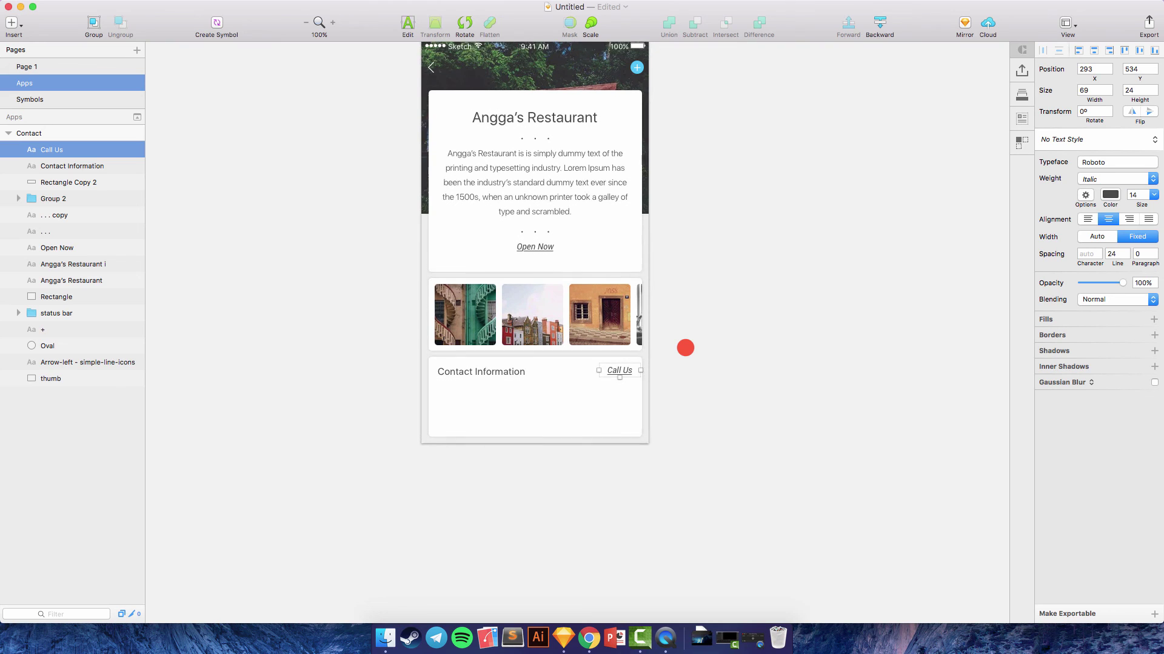
pyautogui.scroll(-3, 685, 347)
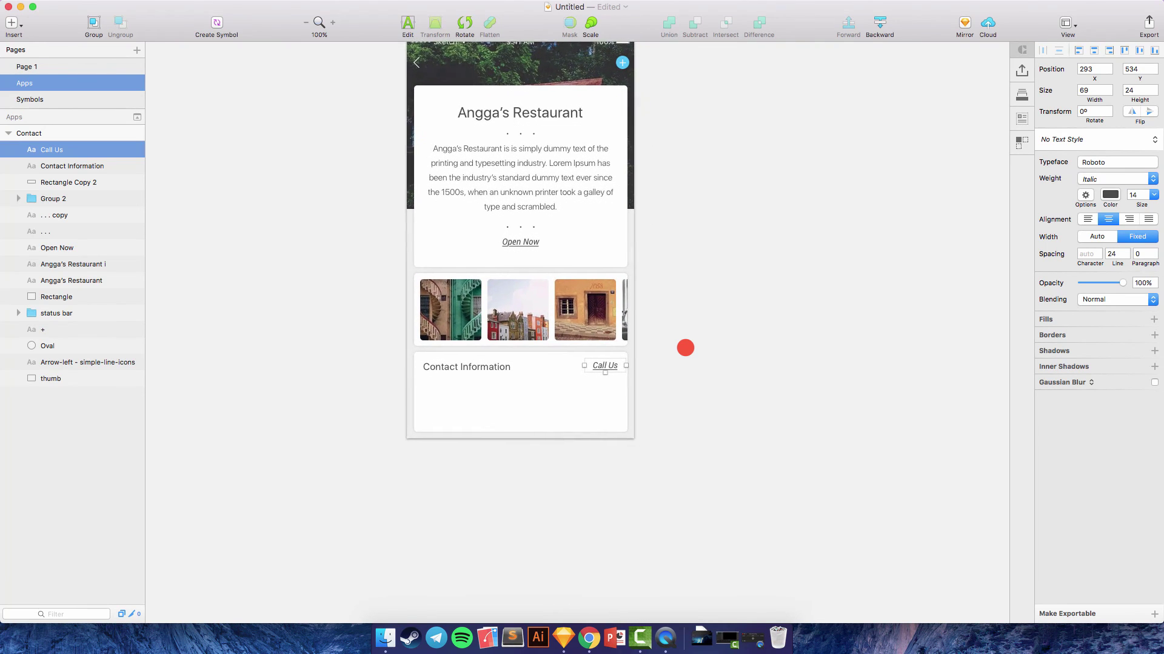
pyautogui.hscroll(-3, 685, 347)
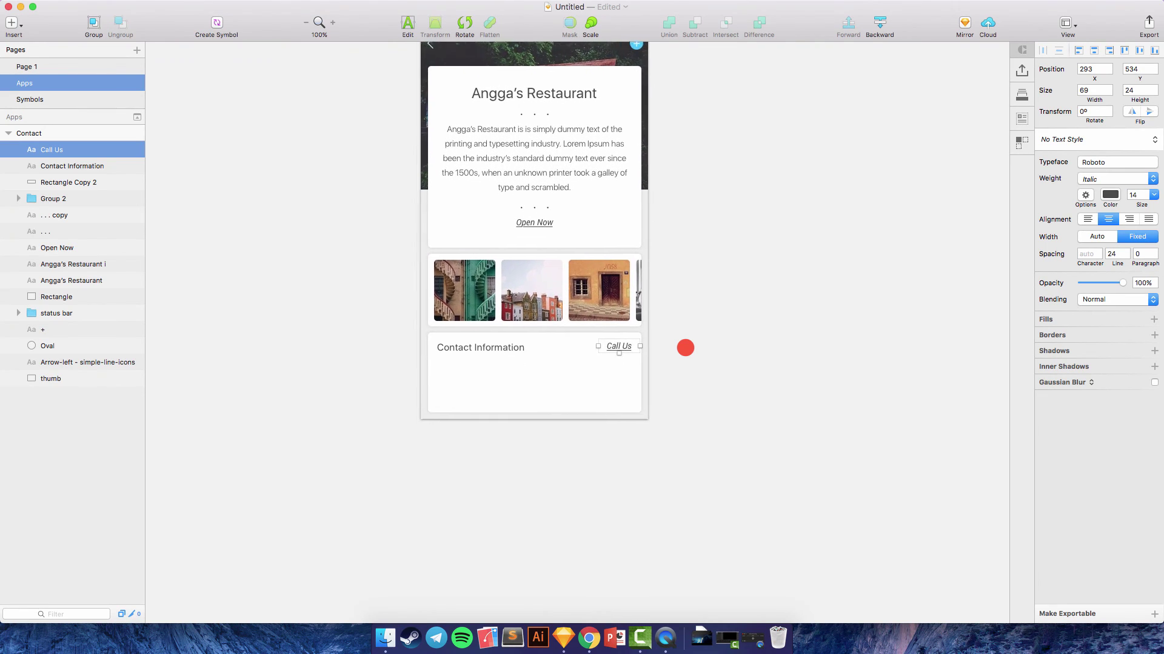
pyautogui.click(490, 345)
pyautogui.rightClick(501, 353)
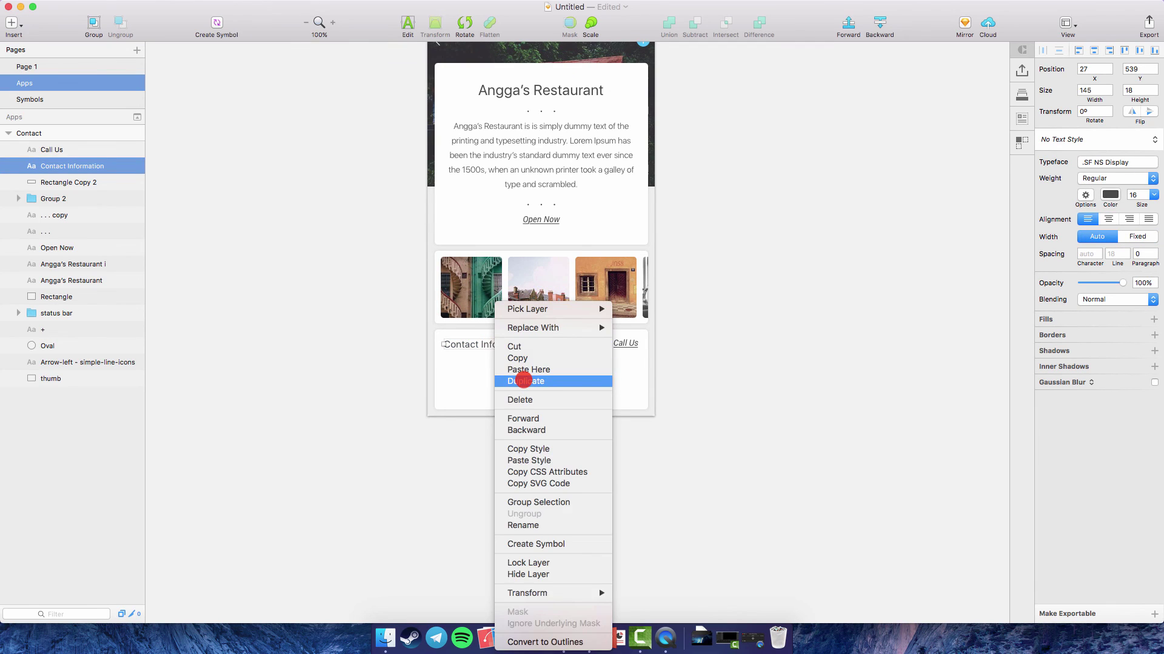
pyautogui.click(523, 380)
pyautogui.hotkey('shift', 'Down')
pyautogui.hotkey('shift', 'Down')
pyautogui.hotkey('shift', 'Down')
pyautogui.hotkey('shift', 'Down')
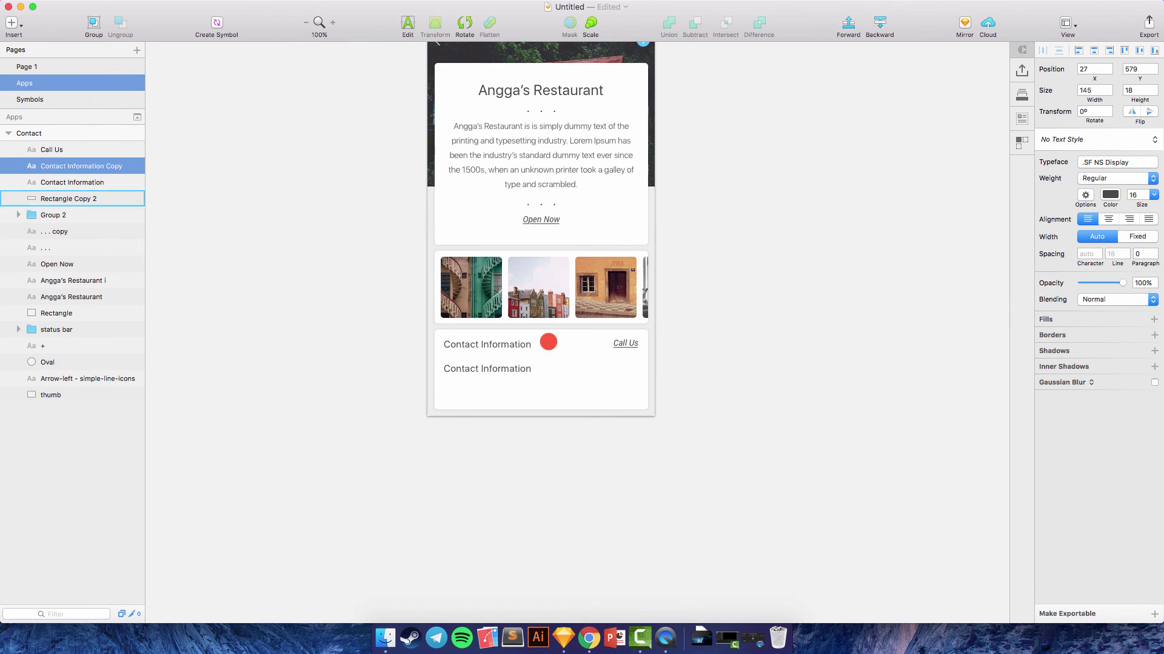
# Step: Recolour the copied heading with the lighter grey from the global colors
pyautogui.click(1109, 195)
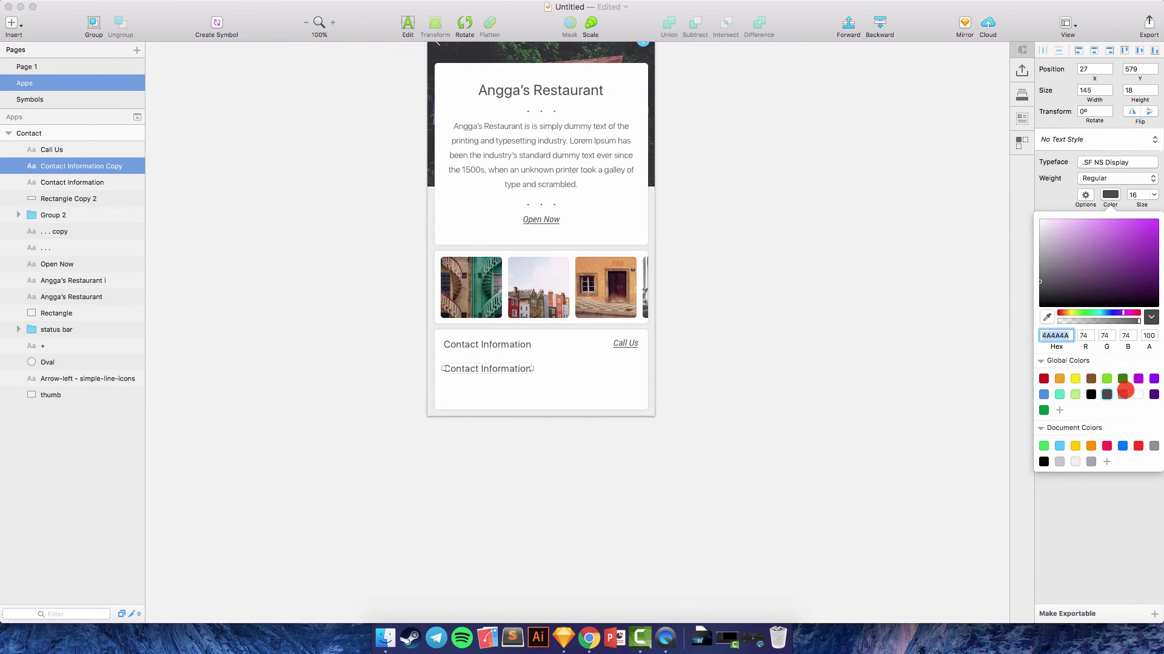
pyautogui.click(1122, 395)
pyautogui.click(847, 304)
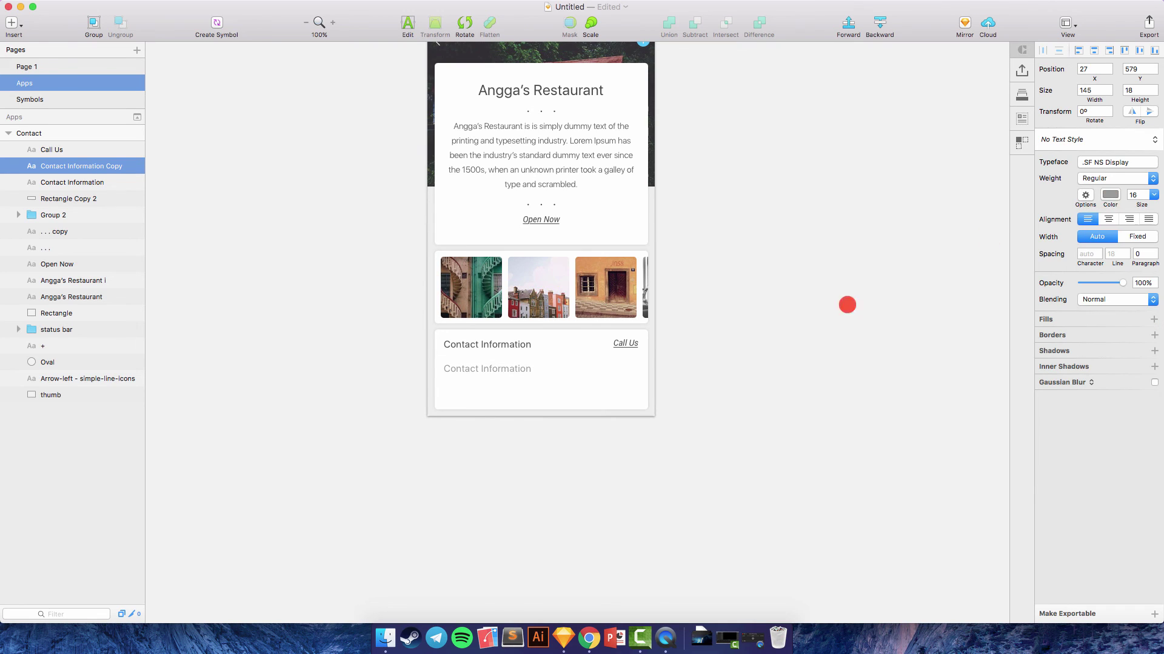
# Step: Replace the grey heading copy's text with "Phone:" followed by a gap and the contact's phone number
pyautogui.doubleClick(494, 369)
pyautogui.press('cmd+a')
pyautogui.write('Phone')
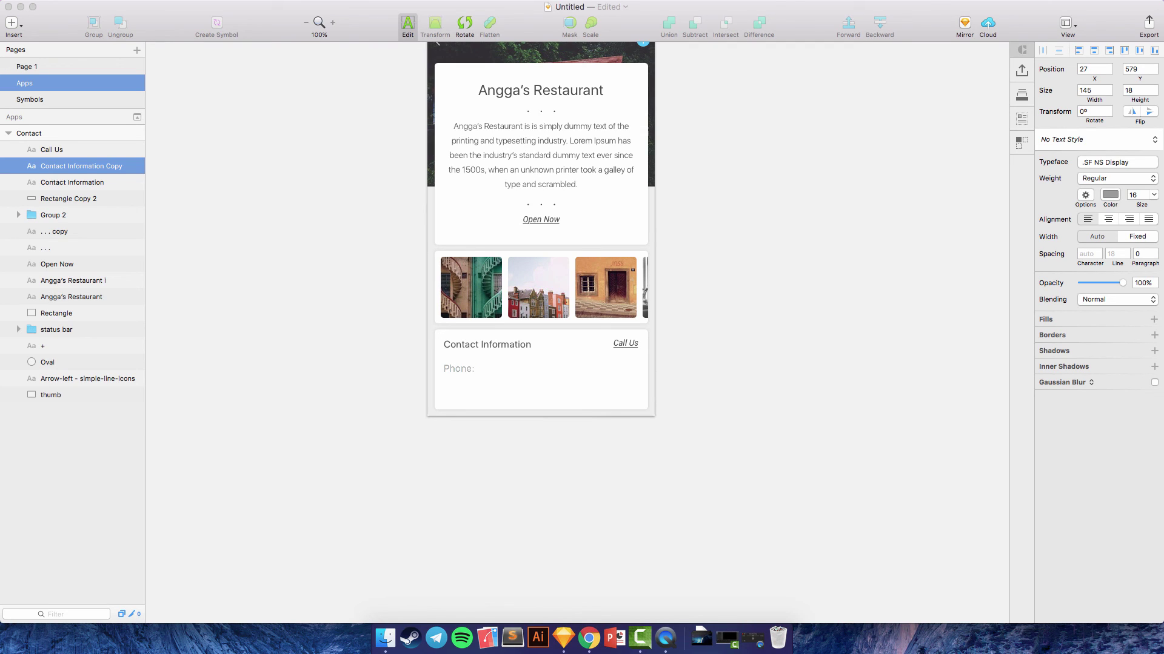
pyautogui.press('BackSpace')
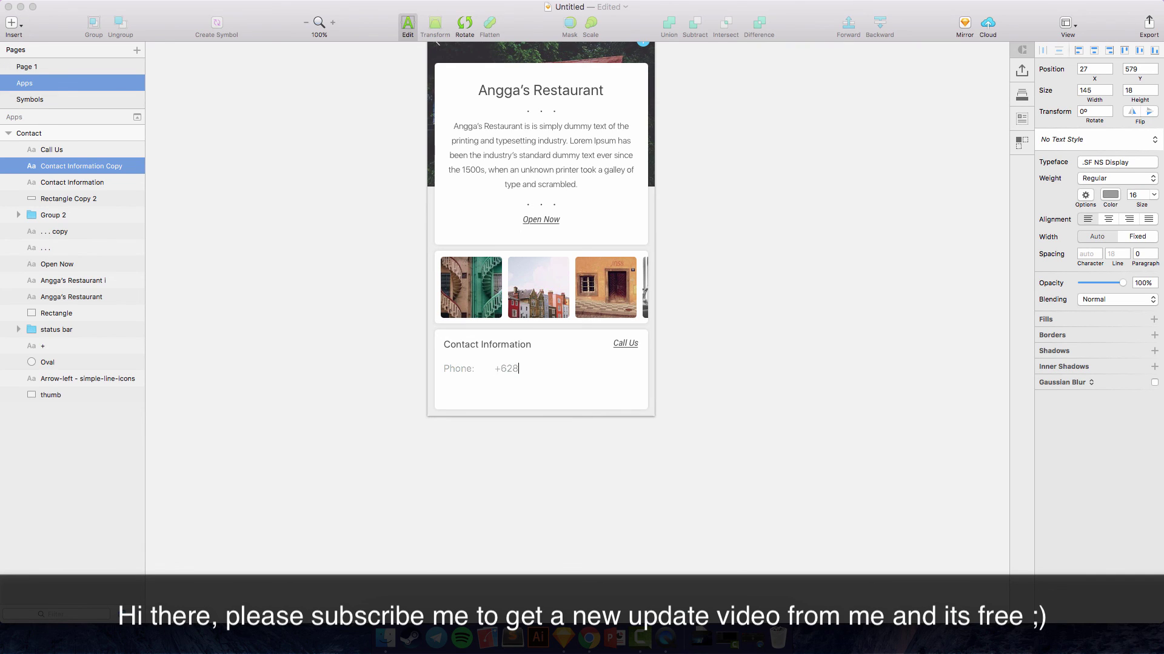
pyautogui.write('8181')
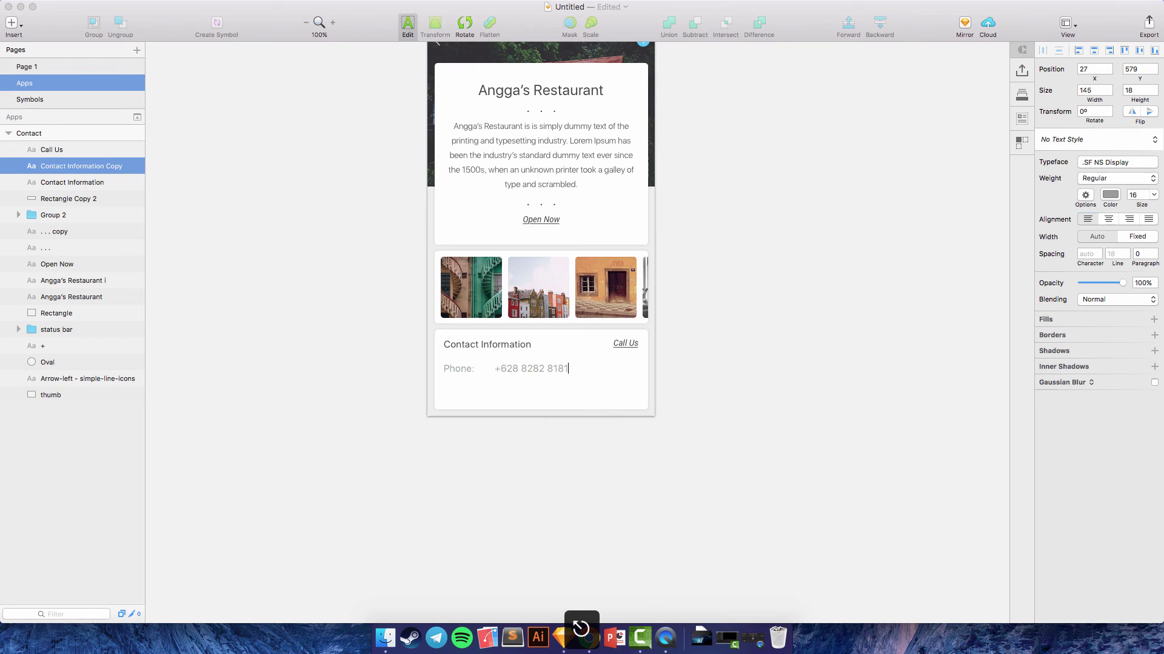
pyautogui.press('Escape')
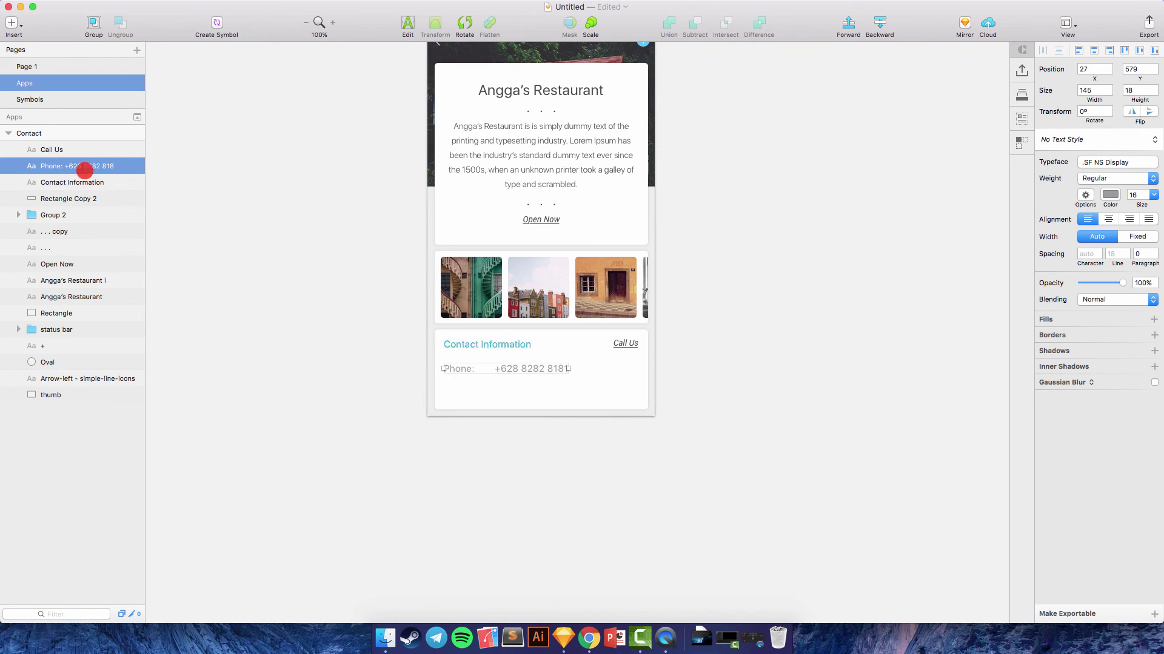
# Step: Duplicate the phone line and move the copy 30 px down to Y 609
pyautogui.rightClick(84, 164)
pyautogui.click(117, 220)
pyautogui.hotkey('shift', 'Down')
pyautogui.hotkey('shift', 'Down')
pyautogui.hotkey('shift', 'Down')
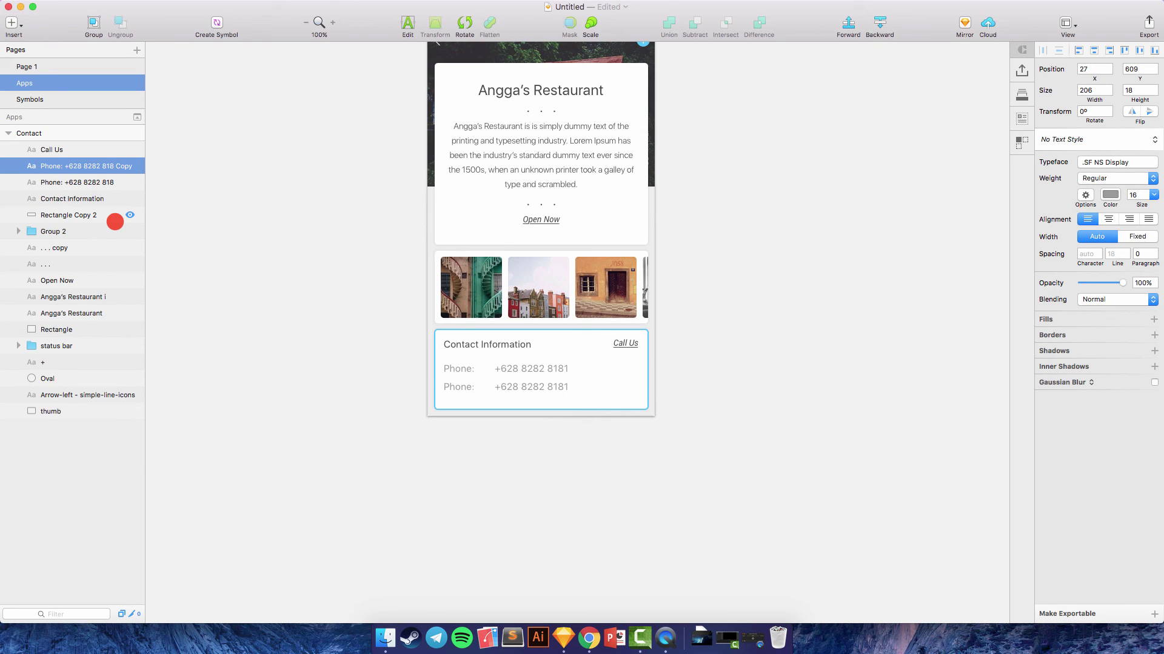
# Step: Replace the copied phone line's text with "Address:" followed by a gap and the restaurant's street address
pyautogui.click(408, 25)
pyautogui.write('Address: Jl. Haribima IT')
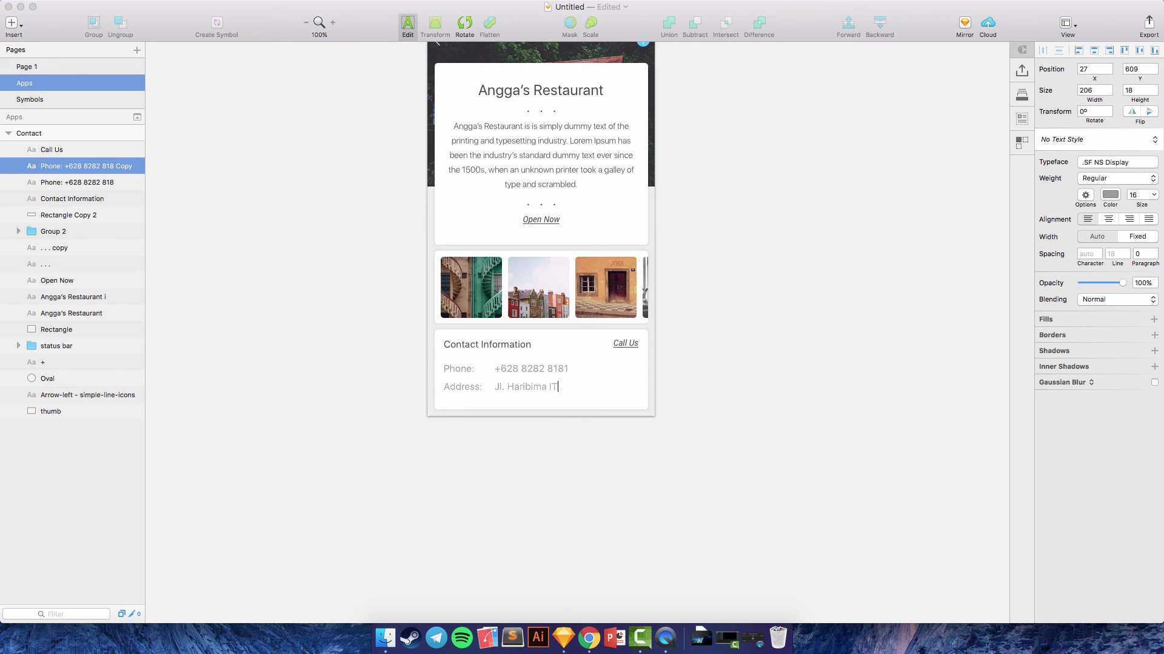
pyautogui.press('Escape')
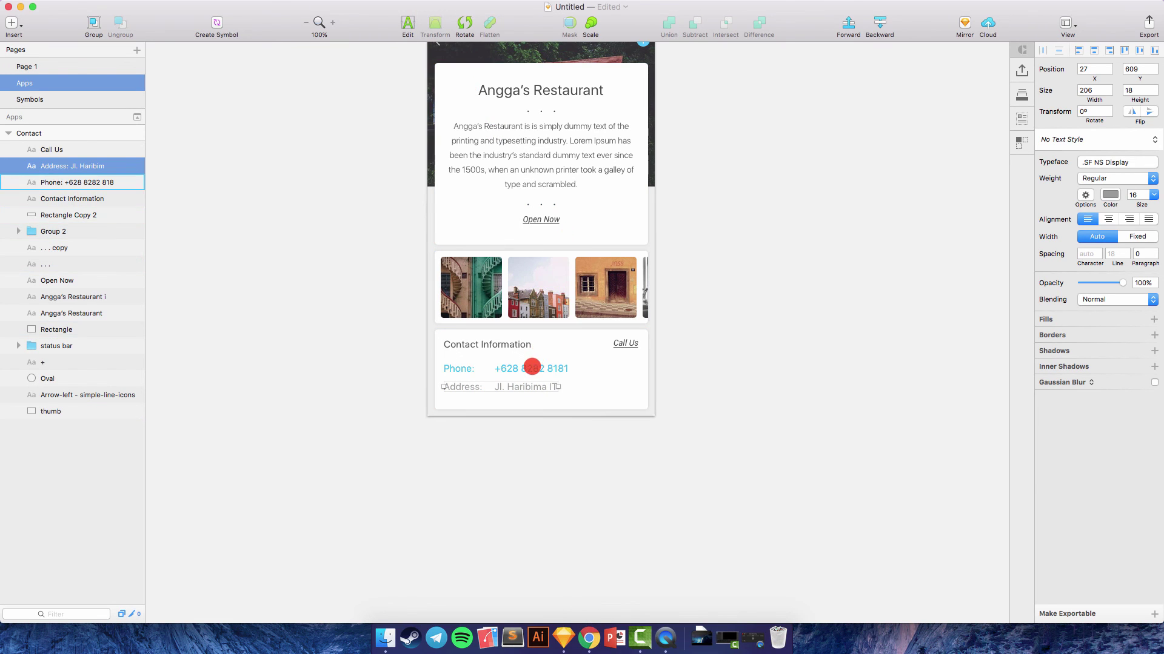
# Step: Set the font size of both the phone and address lines to 14
pyautogui.keyDown('shift'); pyautogui.click(546, 369); pyautogui.keyUp('shift')
pyautogui.click(1137, 196)
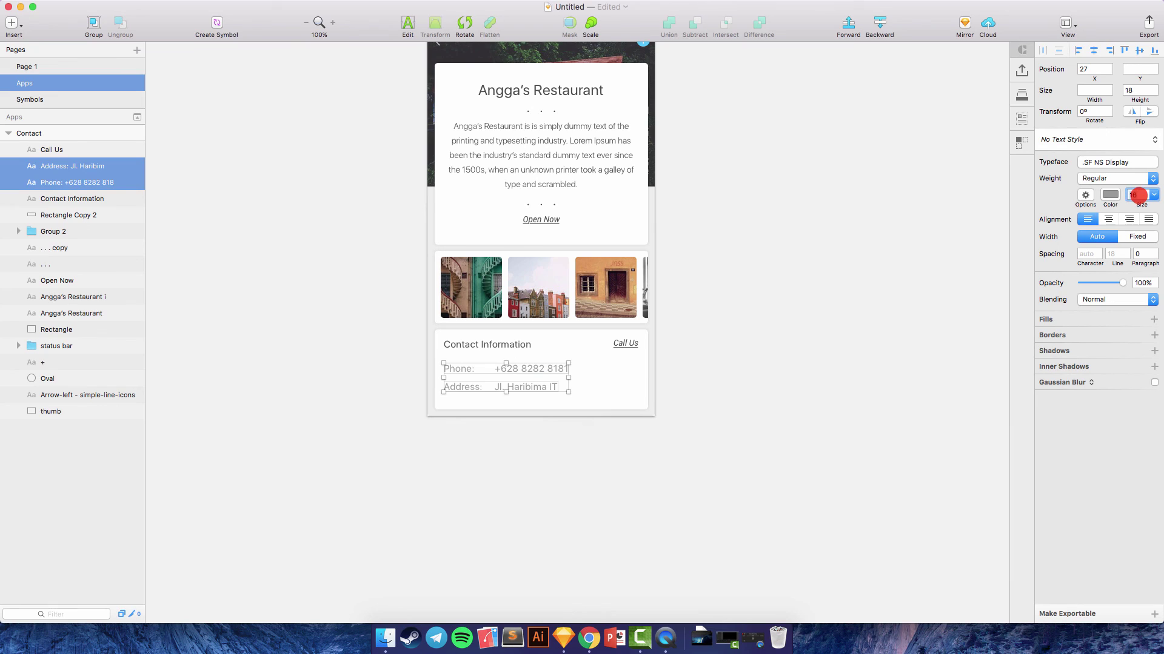
pyautogui.press('Return')
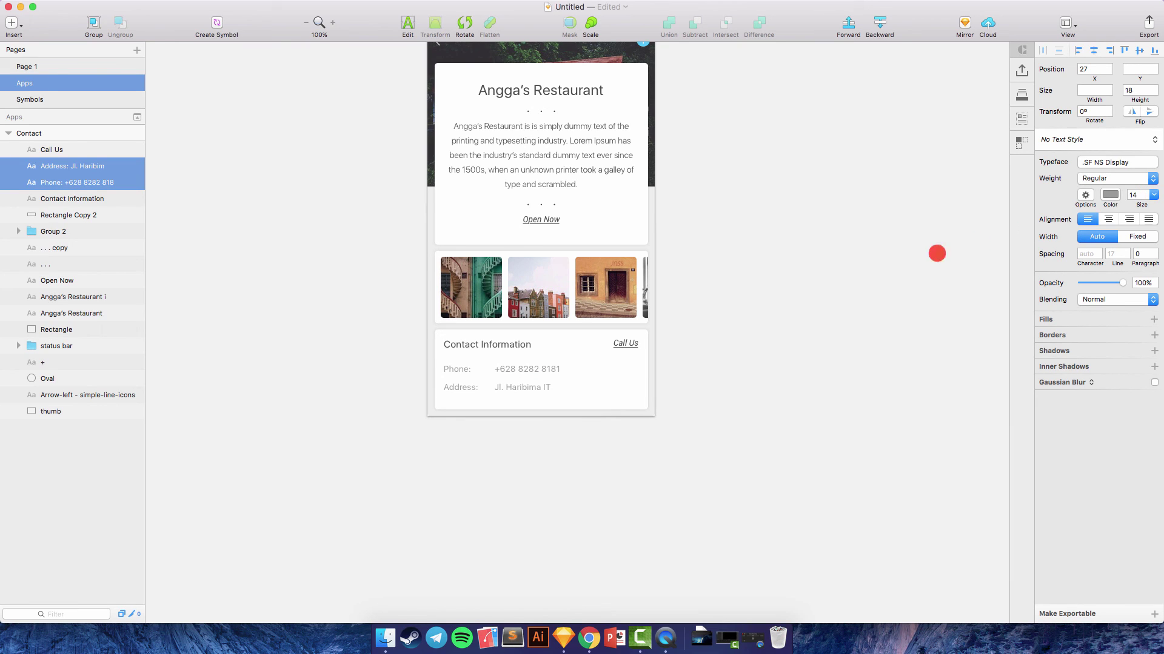
pyautogui.click(884, 266)
# Step: Review the whole Contact artboard, from the photo header down to the contact information card
pyautogui.scroll(2, 884, 266)
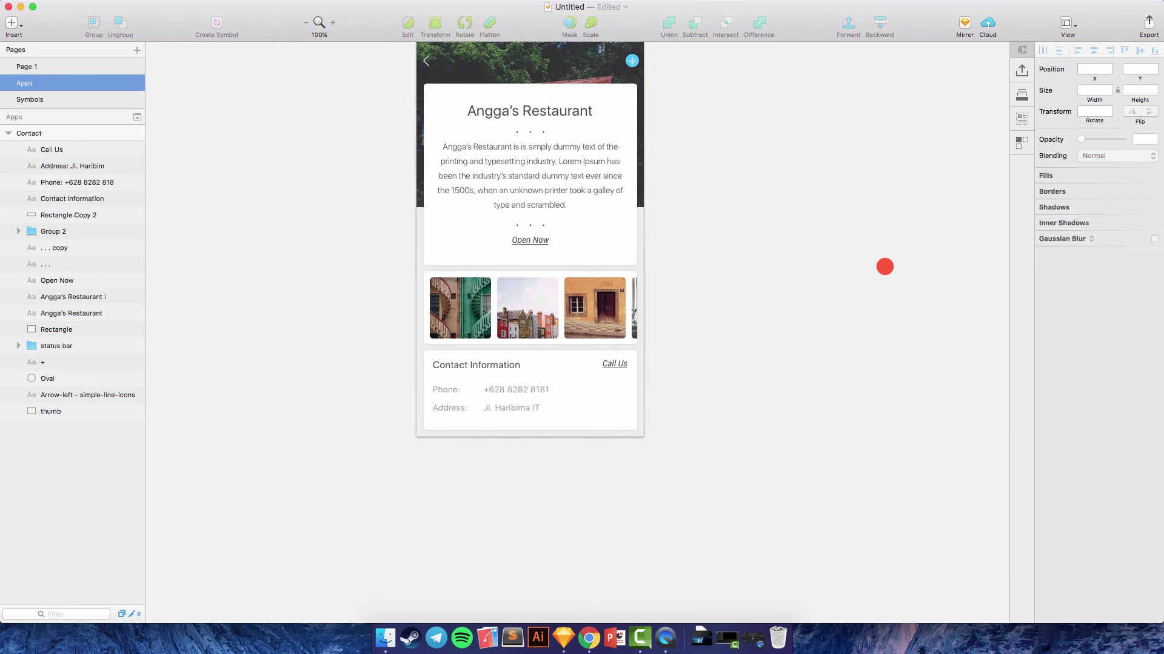
pyautogui.hscroll(2, 884, 267)
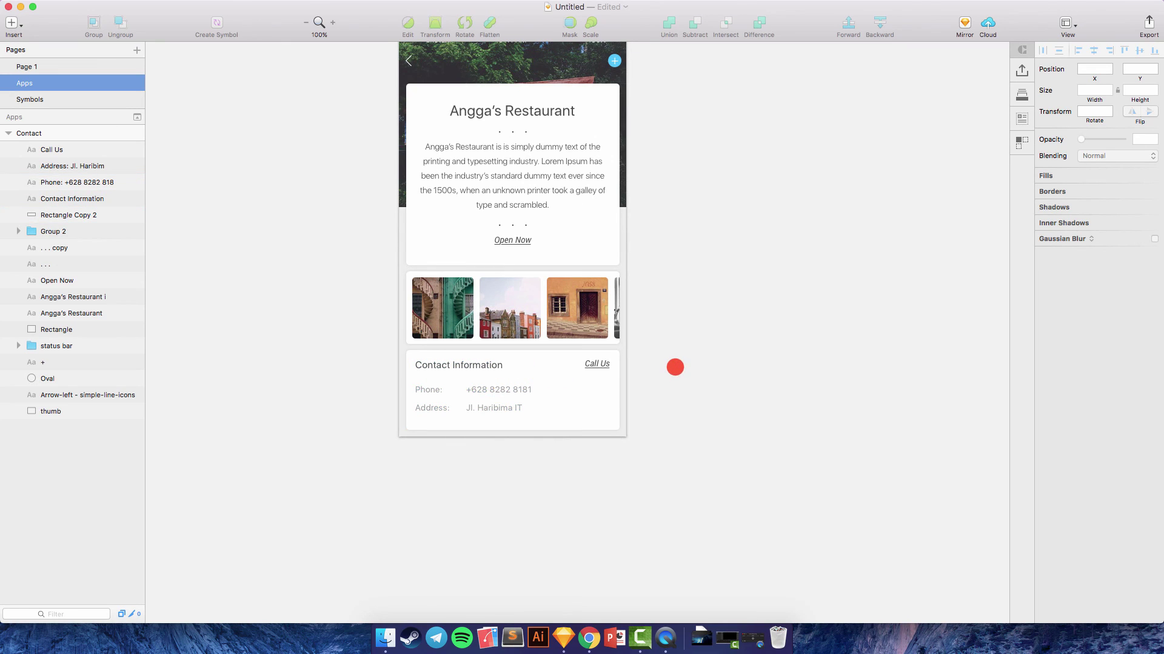
pyautogui.hscroll(2, 674, 367)
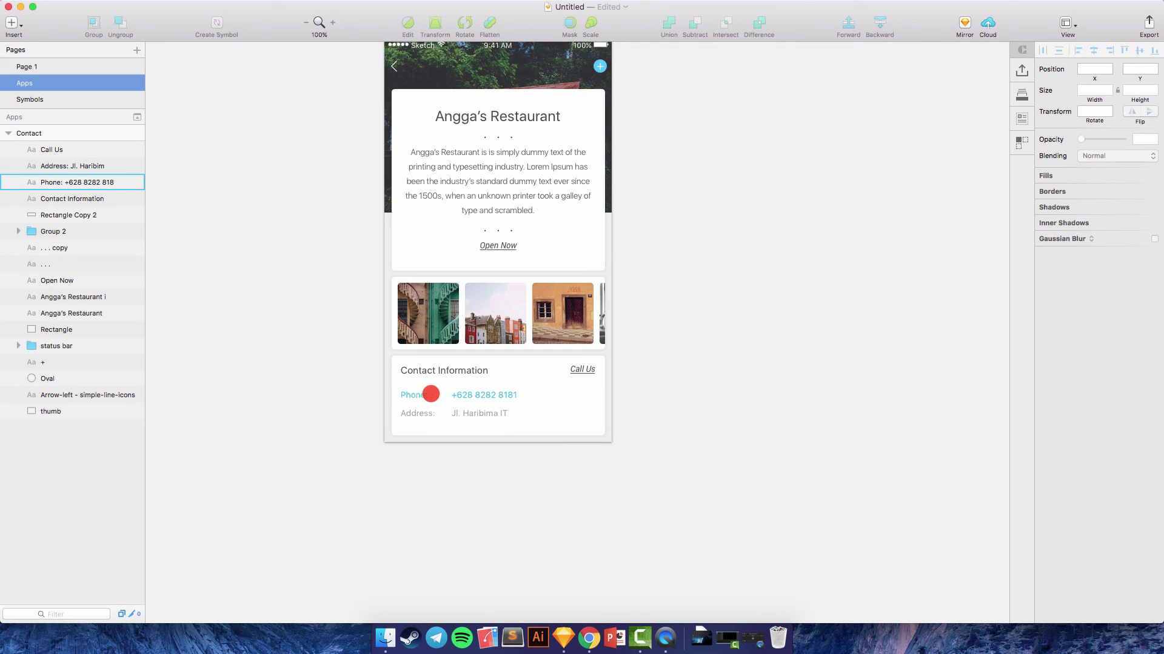
pyautogui.scroll(3, 468, 397)
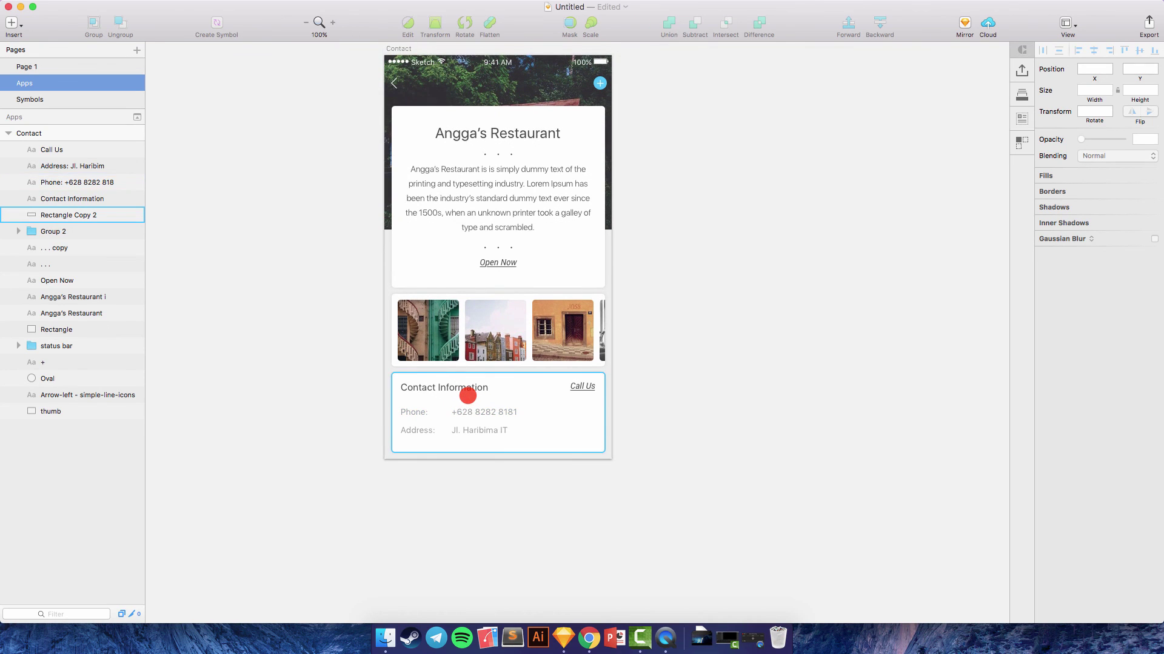
pyautogui.scroll(5, 751, 299)
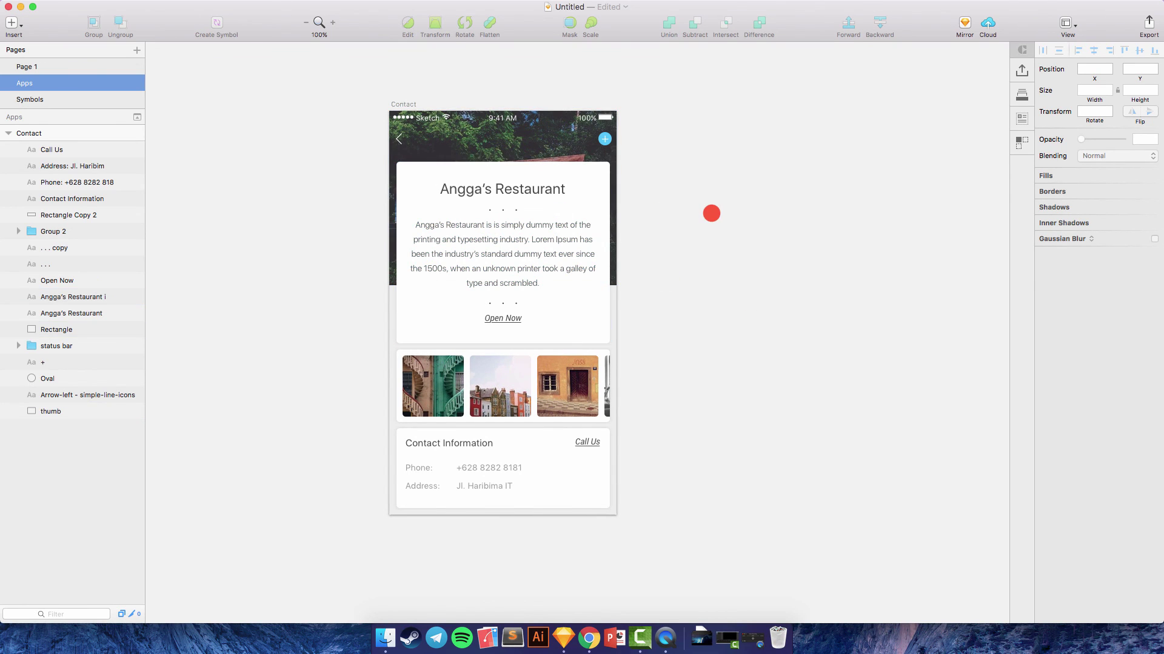
pyautogui.hscroll(2, 711, 213)
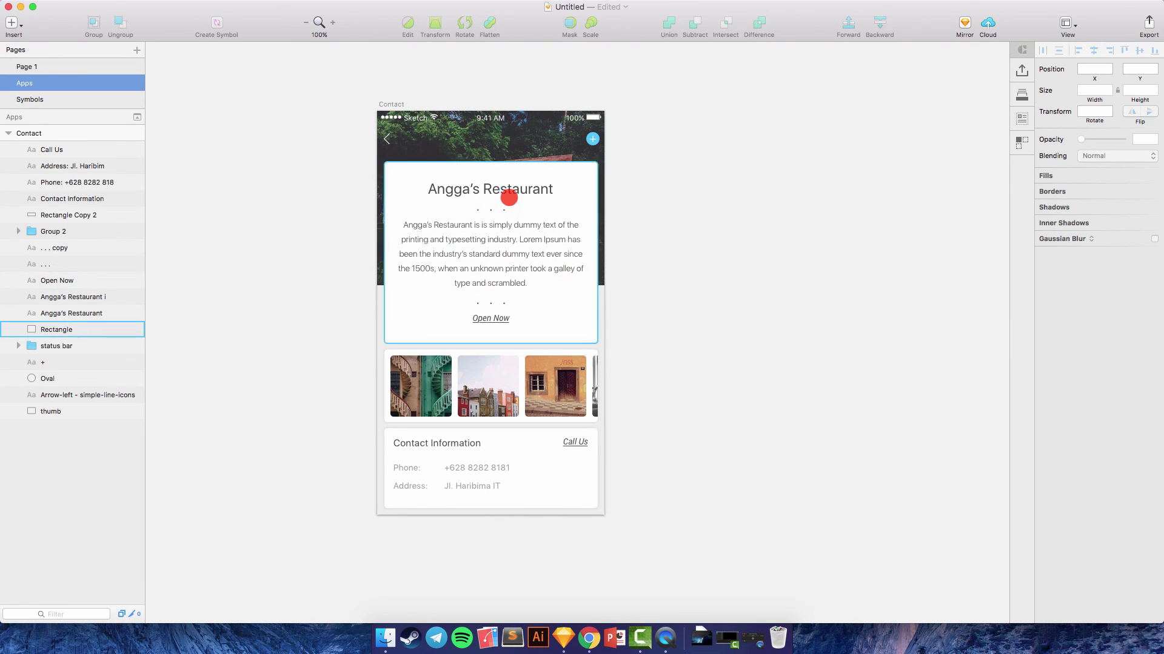
pyautogui.hscroll(1, 698, 288)
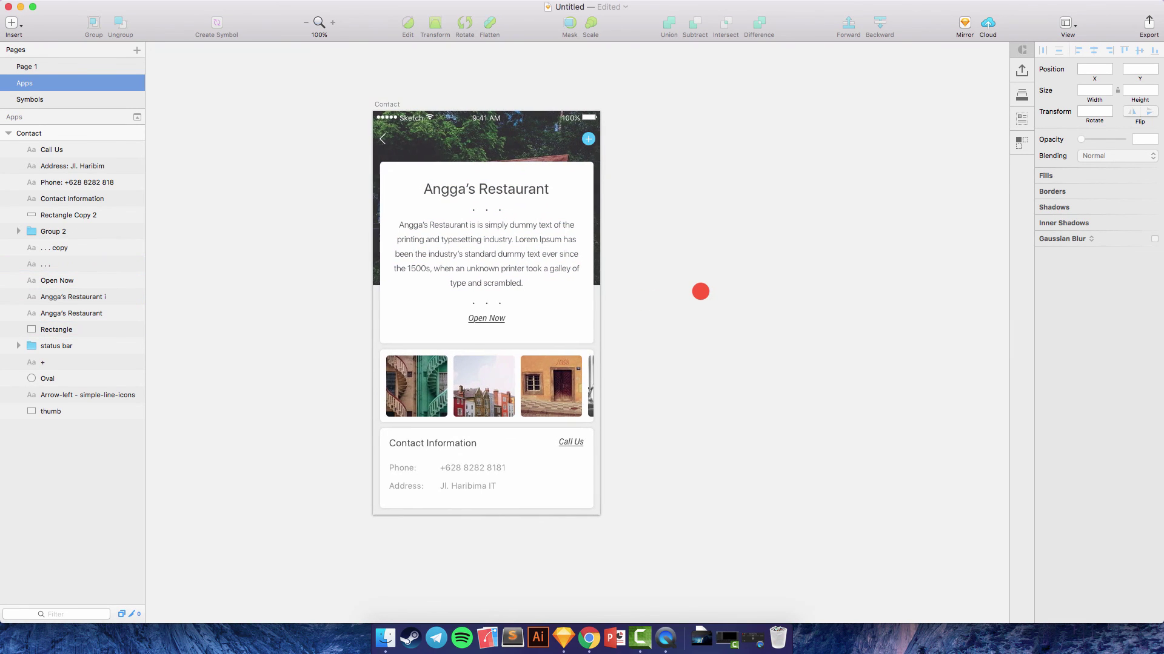